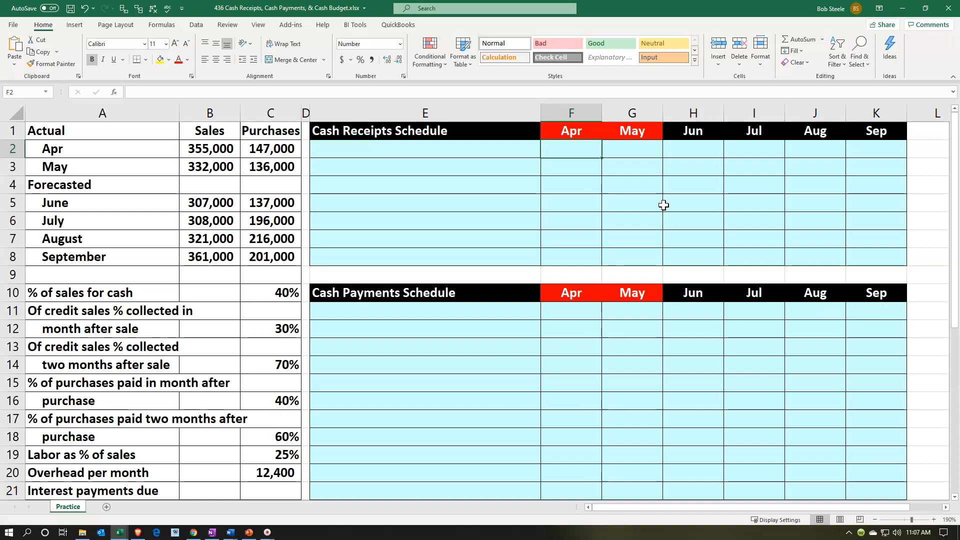
Examine the schedule's month columns and the actual and forecasted monthly sales and purchases data
key("Right")
key("Right")
key("Right")
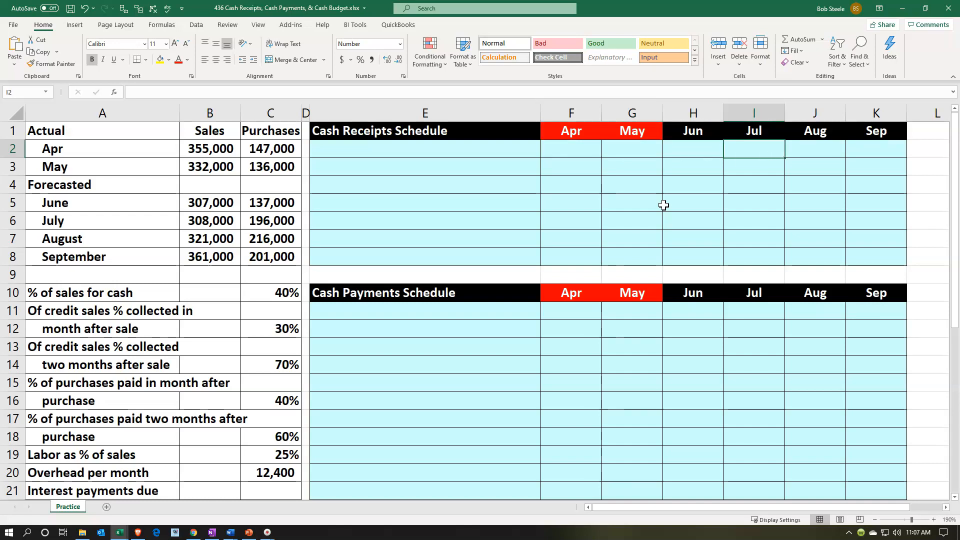
key("Left")
key("Left")
key("Home")
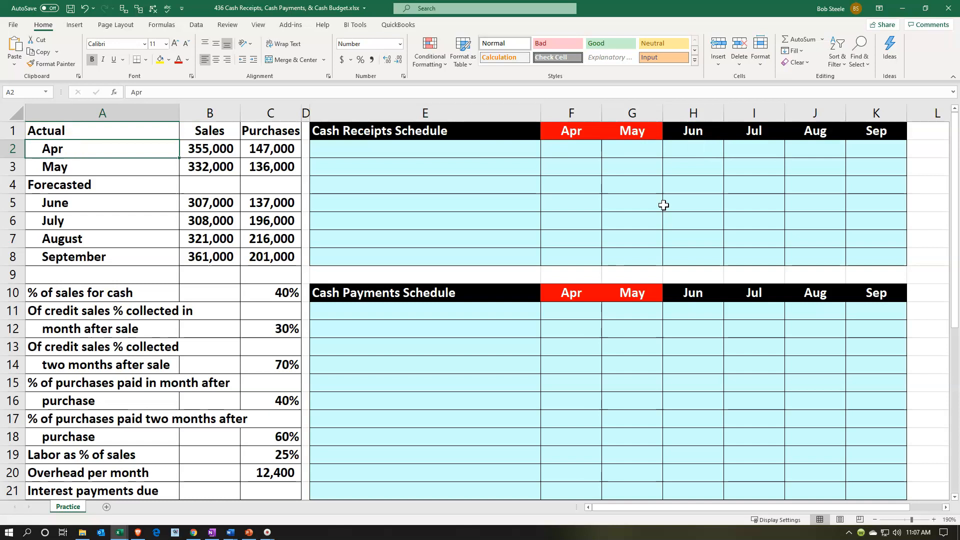
key("Right")
key("Up")
key("Right")
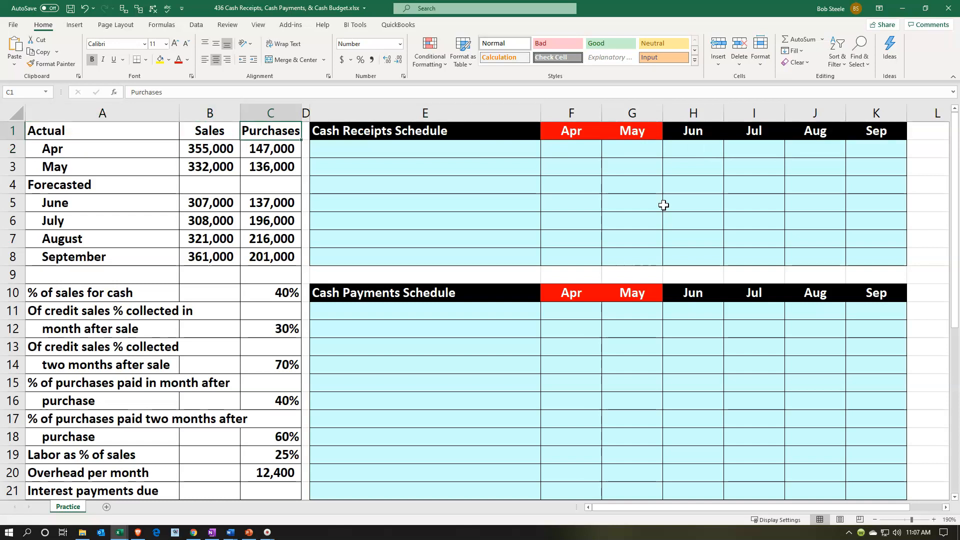
key("Down")
key("Down")
key("Down")
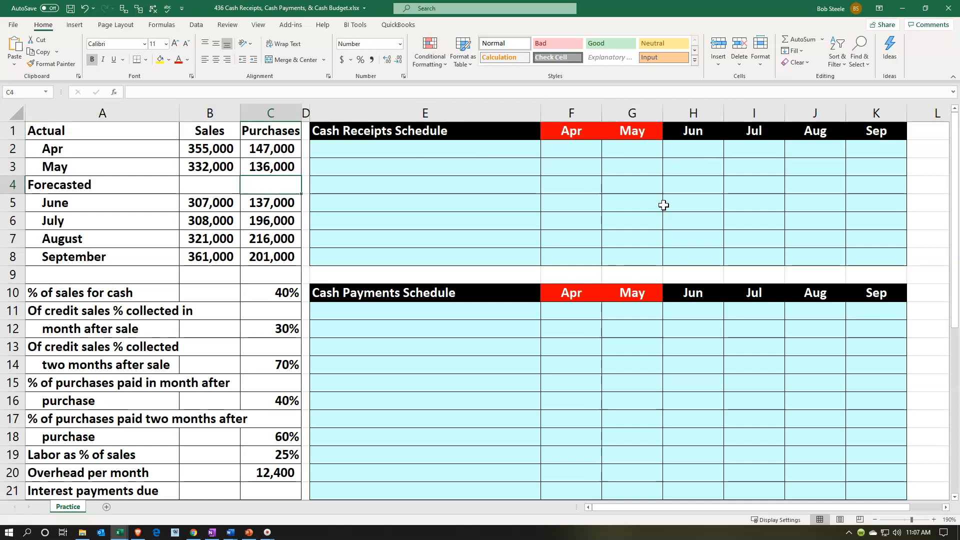
key("Home")
key("Down")
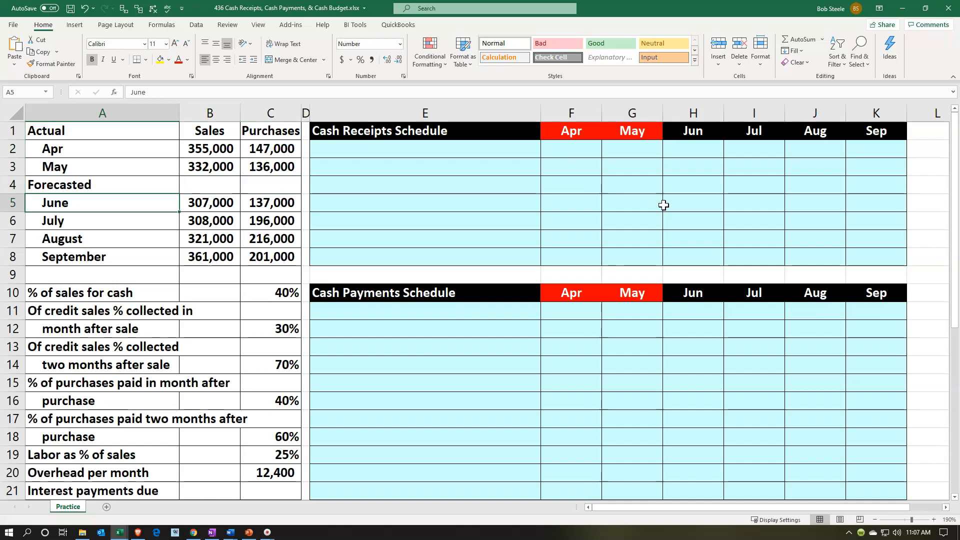
key("Down")
key("Down")
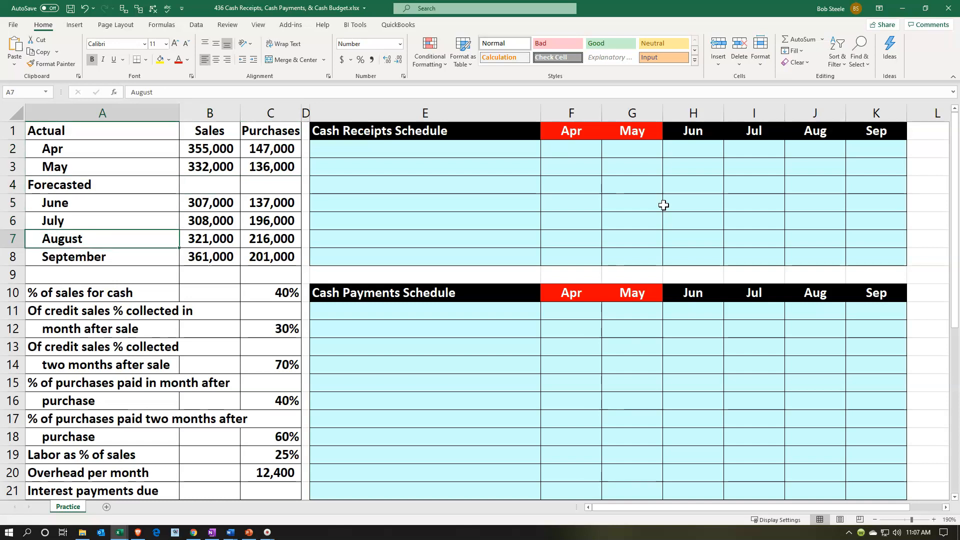
Review the assumptions for cash sales, credit collections, purchase payment timing and labor as a percentage of sales
key("Down")
key("Down")
key("Down")
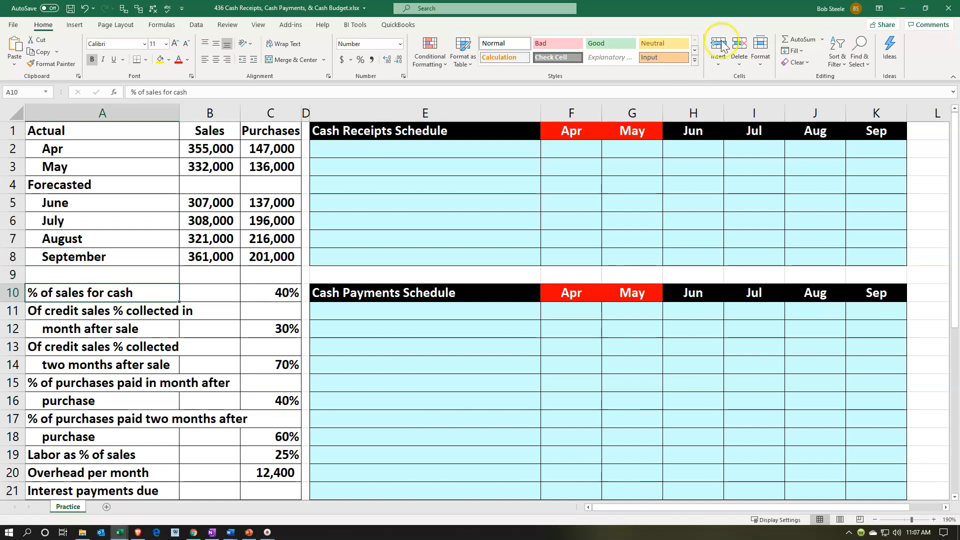
left_click(270, 298)
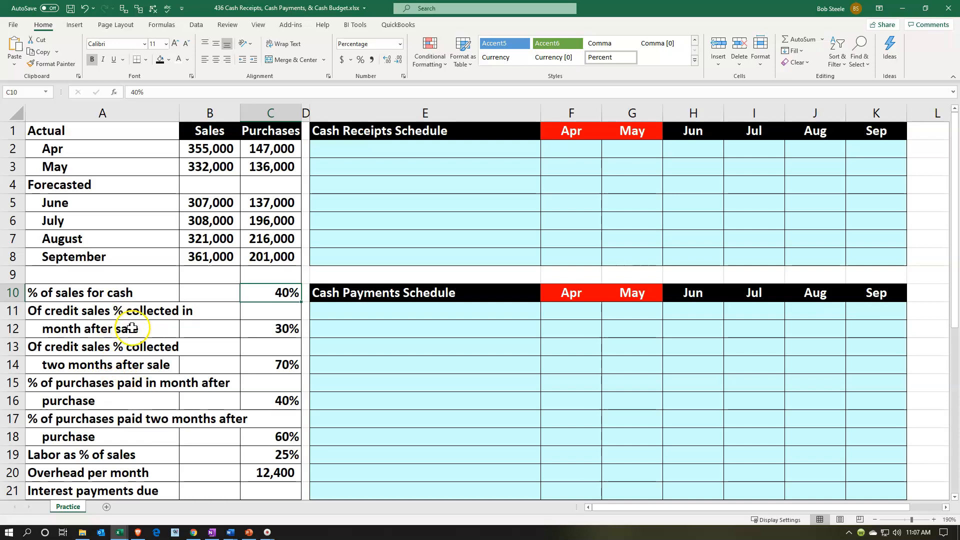
left_click(244, 331)
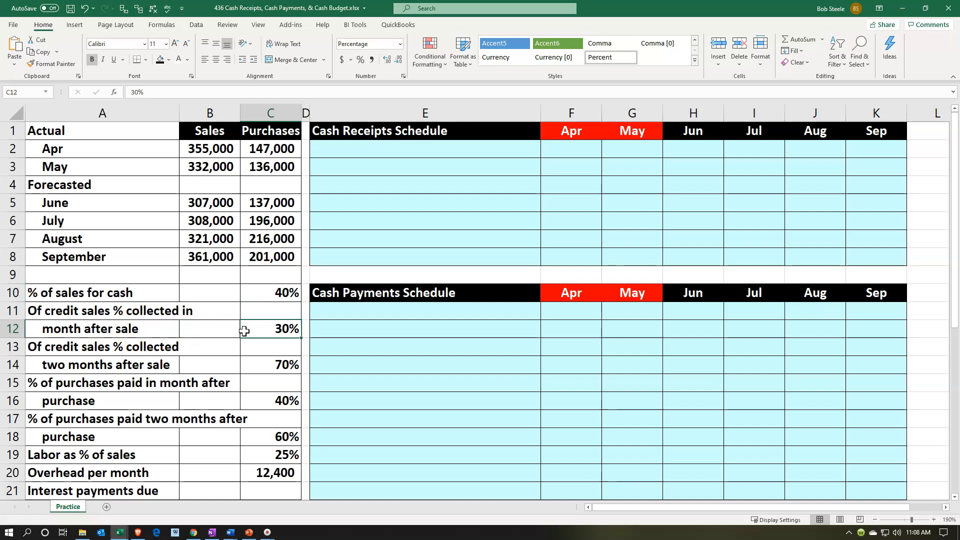
key("Down")
key("Down")
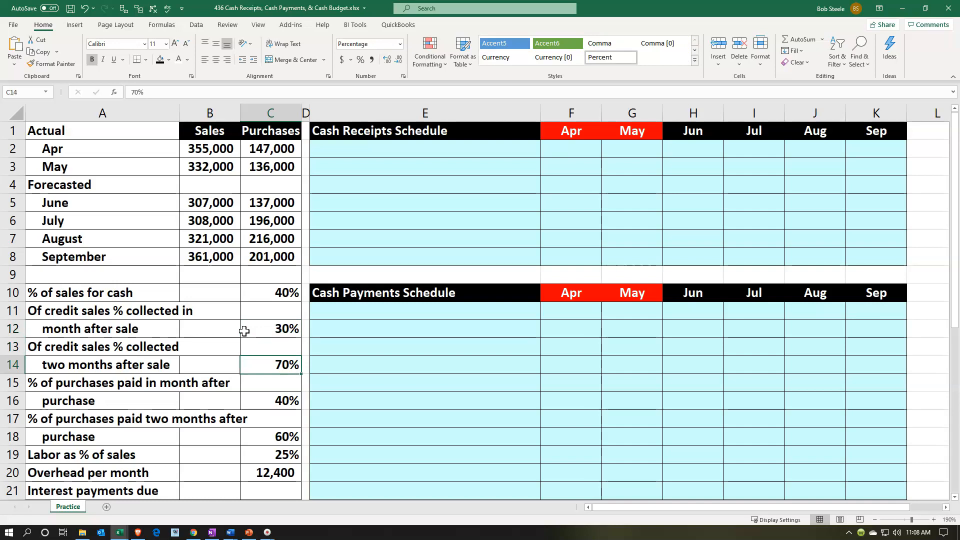
key("Down")
key("Down")
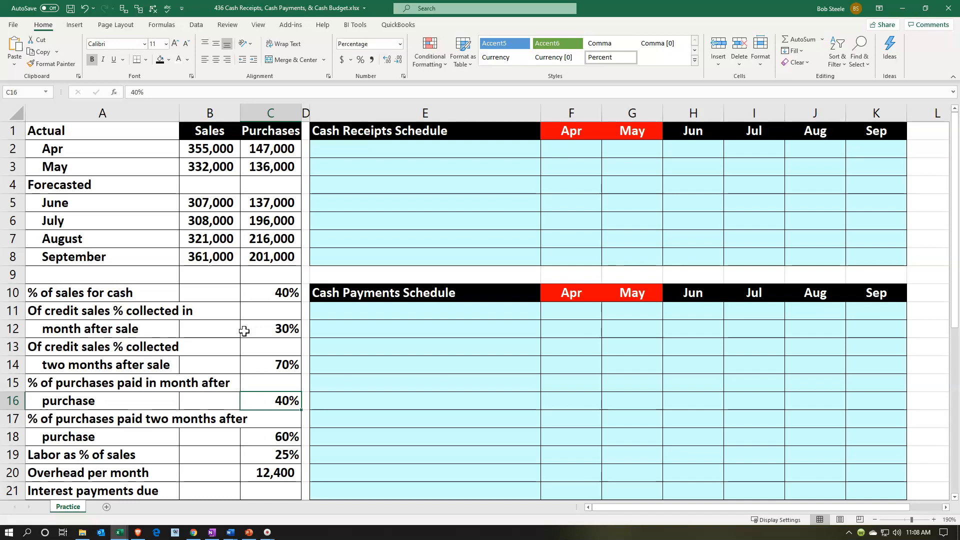
key("Down")
key("Down")
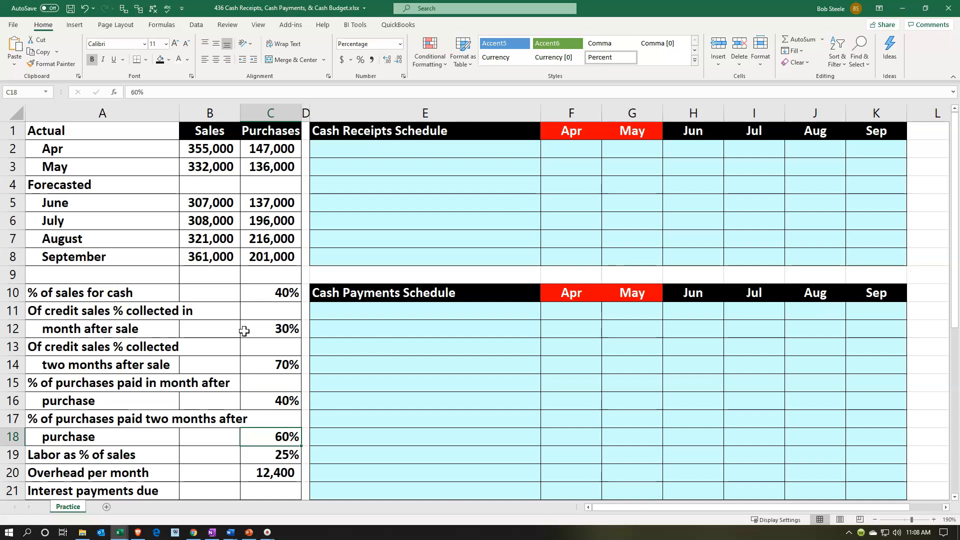
key("Down")
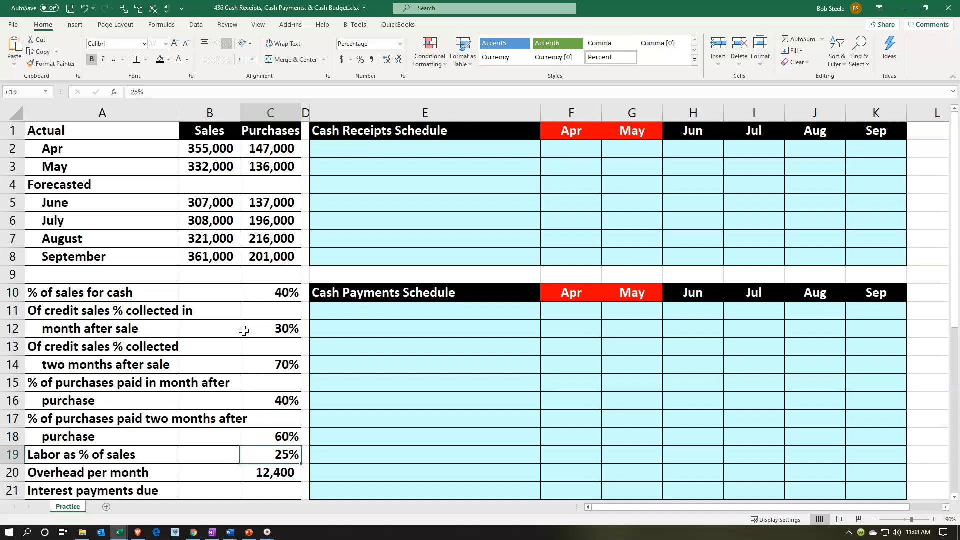
Review the overhead, interest, dividend, tax and capital purchase assumptions further down the data list
scroll(244, 331, "down", 1)
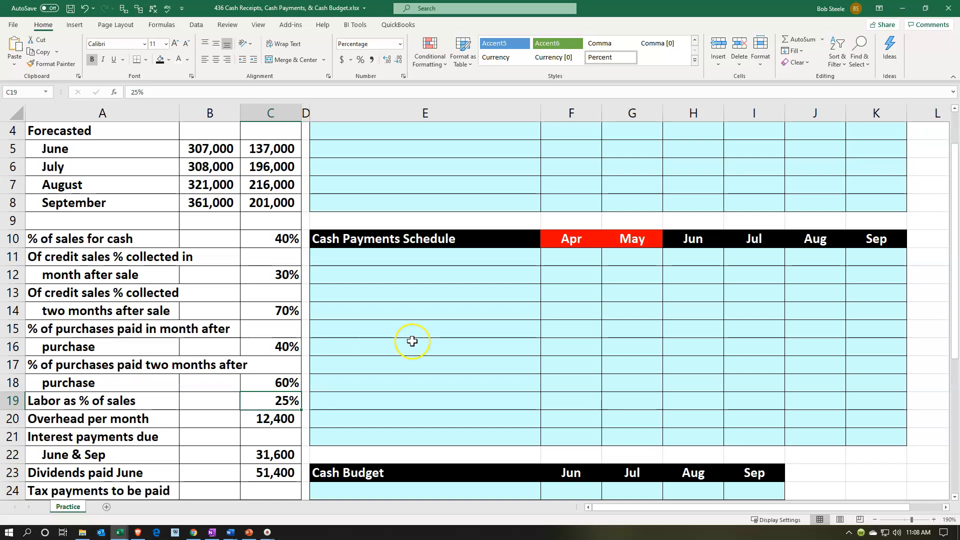
scroll(412, 341, "down", 1)
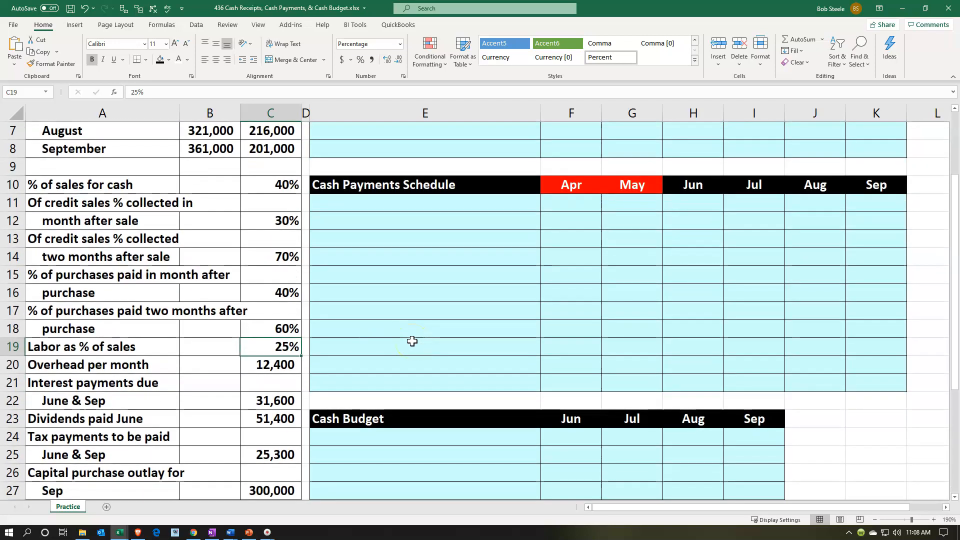
key("Down")
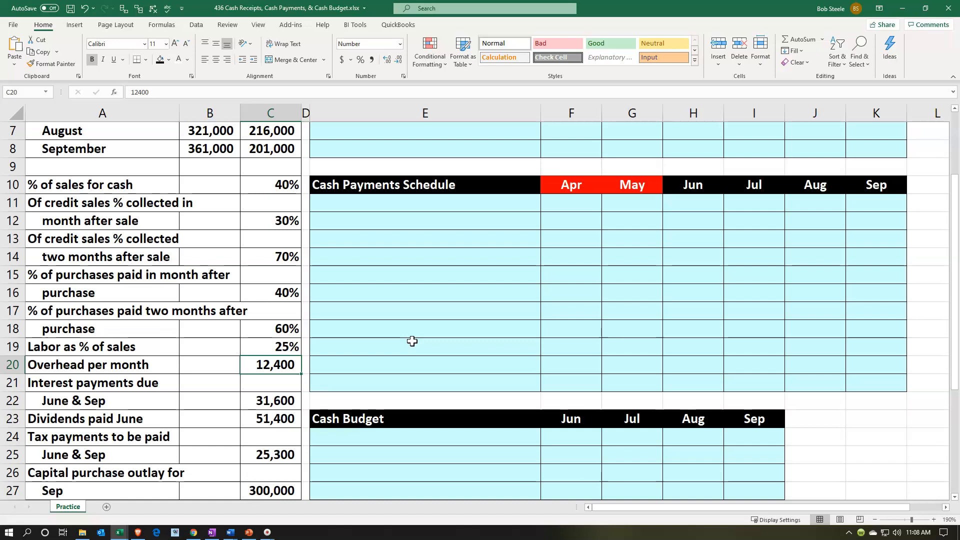
key("Down")
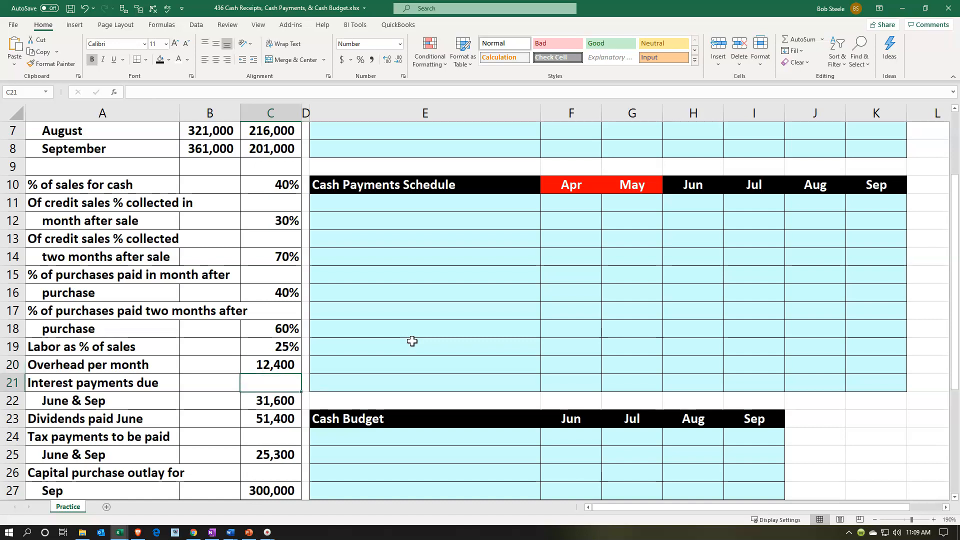
key("Down")
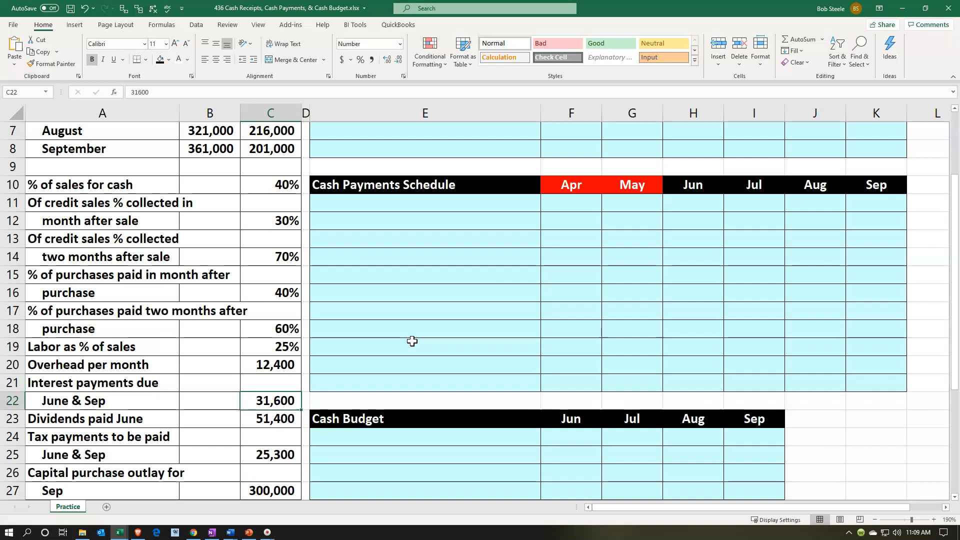
key("Down")
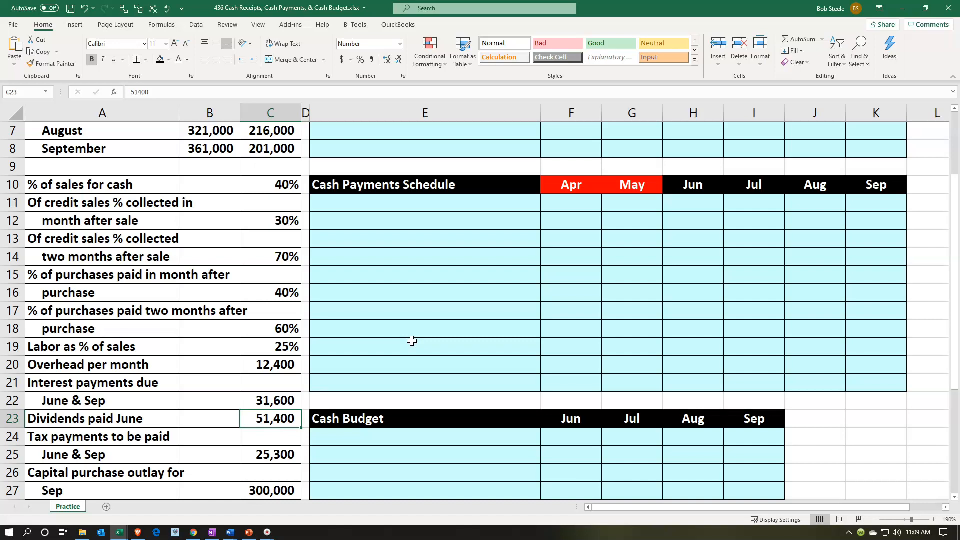
key("Down")
key("Down")
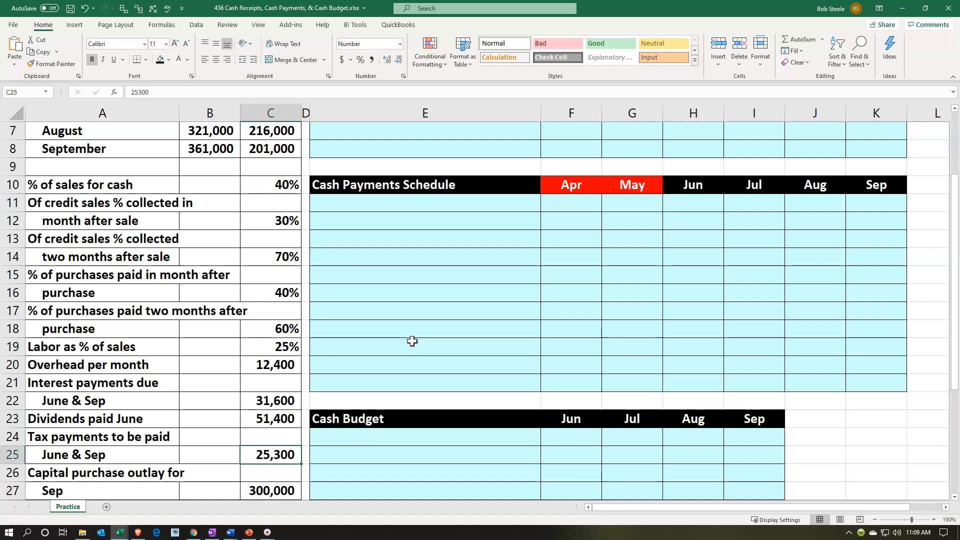
scroll(412, 341, "down", 1)
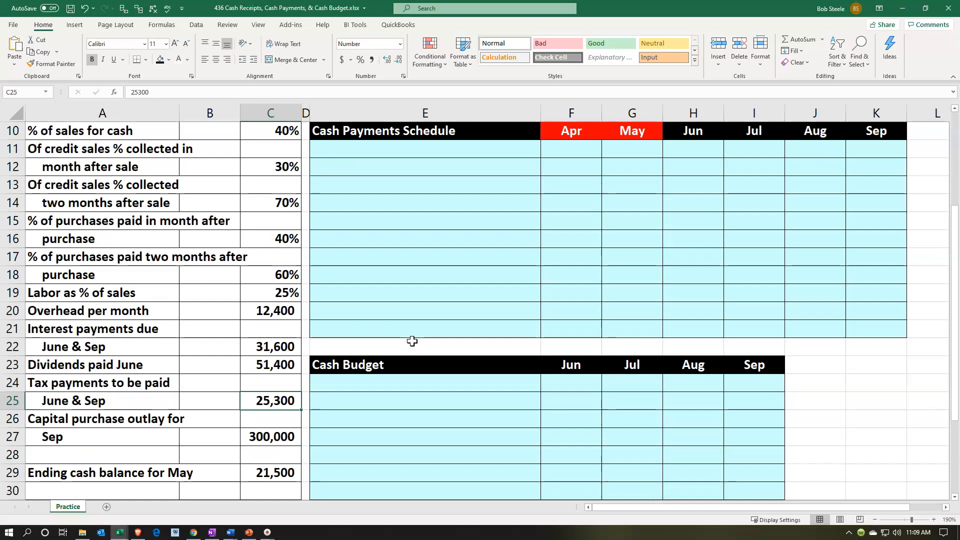
key("Down")
key("Down")
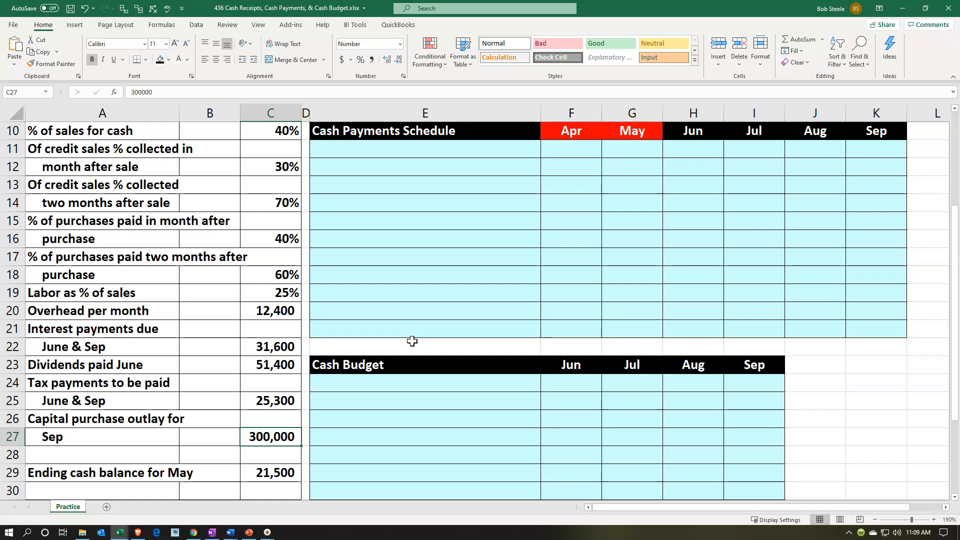
Review the May ending cash balance and the minimum and maximum desired cash balances, then recheck the September capital outlay
key("Down")
key("Down")
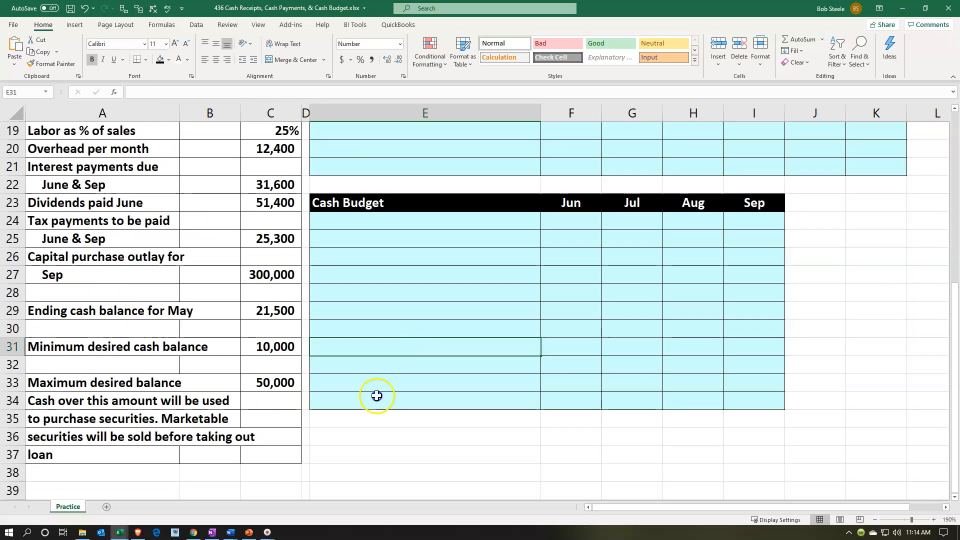
left_click(283, 349)
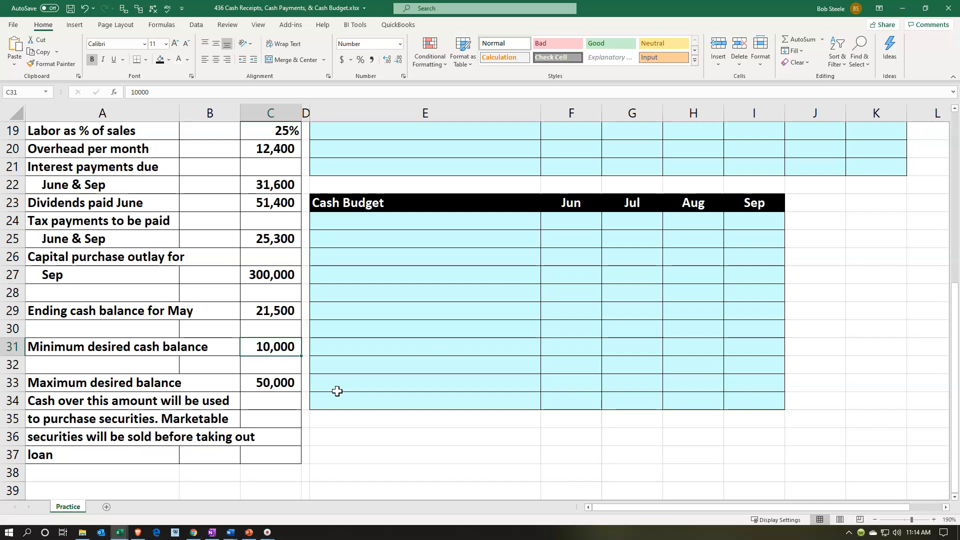
key("Down")
key("Down")
key("Down")
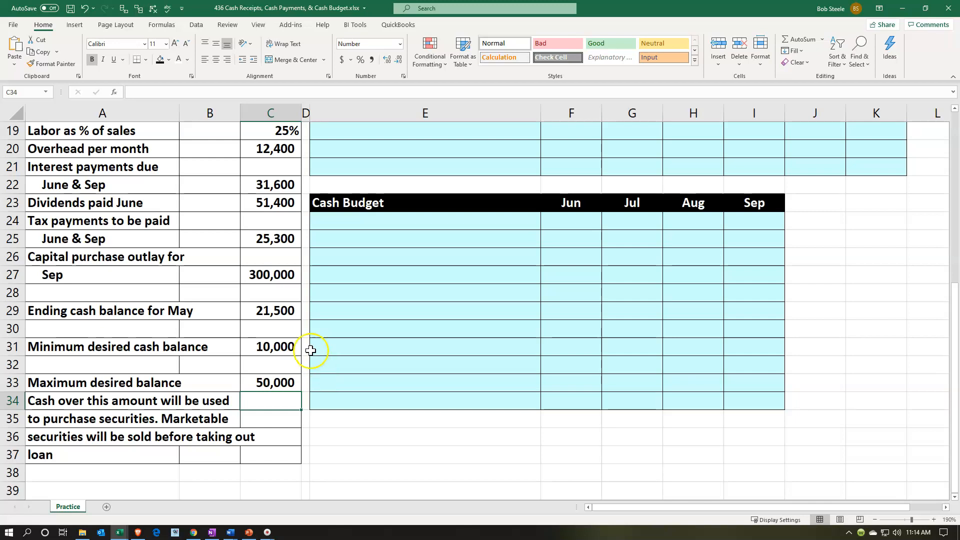
left_click(268, 282)
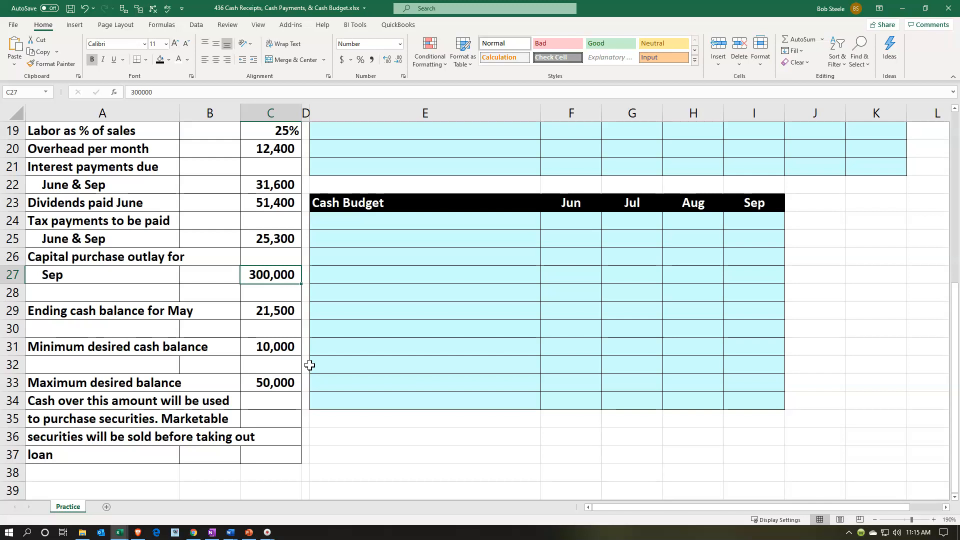
Label the first row of the Cash Receipts Schedule "Sales" in cell E2
scroll(540, 375, "up", 6)
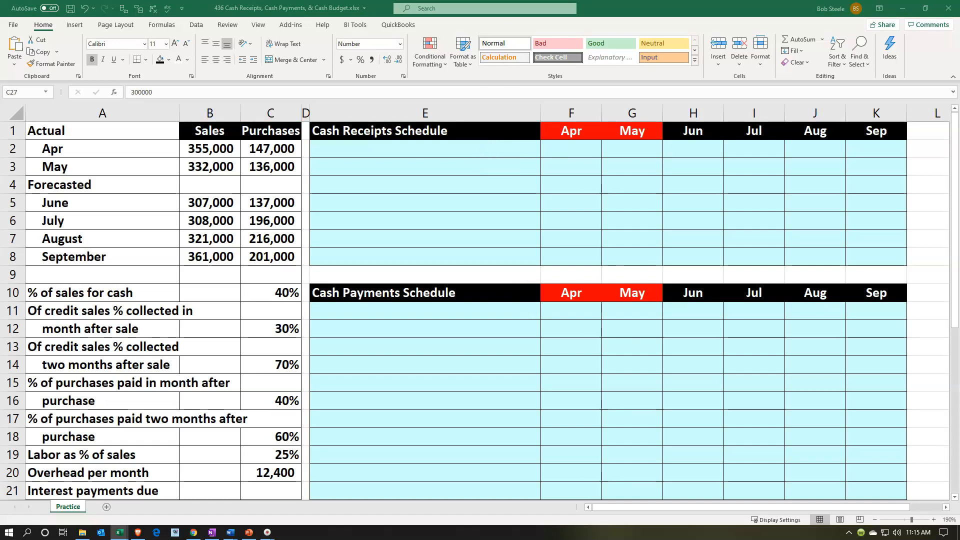
key("ctrl+c")
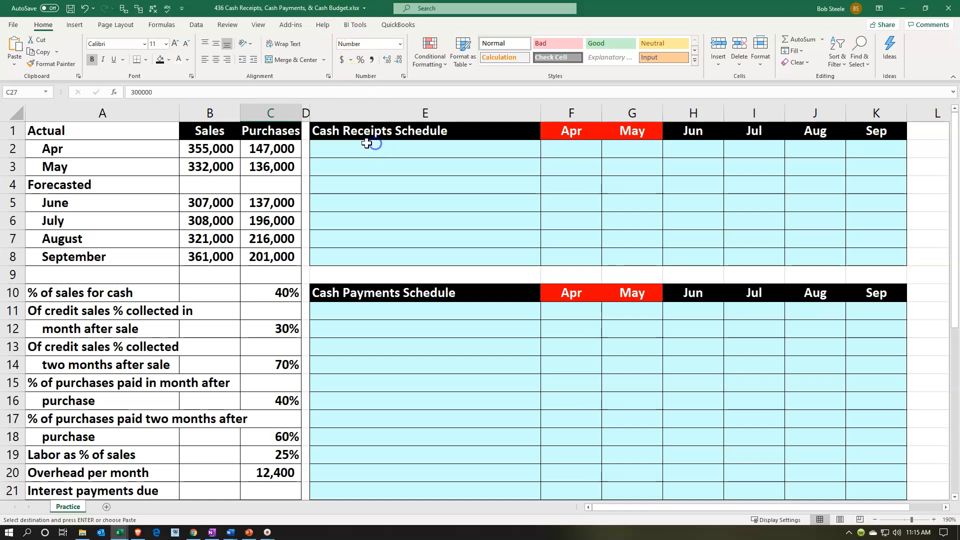
left_click(367, 143)
type("Sales")
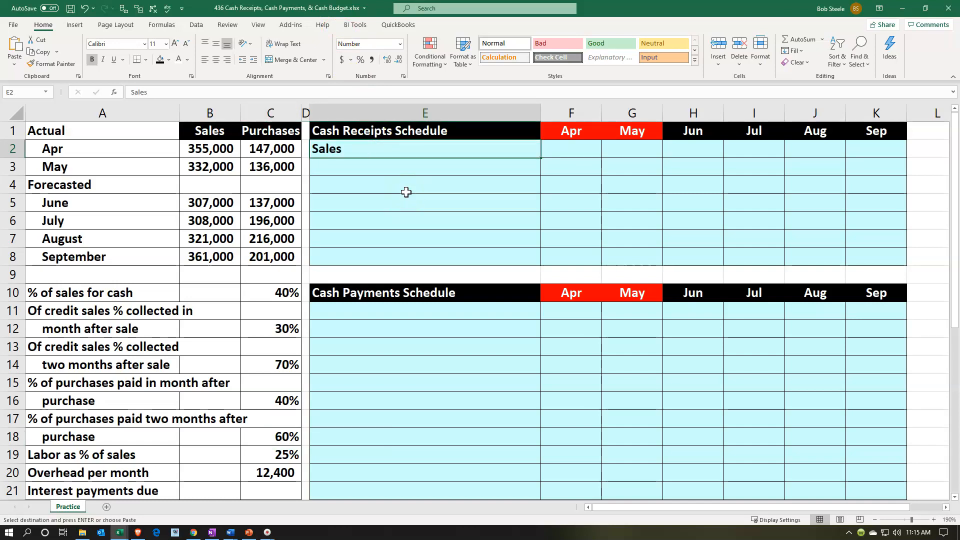
key("Tab")
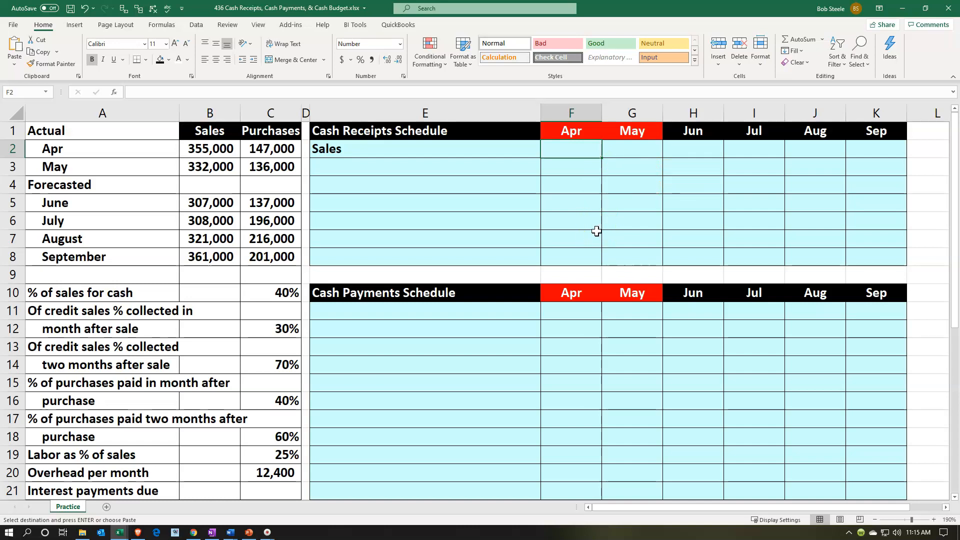
Link the April sales cell F2 in the Cash Receipts Schedule to the actual April sales in B2
type("=")
key("Left")
key("Left")
key("Left")
key("Left")
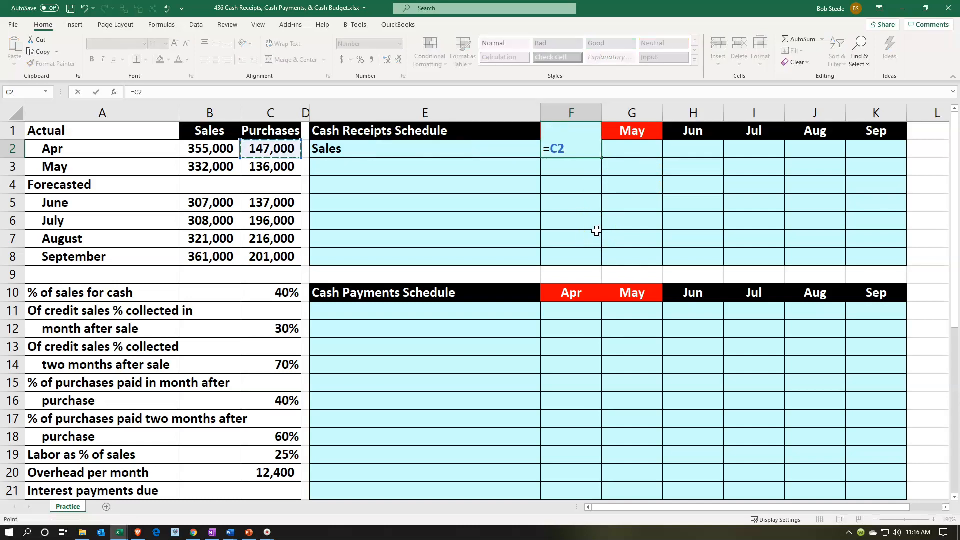
key("Tab")
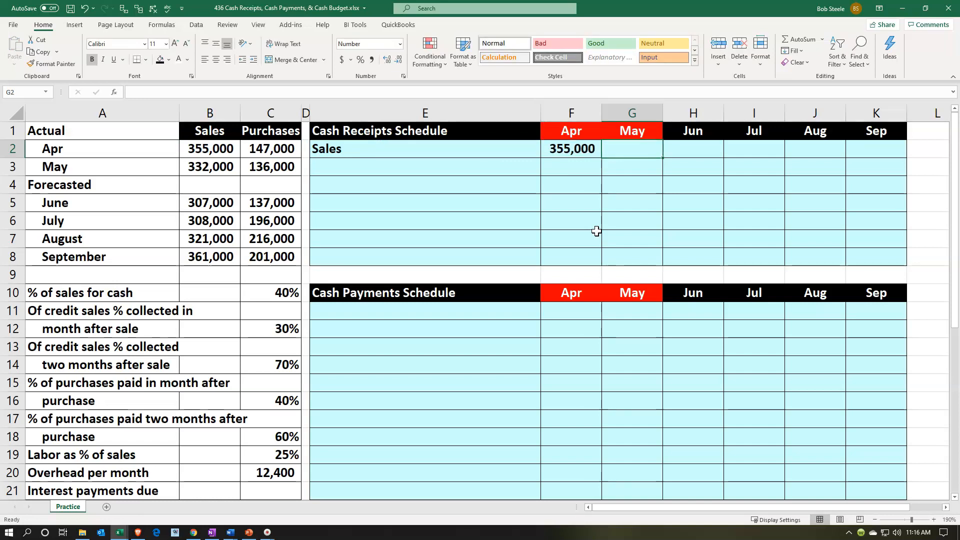
Link the May sales cell G2 in the Cash Receipts Schedule to the actual May sales with =B3
type("=")
key("Left")
key("Left")
key("Left")
key("Left")
key("Left")
key("Down")
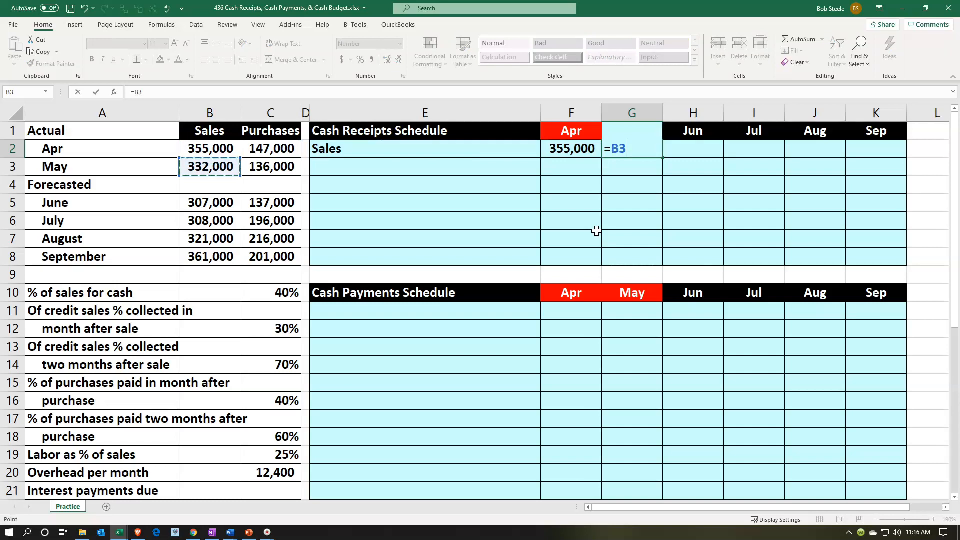
key("Tab")
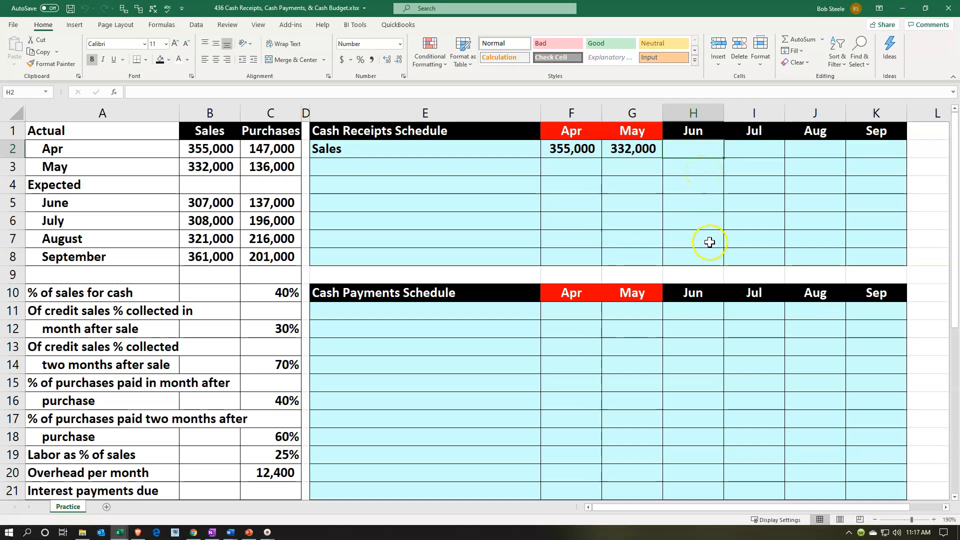
Link the June sales cell H2 in the Cash Receipts Schedule to the expected June sales with =B5
type("=")
key("Left")
key("Left")
key("Left")
key("Left")
key("Left")
key("Left")
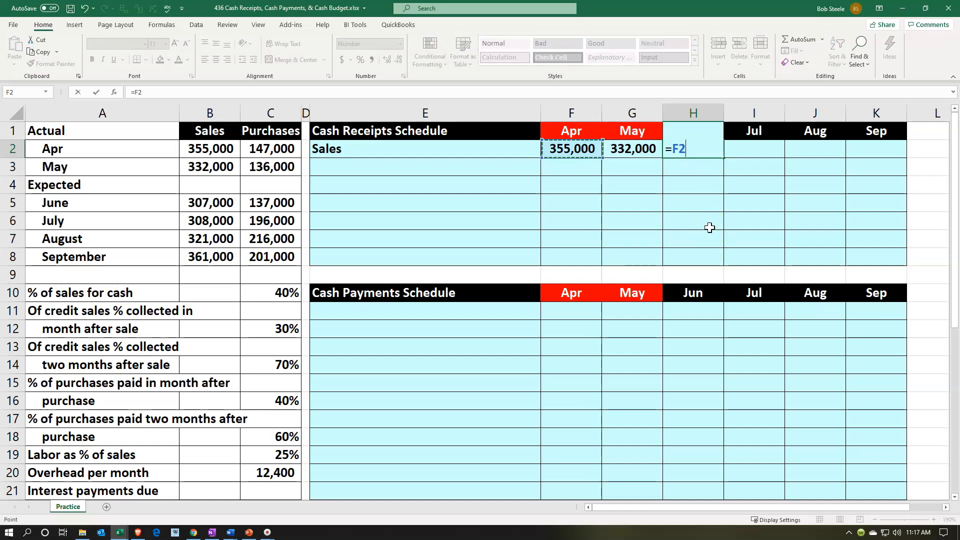
key("Down")
key("Down")
key("Down")
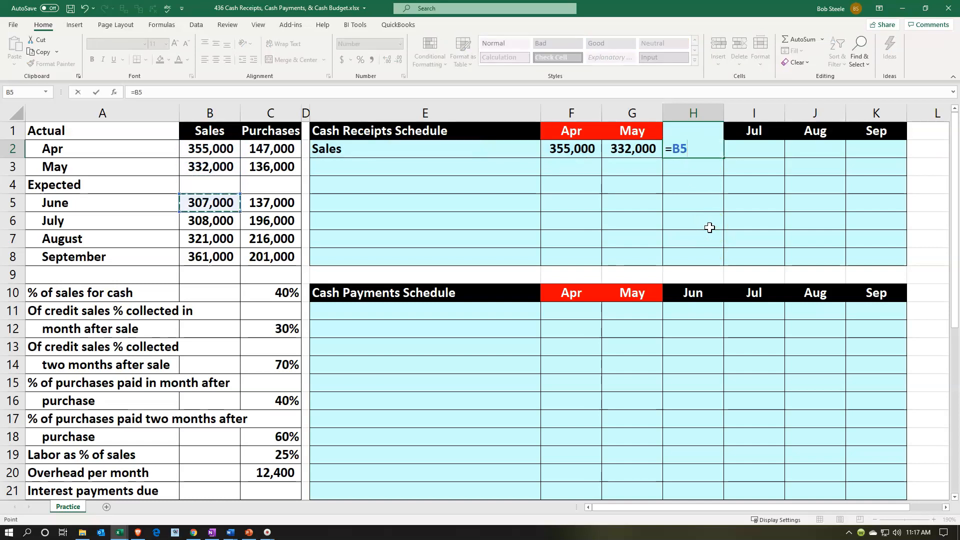
key("Tab")
Link the July sales cell I2 in the Cash Receipts Schedule to the expected July sales with =B6
type("=")
key("Left")
key("Left")
key("Left")
key("Left")
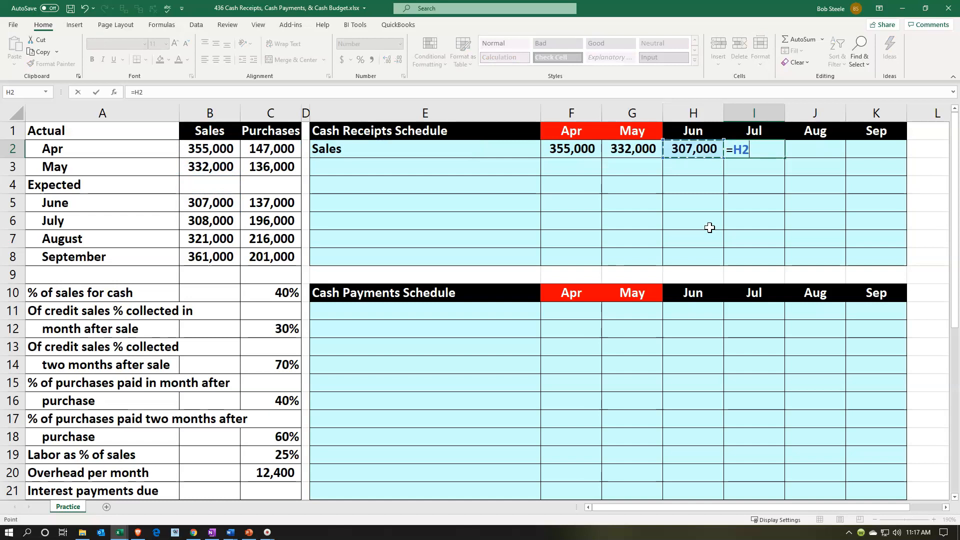
key("Left")
key("Left")
key("Left")
key("Down")
key("Down")
key("Down")
key("Down")
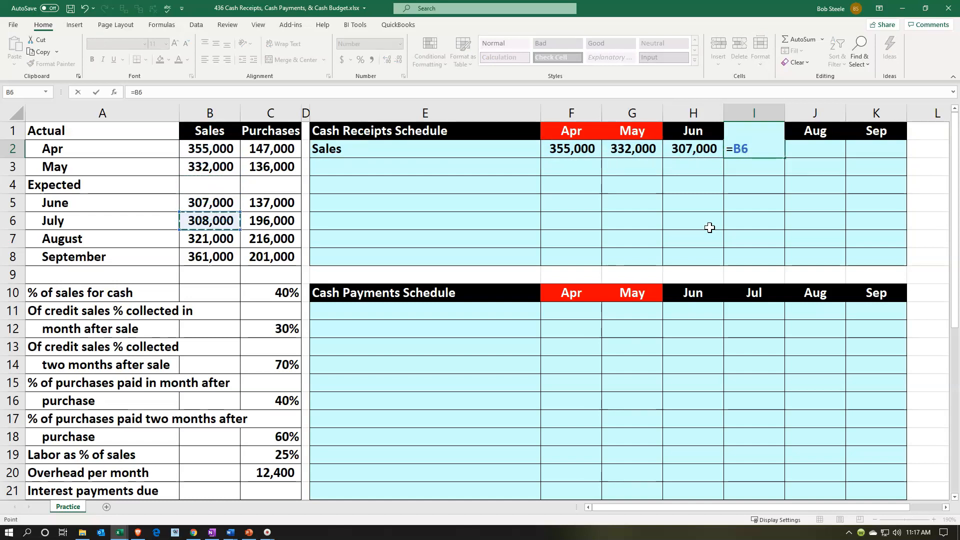
key("Tab")
Link the August sales cell J2 in the Cash Receipts Schedule to the expected August sales with =B7
type("=")
key("Left")
key("Left")
key("Left")
key("Left")
key("Left")
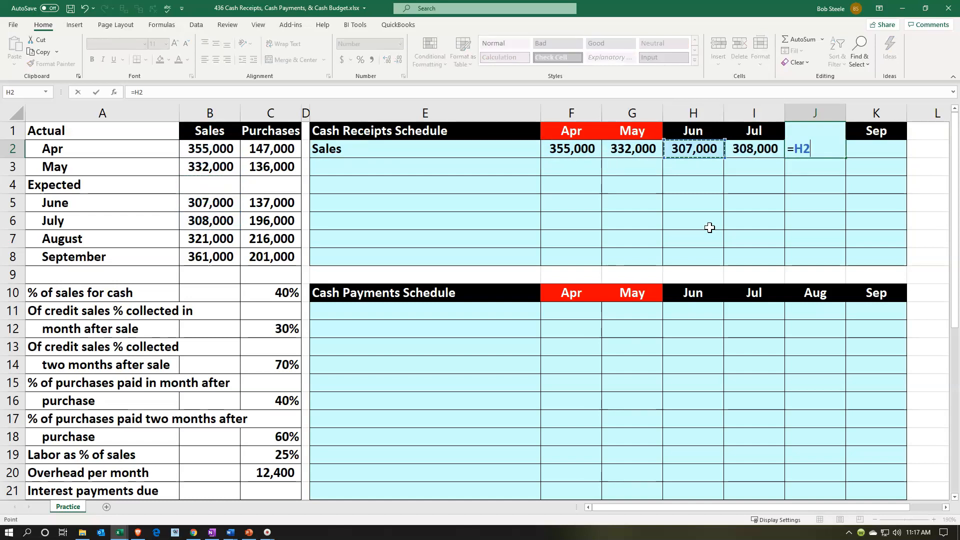
key("Left")
key("Left")
key("Left")
key("Down")
key("Down")
key("Down")
key("Down")
key("Down")
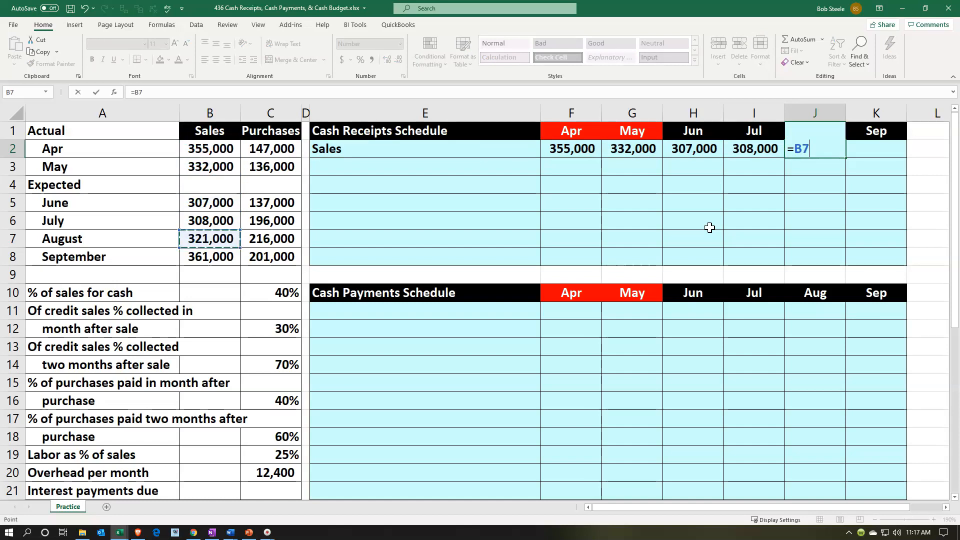
key("Tab")
Link the September sales cell K2 in the Cash Receipts Schedule to the expected September sales in B8
type("=")
key("Left")
key("Left")
key("Left")
key("Left")
key("Left")
key("Left")
key("Left")
key("Left")
key("Left")
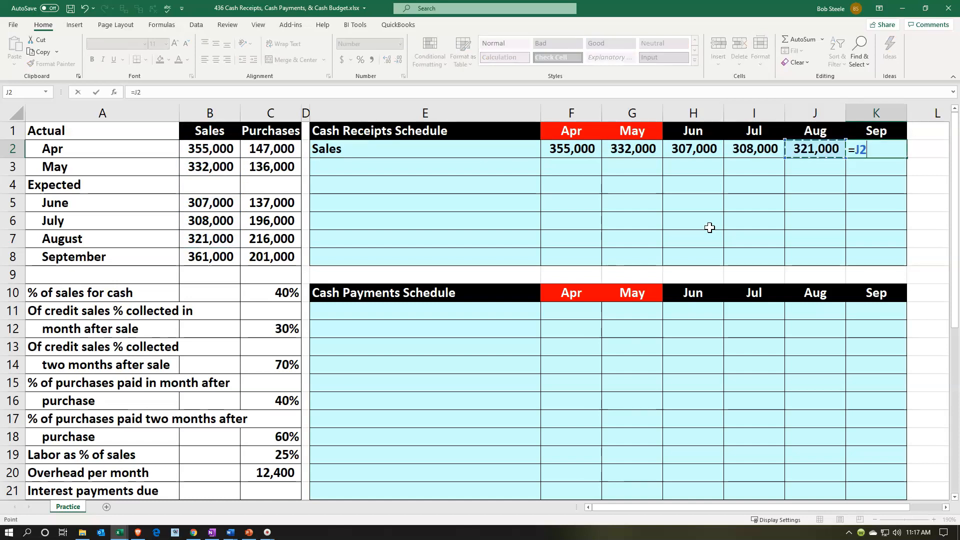
key("Down")
key("Down")
key("Down")
key("Down")
key("Down")
key("Down")
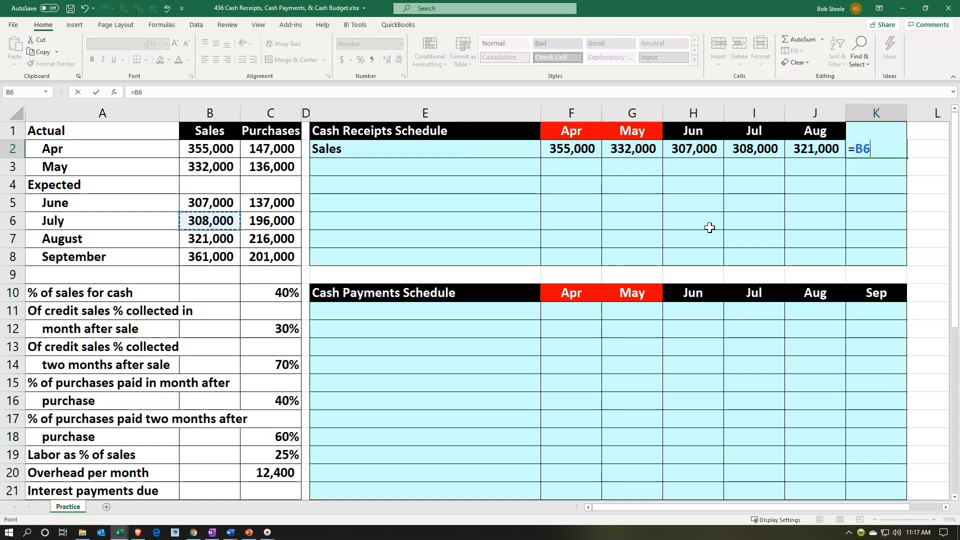
key("Return")
Label the second row of the Cash Receipts Schedule "Credit sales" in cell E3
key("Left")
key("Left")
key("Left")
key("Left")
key("Left")
key("Left")
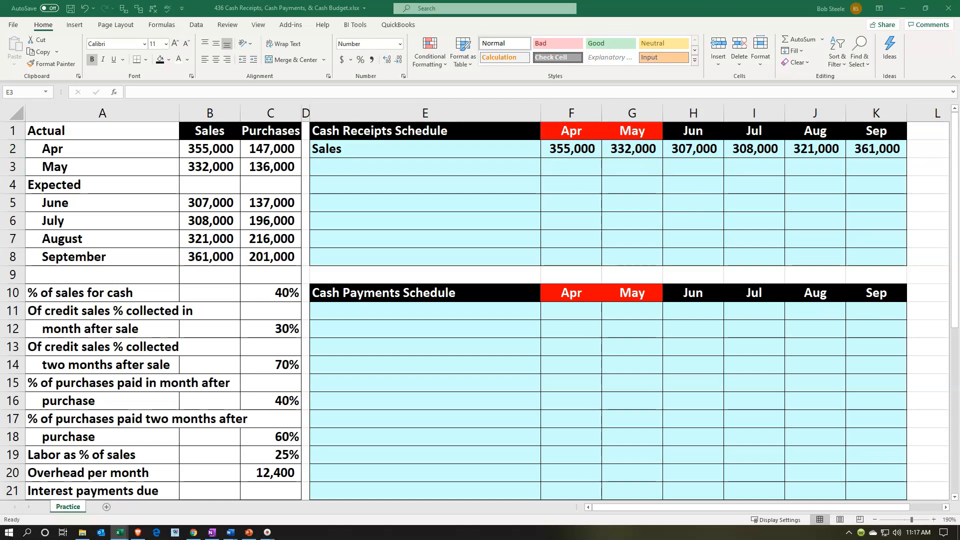
left_click(423, 170)
type("Credit sales")
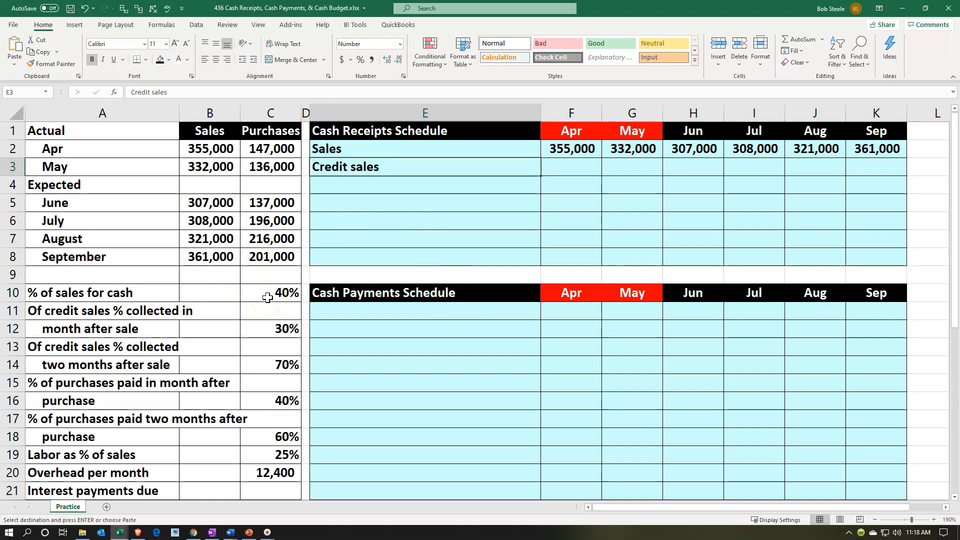
Calculate April credit sales in F3 with =F2*(1-$C$10), keeping the cash sales percentage as an absolute reference
left_click(560, 172)
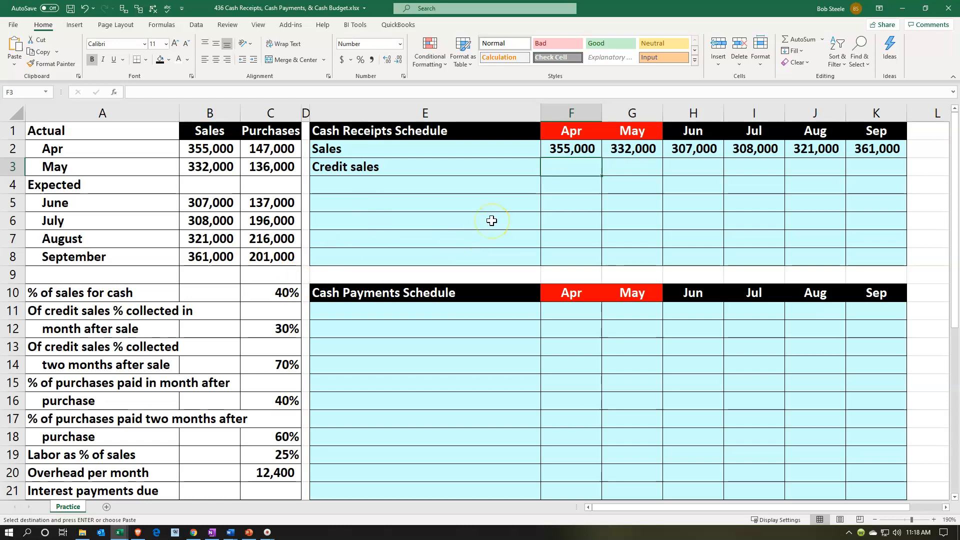
type("=")
key("Up")
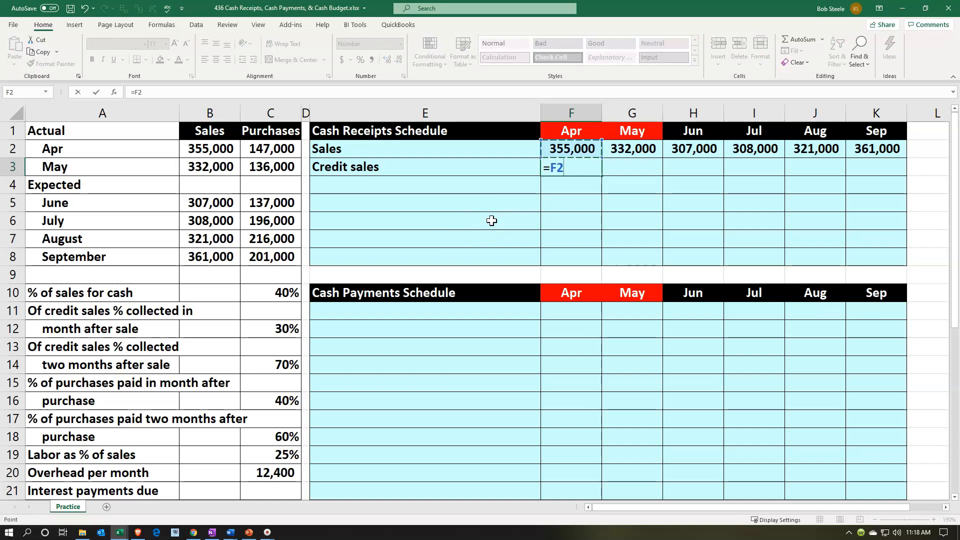
type("*(")
type("-")
key("BackSpace")
type("1-")
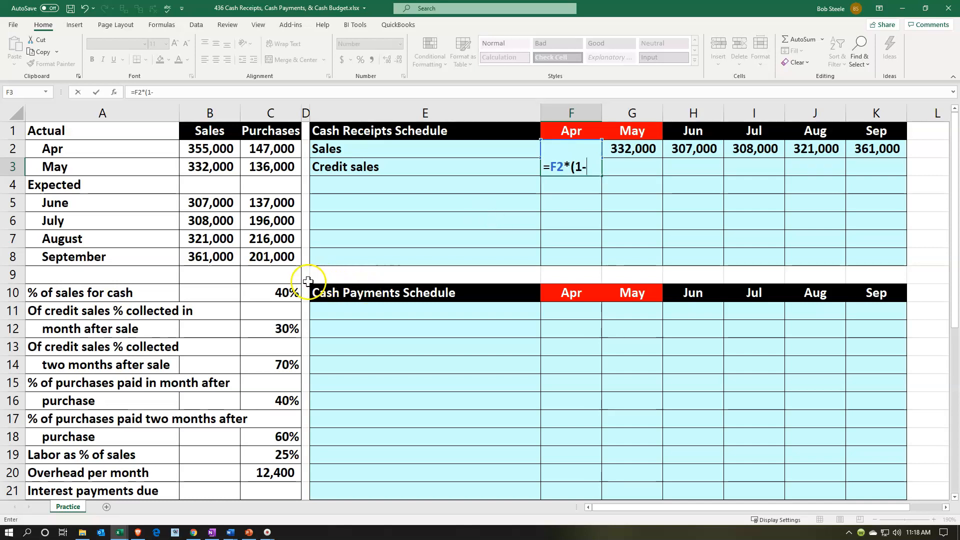
left_click(289, 292)
type(")")
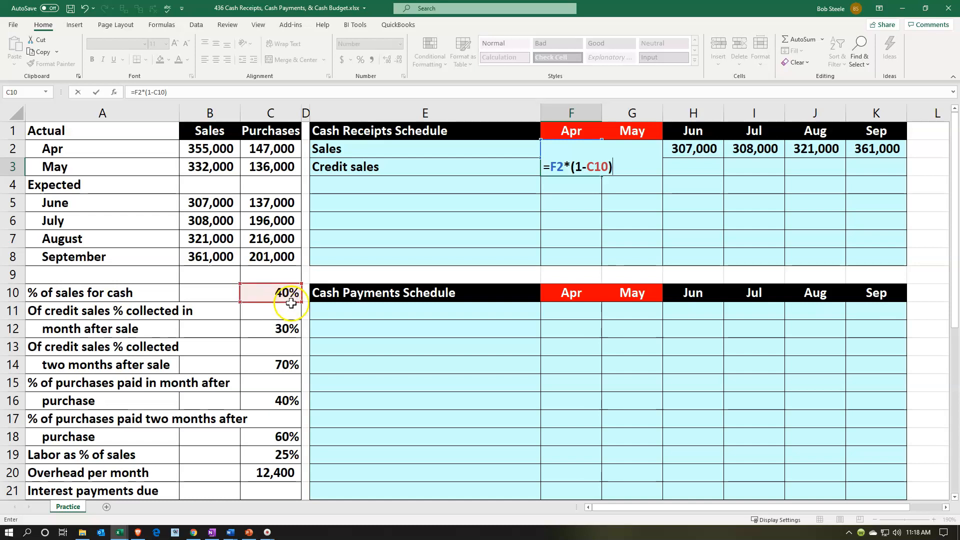
left_click(593, 175)
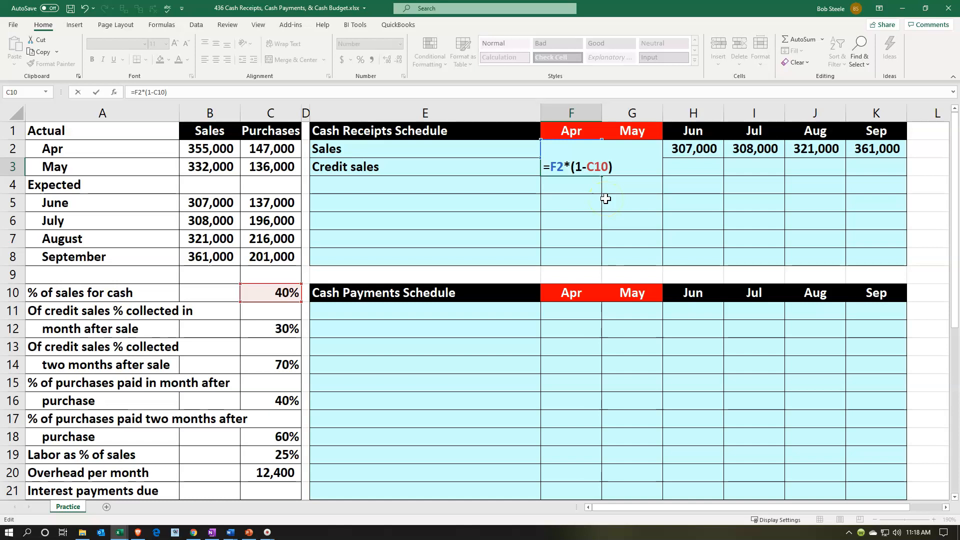
key("F4")
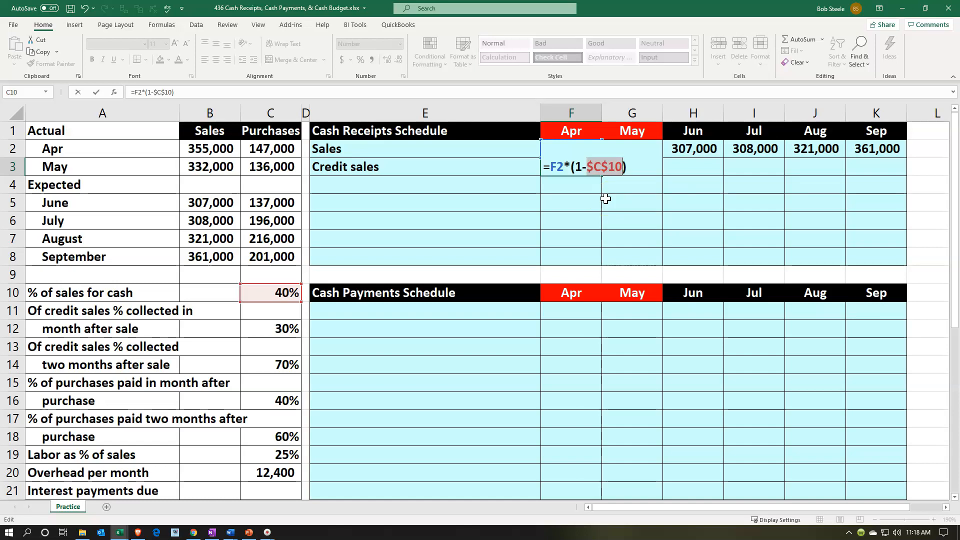
key("ctrl+Return")
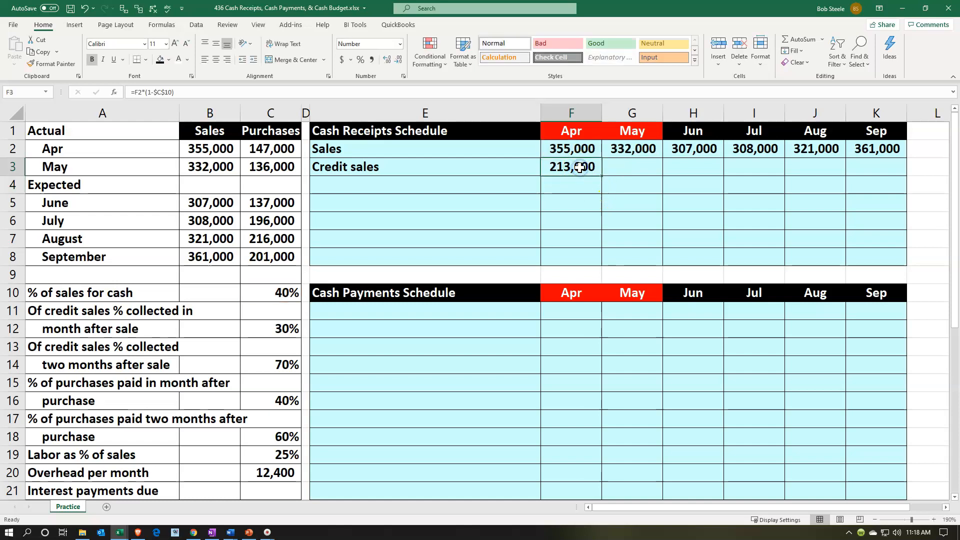
Copy the April credit sales formula across May to September (G3:K3) and check the September formula
left_click_drag(602, 176, 887, 160)
left_click(870, 225)
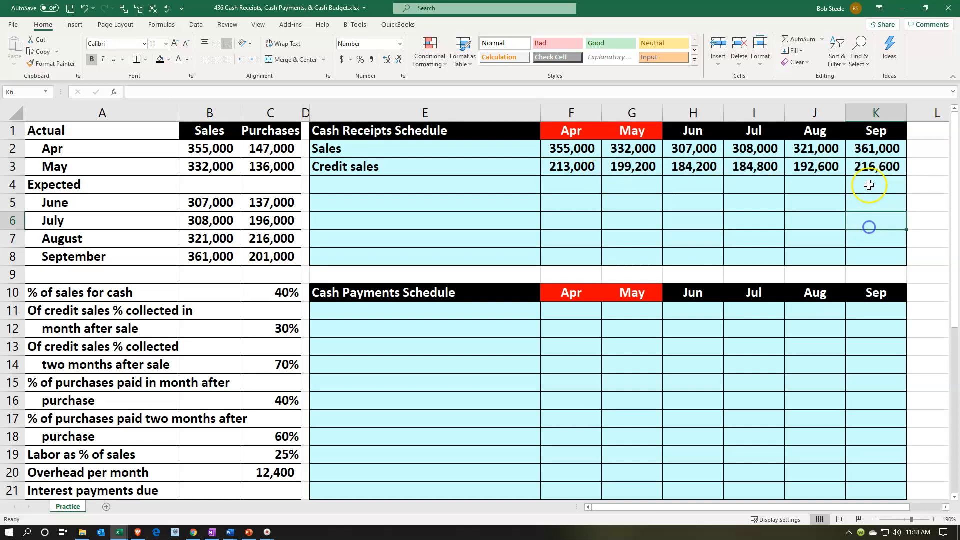
double_click(874, 171)
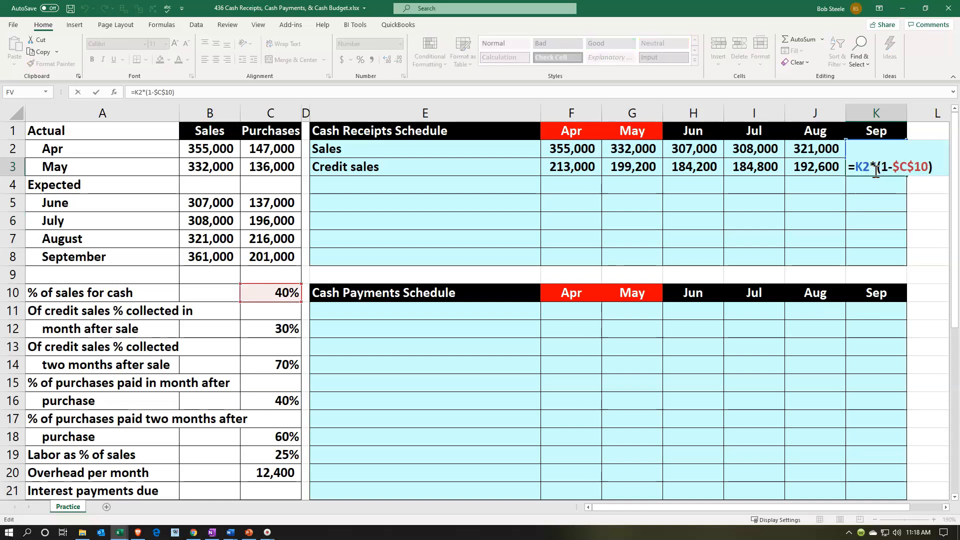
key("Return")
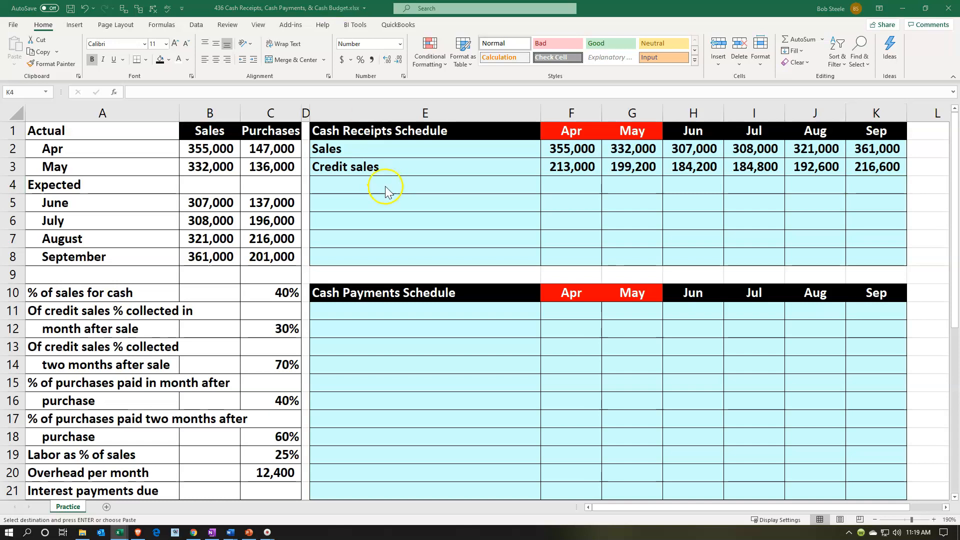
Label cell E4 "Collections:" and cell E5 "Cash sales" in the Cash Receipts Schedule
left_click(370, 186)
key("ctrl+v")
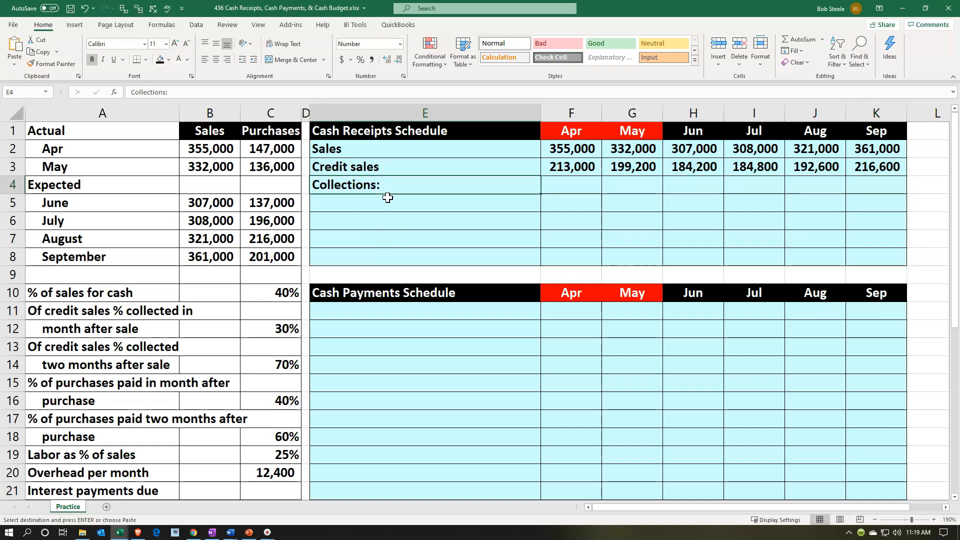
left_click(385, 193)
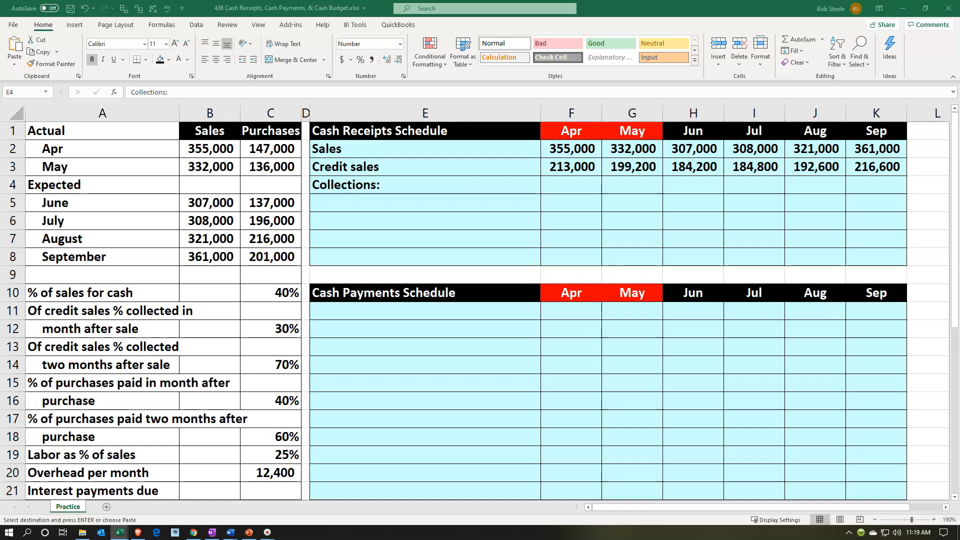
left_click(396, 199)
type("Cash sales")
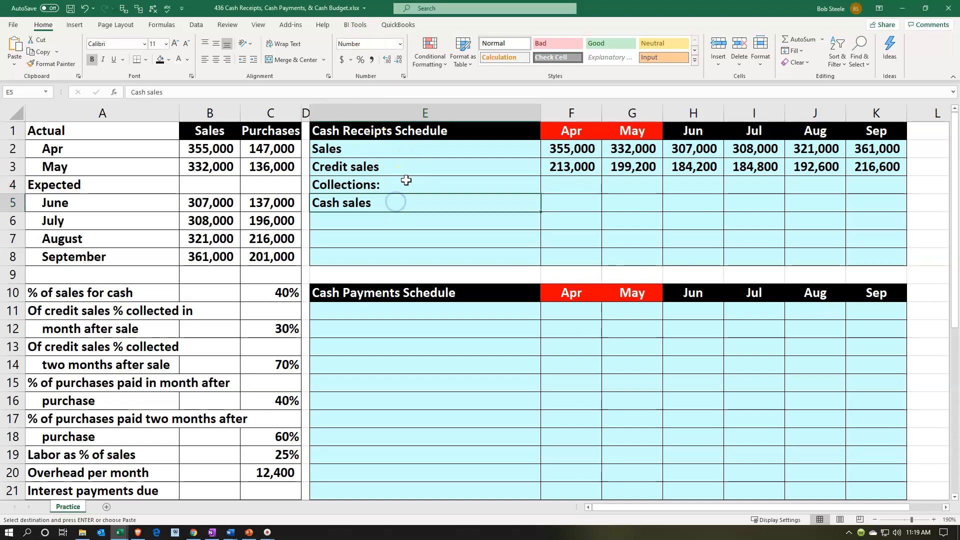
key("Tab")
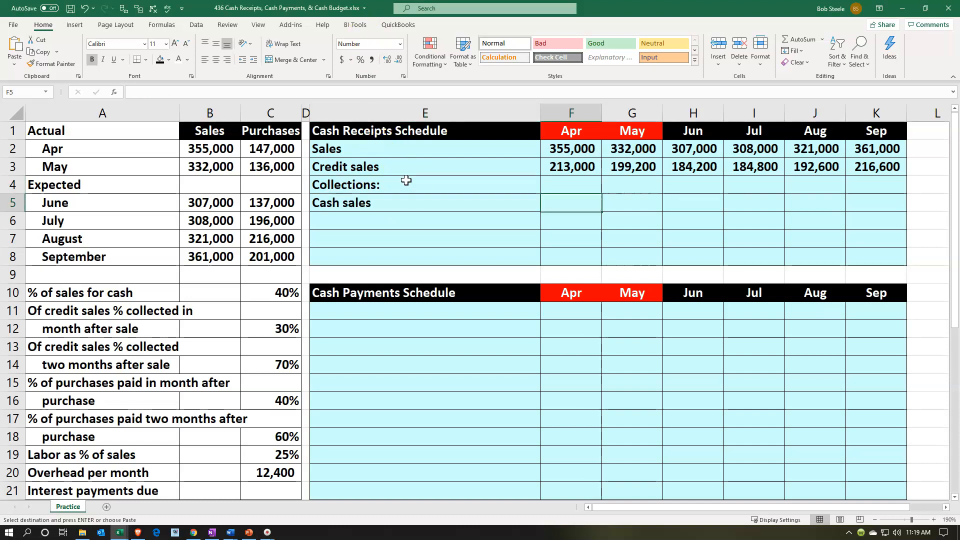
Calculate June cash sales in H5 by subtracting credit sales from total sales with =H2-H3
key("Right")
key("Right")
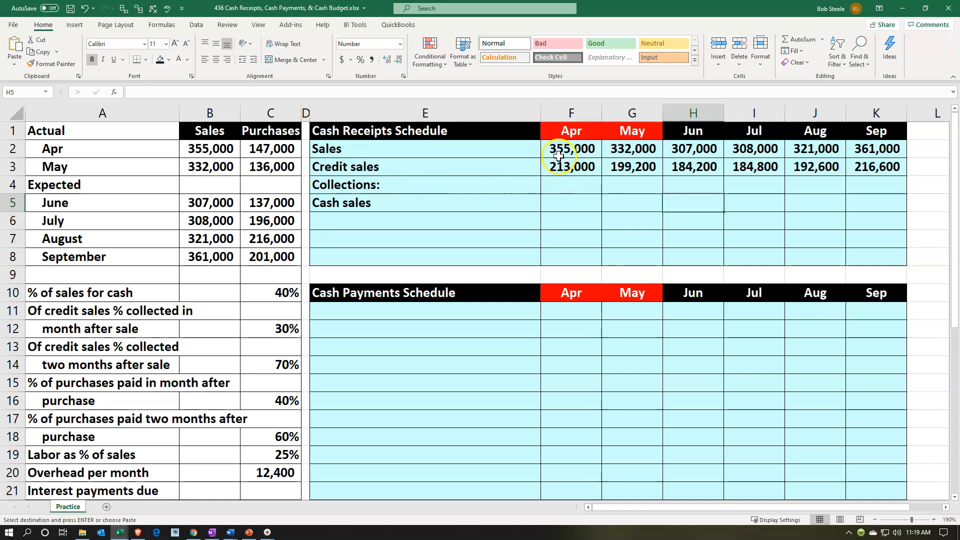
left_click(591, 155)
left_click_drag(591, 155, 622, 163)
key("ctrl+v")
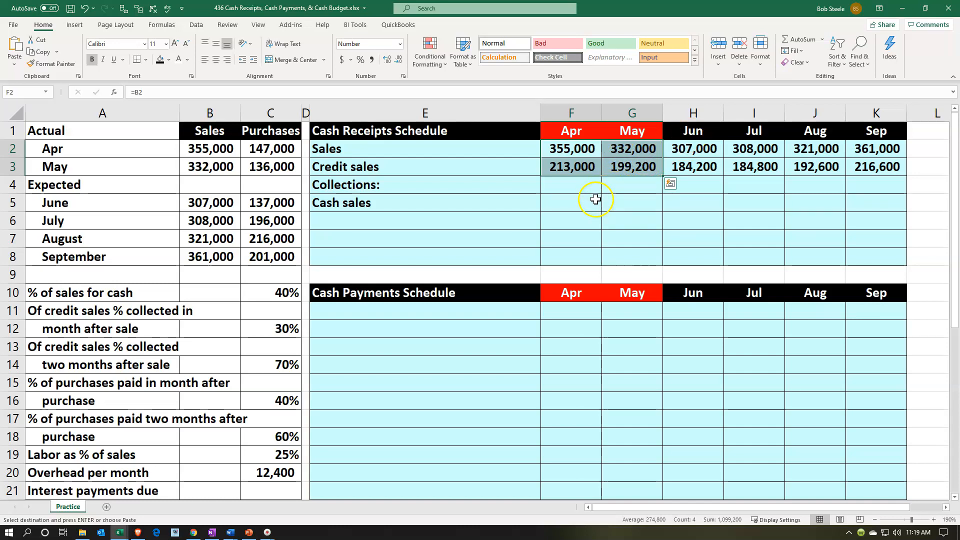
left_click(693, 205)
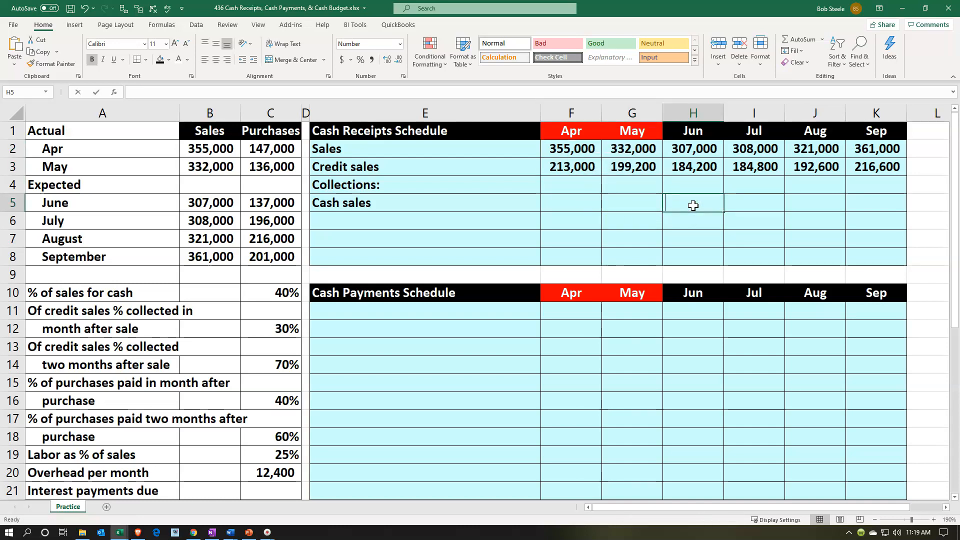
type("=")
key("Up")
key("Up")
key("Up")
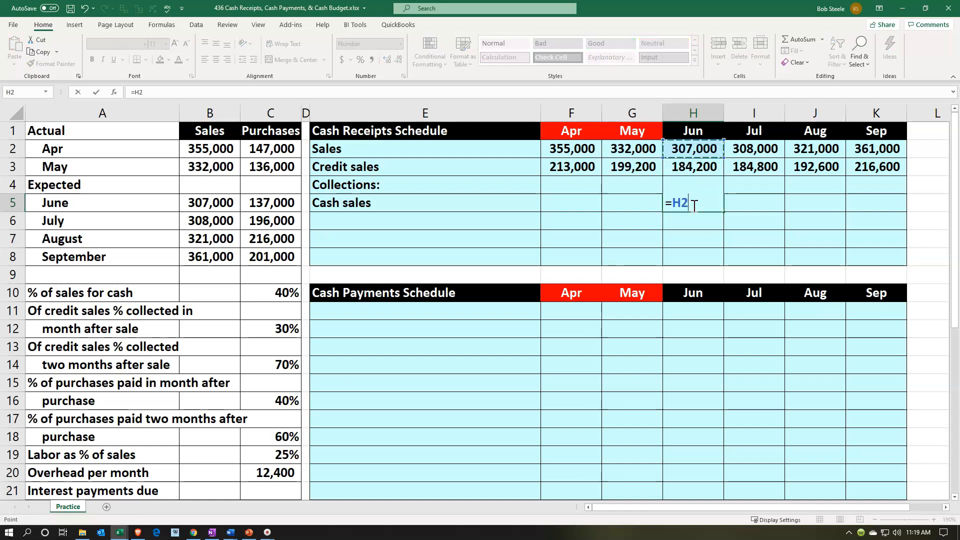
type("-")
key("Up")
key("Up")
key("Return")
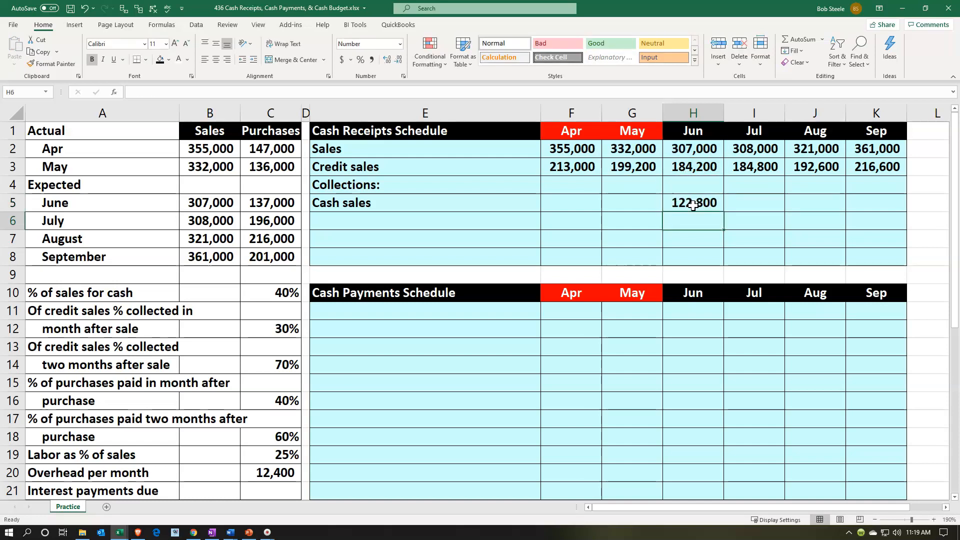
Calculate July cash sales in I5 as July sales times the percentage of sales for cash with =I2*C10
left_click(700, 226)
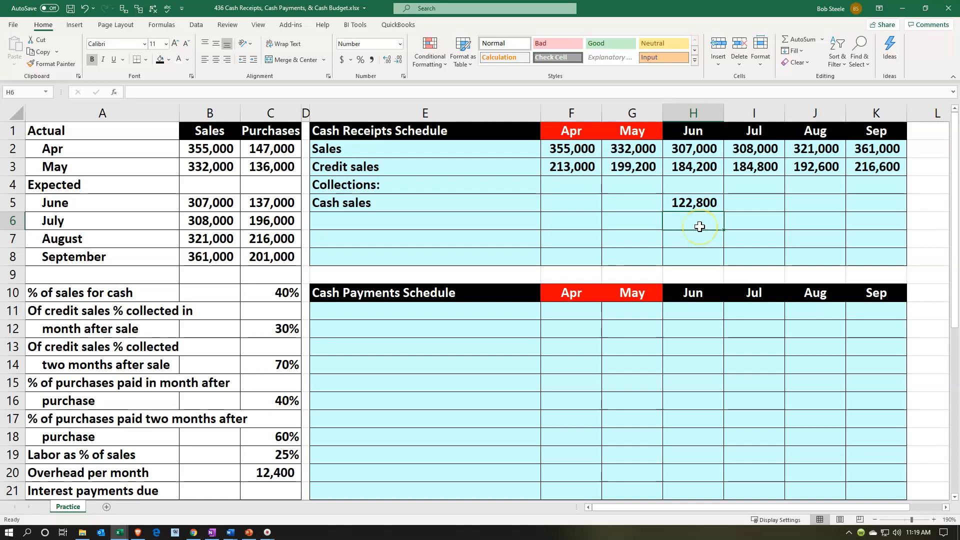
left_click(736, 208)
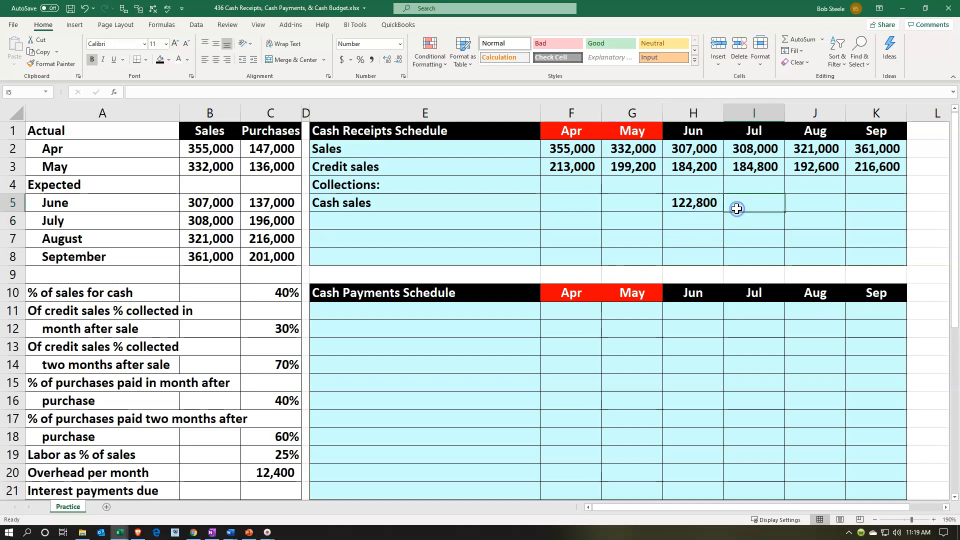
type("=")
key("Up")
key("Up")
key("Up")
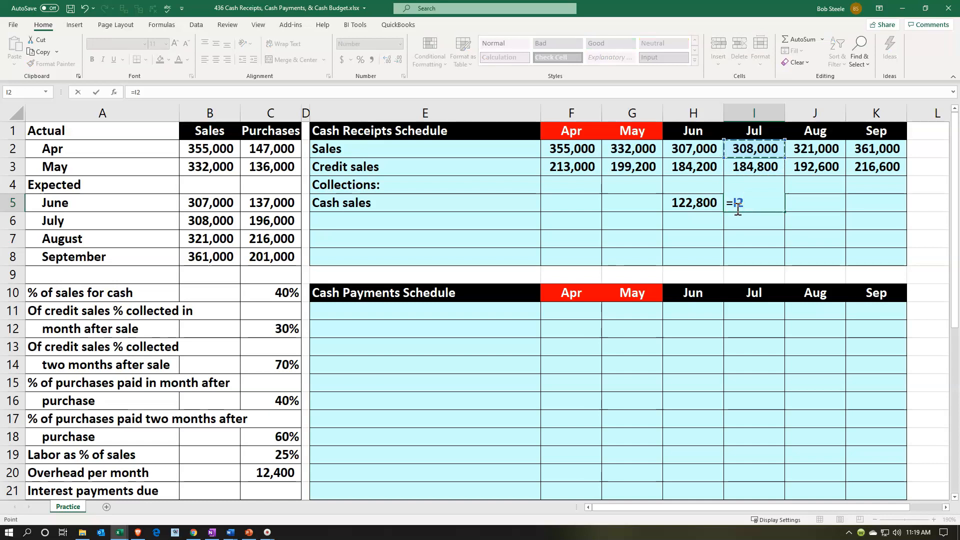
type("*")
key("Left")
key("Left")
key("Left")
key("Left")
key("Left")
key("Left")
key("Down")
key("Down")
key("Down")
key("Down")
key("Down")
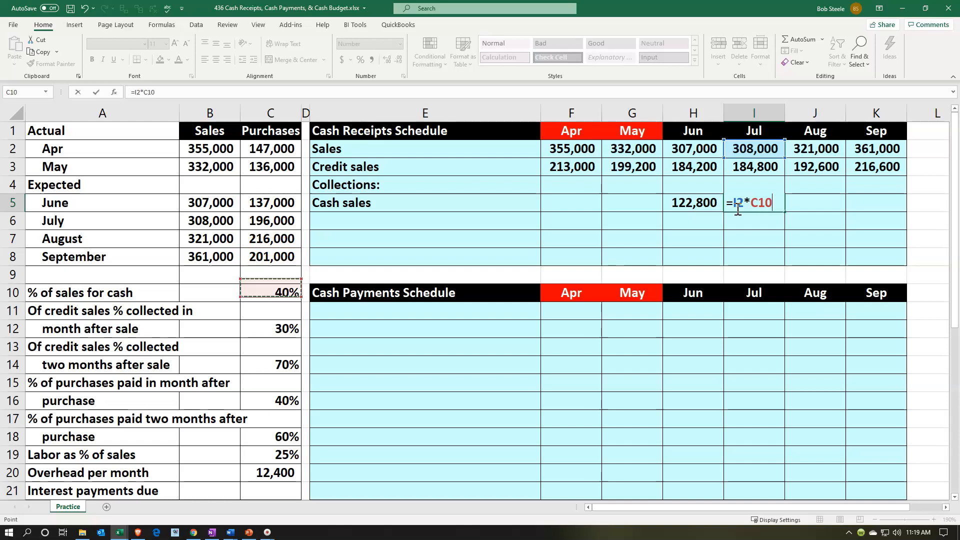
key("ctrl+Return")
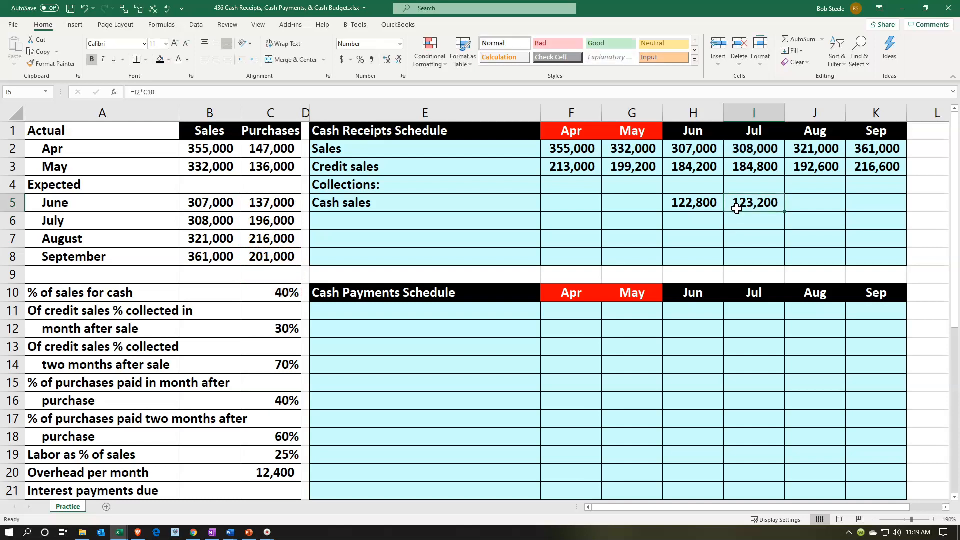
Make the C10 reference absolute in the July cash sales formula in I5, giving =I2*$C$10
double_click(759, 202)
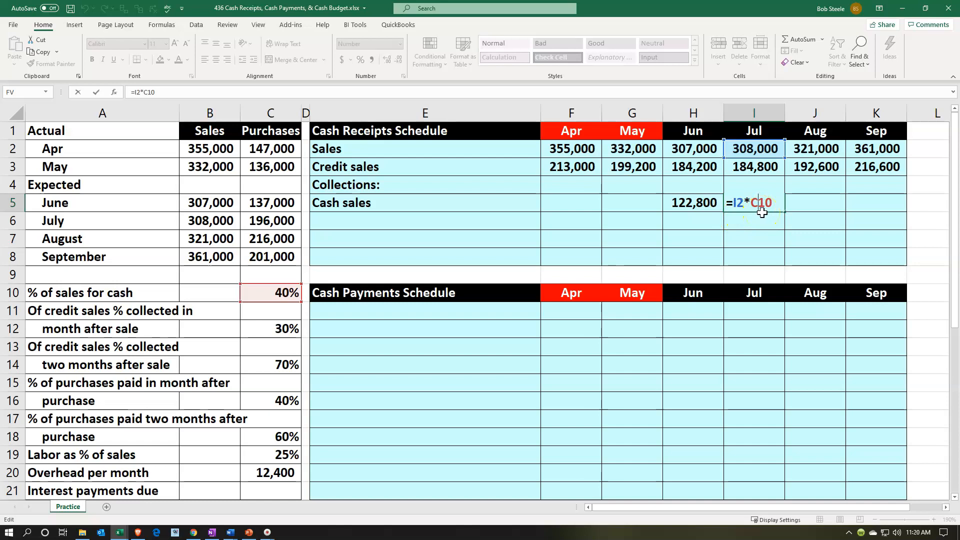
key("F4")
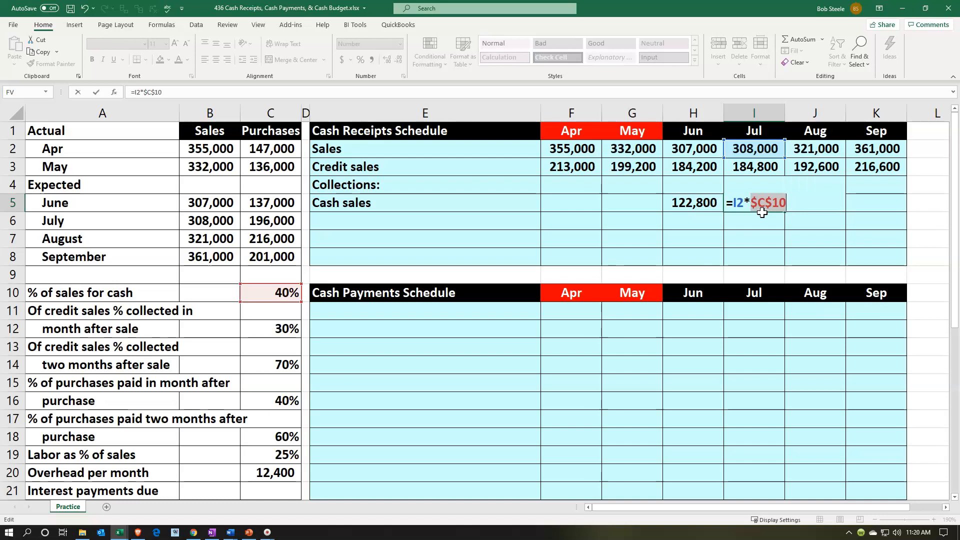
key("Return")
Copy the July cash sales formula across August and September (J5:K5) and check the September formula
left_click(763, 206)
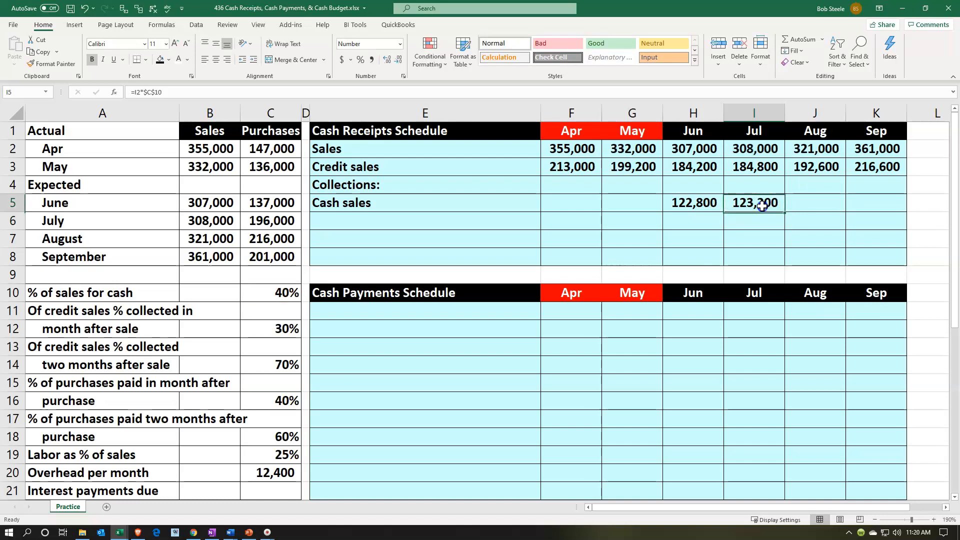
left_click_drag(785, 214, 881, 209)
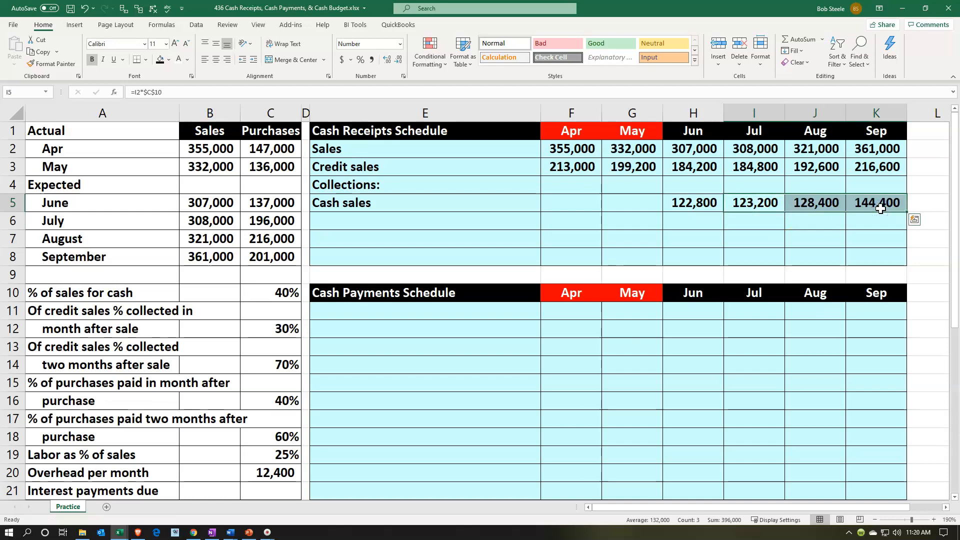
double_click(881, 207)
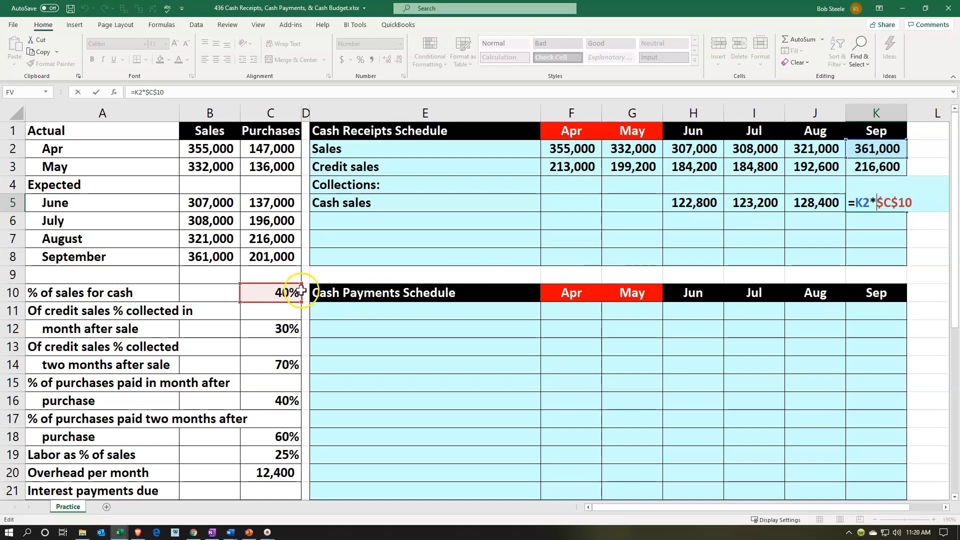
key("Return")
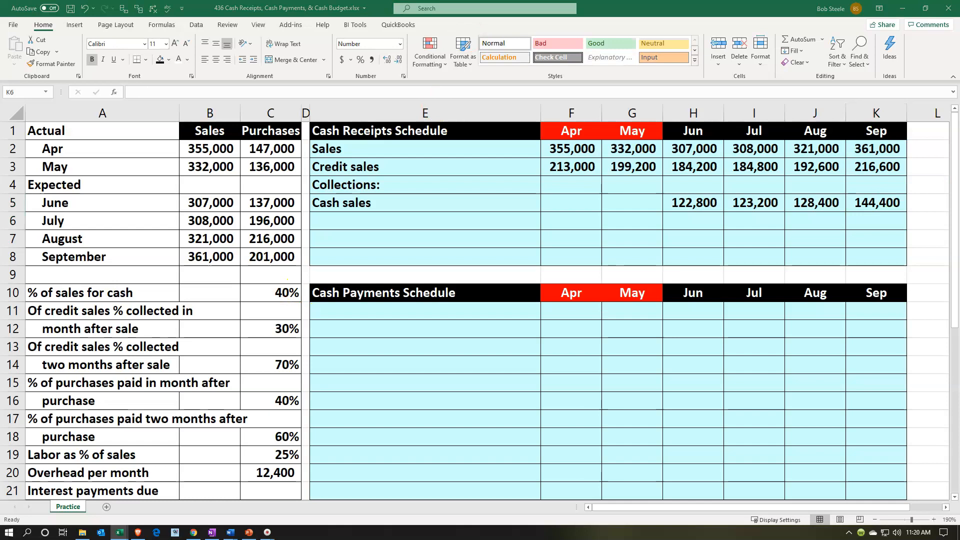
Label E6 "One month after sale" and calculate June's collection of May credit sales in H6 with =G3*$C$12
left_click(365, 217)
key("ctrl+v")
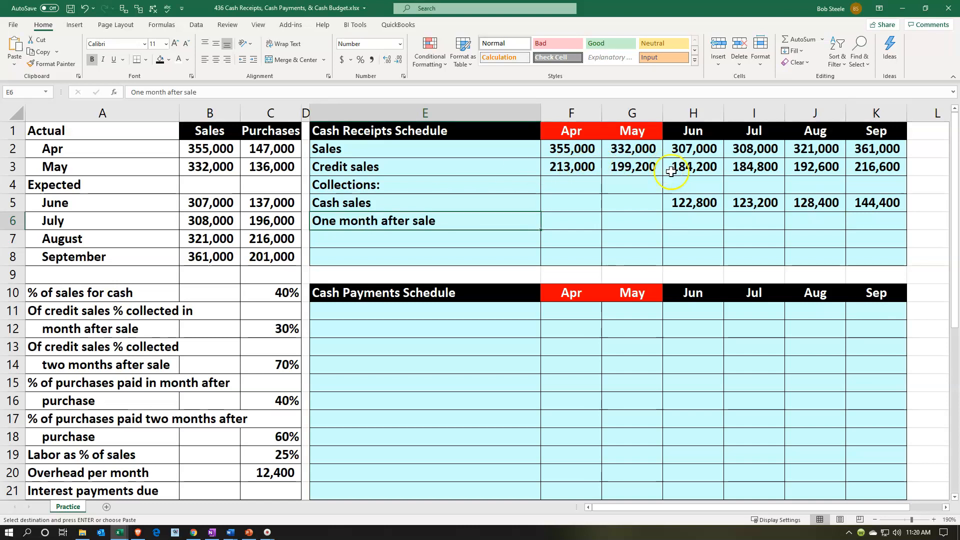
left_click(684, 221)
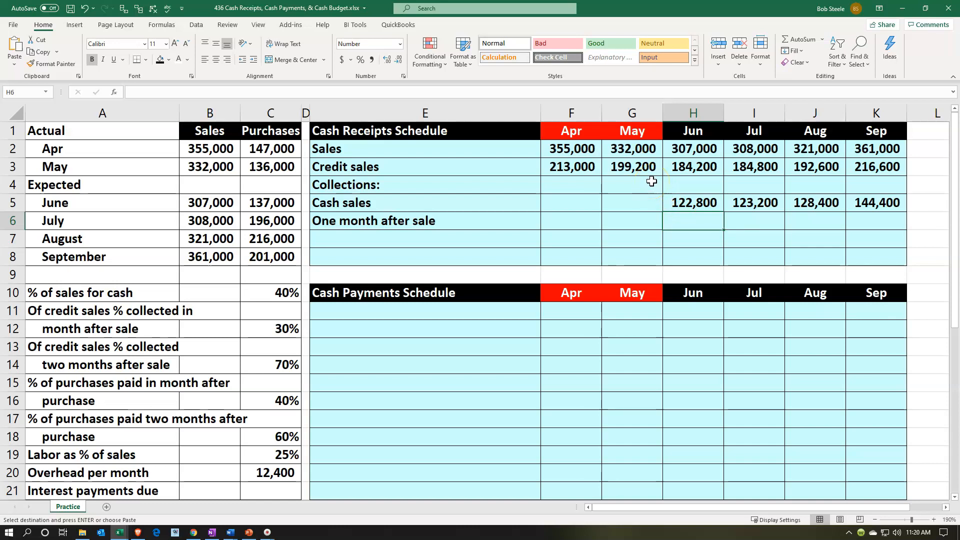
left_click(695, 225)
type("=")
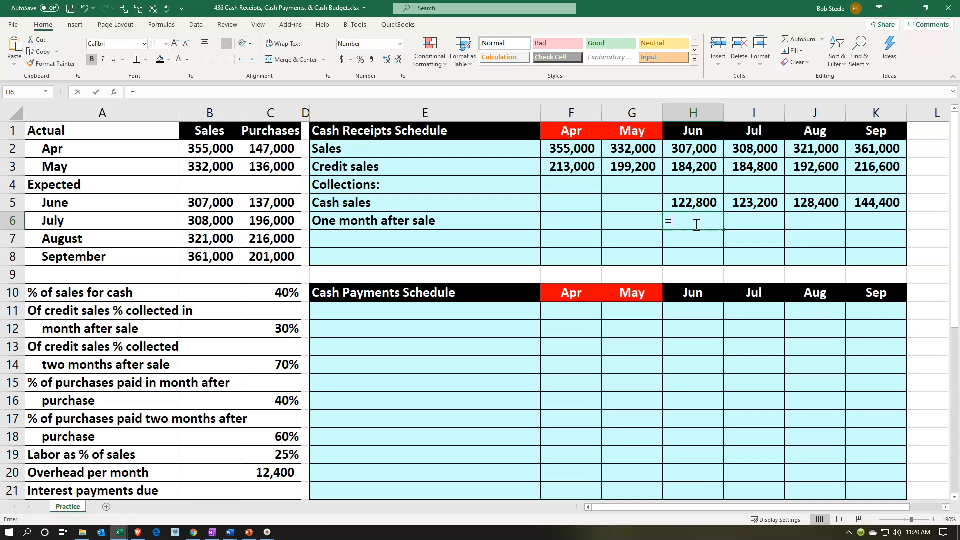
key("Up")
key("Left")
key("Up")
key("Up")
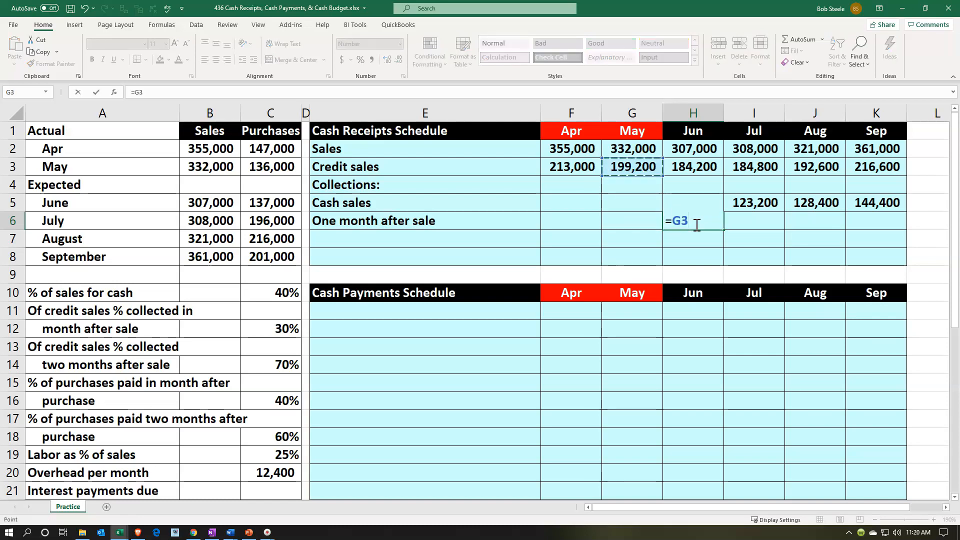
type("*")
key("Down")
key("Down")
key("Down")
key("Down")
key("Down")
key("Down")
key("Down")
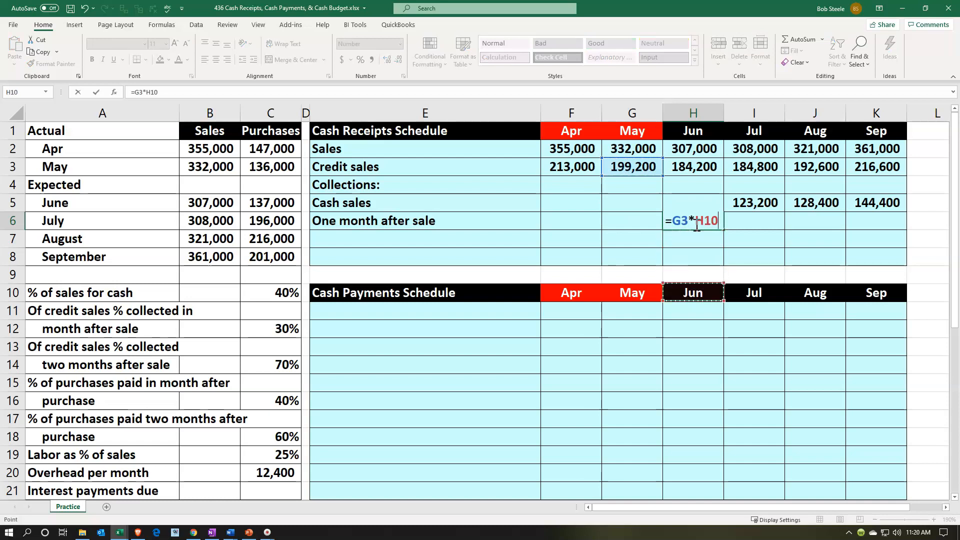
key("Left")
key("Left")
key("Left")
key("Left")
key("Left")
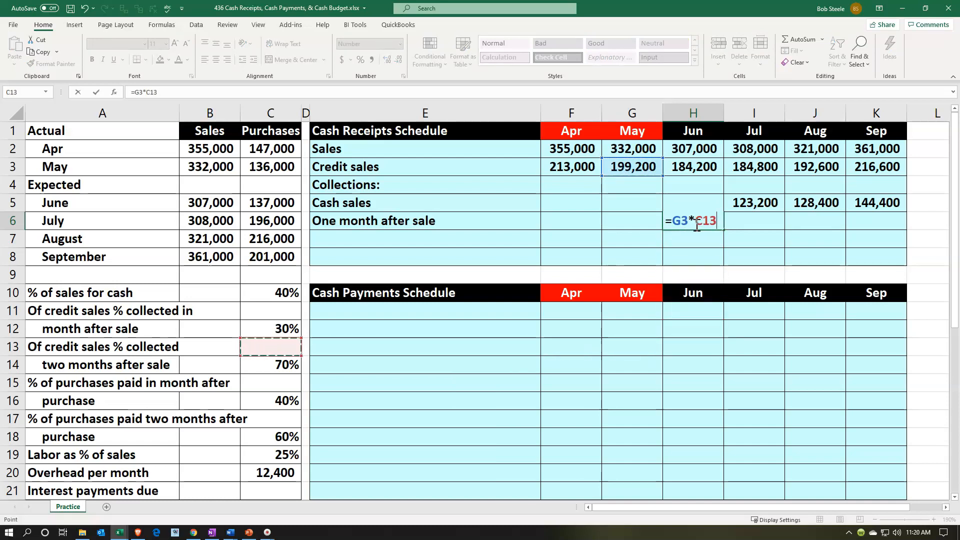
key("Up")
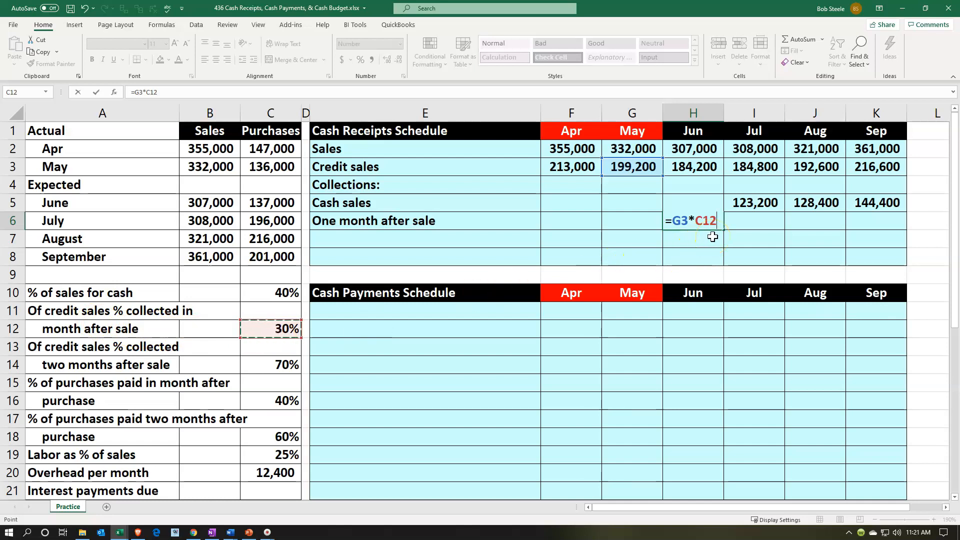
left_click(705, 220)
key("F4")
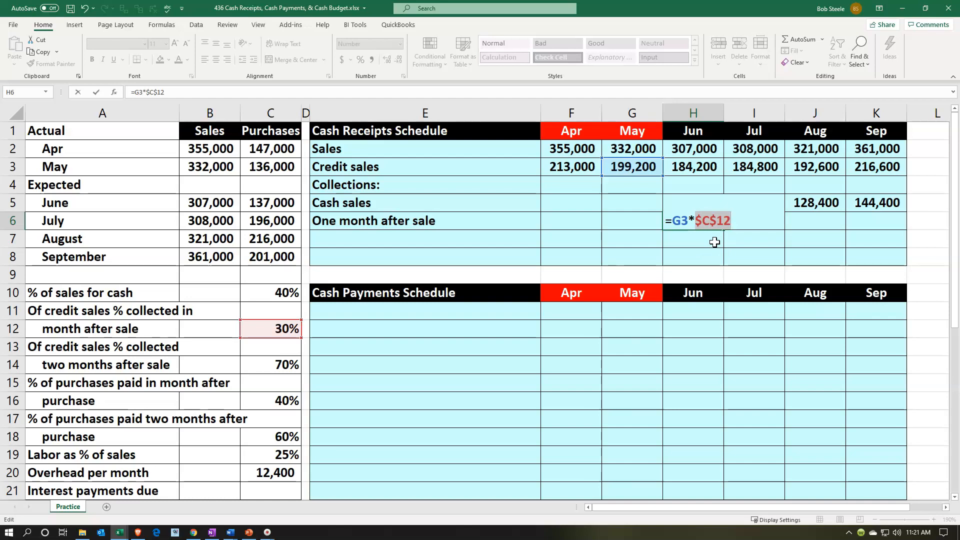
key("Return")
Copy the June one-month collection formula across July to September (I6:K6) and check the September formula
left_click(707, 220)
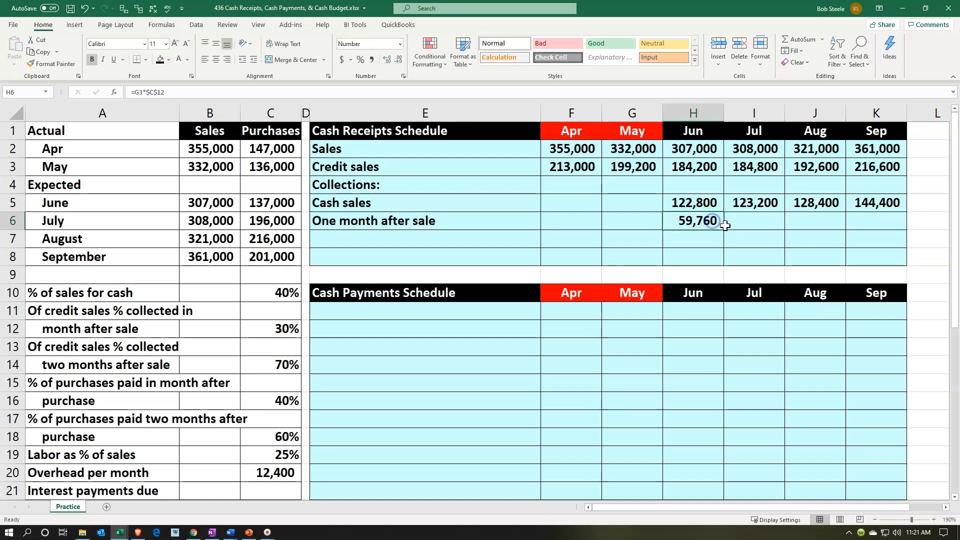
left_click_drag(723, 229, 884, 225)
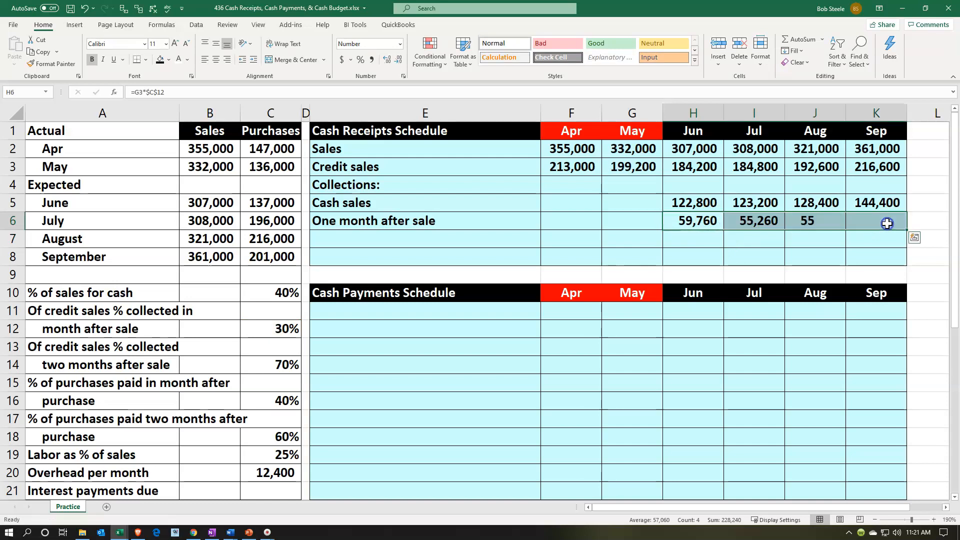
double_click(878, 220)
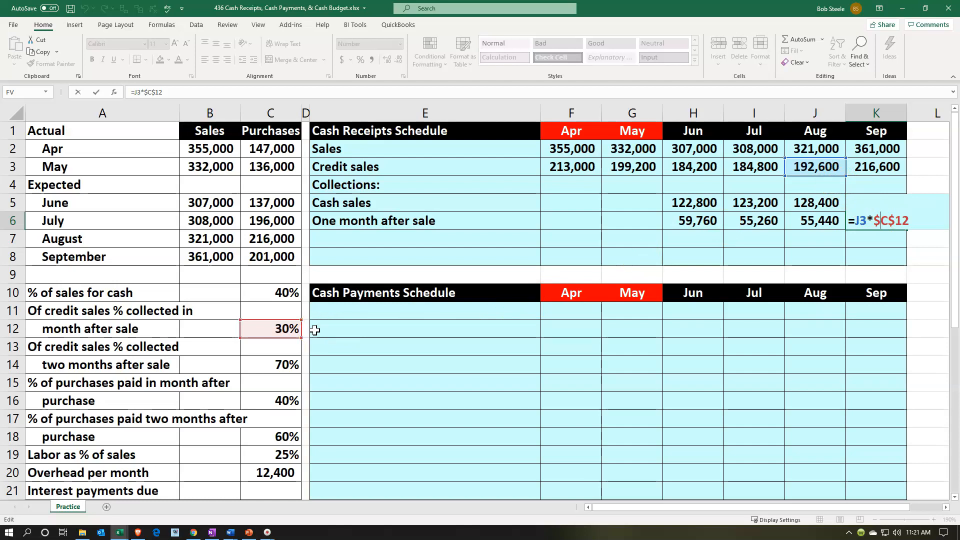
key("Return")
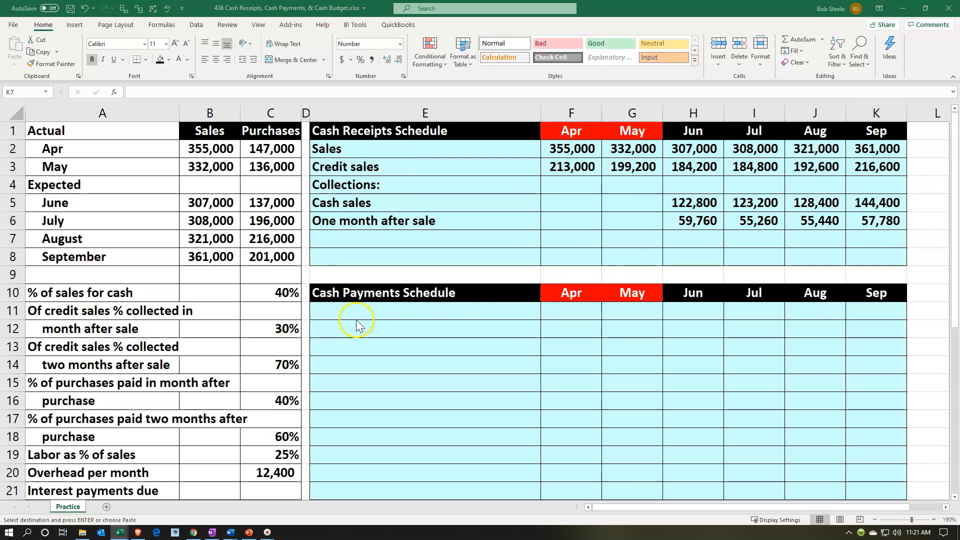
Label E7 "Two months after sale" and calculate June's collection of April credit sales in H7 with =F3*$C$14
left_click(354, 233)
type("Two months after sale")
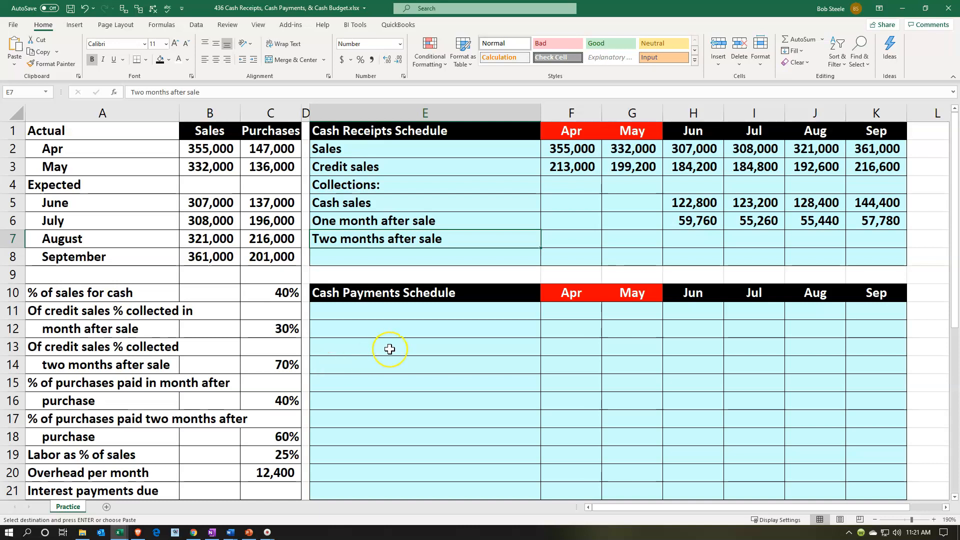
left_click(689, 239)
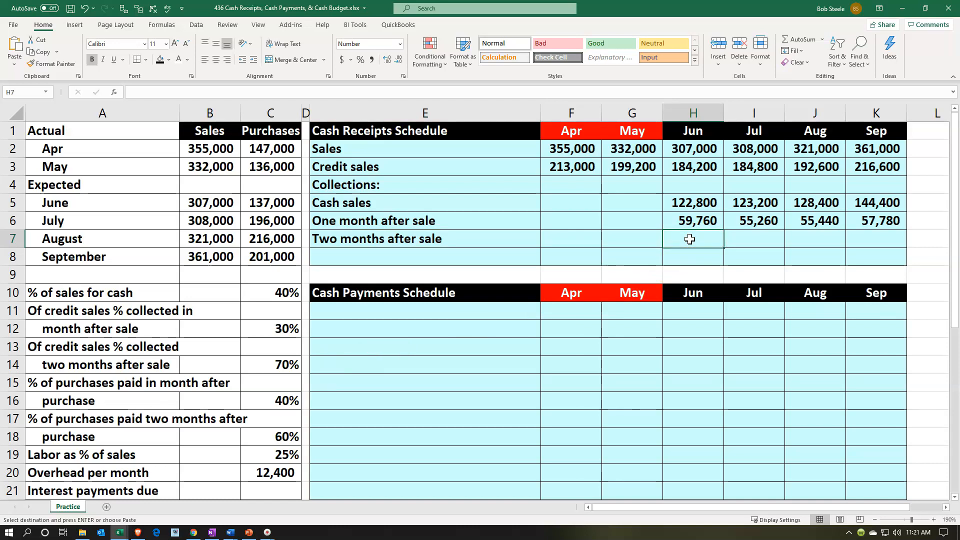
type("=")
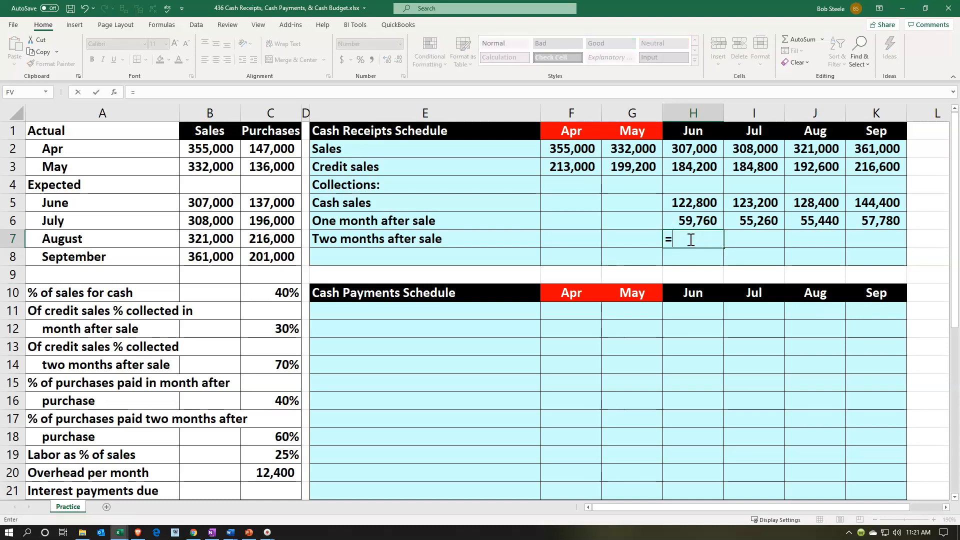
key("Left")
key("Left")
key("Up")
key("Up")
key("Up")
key("Up")
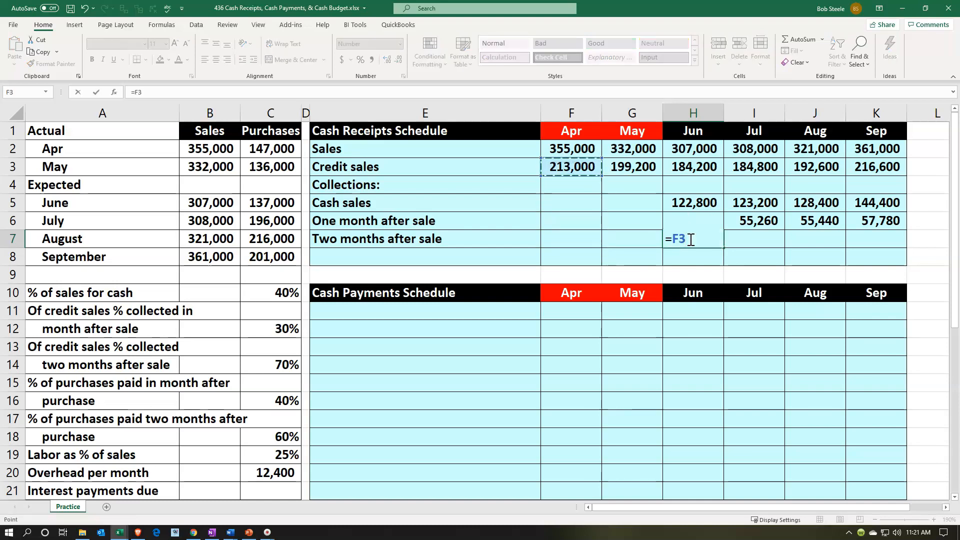
type("*")
key("Down")
key("Down")
key("Down")
key("Down")
key("Down")
key("Left")
key("Left")
key("Left")
key("Left")
key("Left")
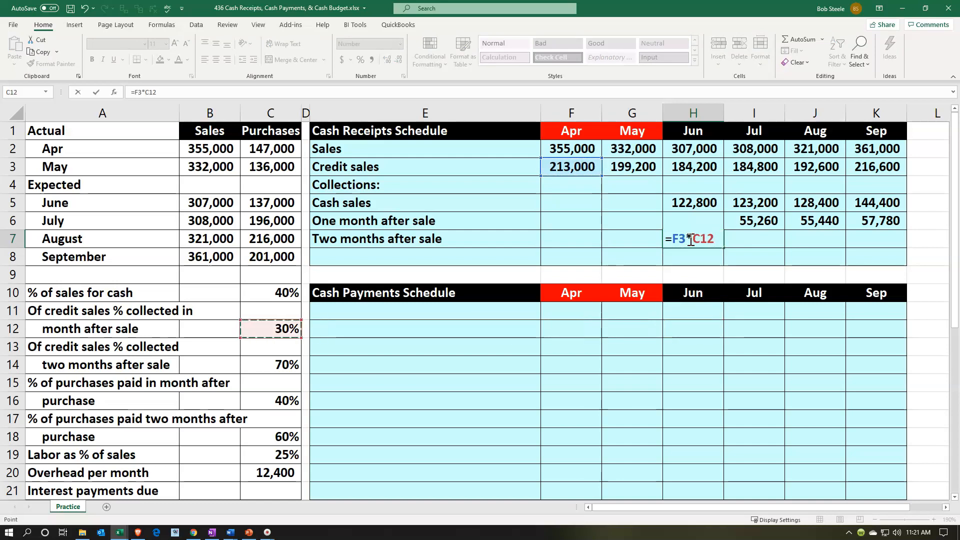
key("Down")
key("Down")
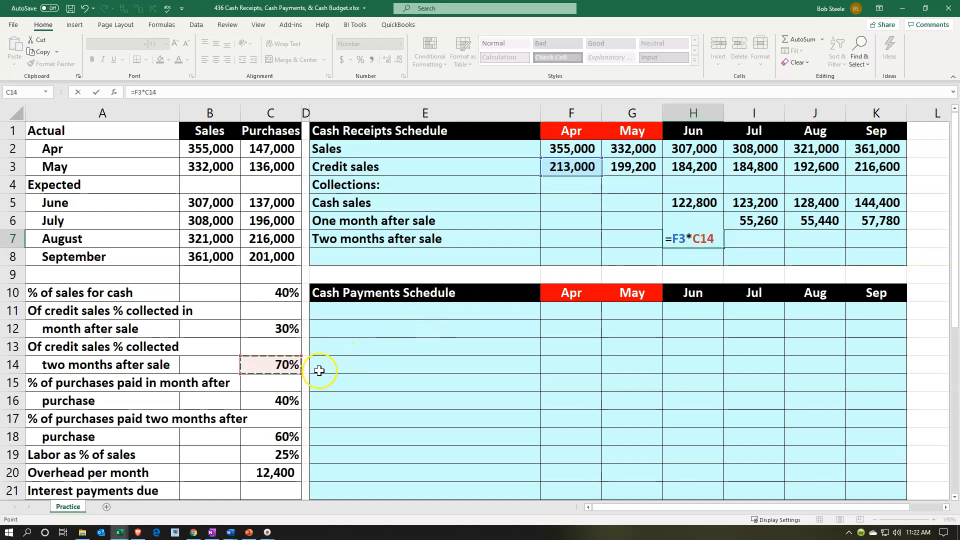
left_click(700, 239)
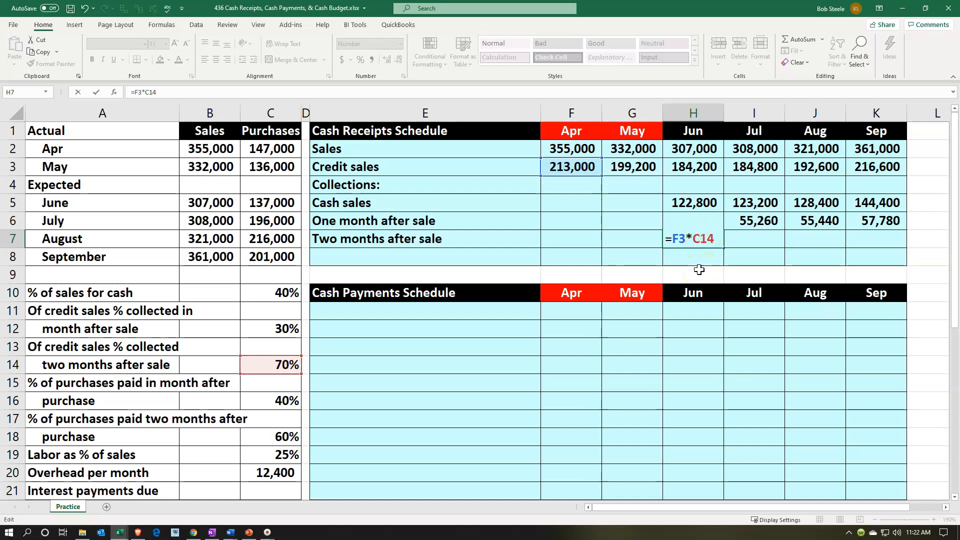
key("F4")
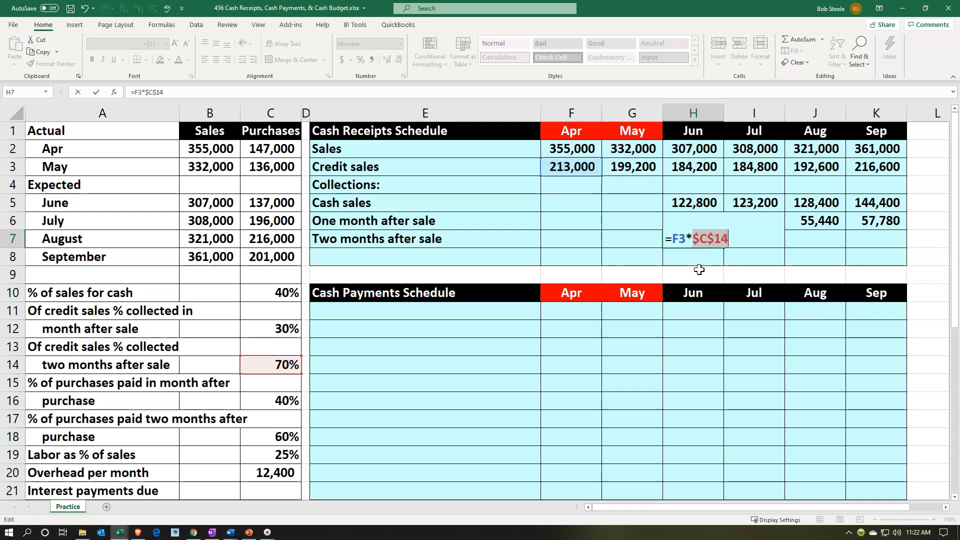
key("Return")
Copy the June two-month collection formula across July to September (I7:K7) and check the September formula
left_click(718, 242)
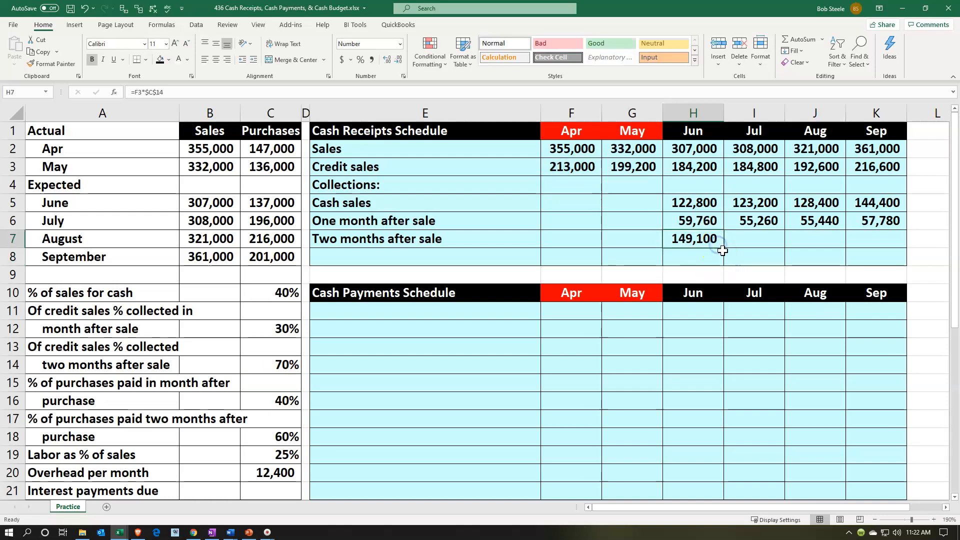
left_click_drag(725, 249, 889, 244)
double_click(874, 242)
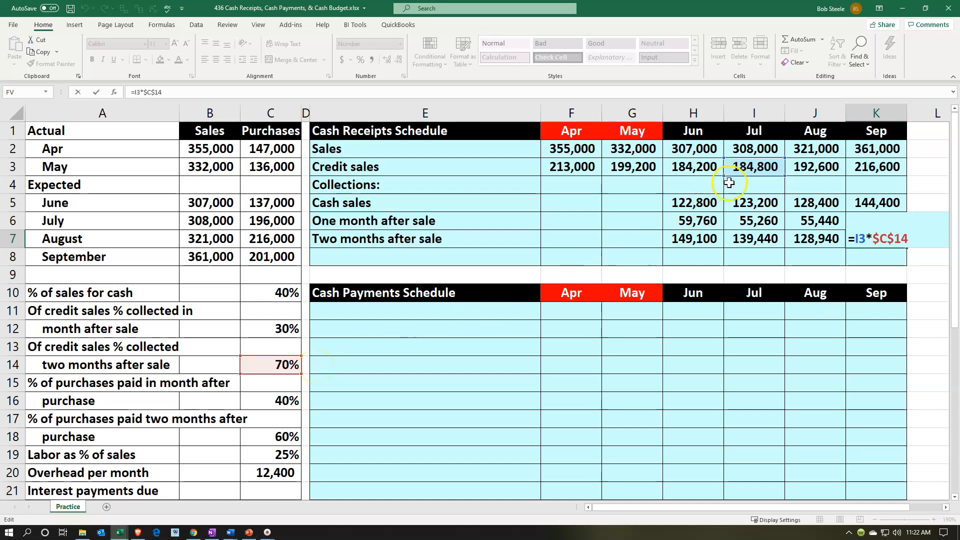
key("Return")
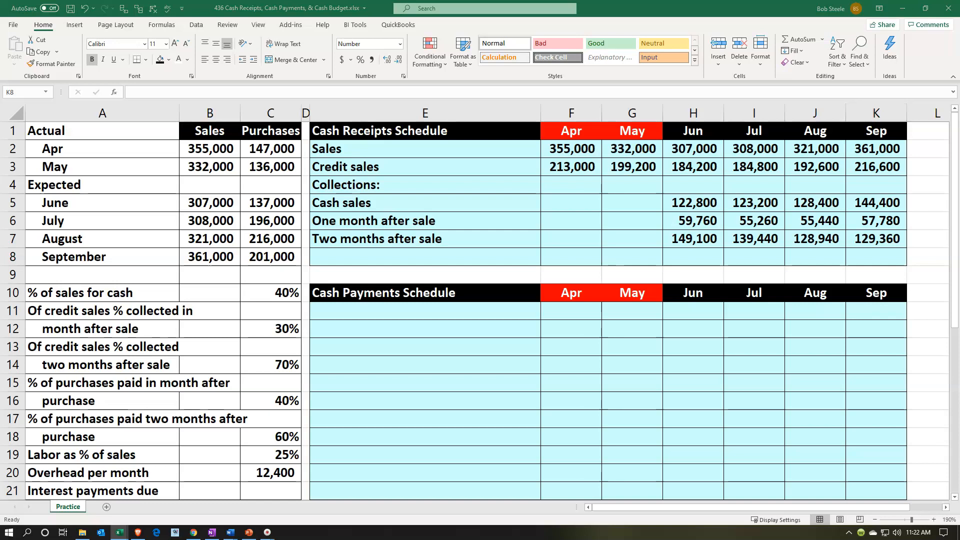
Label E8 "Total cash receipts" and total June's collections in H8 with =SUM(H5:H7)
left_click(375, 256)
key("ctrl+v")
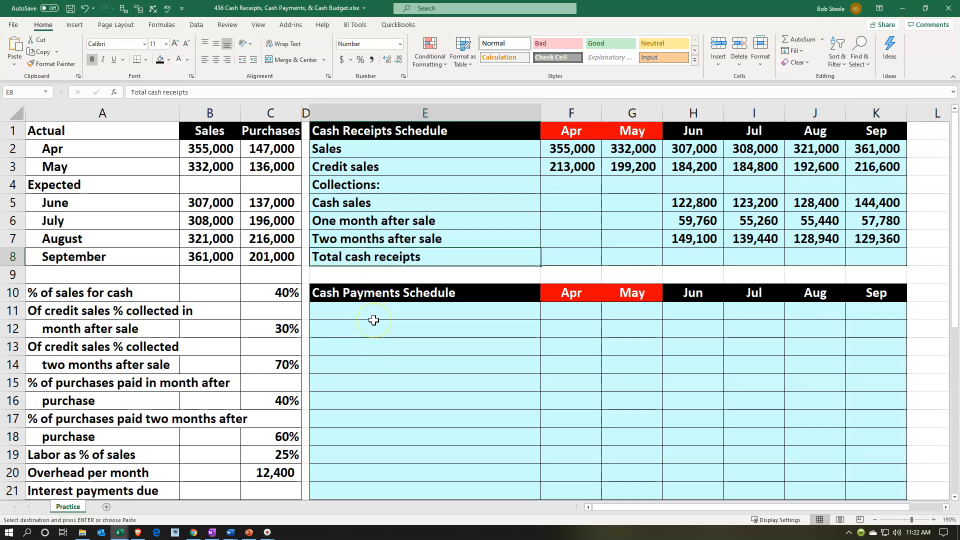
key("Right")
key("Right")
key("Right")
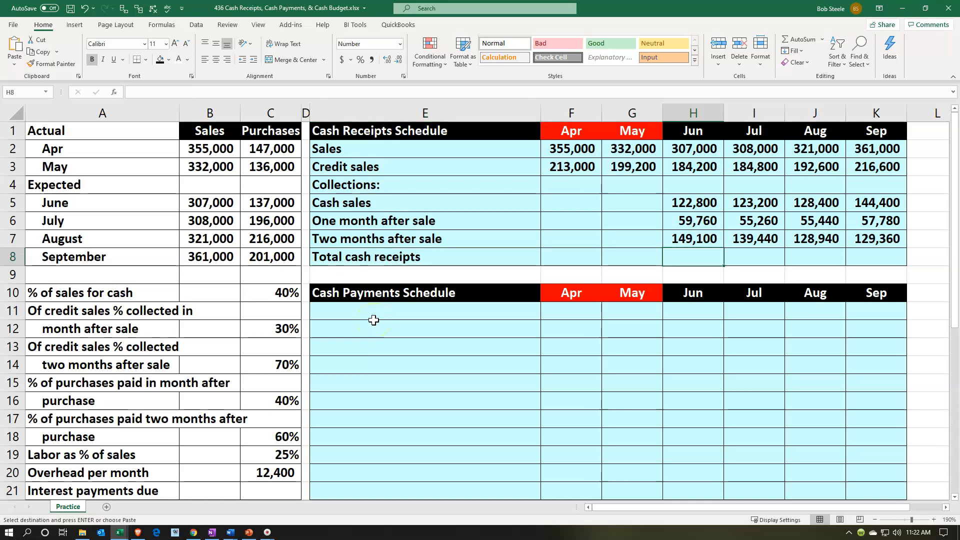
type("=s")
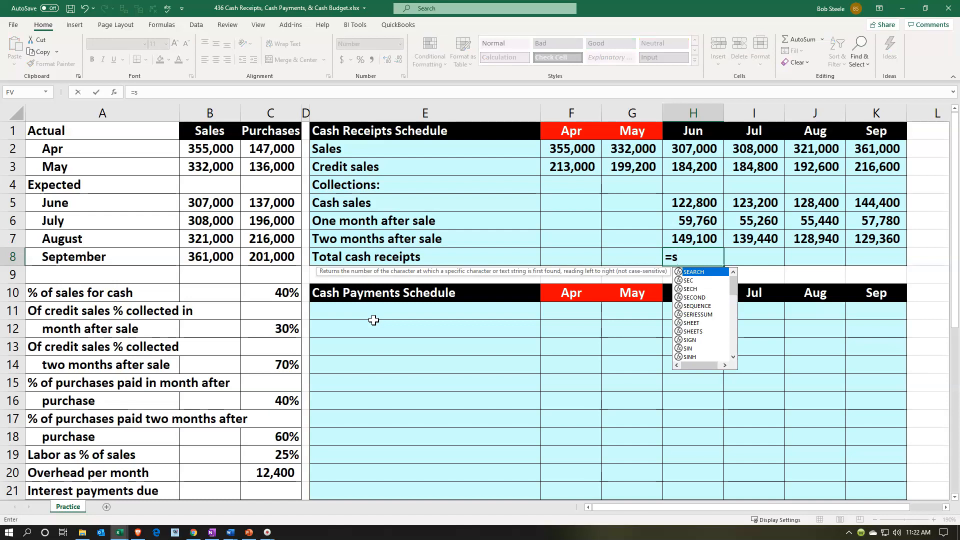
type("um(")
key("Up")
key("shift+Up")
key("shift+Up")
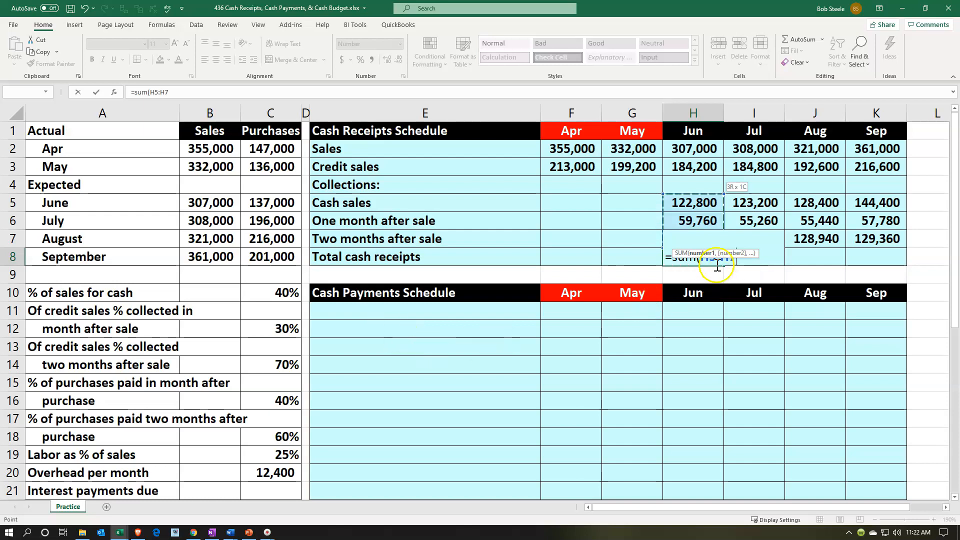
left_click(709, 254)
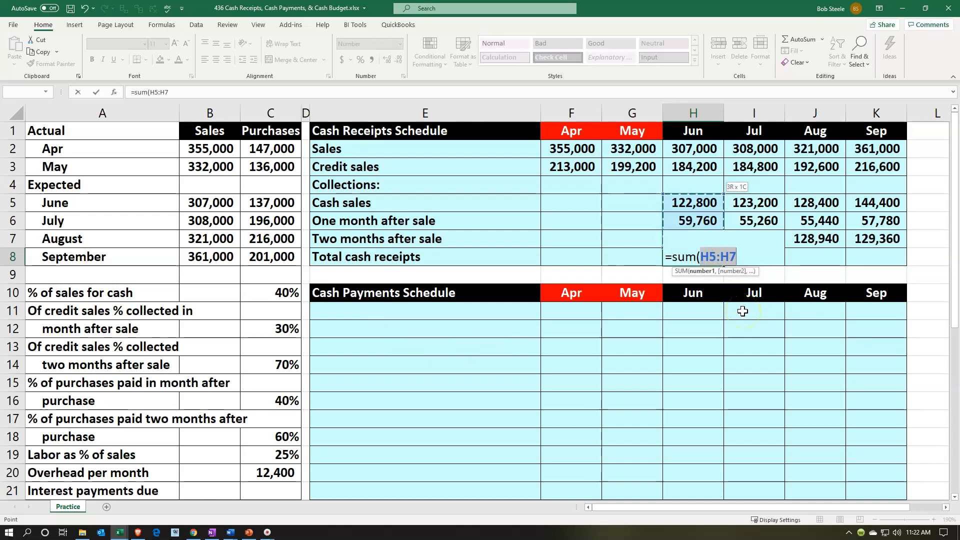
key("ctrl+Return")
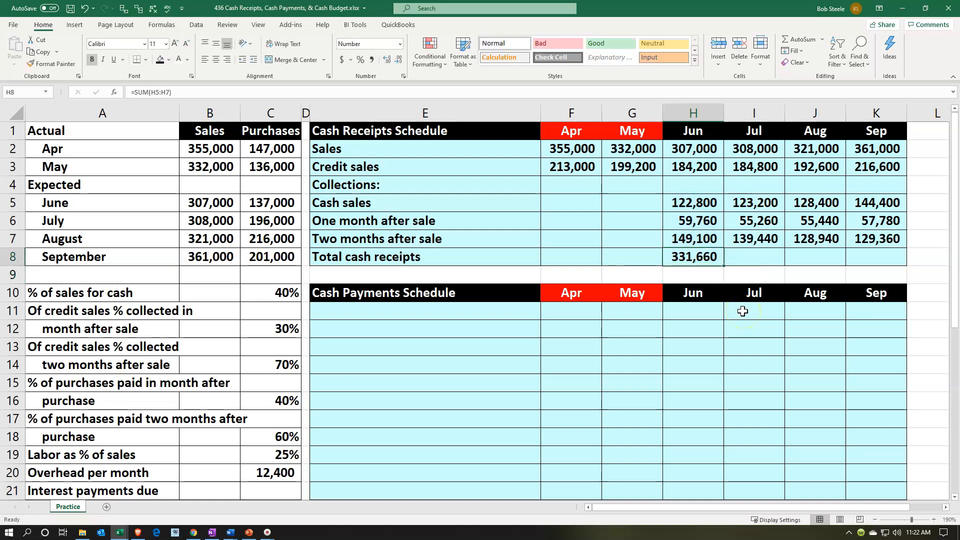
Underline the two-month collections in H7:K7 and double-underline June's total cash receipts in H8
left_click(696, 239)
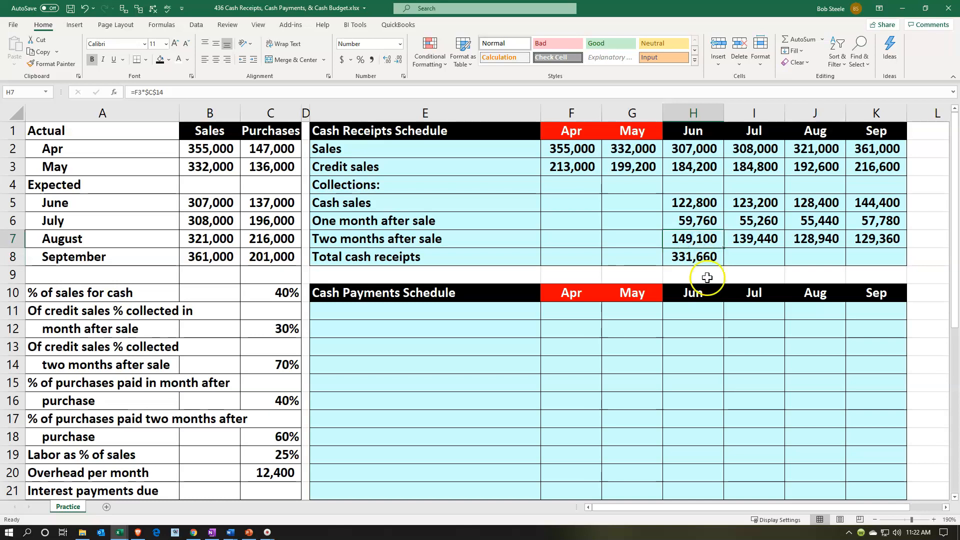
left_click_drag(705, 230, 860, 239)
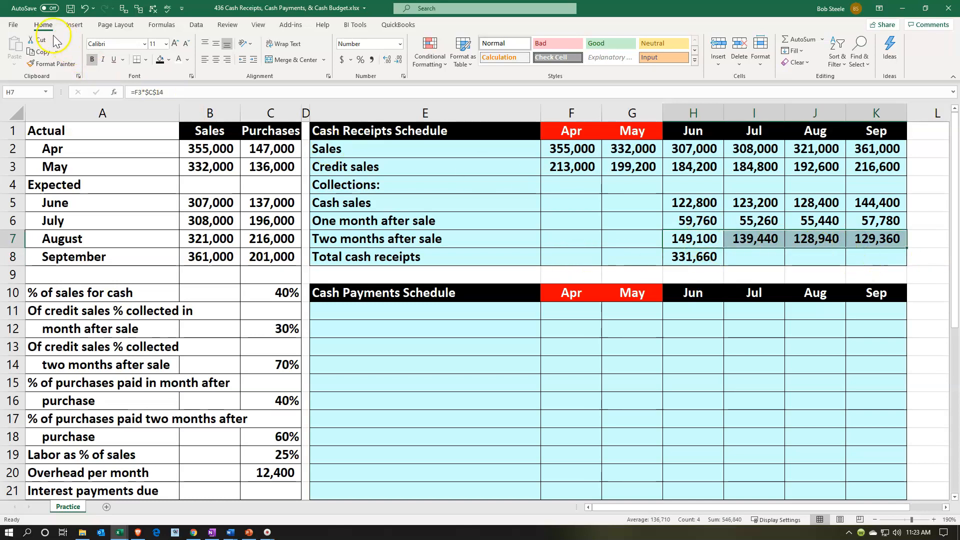
left_click(114, 60)
left_click(689, 257)
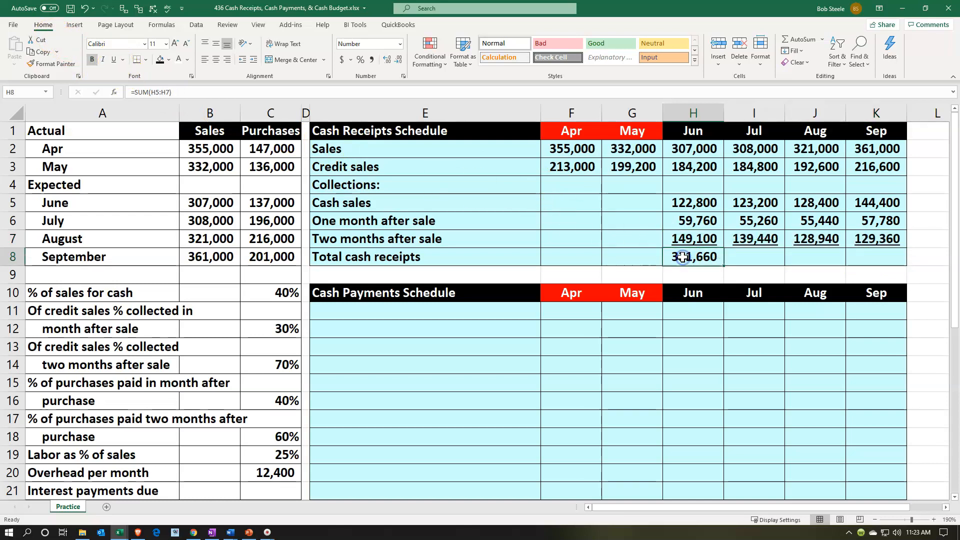
left_click(123, 60)
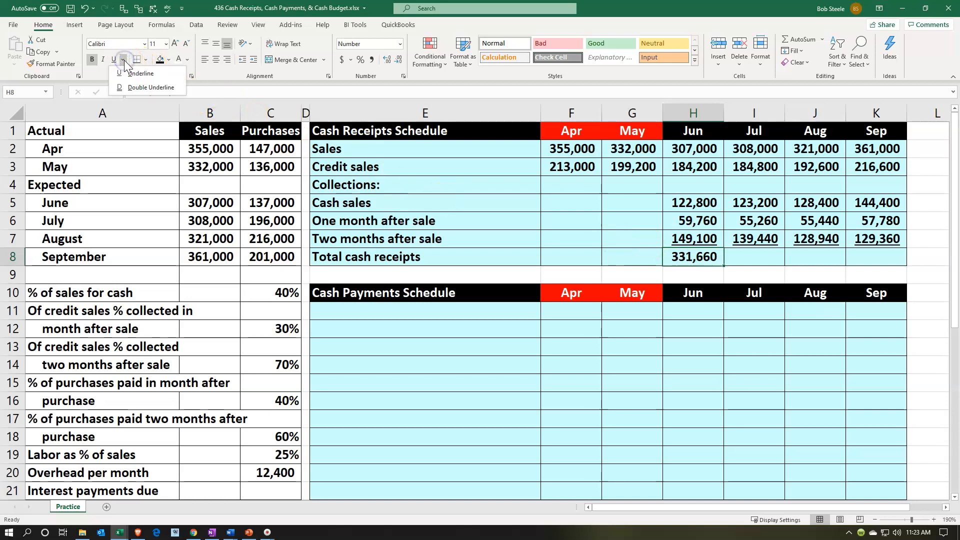
left_click(138, 87)
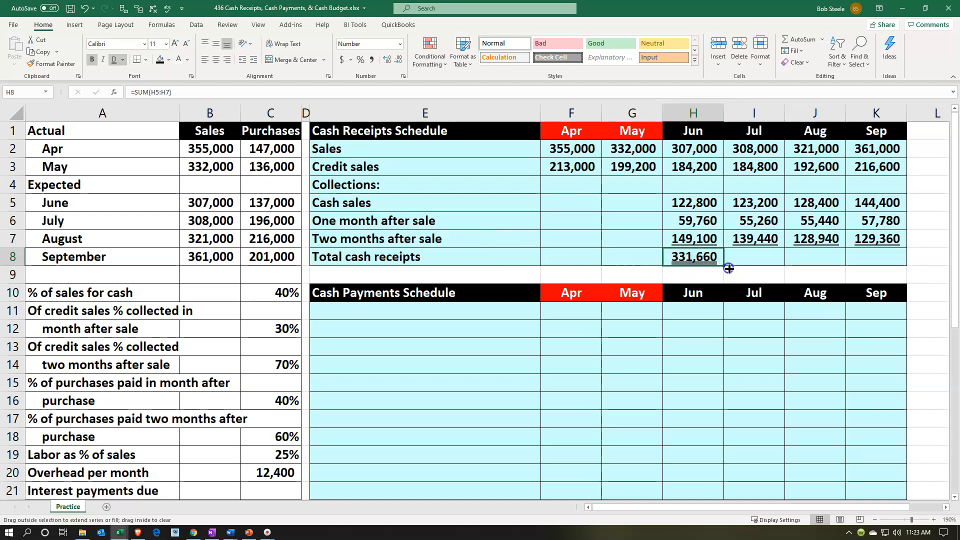
Copy June's total cash receipts formula across July to September (I8:K8) and check the September formula
left_click_drag(729, 268, 870, 260)
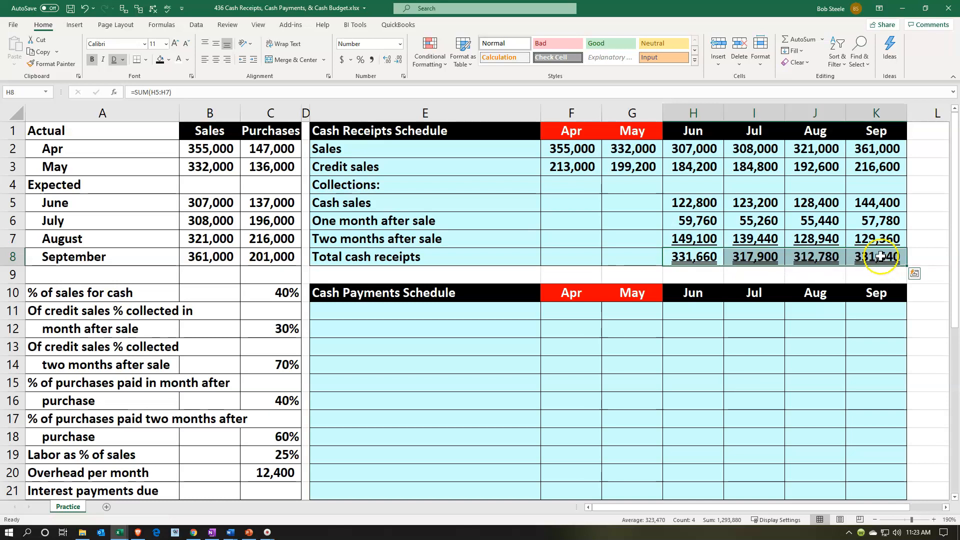
left_click(881, 256)
double_click(881, 257)
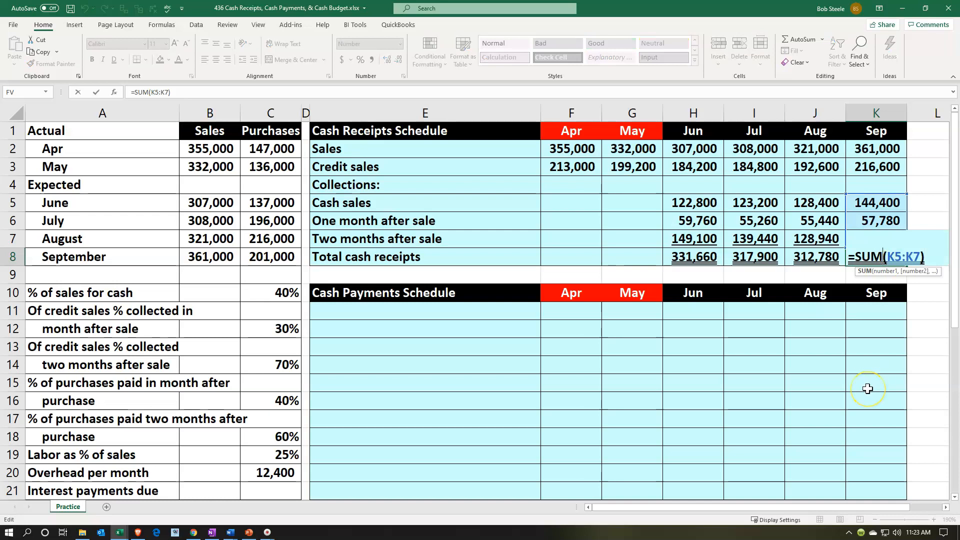
key("Return")
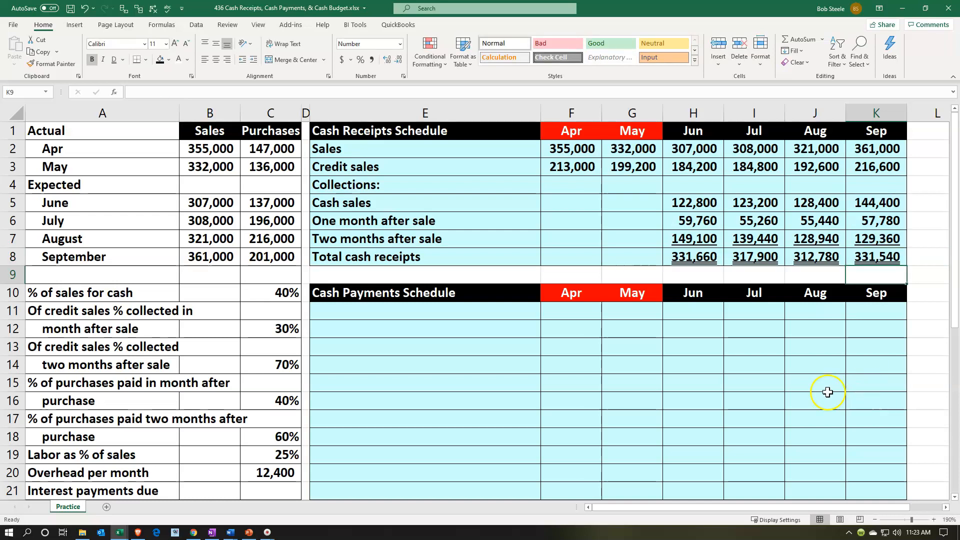
Label the first row of the Cash Payments Schedule (E11) "Material purchases"
left_click(502, 400)
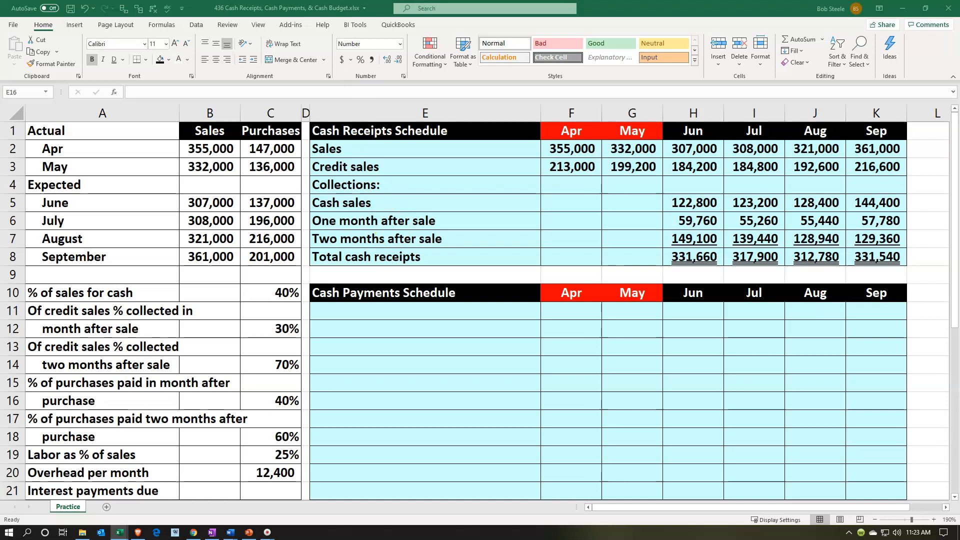
key("ctrl+c")
left_click(485, 395)
left_click(427, 314)
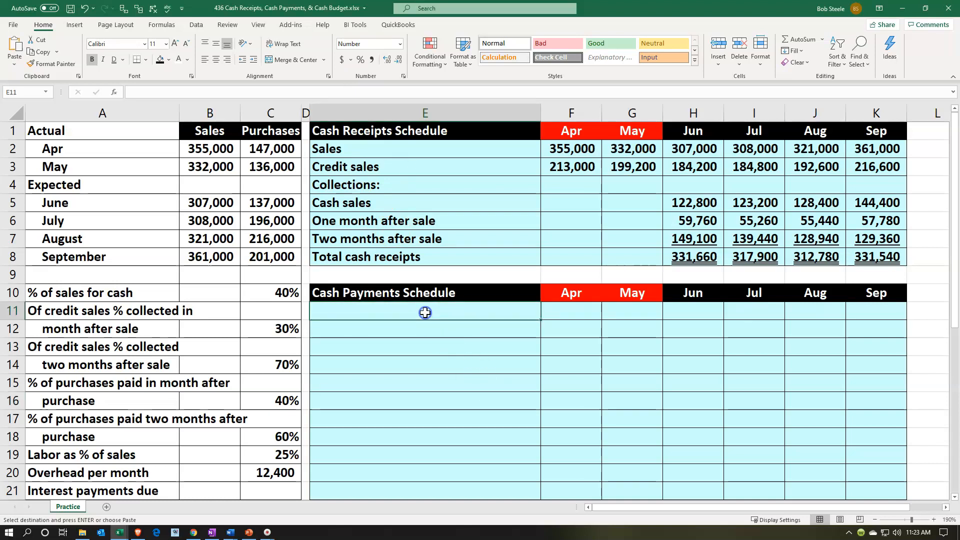
key("ctrl+v")
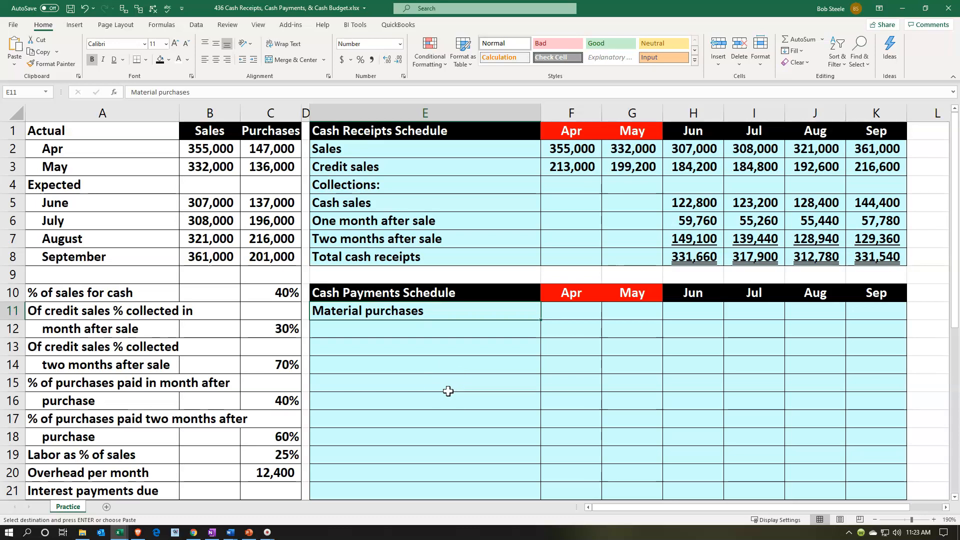
Link April's material purchases in F11 to the given purchases data with =C2
key("Right")
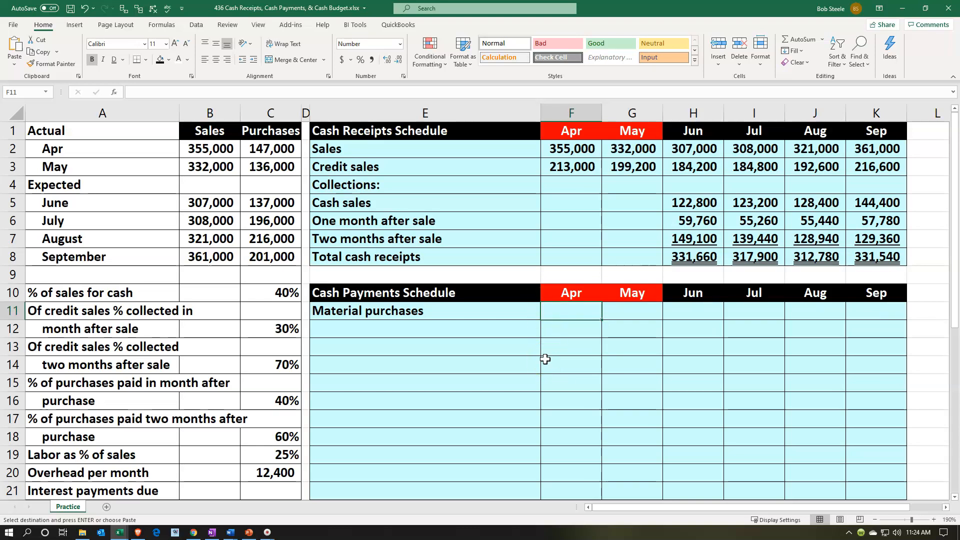
type("=")
key("Left")
key("Left")
key("Left")
key("Left")
key("Up")
key("Up")
key("Up")
key("Up")
key("Up")
key("Up")
key("Up")
key("Up")
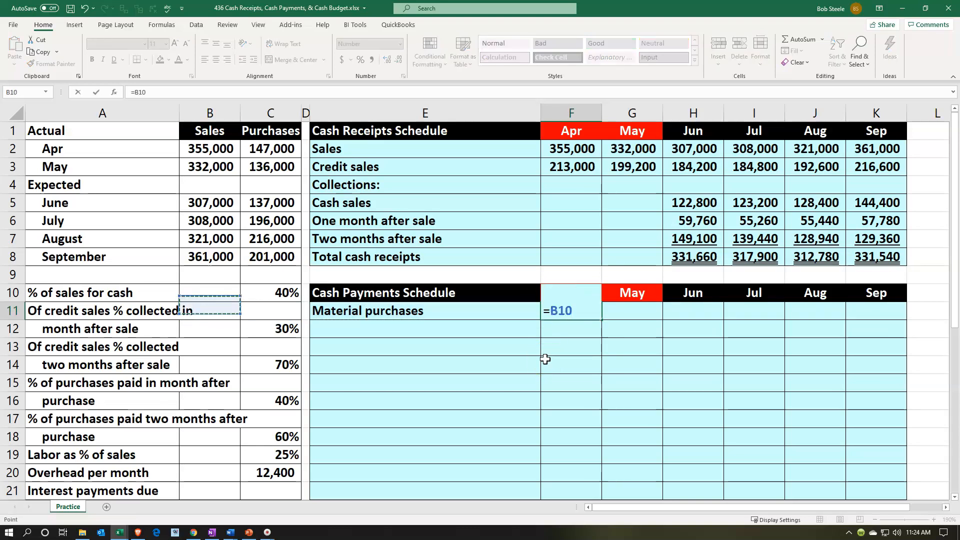
key("Right")
key("Up")
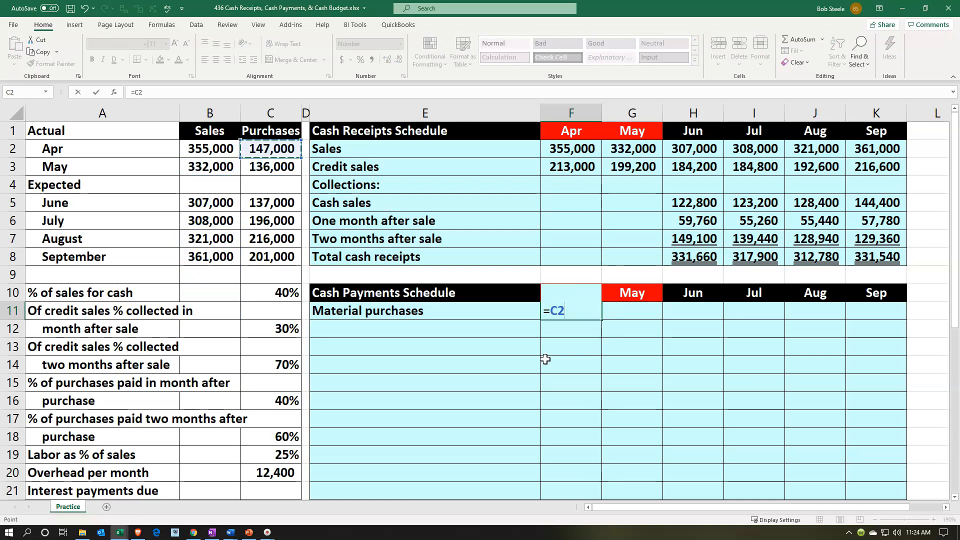
key("Tab")
Link May's material purchases in G11 to the given purchases data with =C3
type("=")
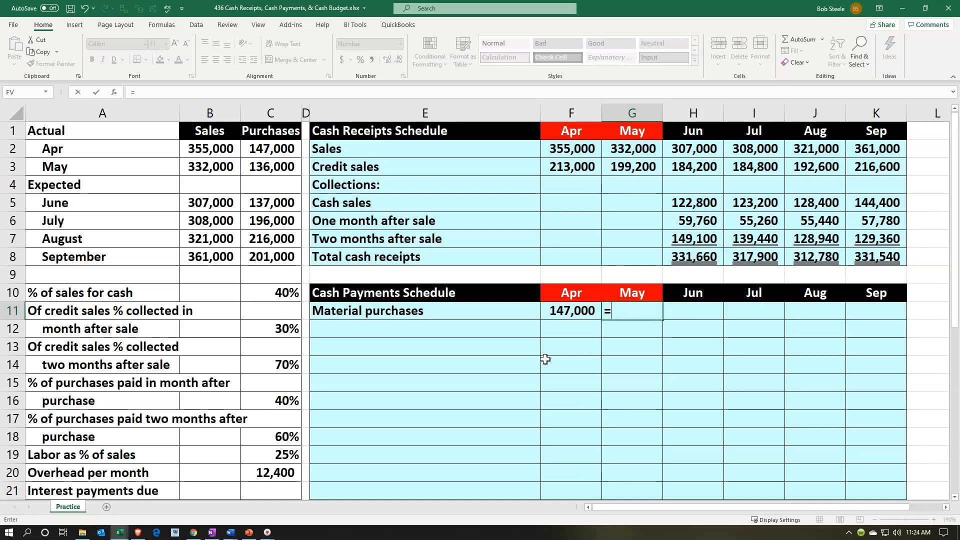
key("Left")
key("Left")
key("Left")
key("Left")
key("Up")
key("Up")
key("Up")
key("Up")
key("Up")
key("Up")
key("Up")
key("Up")
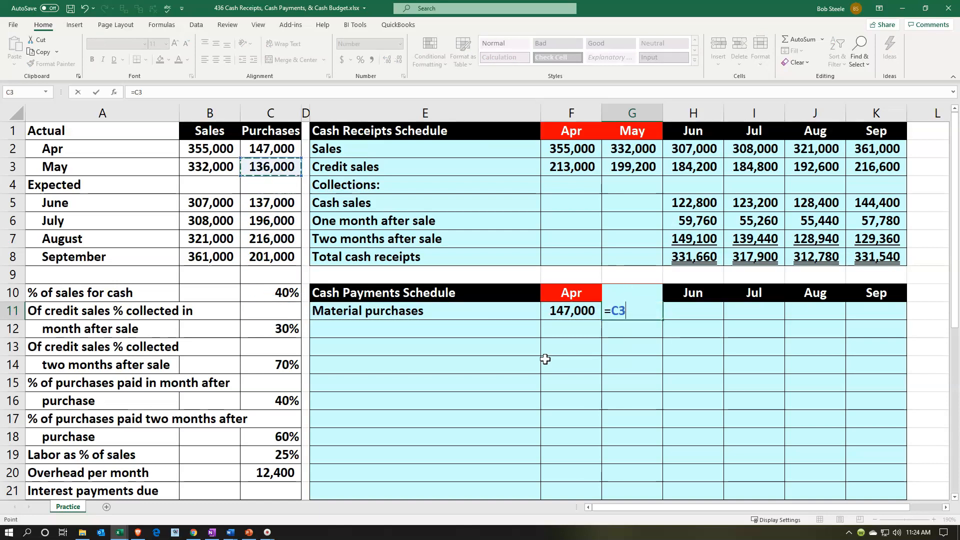
key("Tab")
Link June's material purchases in H11 to the expected purchases data with =C5
type("=")
key("Left")
key("Left")
key("Left")
key("Left")
key("Left")
key("Up")
key("Up")
key("Up")
key("Up")
key("Up")
key("Up")
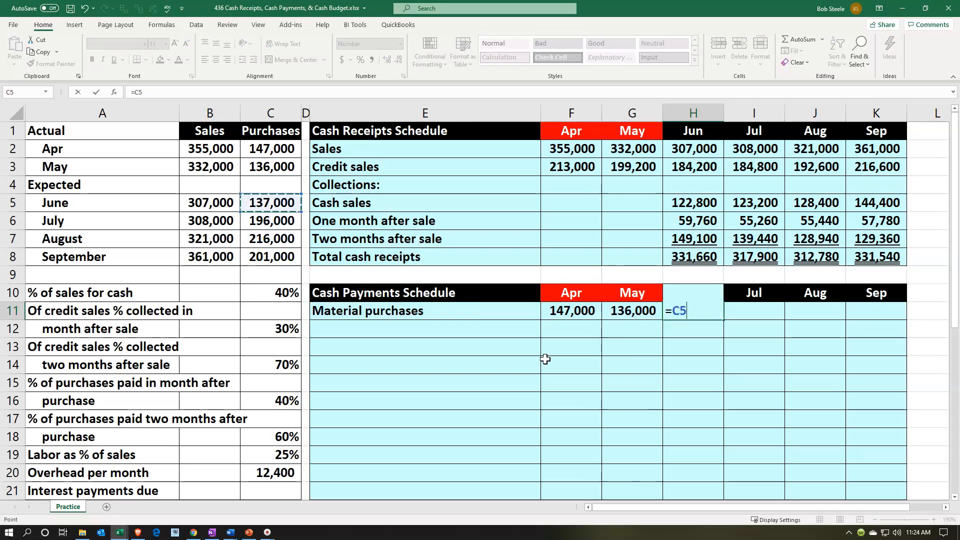
key("Tab")
Link July's material purchases in I11 to the expected purchases data with =C6
type("=")
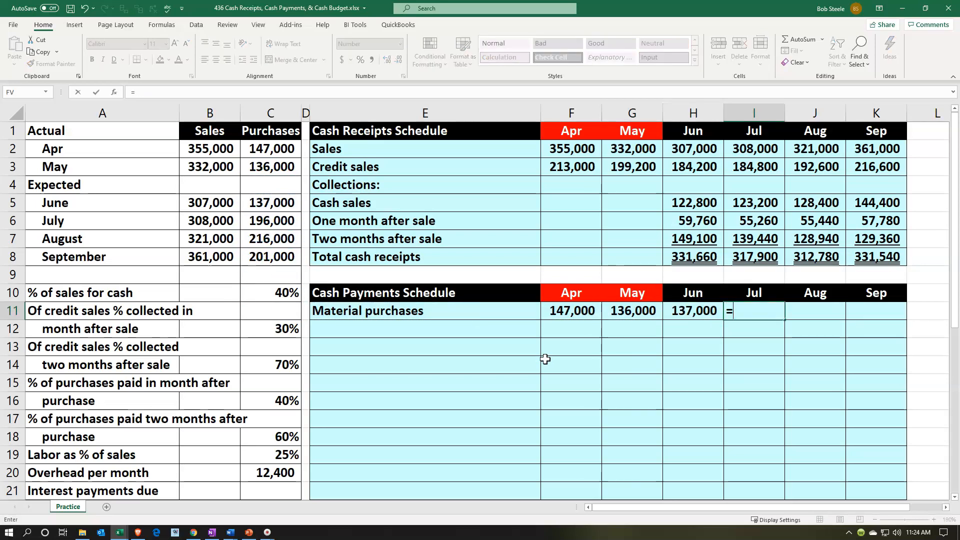
key("Left")
key("Left")
key("Left")
key("Left")
key("Left")
key("Up")
key("Up")
key("Up")
key("Up")
key("Up")
key("Left")
key("Tab")
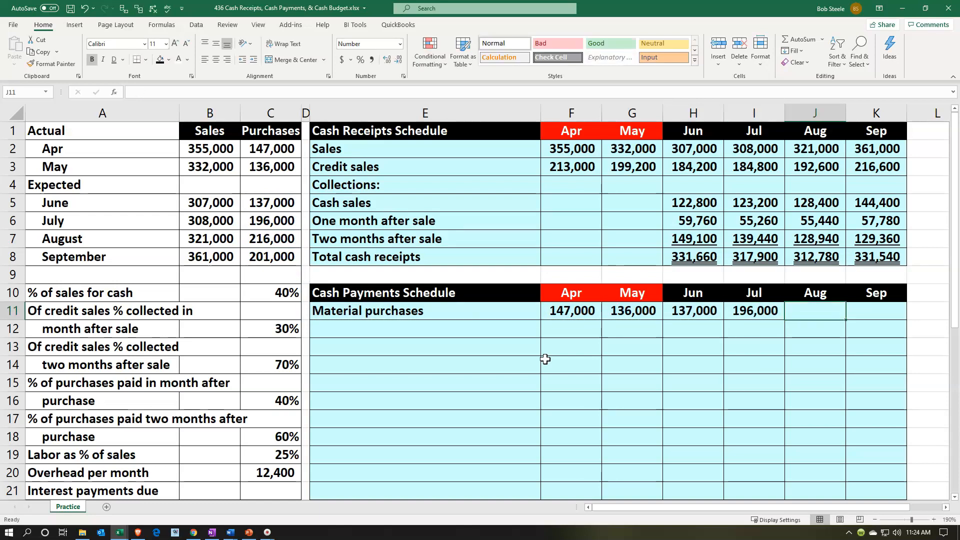
Link August's material purchases in J11 to the expected purchases data with =C7
type("=")
key("Left")
key("Left")
key("Left")
key("Left")
key("Left")
key("Left")
key("Up")
key("Up")
key("Up")
key("Up")
key("Left")
key("Tab")
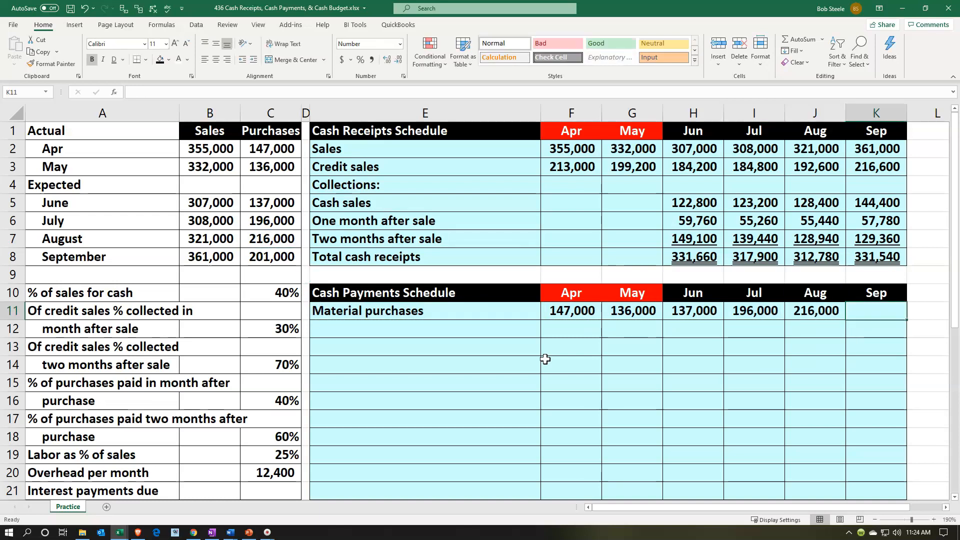
Link September's material purchases in K11 to the expected purchases with =C8 and label E12 "Payments:"
type("=")
key("Left")
key("Left")
key("Left")
key("Left")
key("Left")
key("Left")
key("Left")
key("Left")
key("Up")
key("Up")
key("Up")
key("Return")
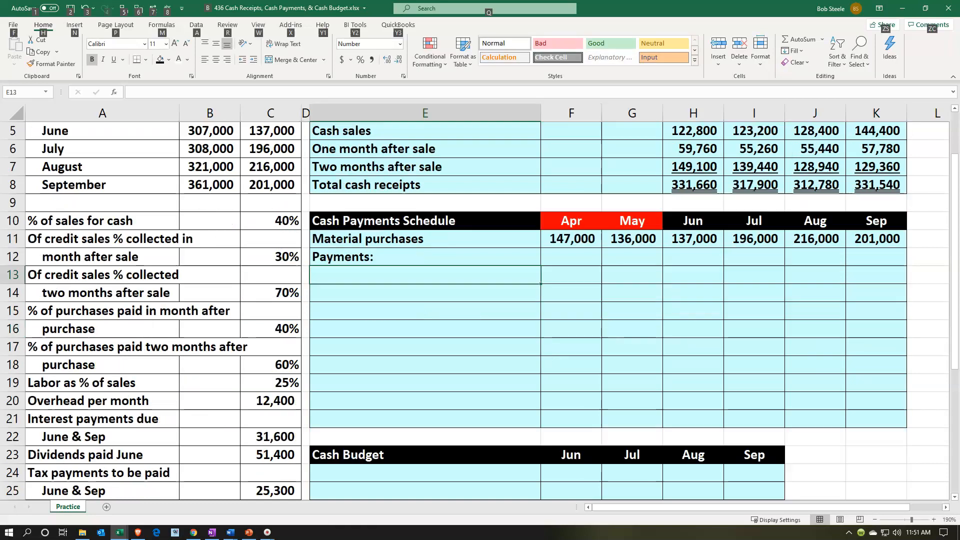
Label E13 "Materials one month after purchase" under Payments in the Cash Payments Schedule
left_click(428, 276)
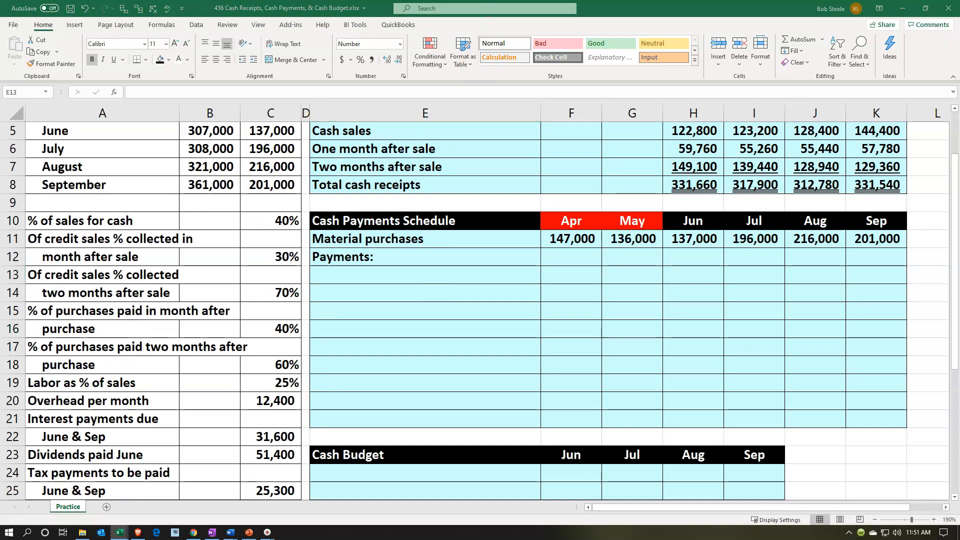
left_click(378, 275)
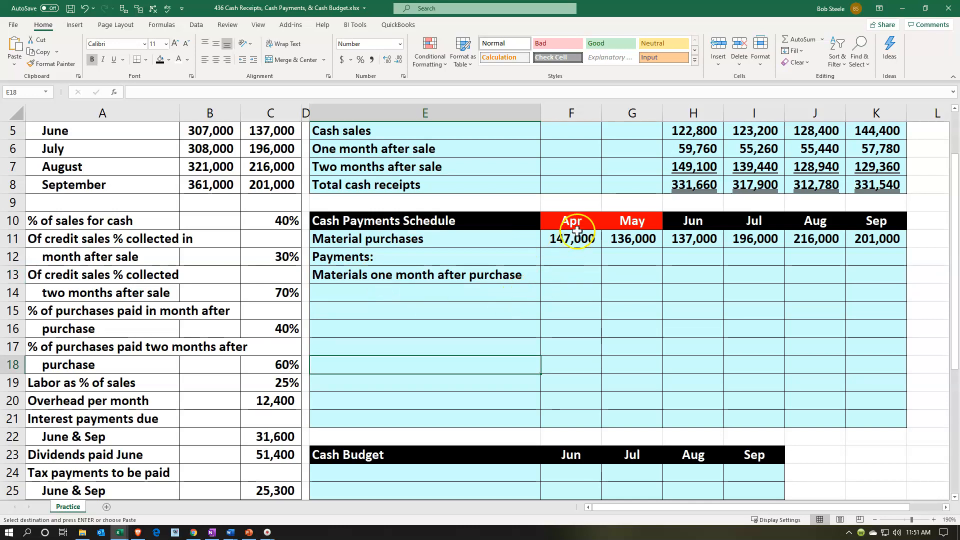
left_click_drag(577, 222, 628, 221)
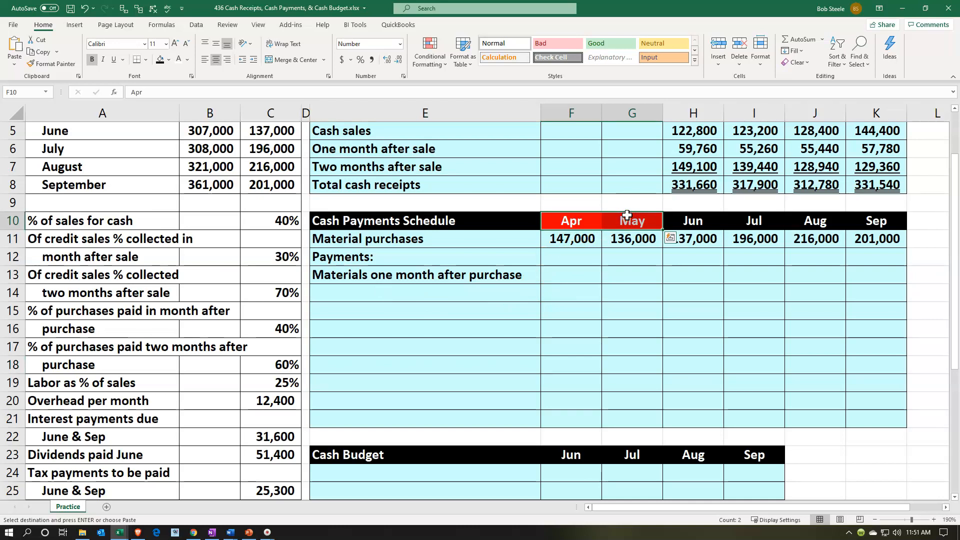
left_click(624, 260)
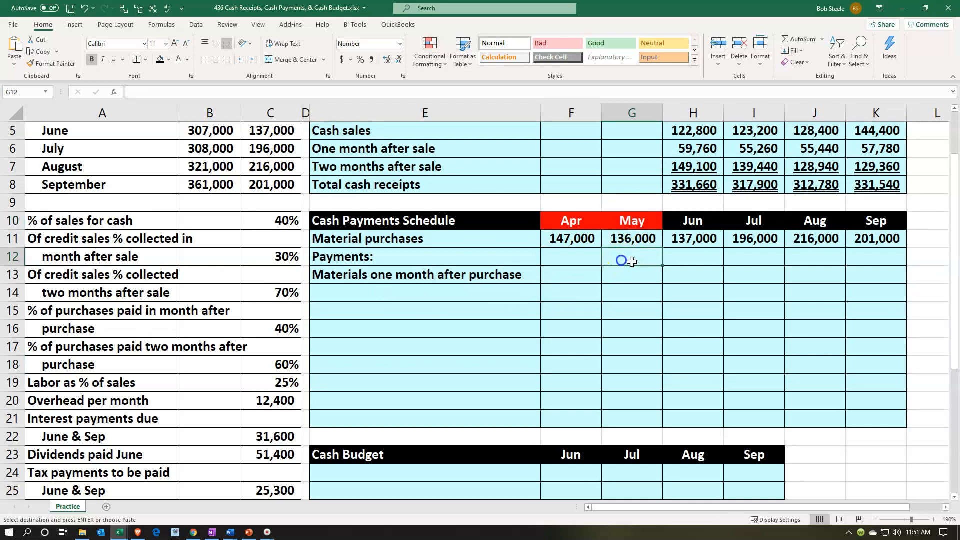
Calculate June's payment for May material purchases in H13 with =G11*$C$16
left_click(693, 274)
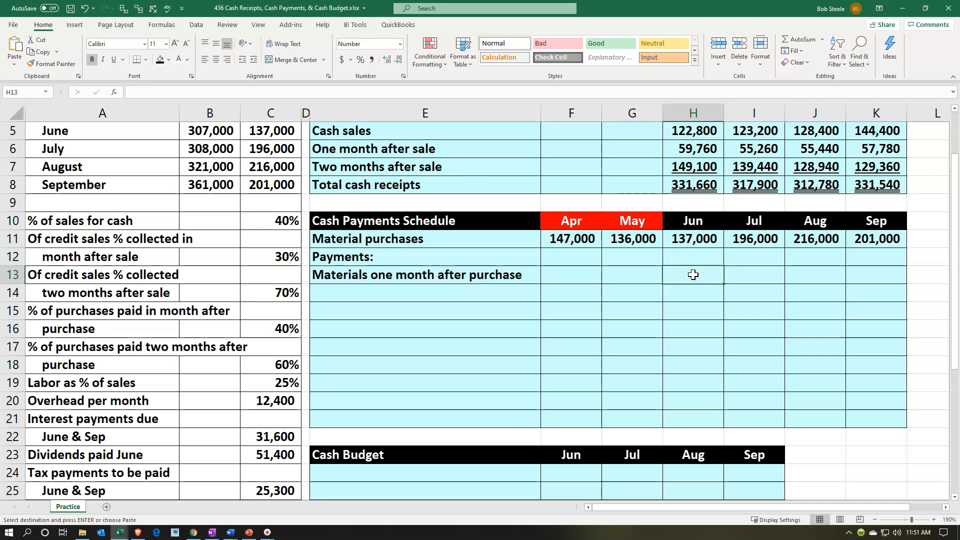
type("=")
key("Left")
key("Up")
key("Up")
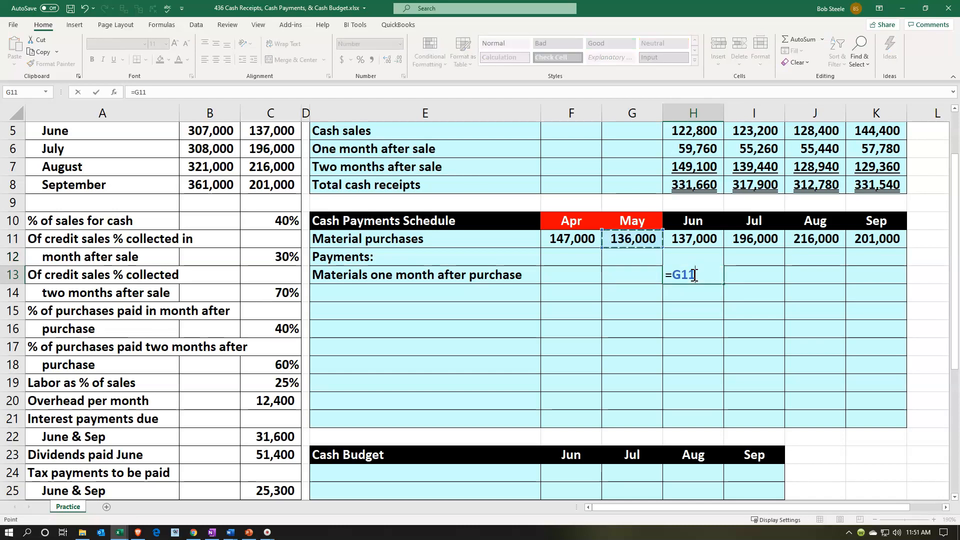
type("*")
key("Left")
key("Left")
key("Left")
key("Left")
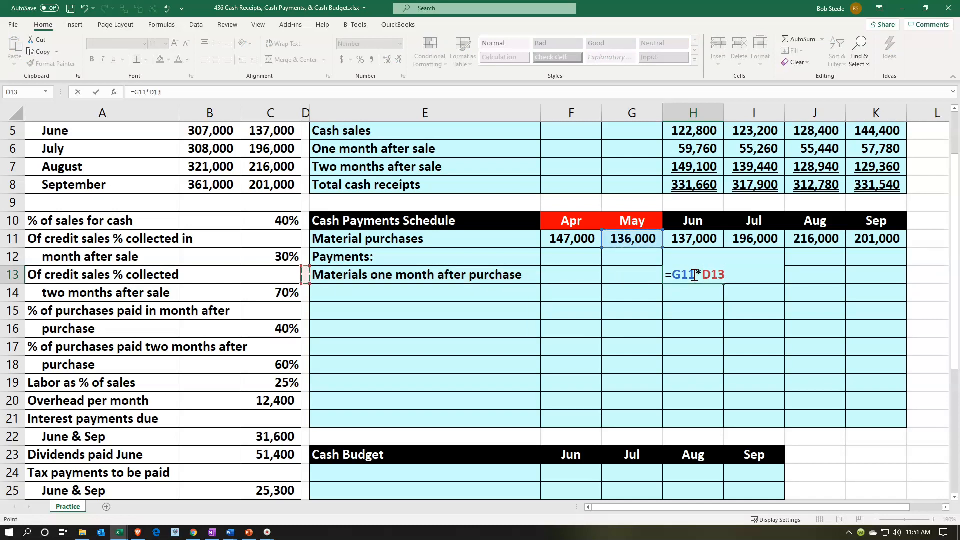
key("Down")
key("Down")
key("Down")
key("Left")
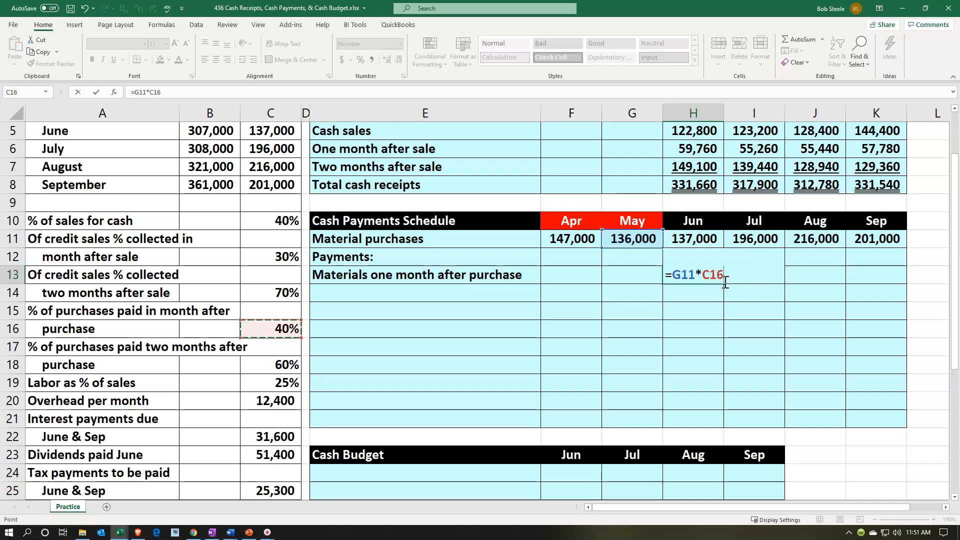
key("F4")
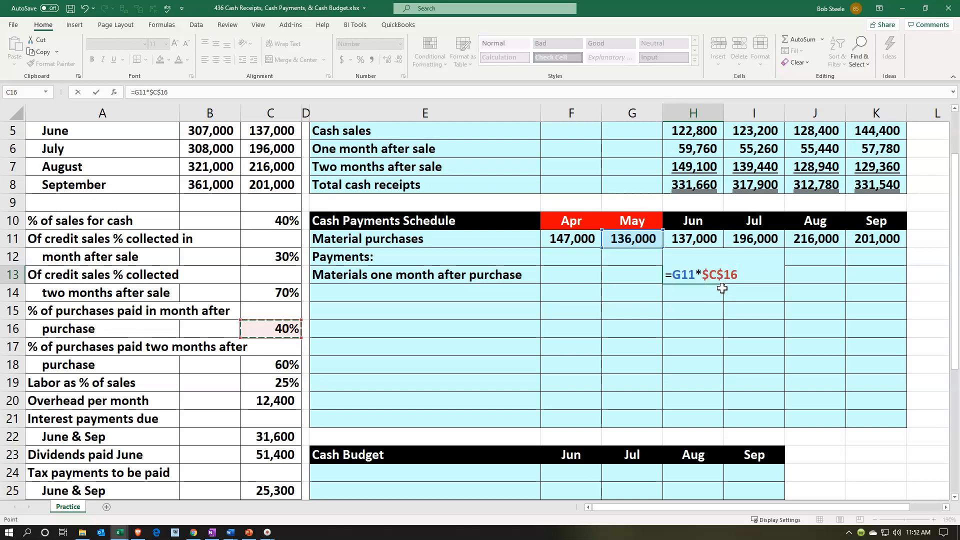
key("Return")
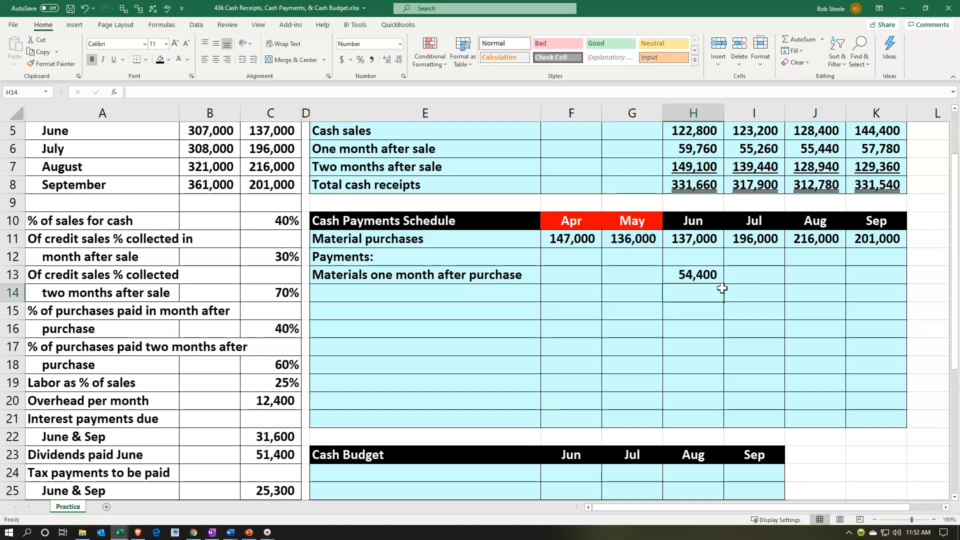
Copy June's one-month materials payment formula across July to September (I13:K13) and check the September formula
left_click(708, 276)
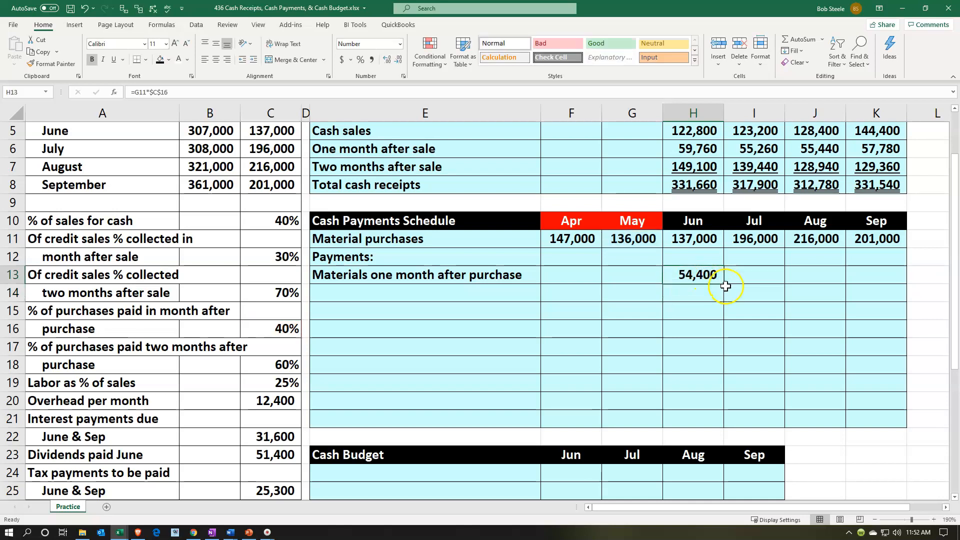
left_click_drag(724, 283, 881, 272)
double_click(881, 273)
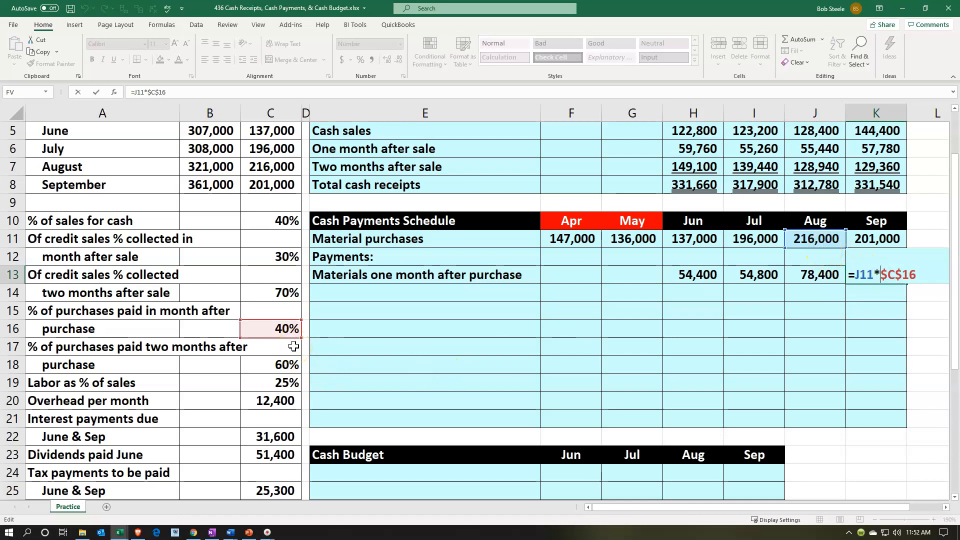
key("Return")
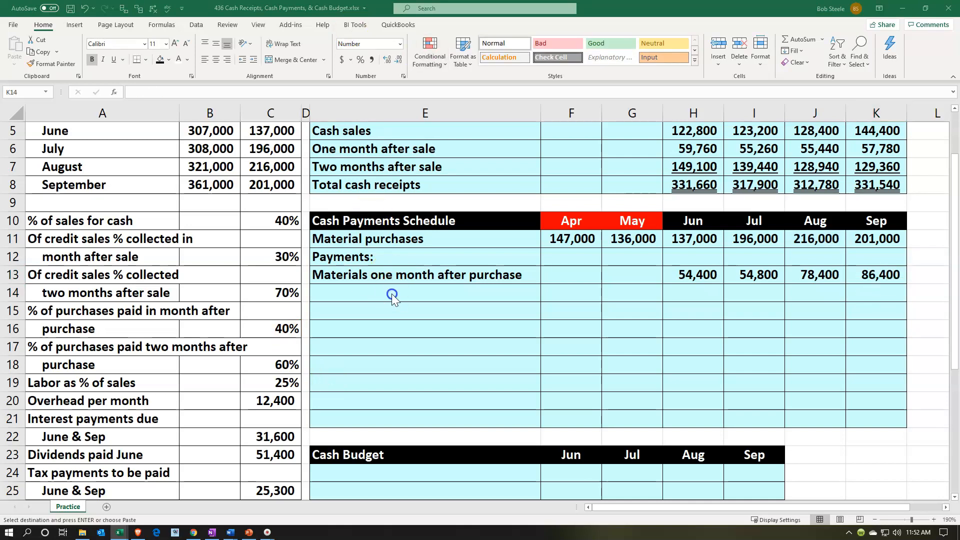
Label E14 "Materials two months after purchase" in the Cash Payments Schedule
left_click(375, 291)
right_click(374, 290)
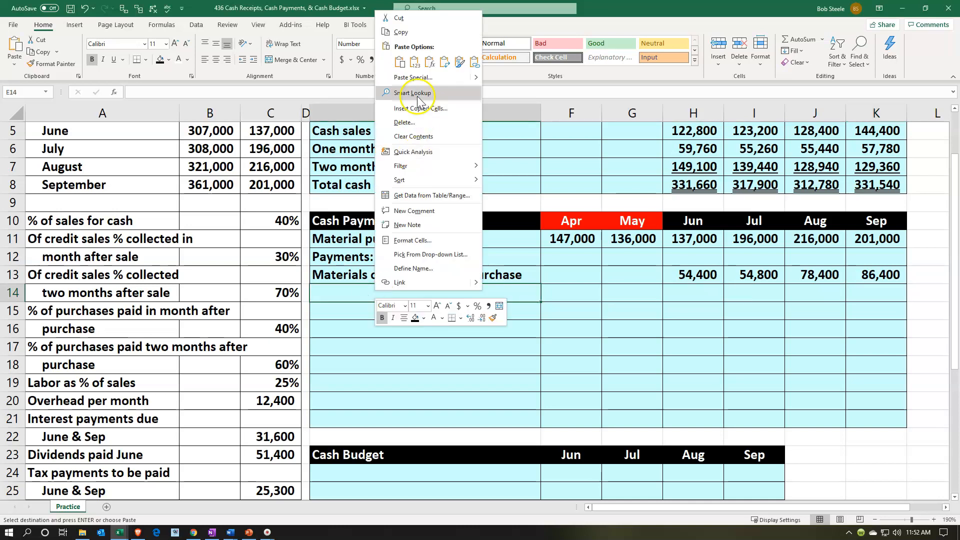
left_click(416, 66)
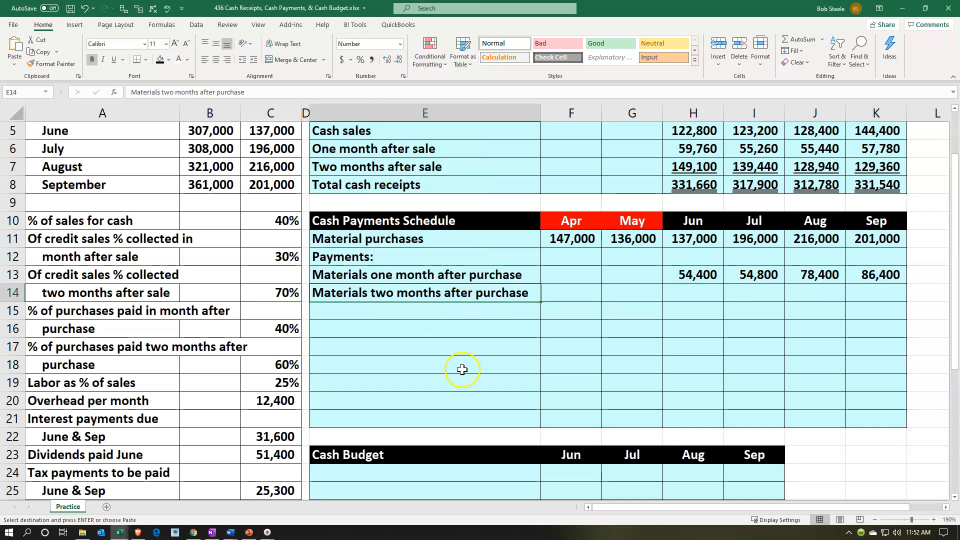
left_click(571, 222)
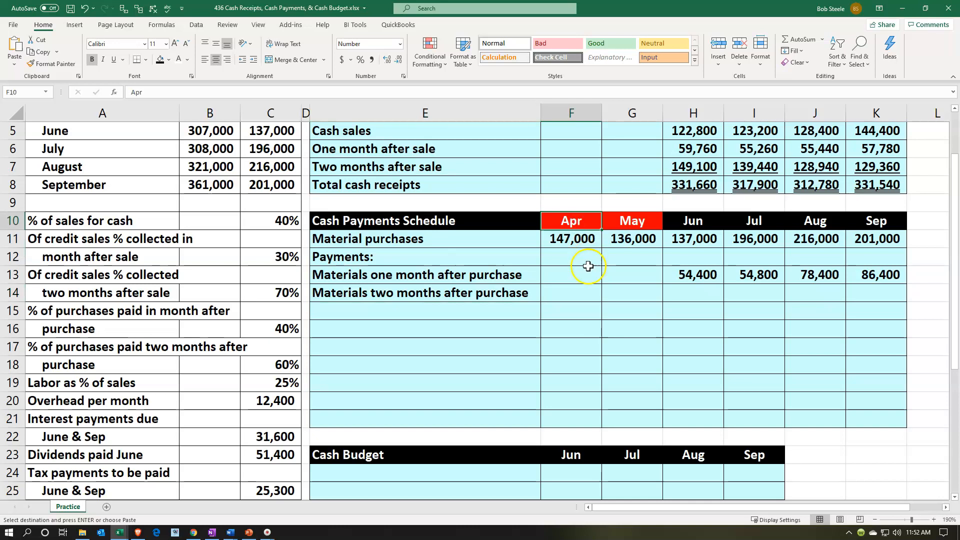
left_click_drag(581, 272, 619, 271)
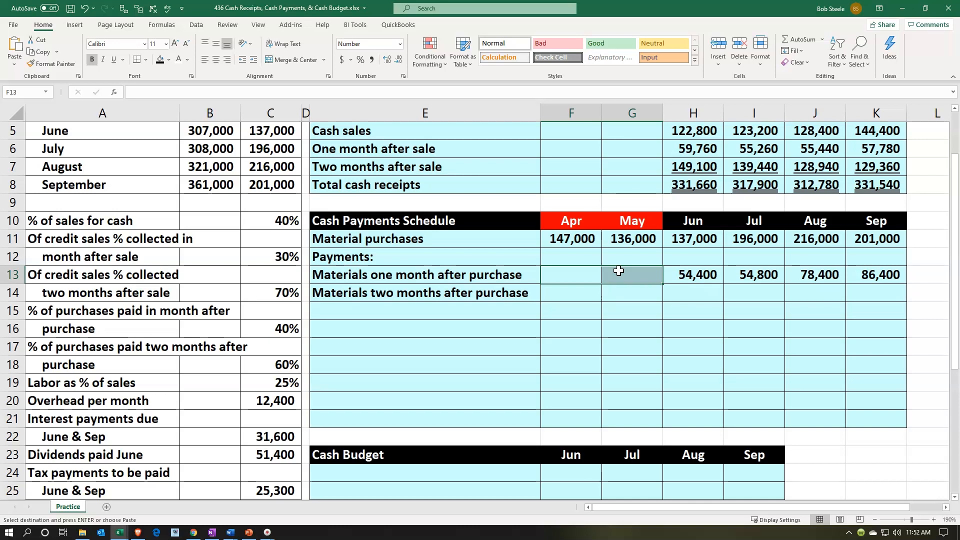
left_click_drag(575, 236, 610, 233)
key("ctrl+v")
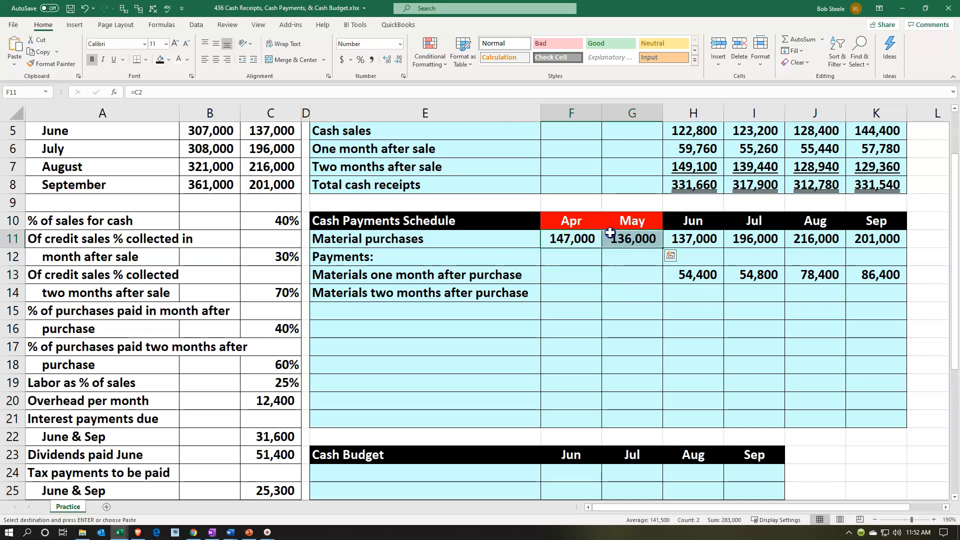
Calculate June's payment for April material purchases in H14 with =F11*$C$18
left_click(683, 295)
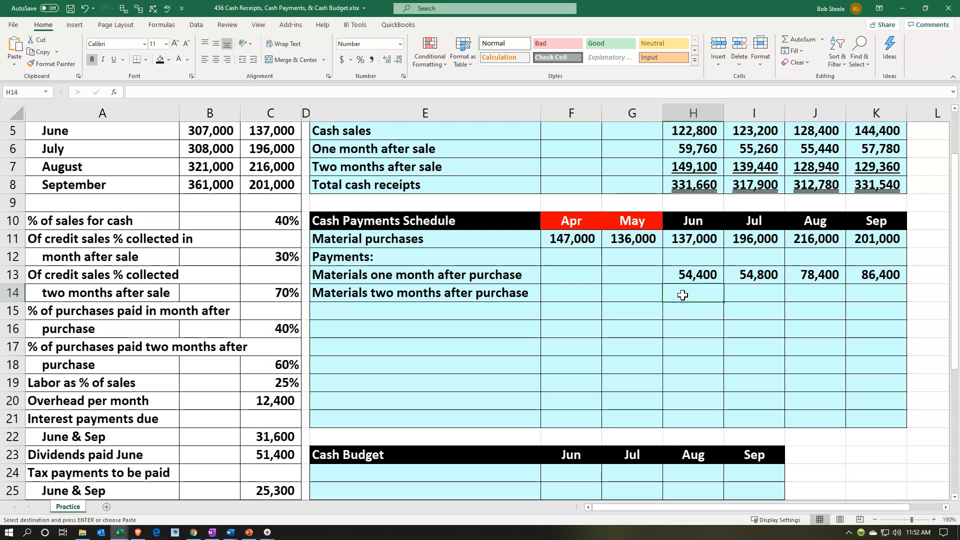
type("=")
key("Left")
key("Left")
key("Up")
key("Up")
key("Up")
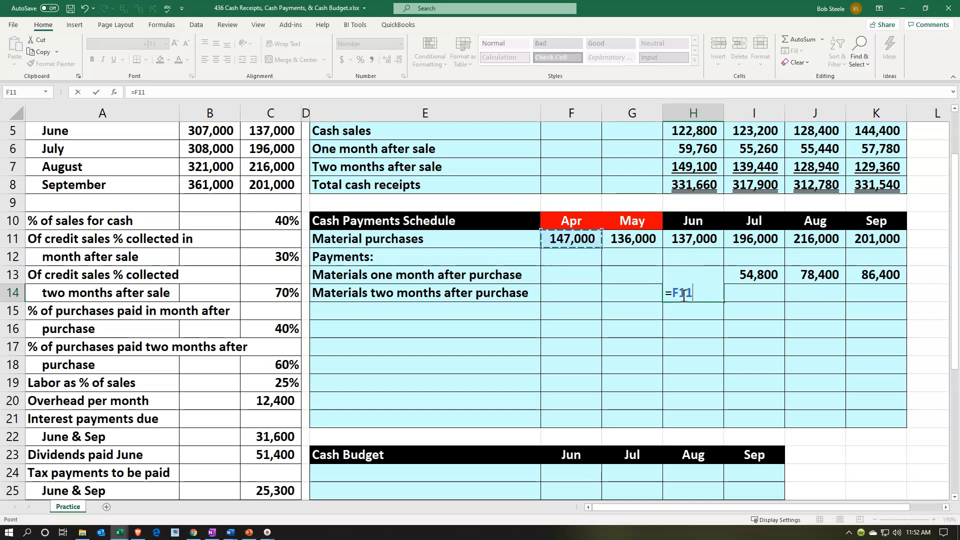
type("*")
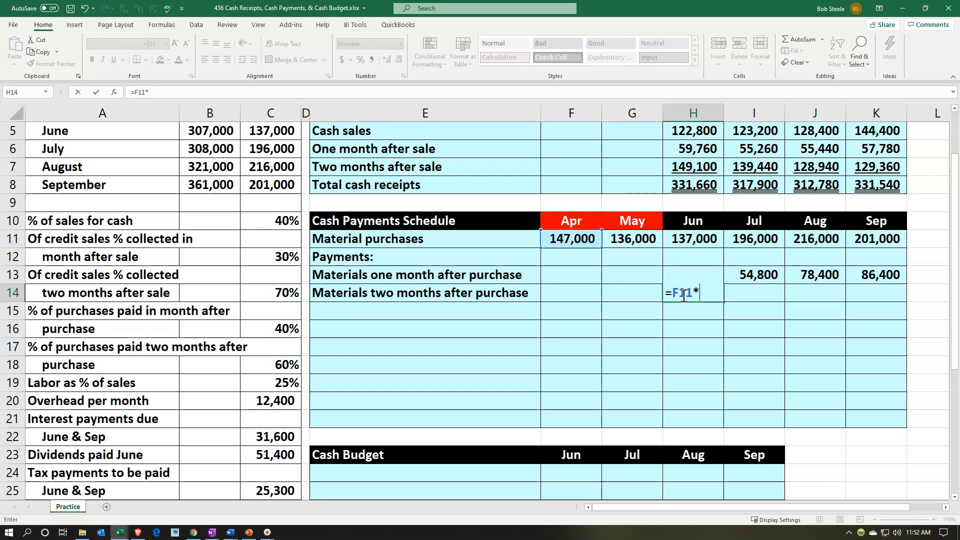
key("Left")
key("Left")
key("Left")
key("Left")
key("Left")
key("Down")
key("Down")
key("Down")
key("Down")
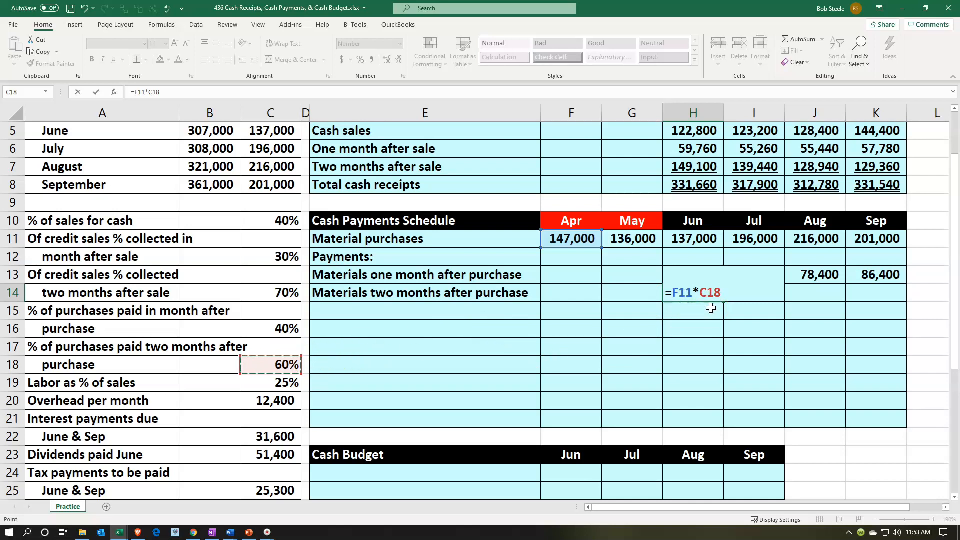
key("F4")
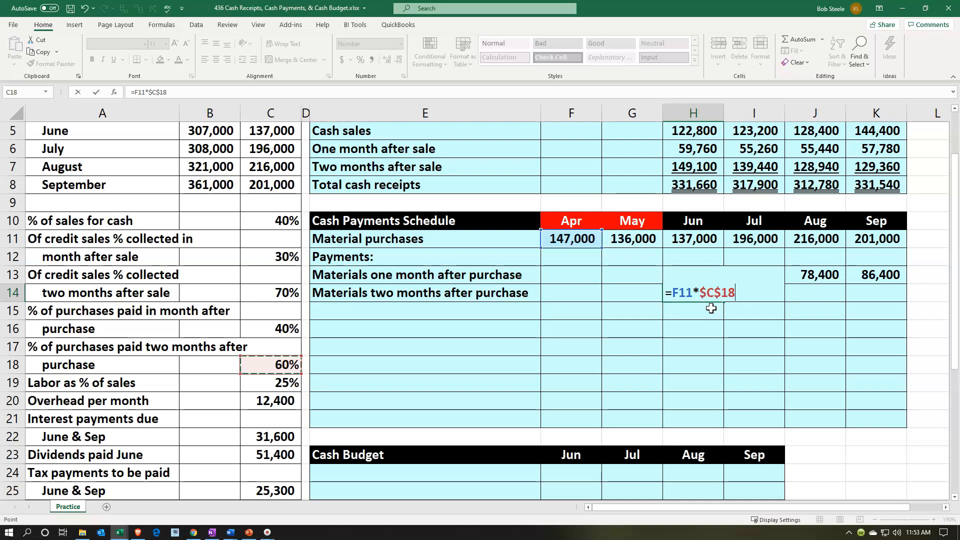
key("ctrl+Return")
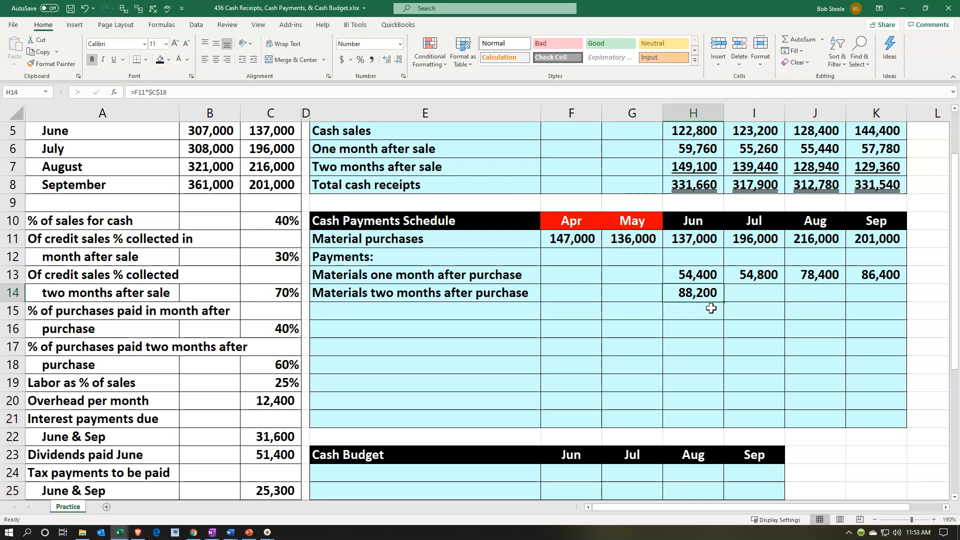
Copy June's two-month materials payment formula across July to September (I14:K14) and check the September formula
key("ctrl+c")
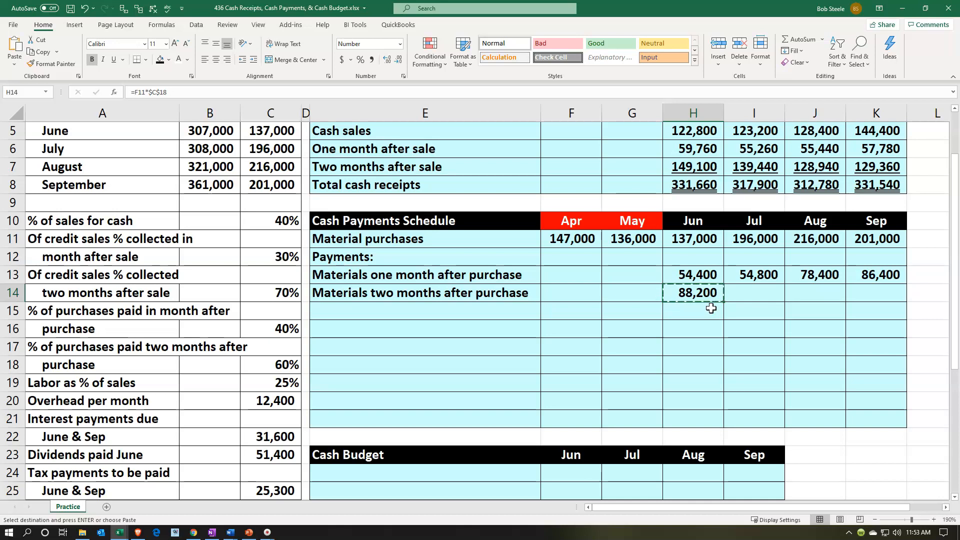
key("Right")
key("shift+Right")
key("shift+Right")
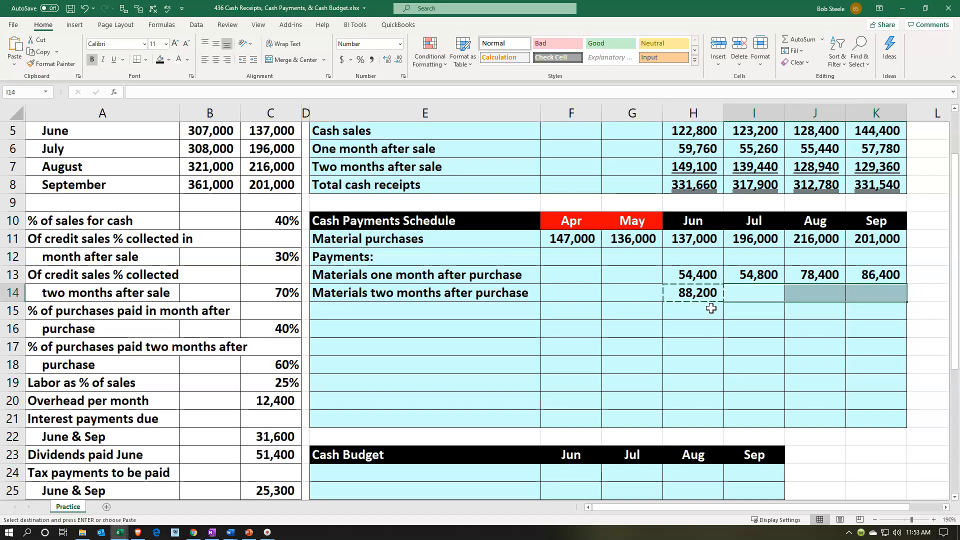
key("ctrl+v")
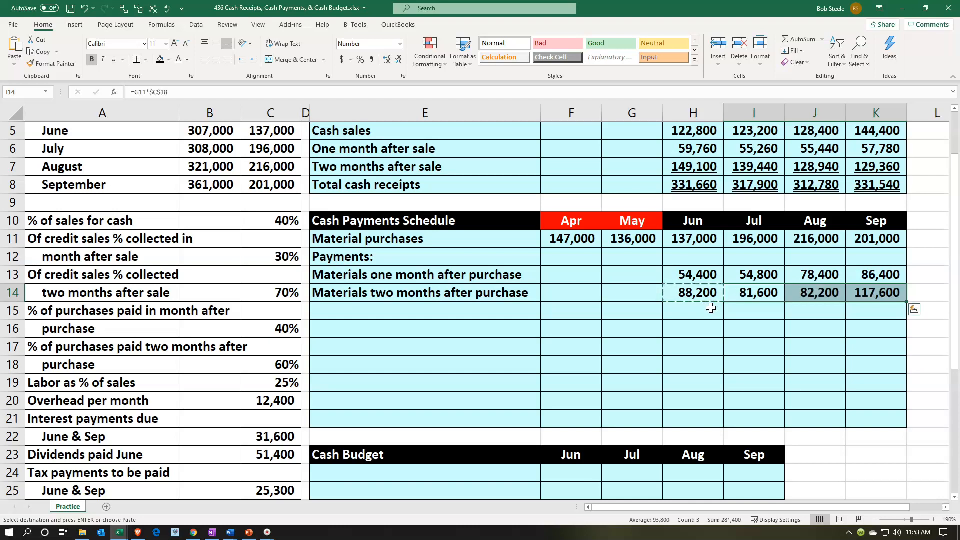
double_click(873, 292)
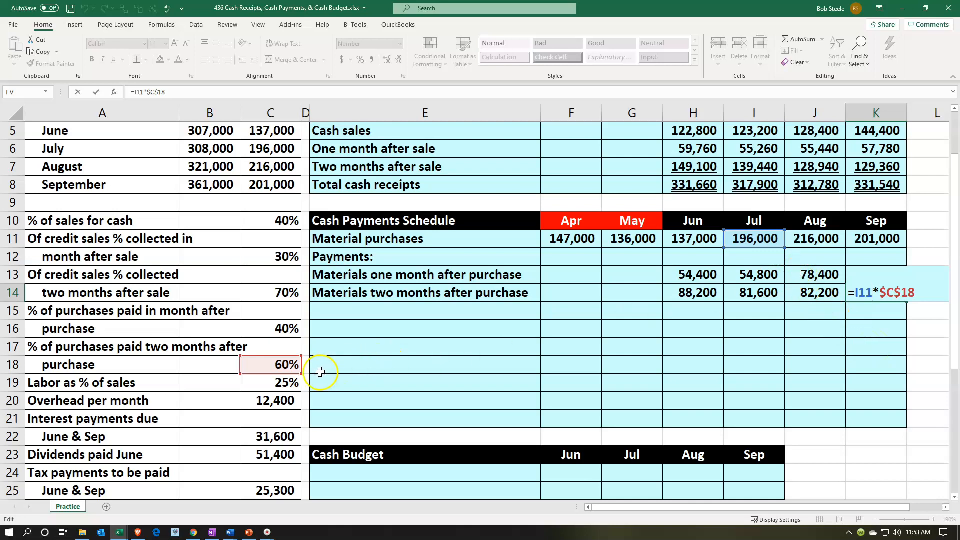
key("ctrl+Return")
key("Return")
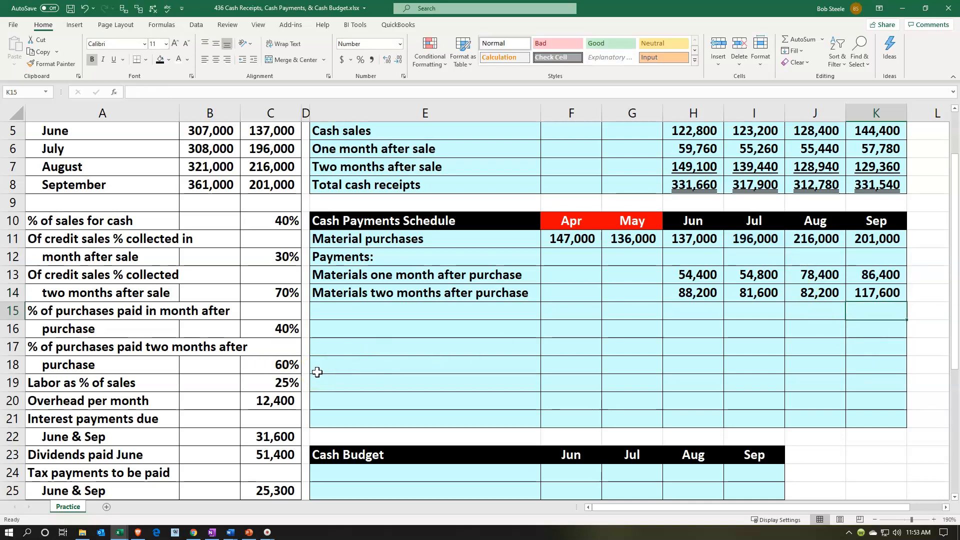
Label E15 "Labor" below the materials payments in the Cash Payments Schedule
key("Left")
key("Left")
key("Left")
key("Left")
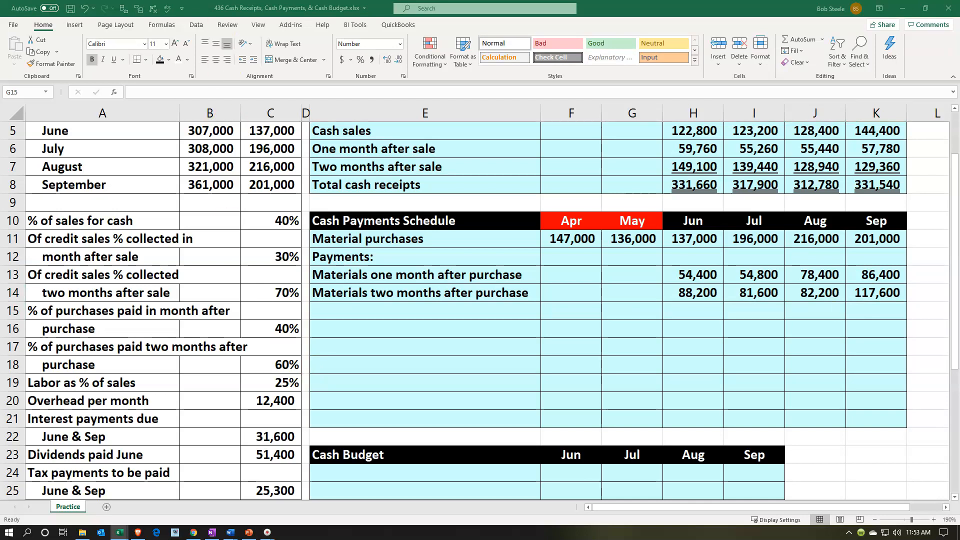
left_click(372, 308)
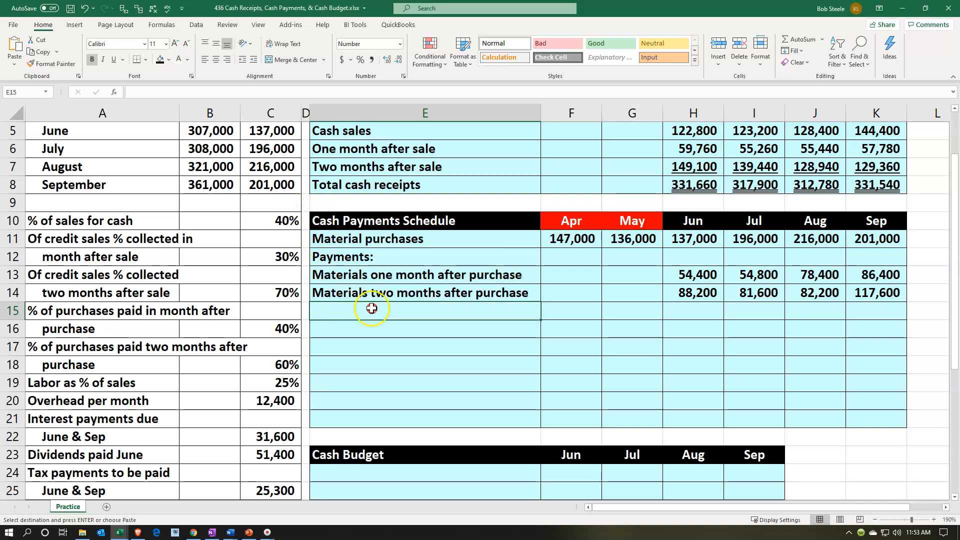
right_click(372, 308)
left_click(371, 309)
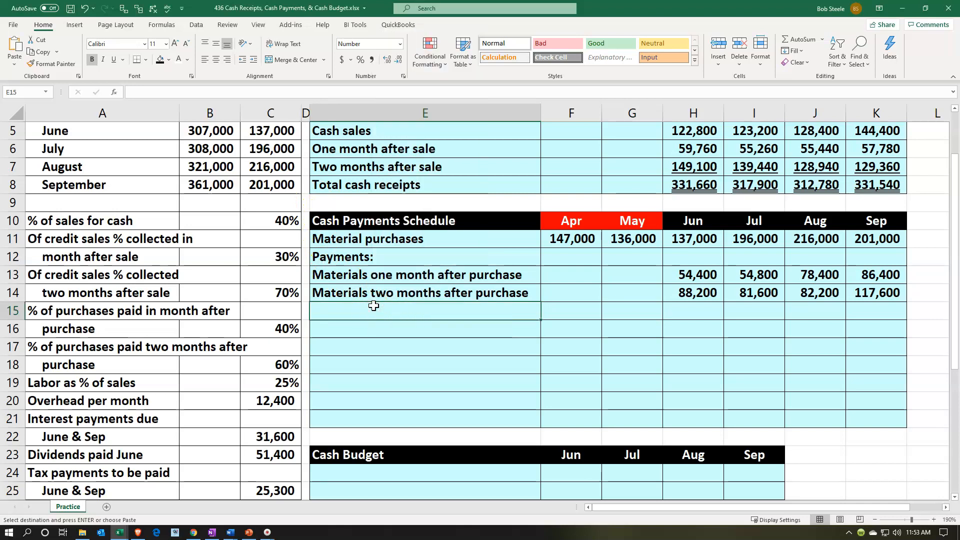
type("Labor")
key("Tab")
key("Tab")
key("Tab")
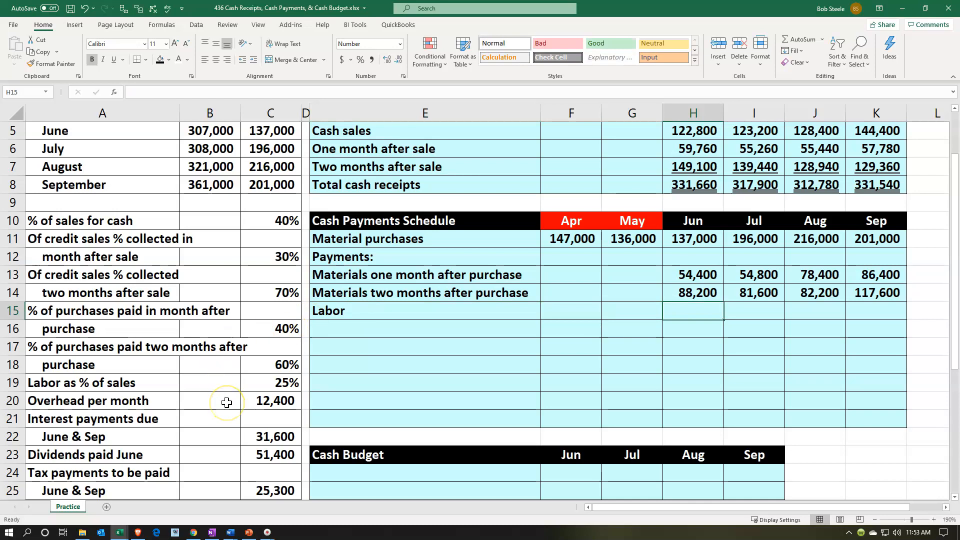
Calculate June's labor payment in H15 as a percentage of June sales with =H2*$C$19
scroll(386, 368, "up", 2)
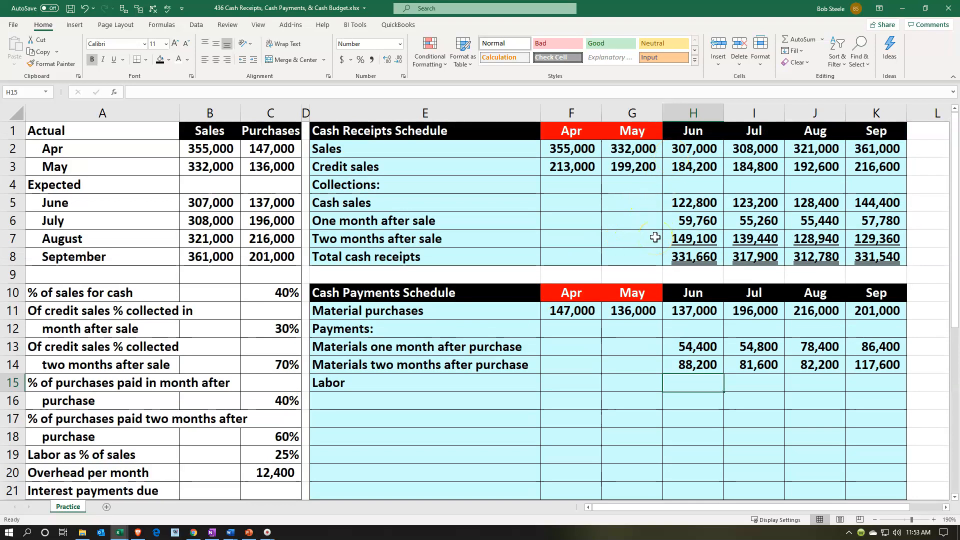
type("=")
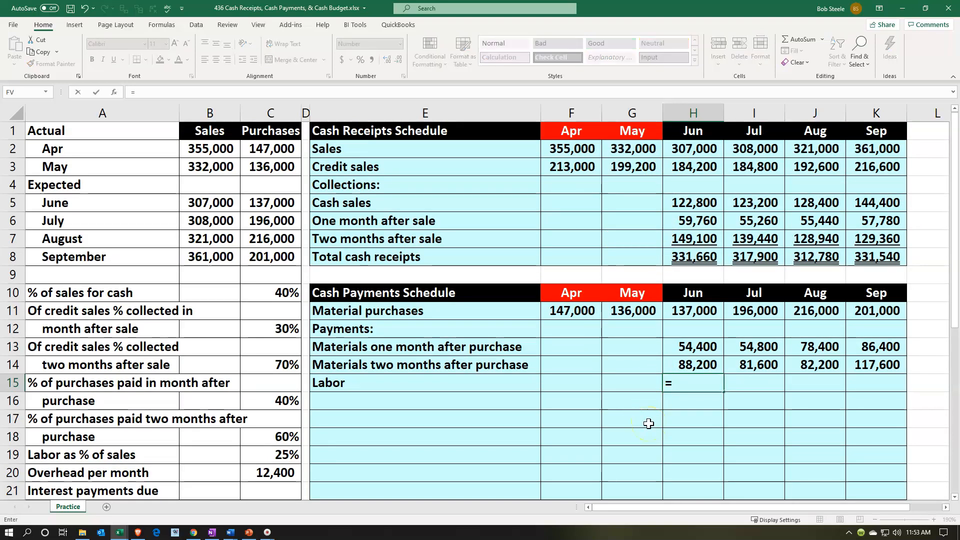
key("Up")
key("Up")
key("Up")
key("Up")
key("Up")
key("Up")
key("Up")
key("Up")
key("Up")
key("Up")
key("Up")
key("Up")
key("Up")
type("*")
key("Left")
key("Left")
key("Left")
key("Left")
key("Left")
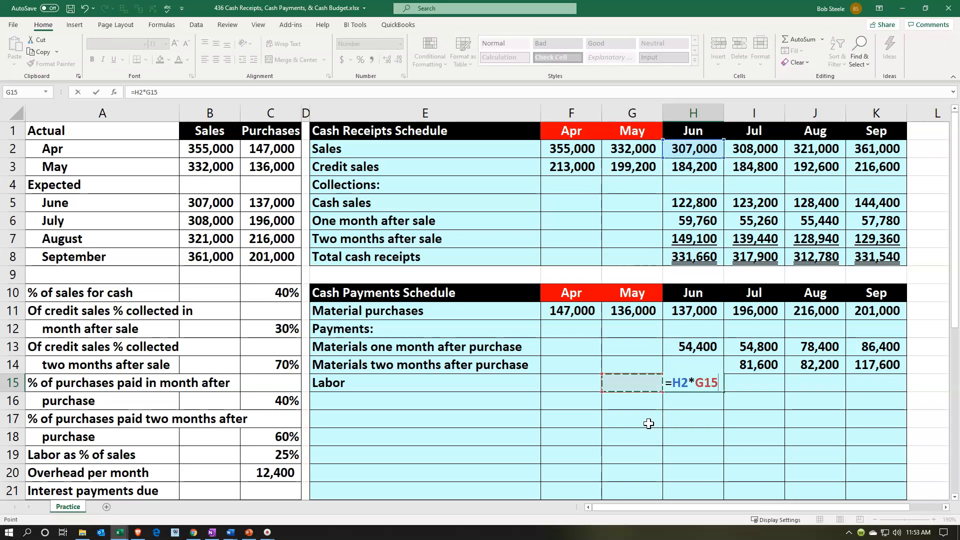
key("Down")
key("Down")
key("Down")
key("Down")
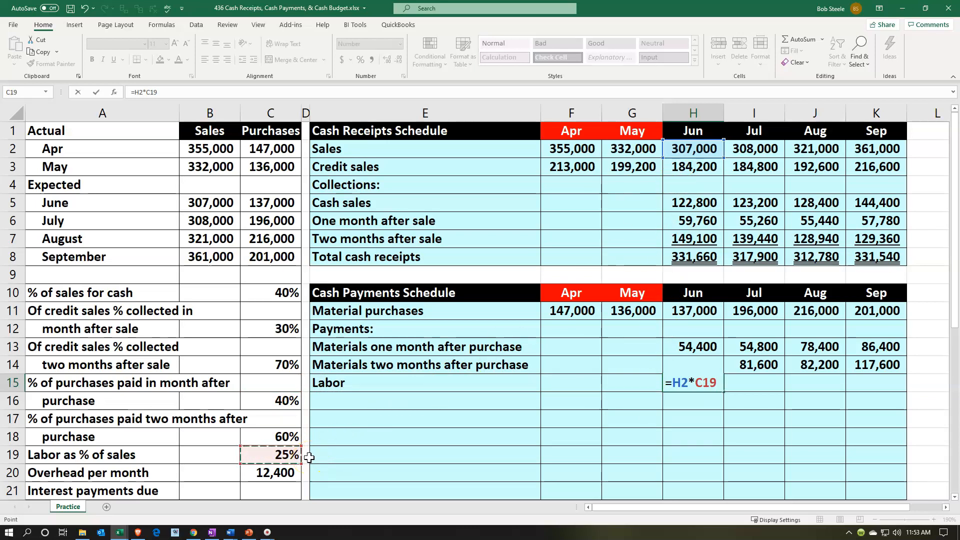
key("F4")
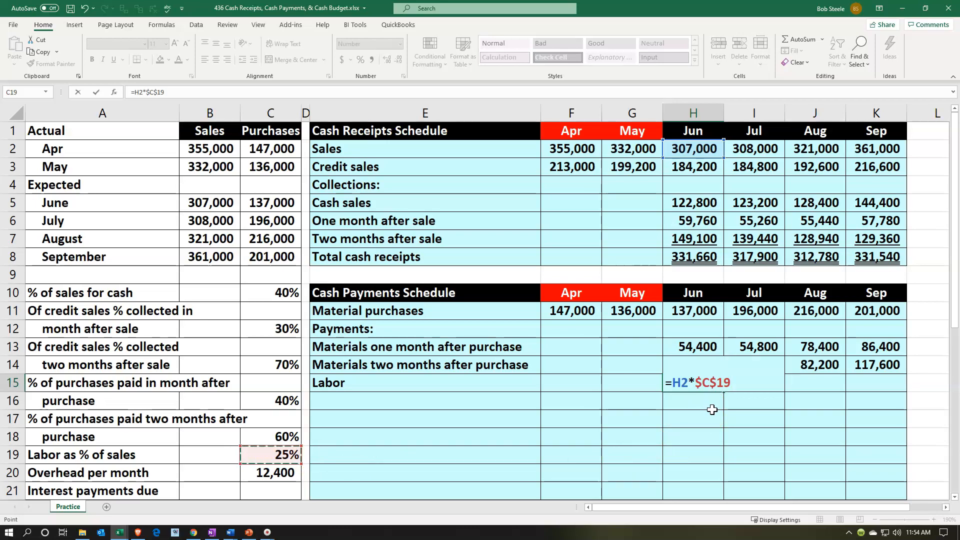
key("Return")
key("Right")
key("Right")
key("Up")
key("Right")
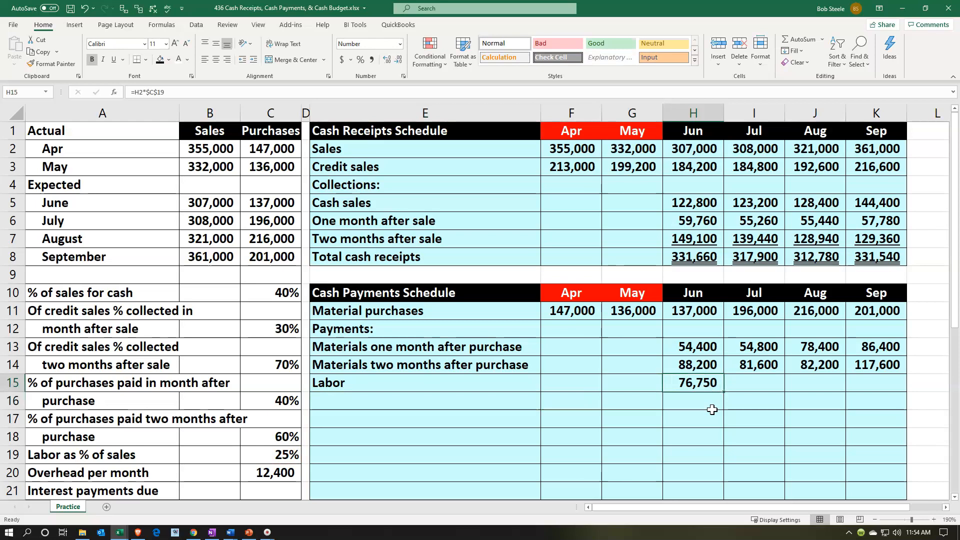
Copy June's labor formula across July to September (I15:K15) and check the September formula
key("ctrl+c")
key("Right")
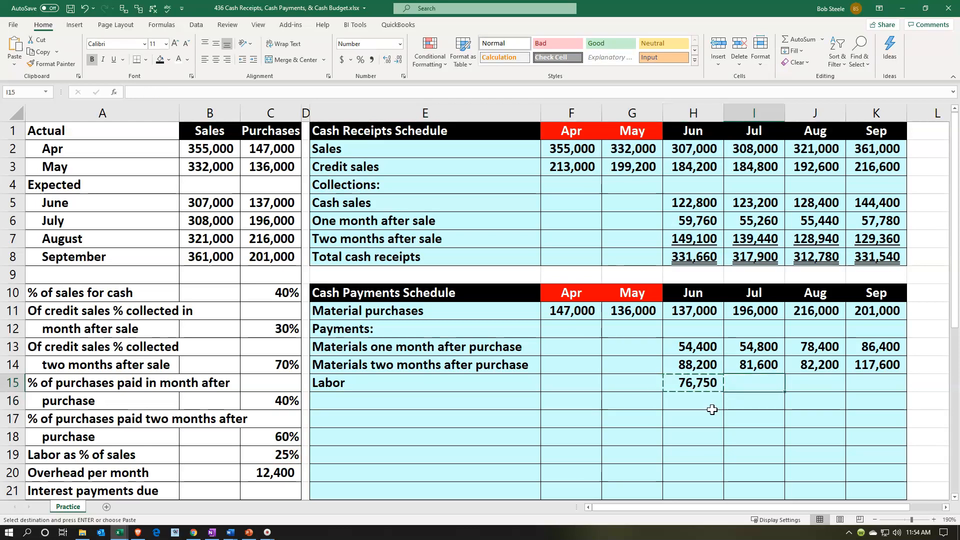
key("shift+Right")
key("shift+Right")
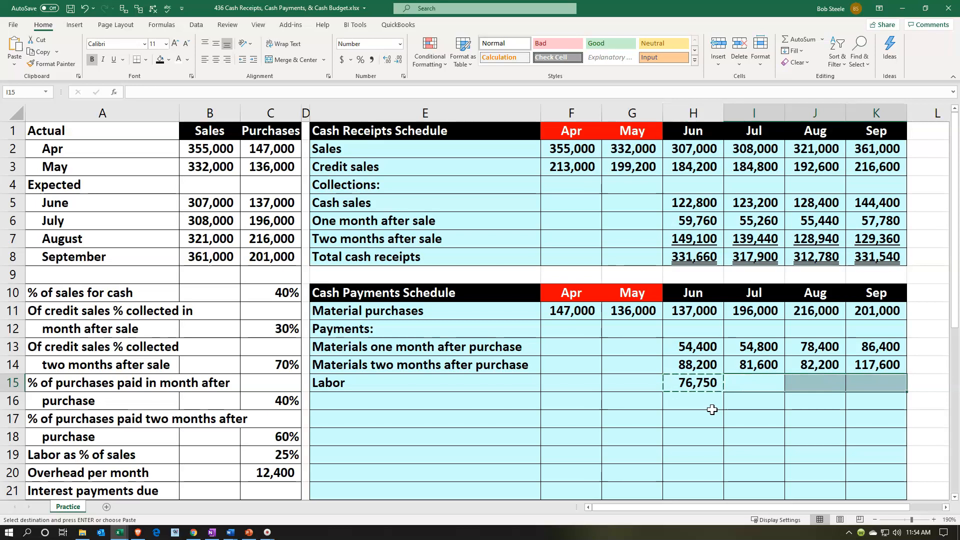
key("ctrl+v")
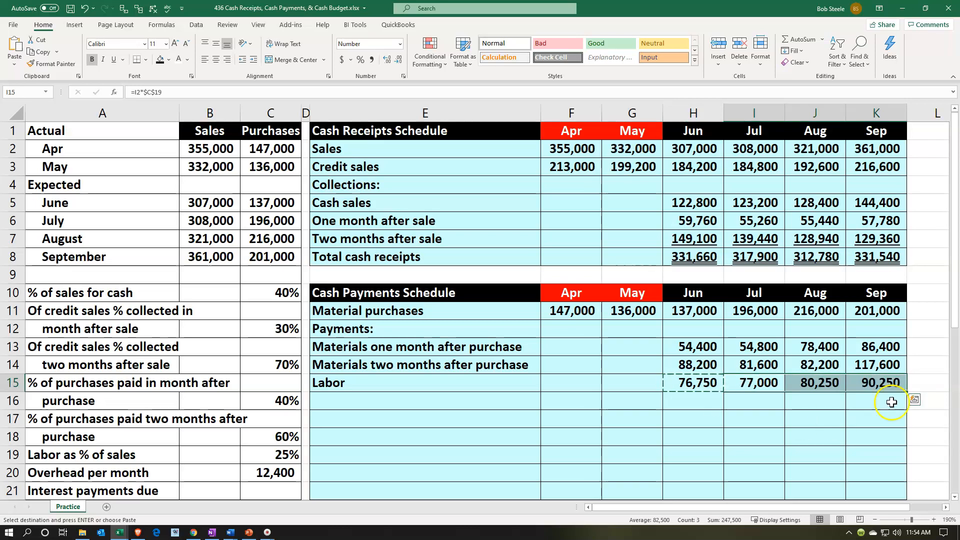
double_click(888, 383)
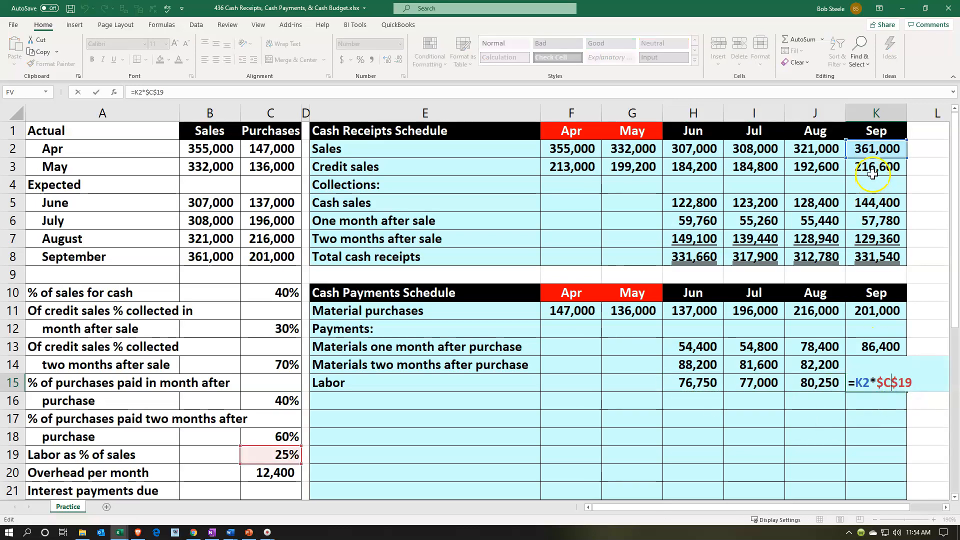
key("Escape")
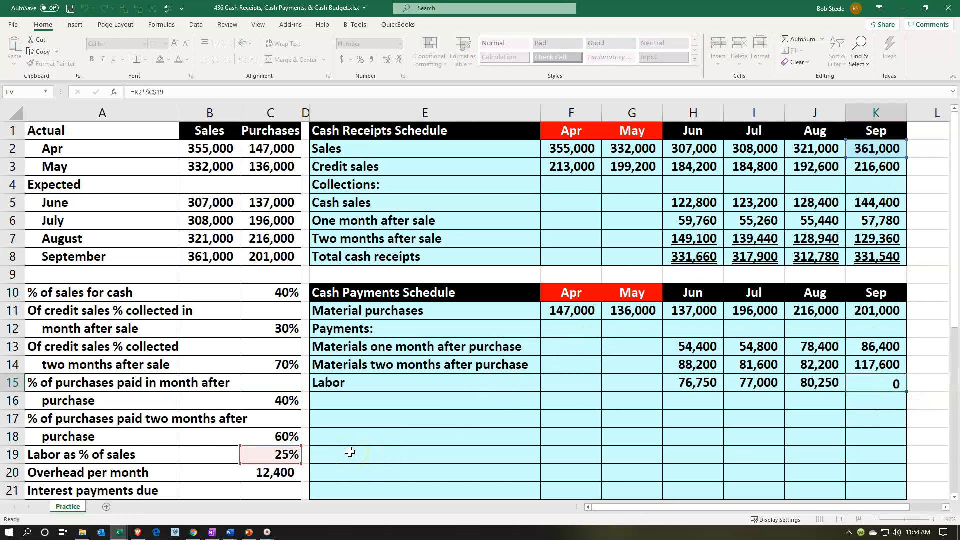
Label E16 "Overhead" below Labor in the Cash Payments Schedule
left_click(354, 404)
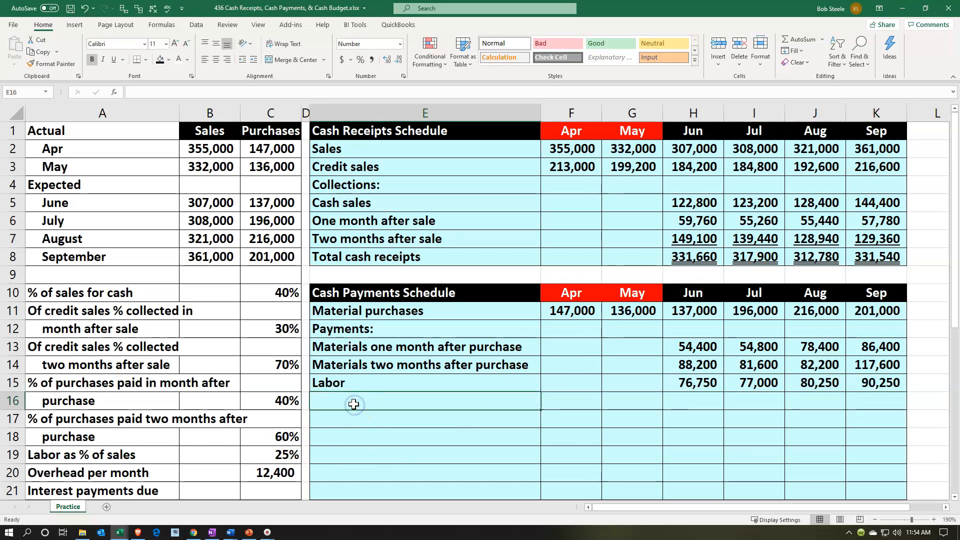
type("Overhead")
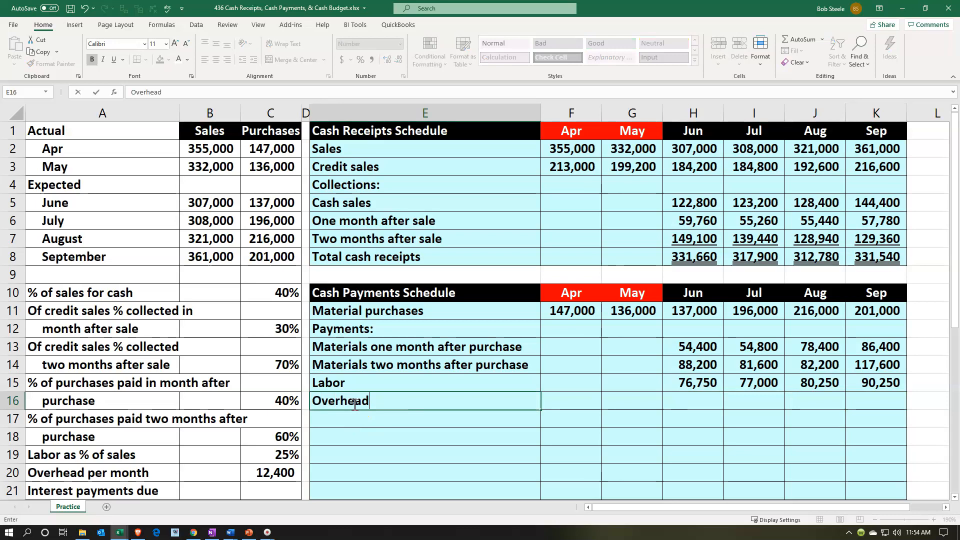
key("Tab")
key("Tab")
key("Tab")
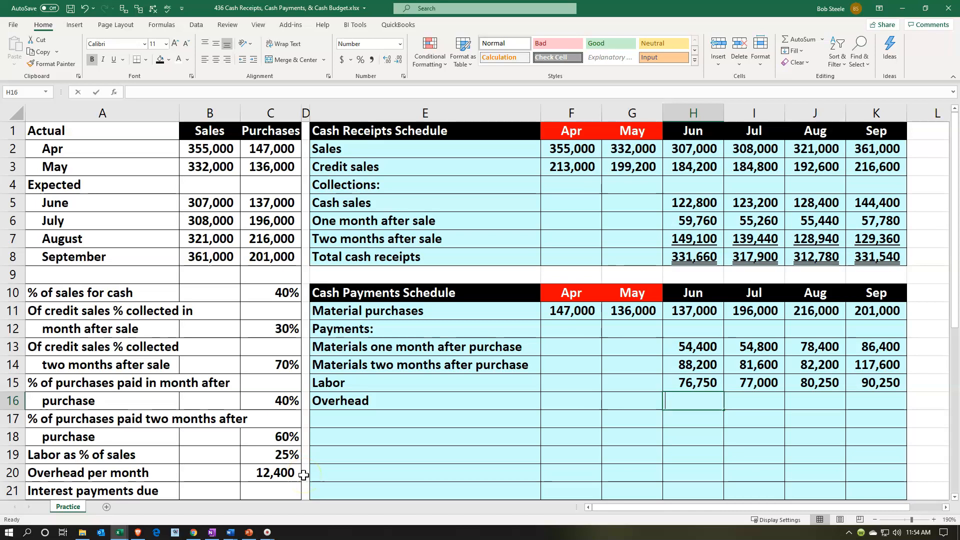
Enter June's overhead payment in H16 as an absolute reference to the monthly overhead, =$C$20
type("=")
key("Left")
key("Left")
key("Left")
key("Left")
key("Left")
key("Down")
key("Down")
key("Down")
key("Down")
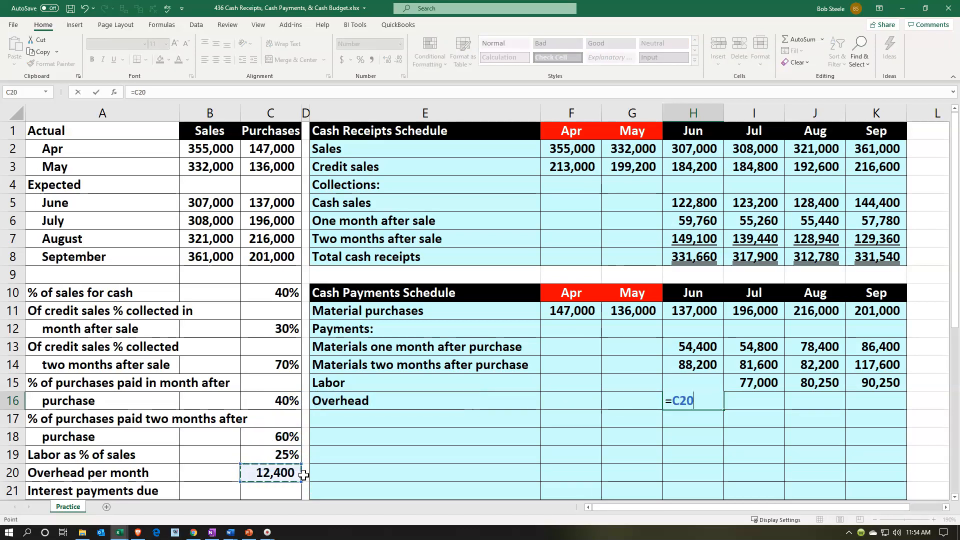
key("F4")
key("ctrl+Return")
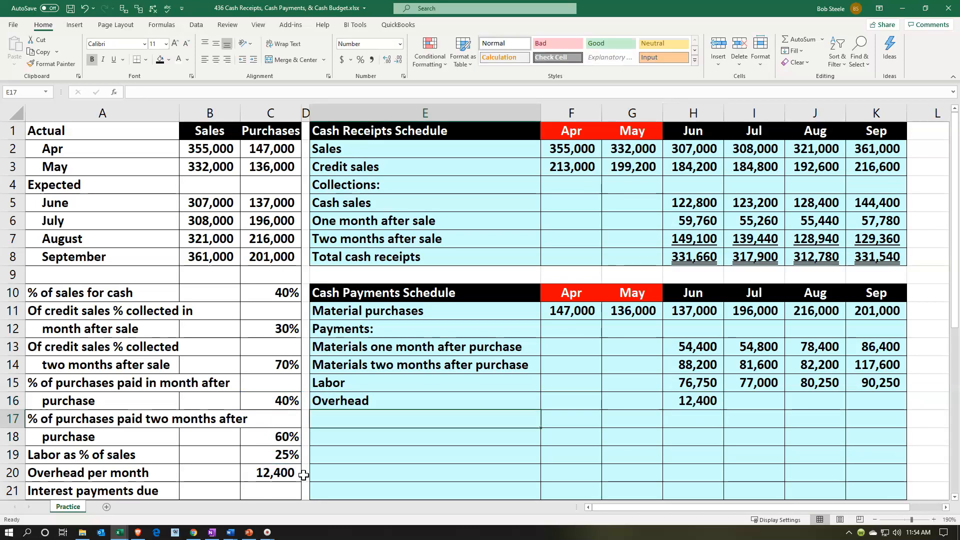
Copy June's overhead formula across July to September (I16:K16) and check the September formula
key("ctrl+c")
key("Right")
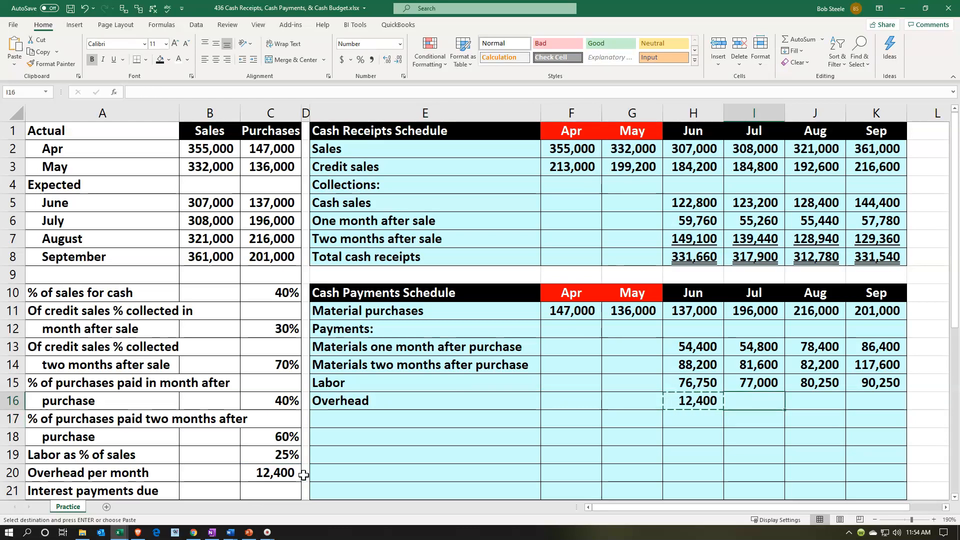
key("shift+Right")
key("shift+Right")
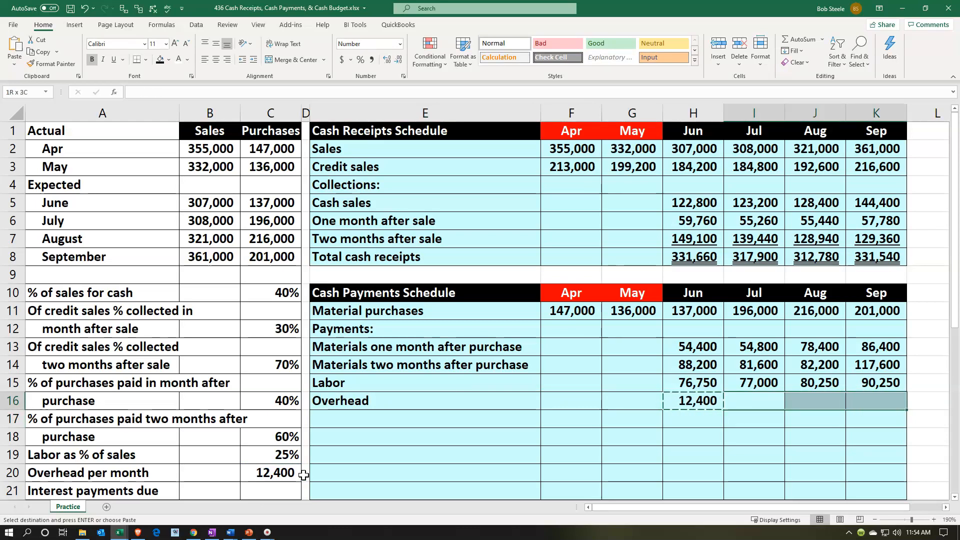
key("ctrl+v")
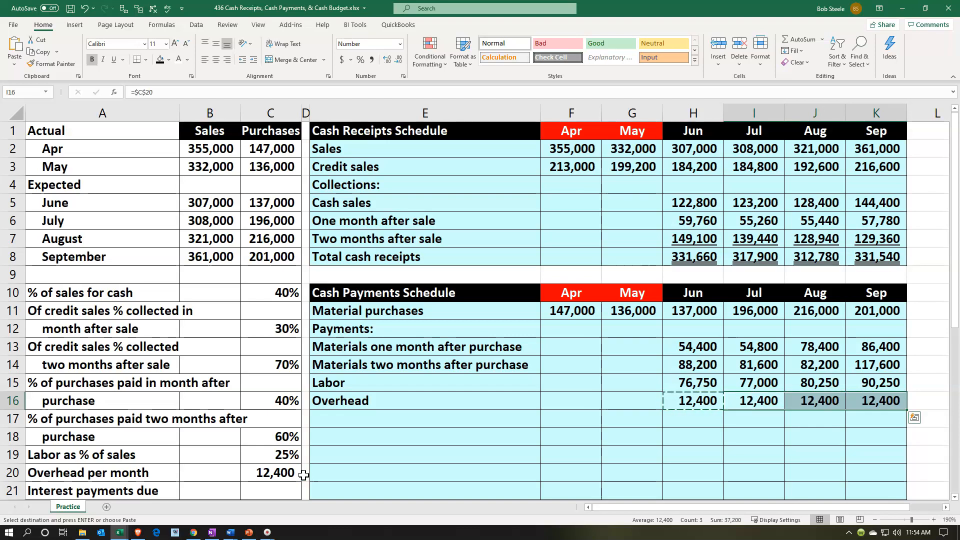
double_click(867, 399)
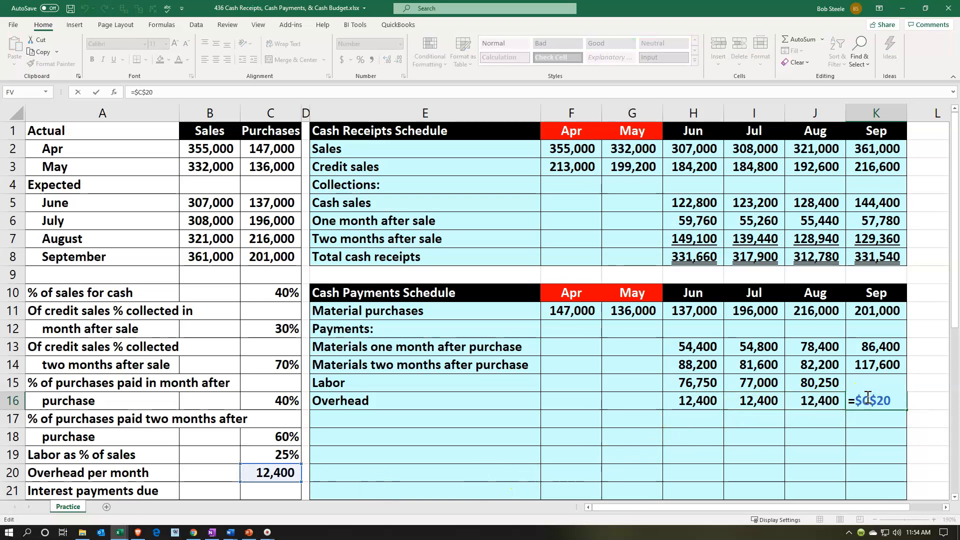
key("Return")
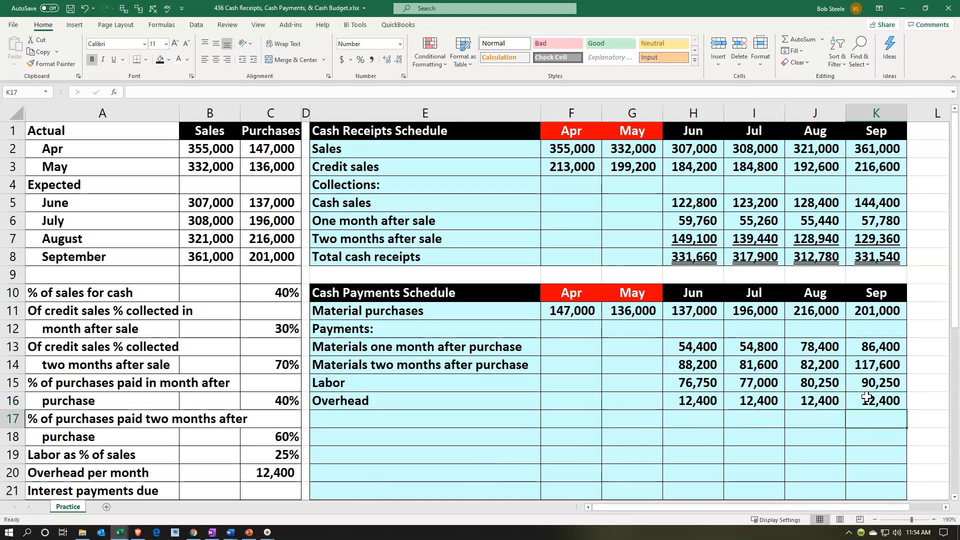
Label E17 "Interest" below Overhead in the Cash Payments Schedule
left_click(440, 417)
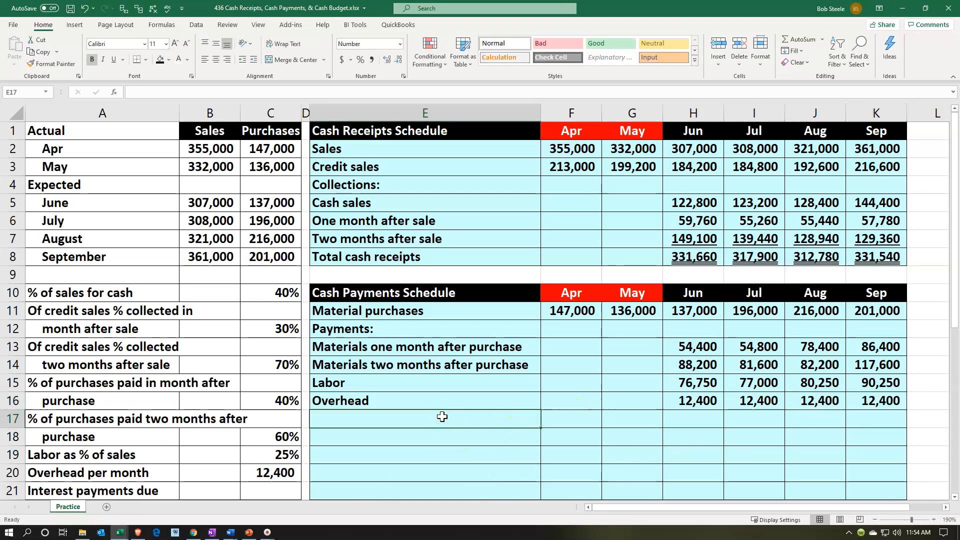
type("Interest")
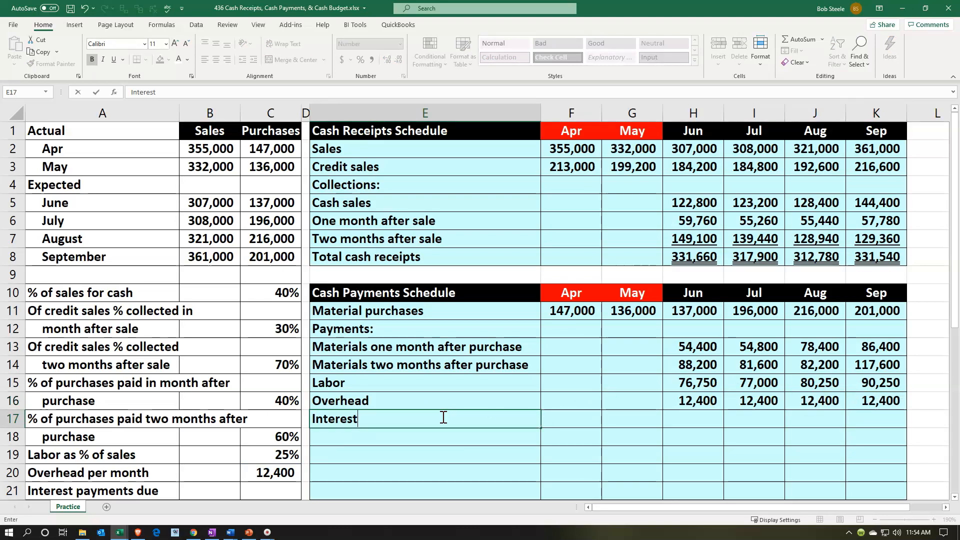
key("Return")
Link June's interest payment in H17 to the June & Sep interest amount with =C22
scroll(442, 416, "down", 1)
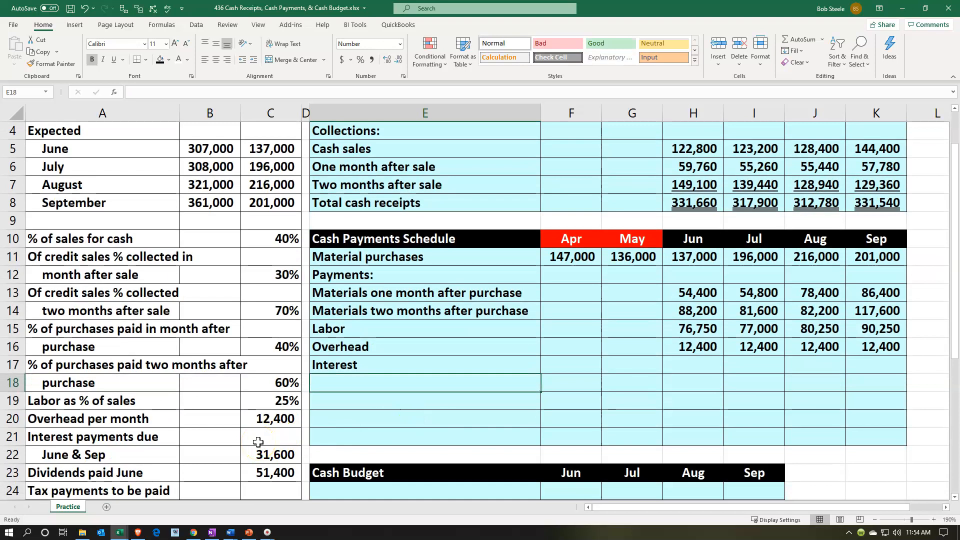
left_click(683, 368)
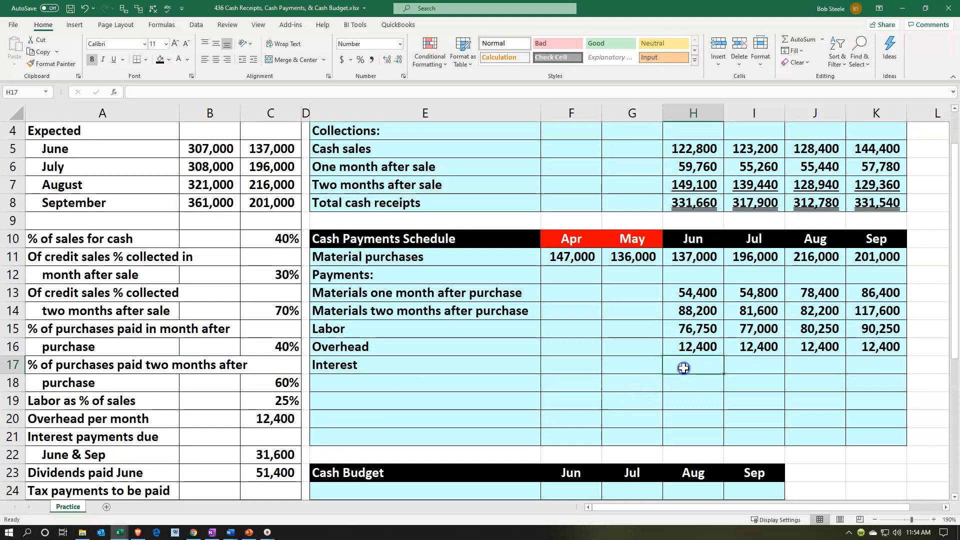
type("=")
key("Left")
key("Left")
key("Left")
key("Left")
key("Left")
key("Down")
key("Down")
key("Down")
key("Down")
key("Down")
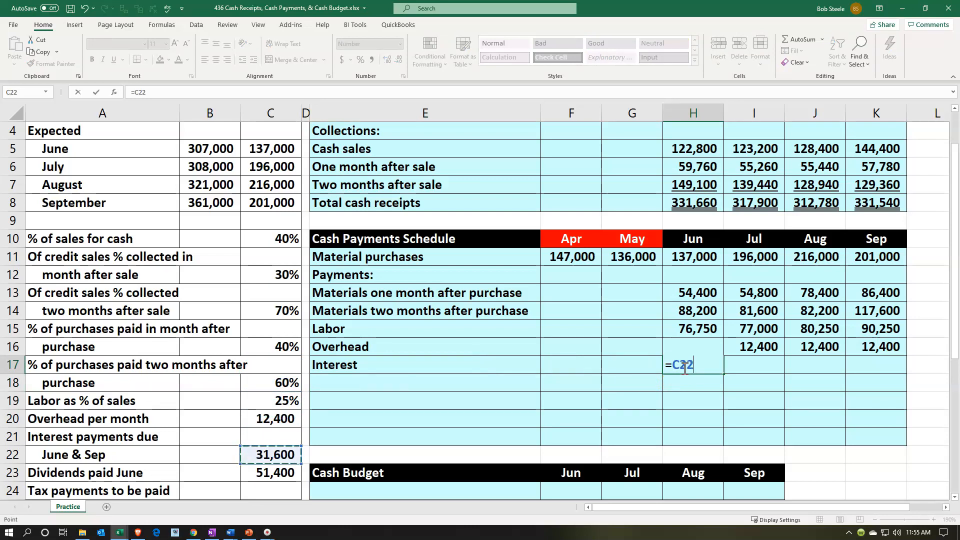
key("Tab")
Link September's interest payment in K17 to the same June & Sep interest amount in C22
key("Right")
key("Right")
type("=")
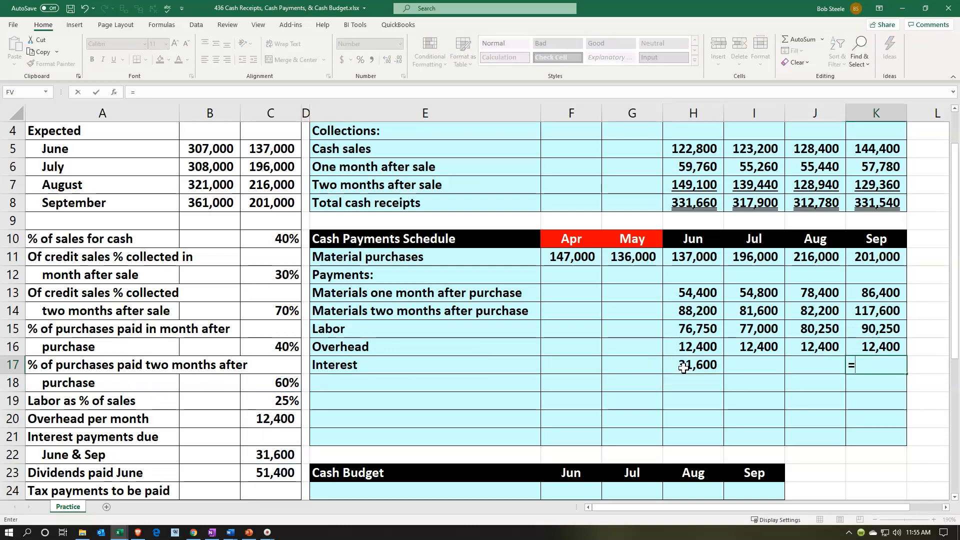
key("Left")
key("Left")
key("Left")
key("Left")
key("Left")
key("Left")
key("Left")
key("Left")
key("Down")
key("Down")
key("Down")
key("Down")
key("Down")
key("Return")
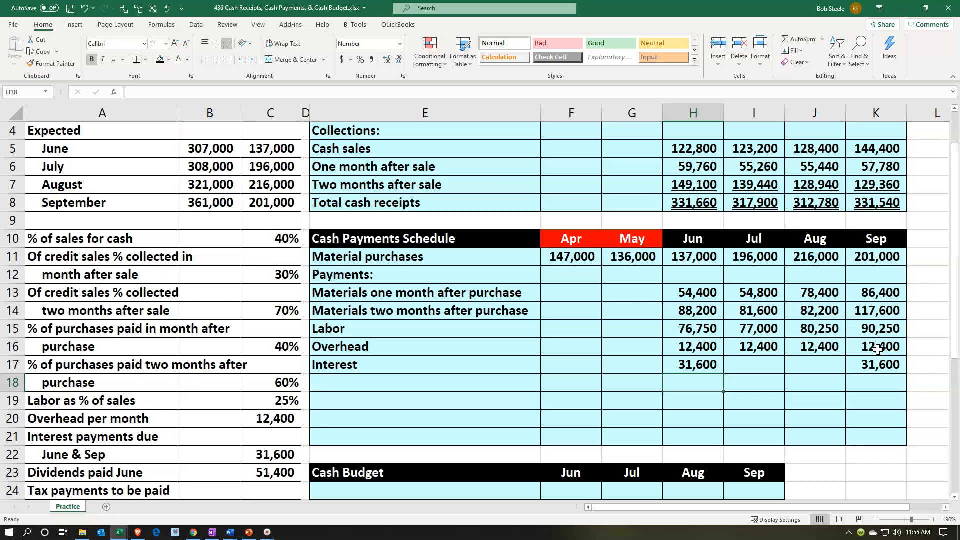
Label E18 "Dividends" below Interest in the Cash Payments Schedule
left_click(408, 392)
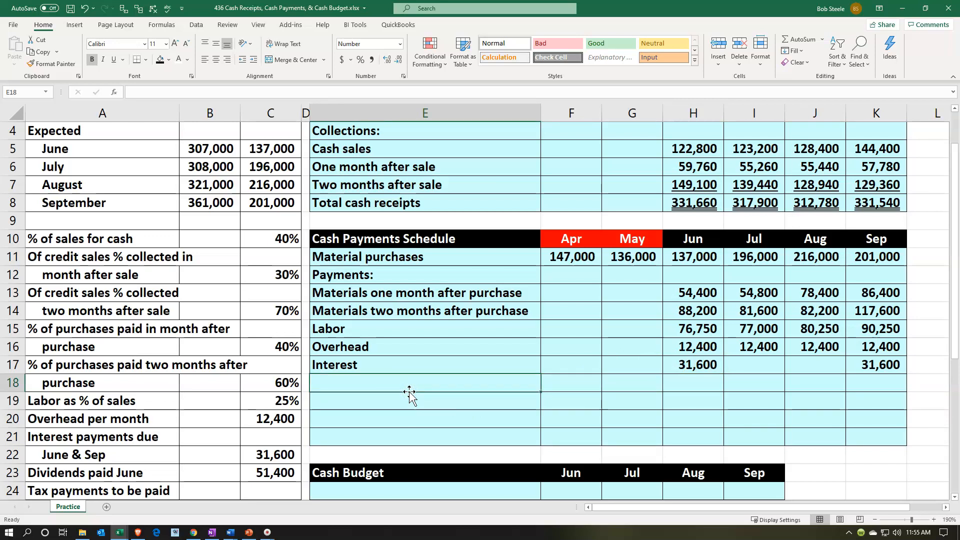
type("Di")
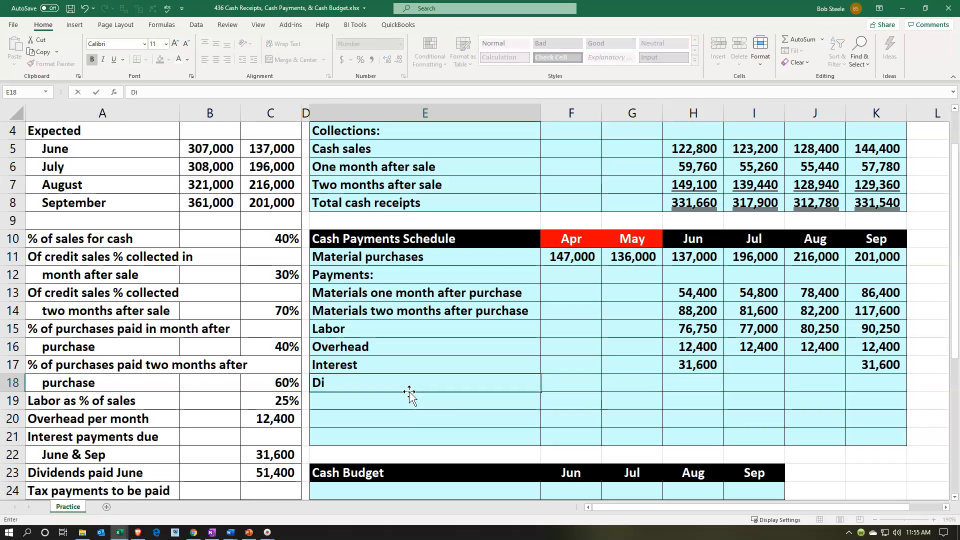
type("vidend")
key("Tab")
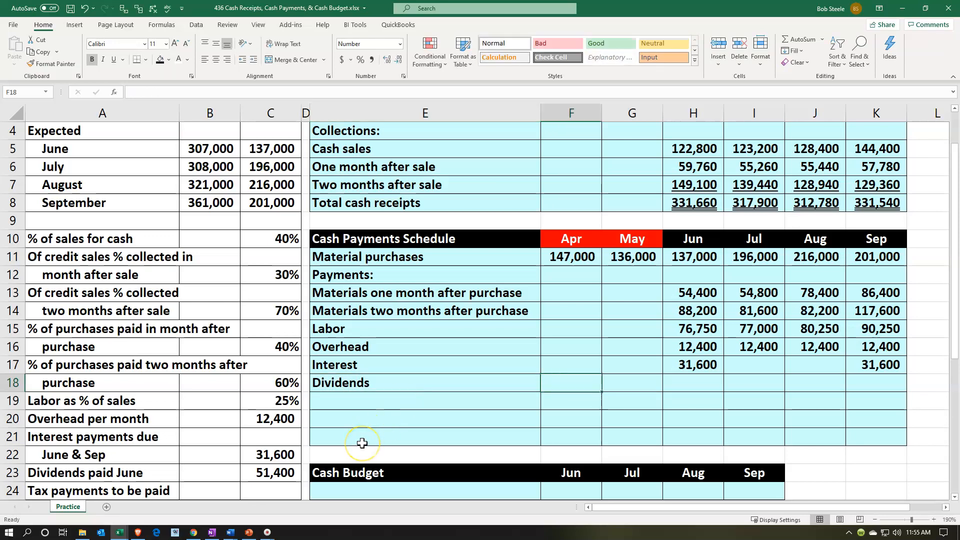
Link June's dividend payment in H18 to the dividends paid in June with =C23
key("Tab")
key("Tab")
type("=")
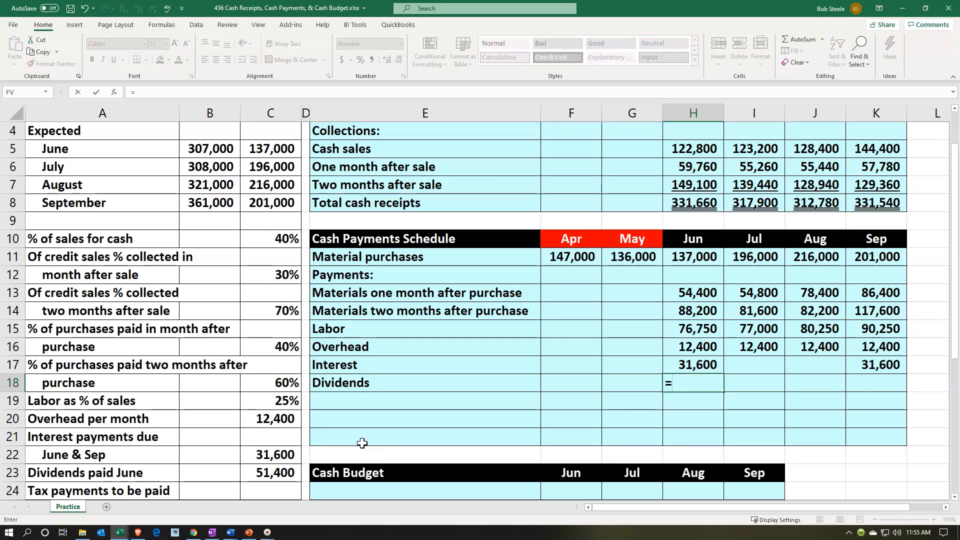
key("Left")
key("Left")
key("Left")
key("Left")
key("Left")
key("Down")
key("Down")
key("Down")
key("Down")
key("Down")
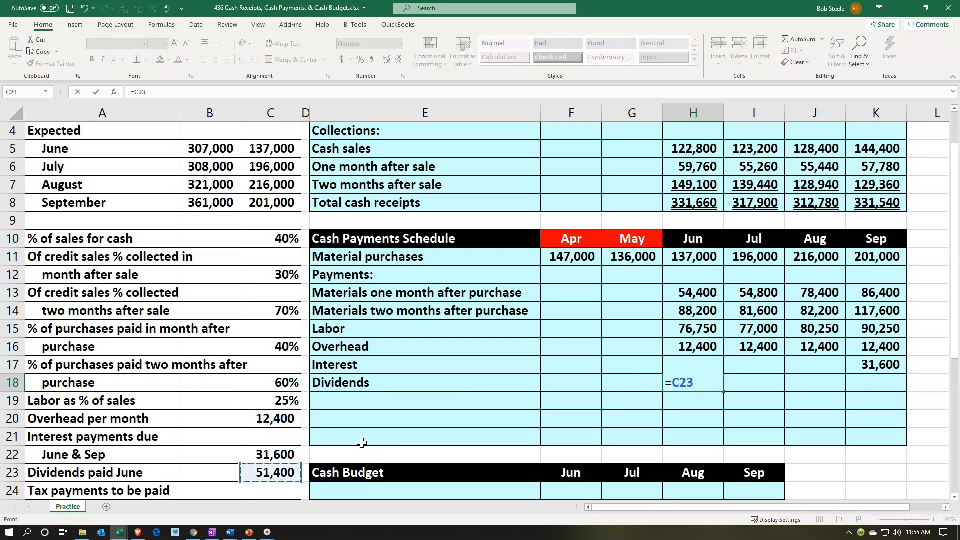
key("Return")
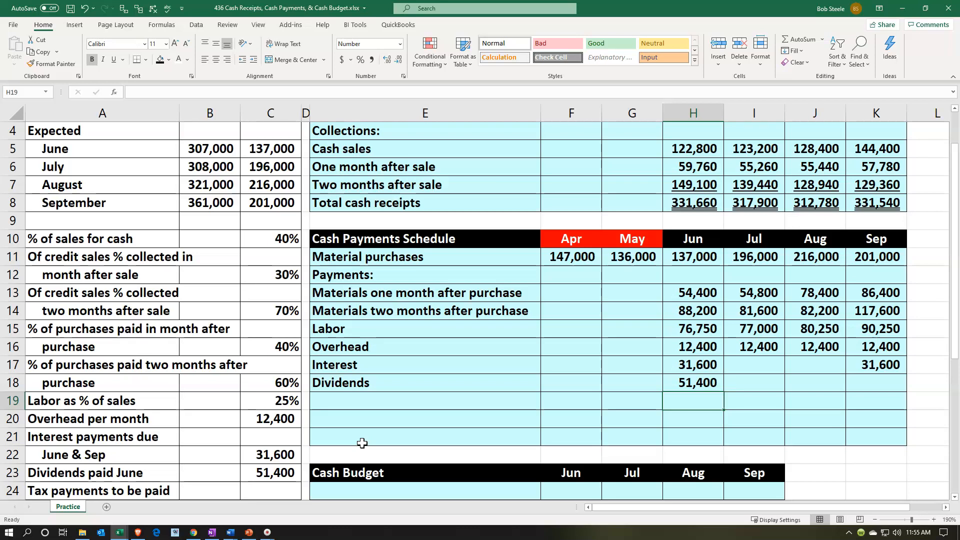
Label E19 "Taxes" below Dividends in the Cash Payments Schedule
left_click(346, 406)
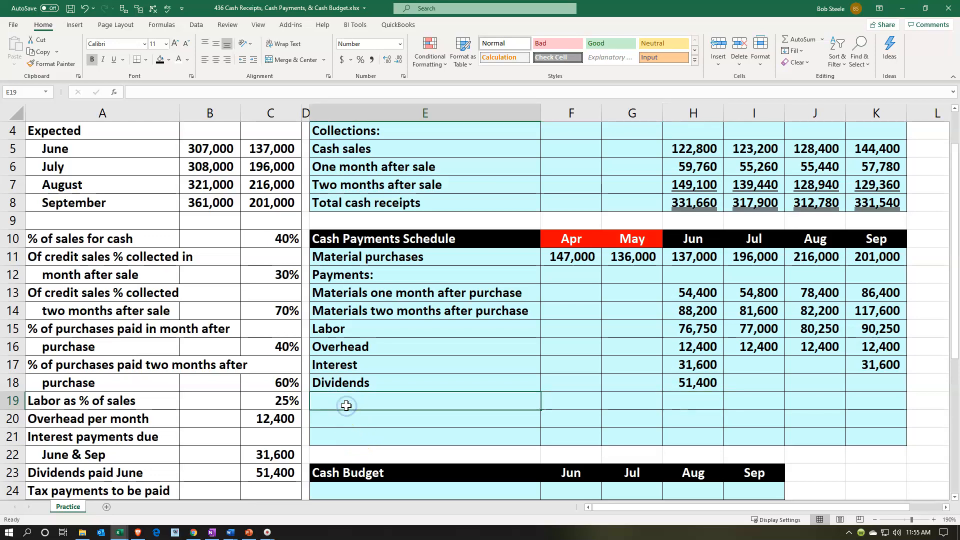
type("Taxes")
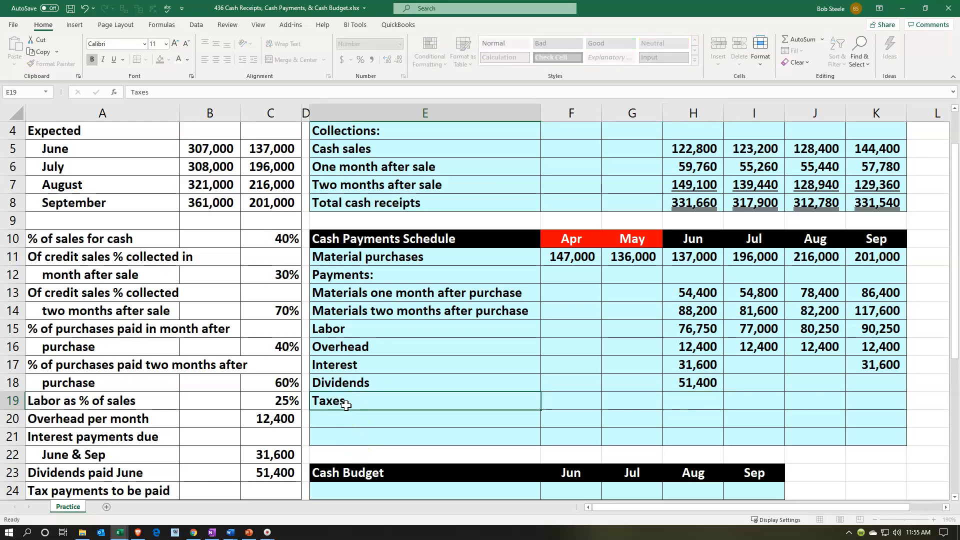
key("Return")
Link June's tax payment in H19 to the June & Sep tax amount with =C25
key("Return")
key("Return")
key("Return")
key("Return")
key("Return")
key("Up")
key("Up")
key("Up")
key("Up")
key("Up")
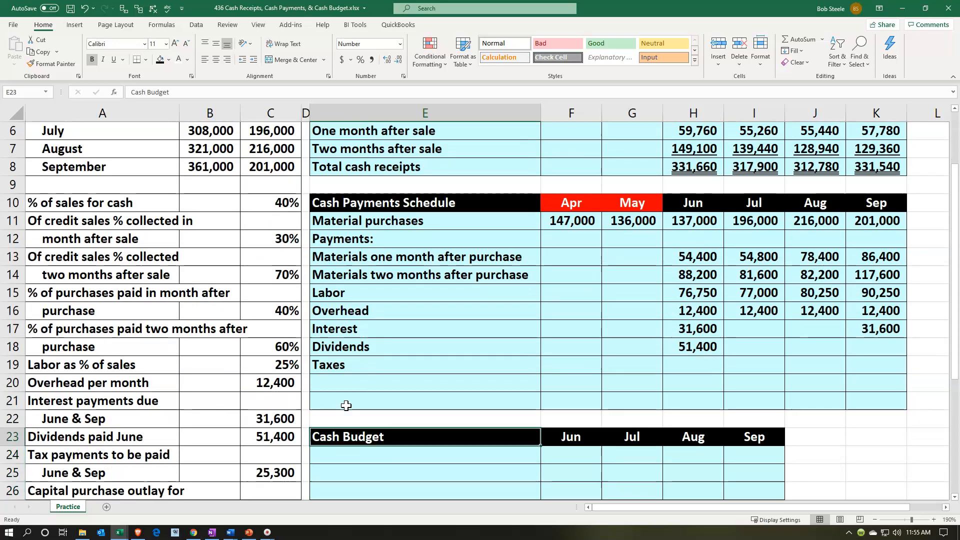
key("Right")
key("Right")
key("Right")
key("Up")
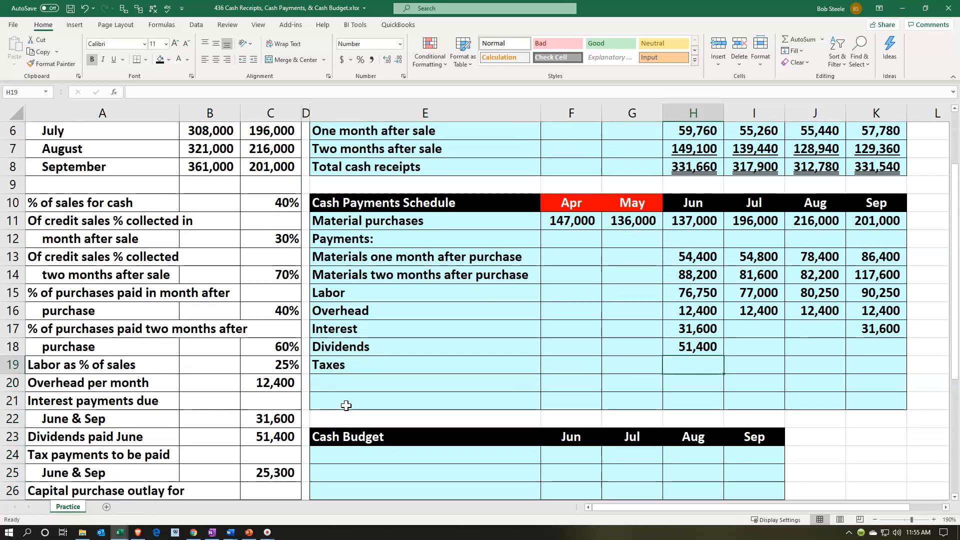
type("=")
key("Left")
key("Left")
key("Left")
key("Left")
key("Left")
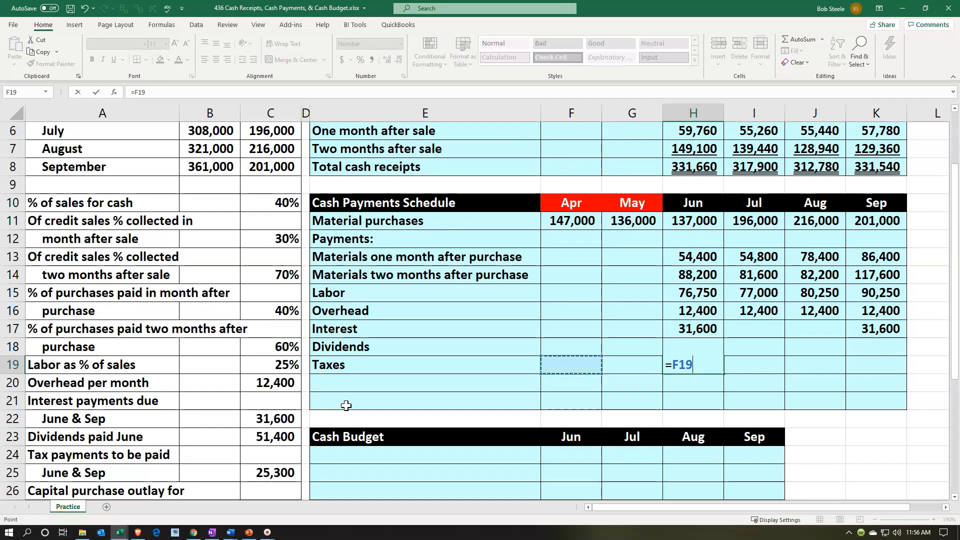
key("Down")
key("Down")
key("Down")
key("Down")
key("Down")
key("Down")
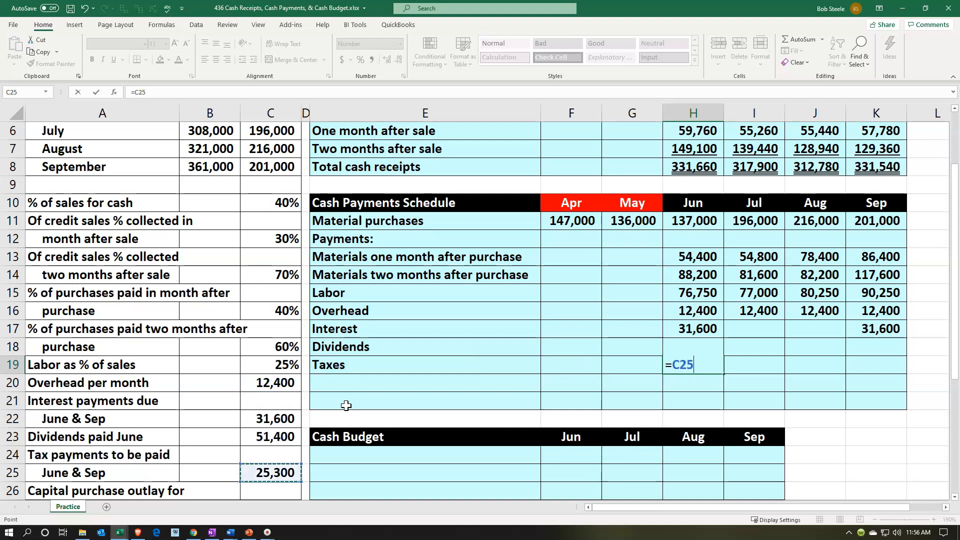
key("Tab")
Link September's tax payment in K19 to the same June & Sep tax amount in C25
key("Right")
key("Right")
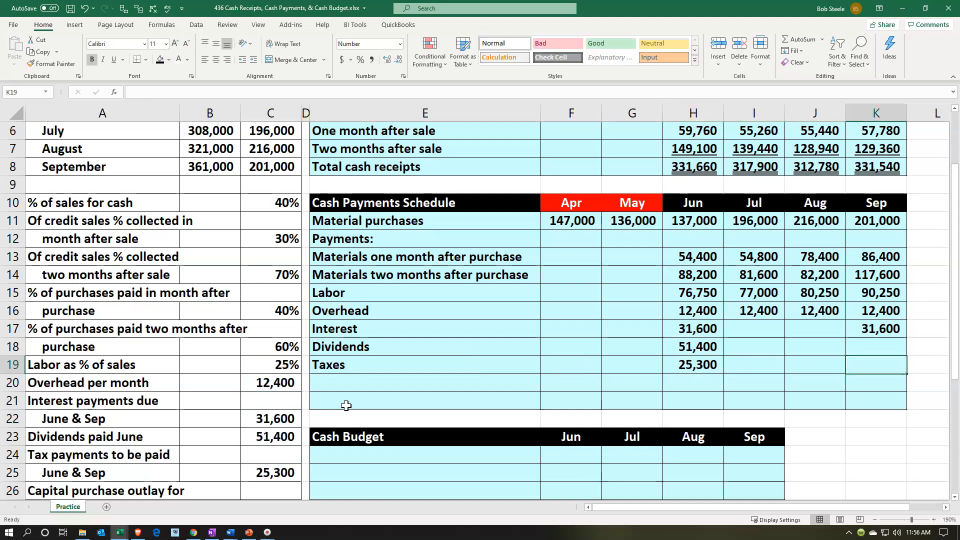
type("=")
key("Left")
key("Left")
key("Left")
key("Left")
key("Left")
key("Left")
key("Left")
key("Down")
key("Down")
key("Down")
key("Down")
key("Down")
key("Down")
key("Left")
key("Return")
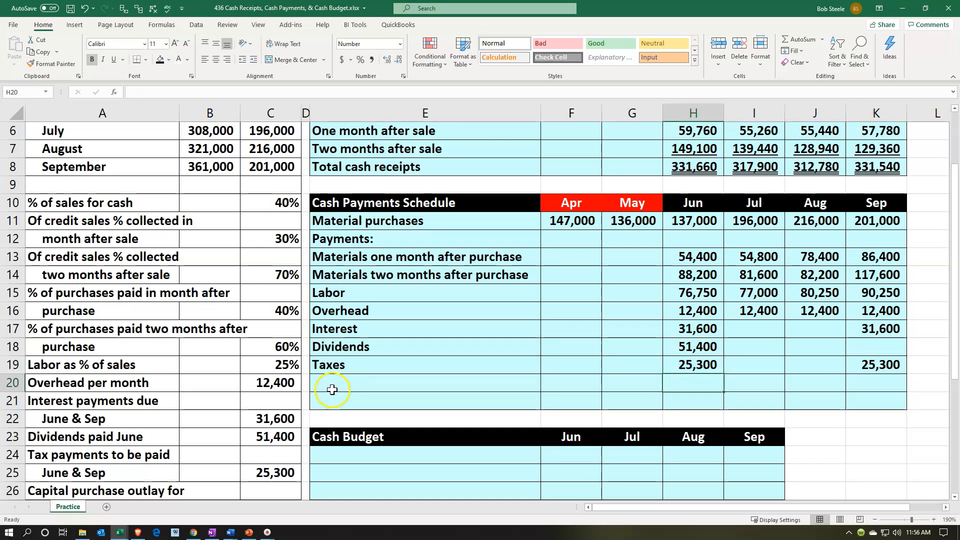
Label E20 "Capital outlay" below Taxes in the Cash Payments Schedule
left_click(394, 369)
scroll(394, 375, "down", 1)
left_click(358, 330)
type("C")
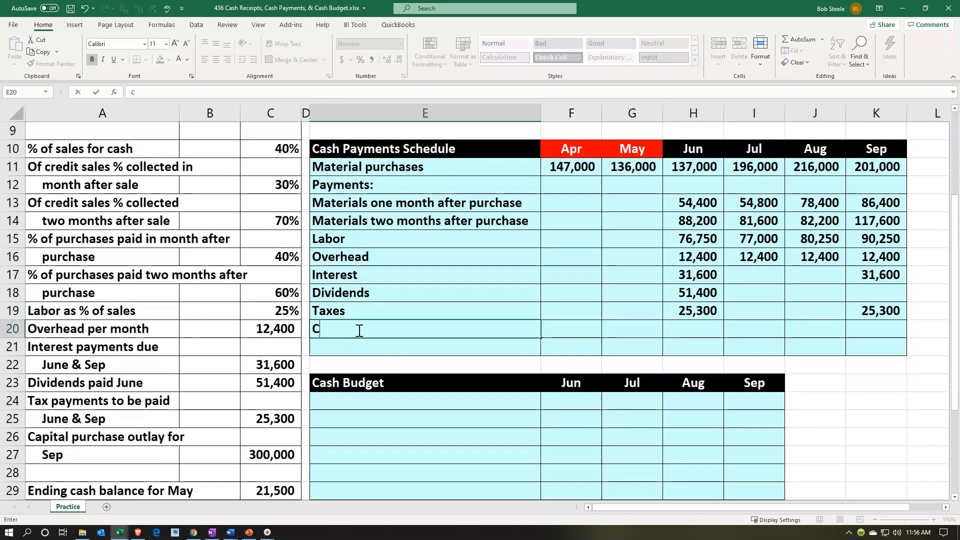
type("apital outlay")
Link September's capital outlay in K20 to the 300,000 capital purchase assumption in C27
key("Right")
key("Right")
key("Right")
key("Right")
key("Right")
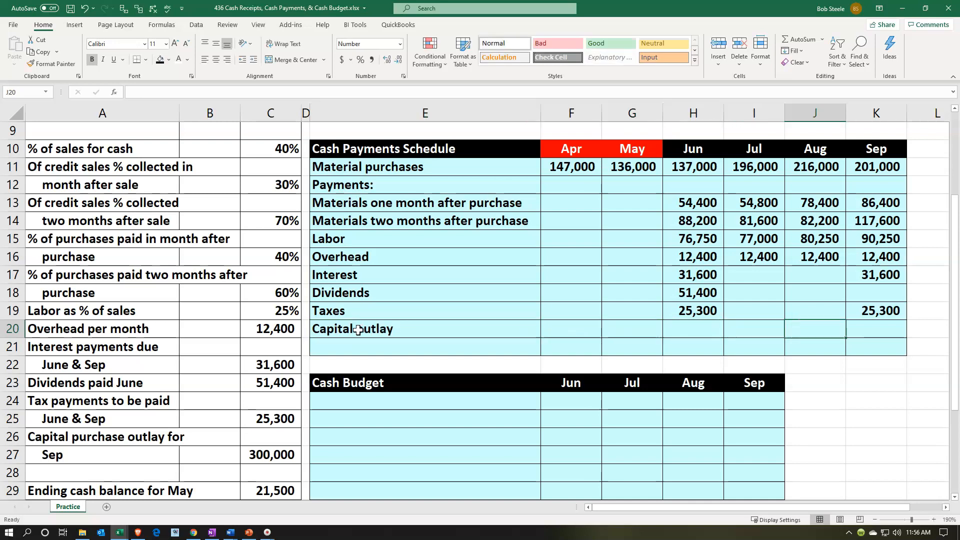
key("Right")
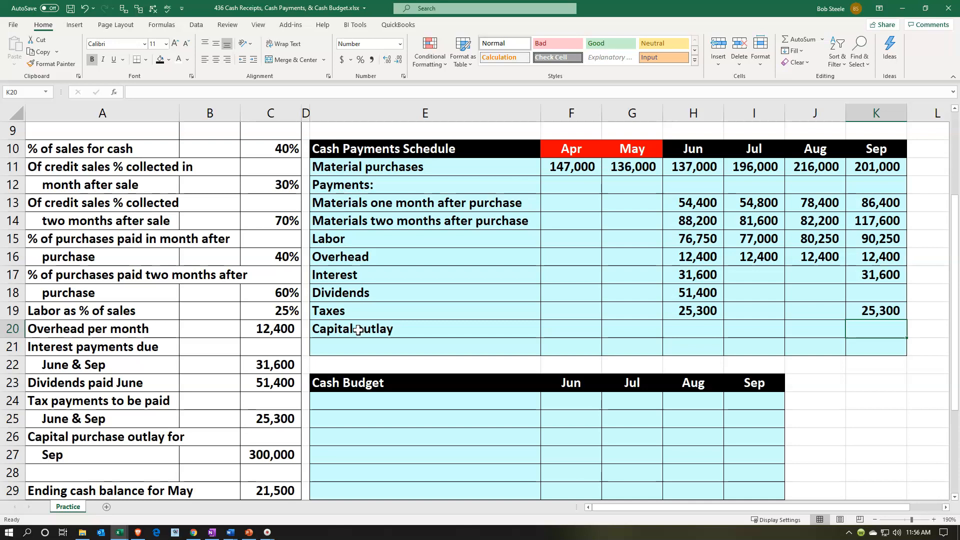
type("=")
key("Down")
key("Down")
key("Down")
key("Down")
key("Left")
key("Left")
key("Left")
key("Left")
key("Left")
key("Left")
key("Left")
key("Left")
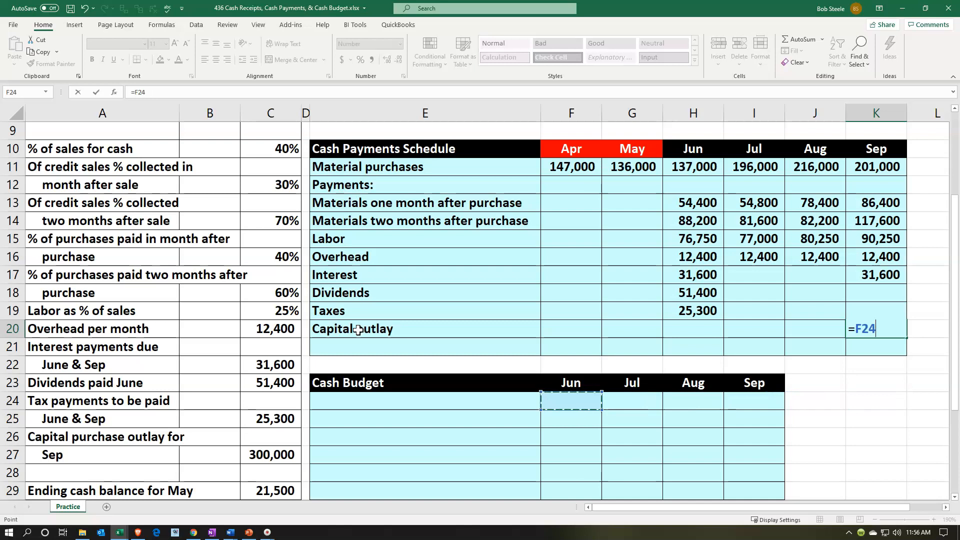
key("Down")
key("Down")
key("Return")
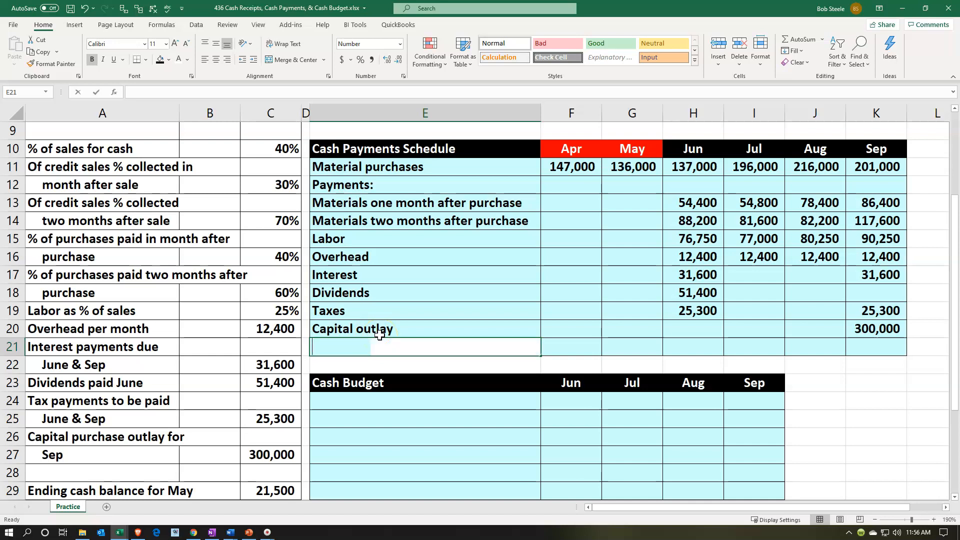
Label E21 "Total cash payments" as the last row of the Cash Payments Schedule
type("Total cash ")
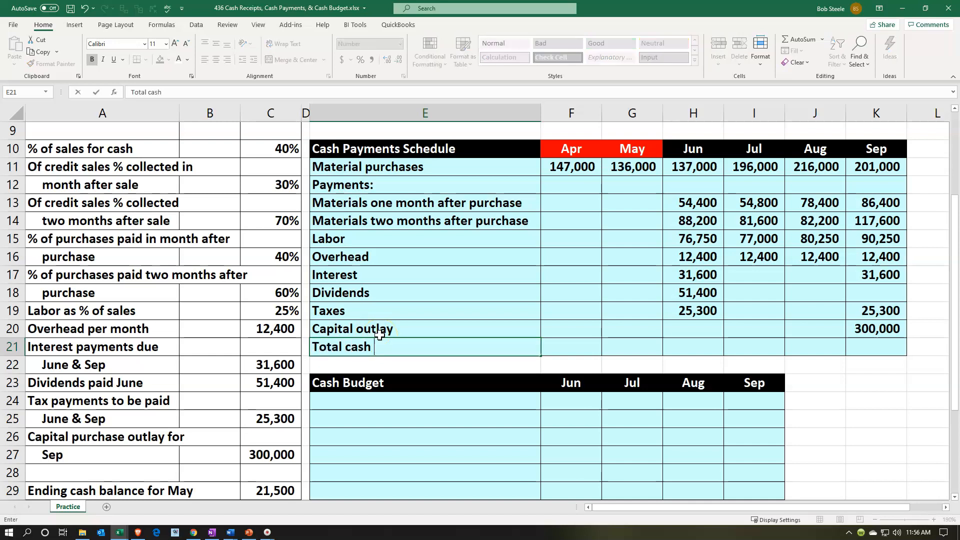
type("payments")
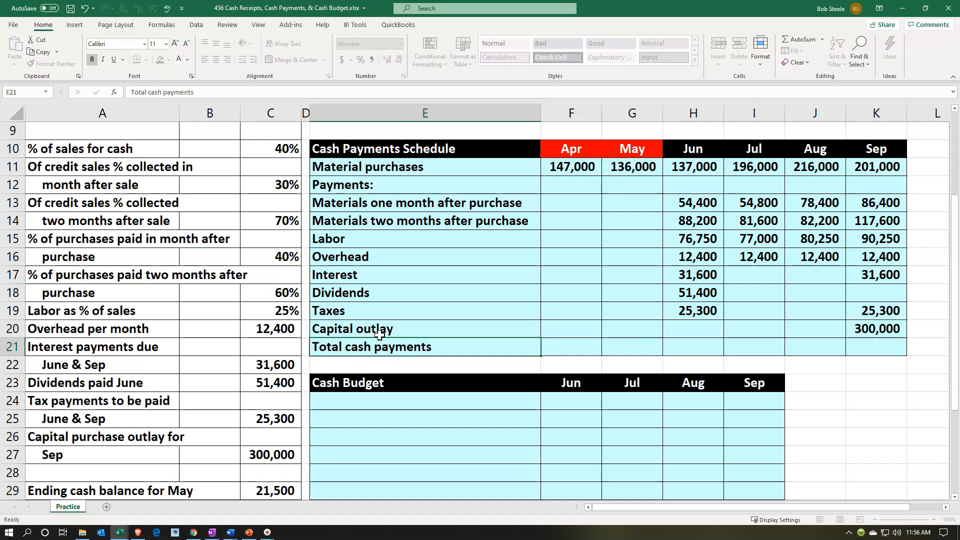
Check the June, July and August payment figures that make up the monthly totals in the Cash Payments Schedule
key("Right")
key("Right")
key("Right")
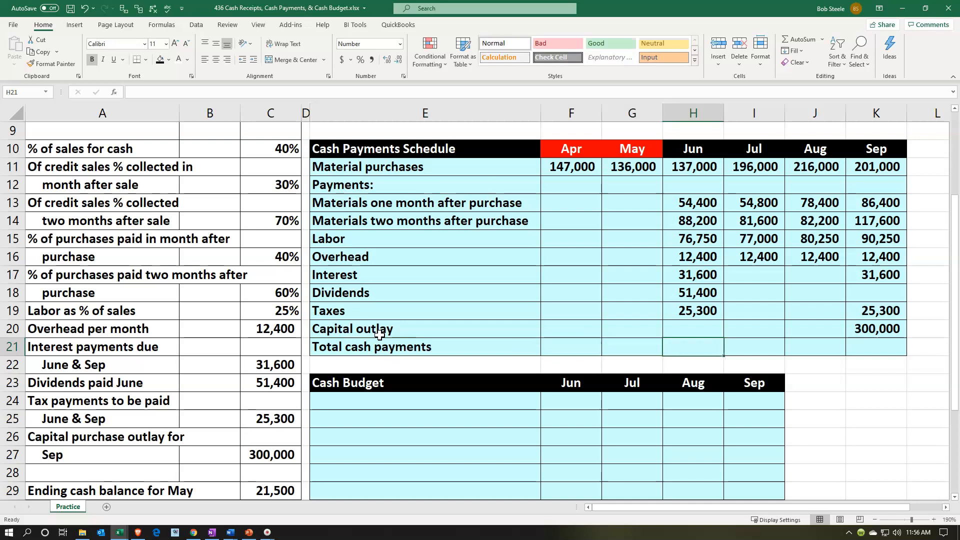
left_click_drag(681, 201, 690, 306)
left_click_drag(746, 203, 744, 250)
left_click_drag(812, 220, 805, 255)
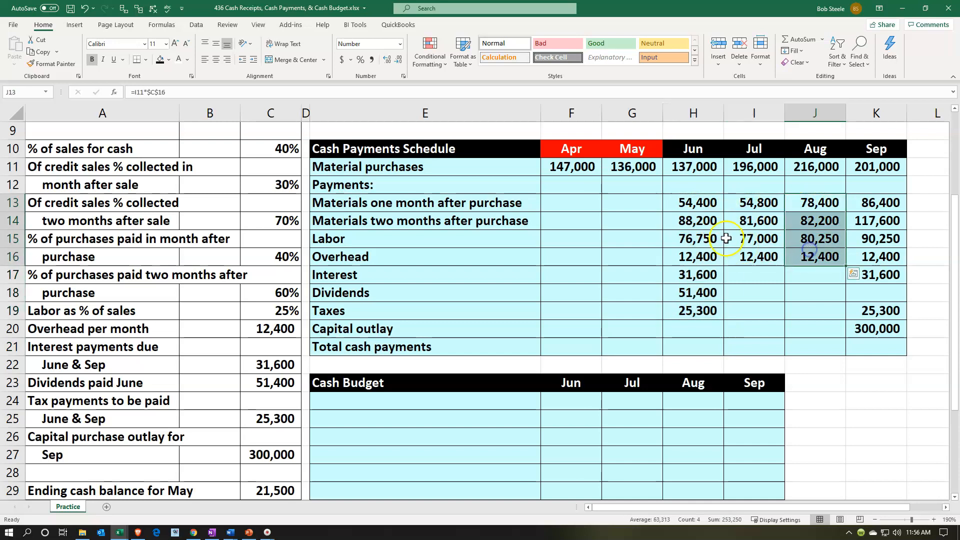
left_click_drag(700, 204, 705, 331)
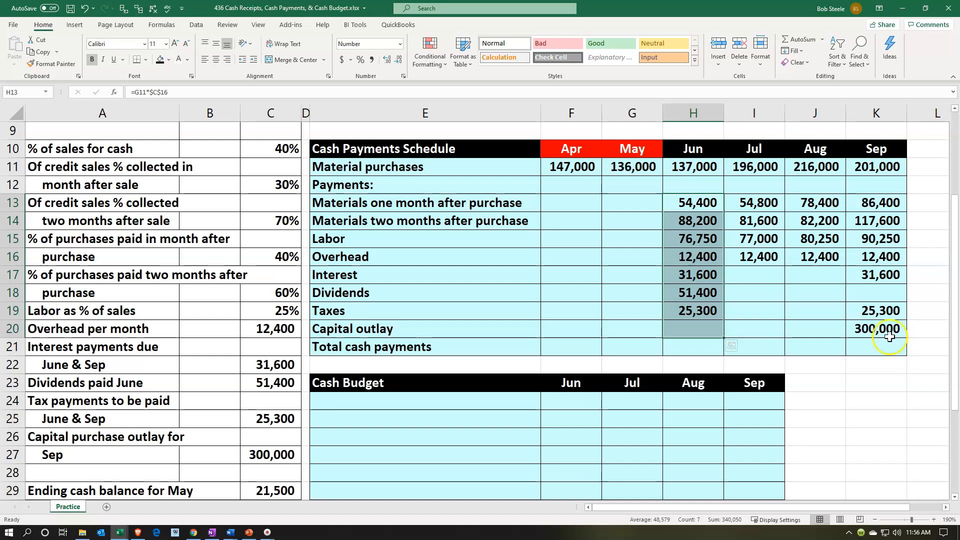
Total June's cash payments in H21 with a SUM of H13:H20
left_click(686, 352)
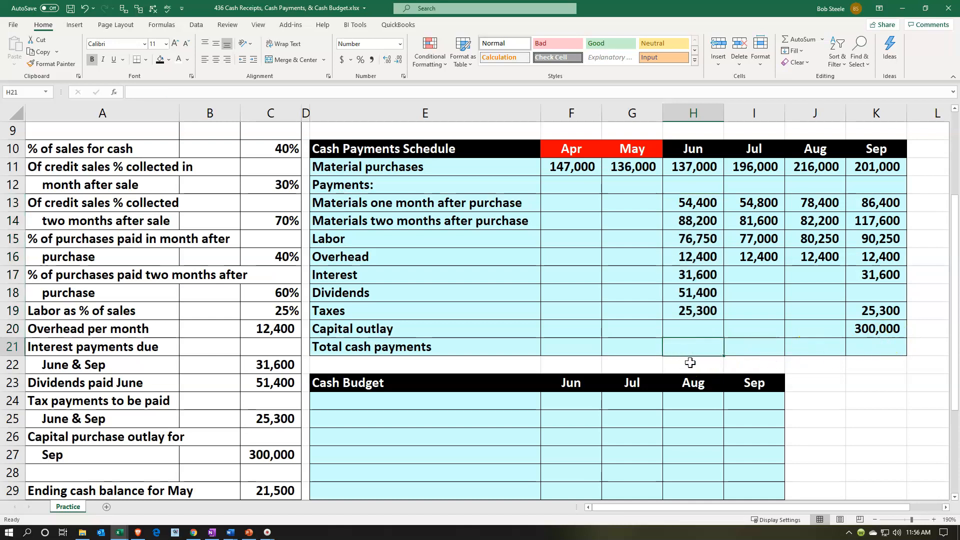
type("=sum")
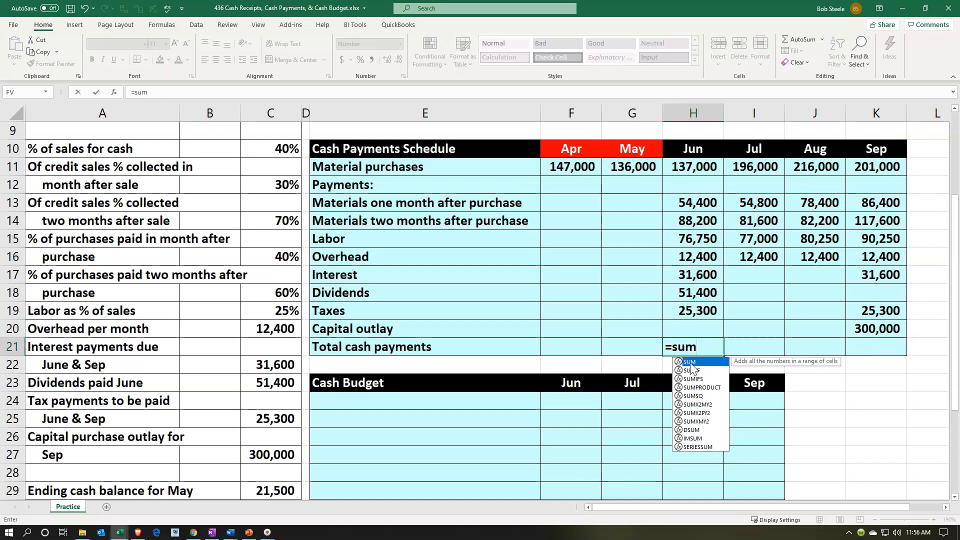
type("(")
key("Up")
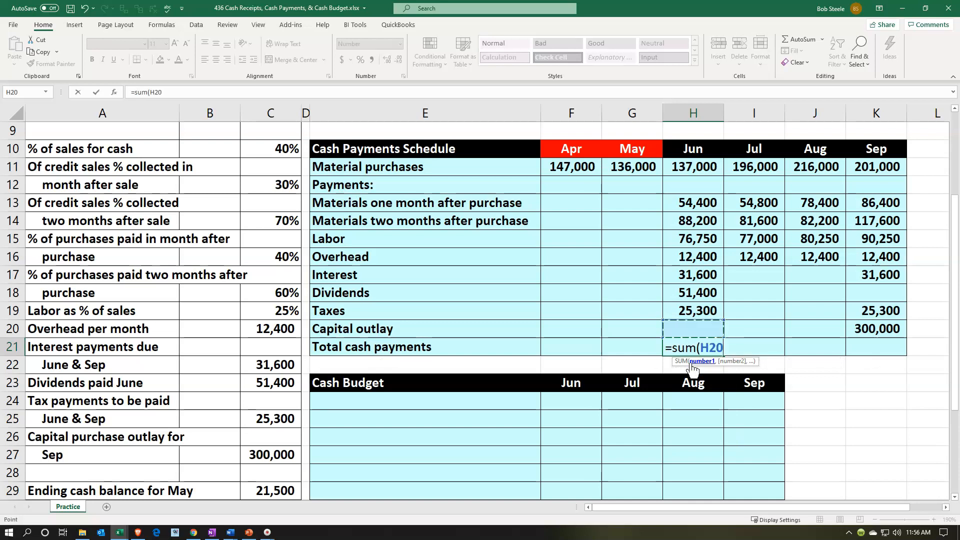
key("shift+Up")
key("shift+Up")
key("shift+Up")
key("shift+Up")
key("shift+Up")
key("shift+Up")
key("shift+Up")
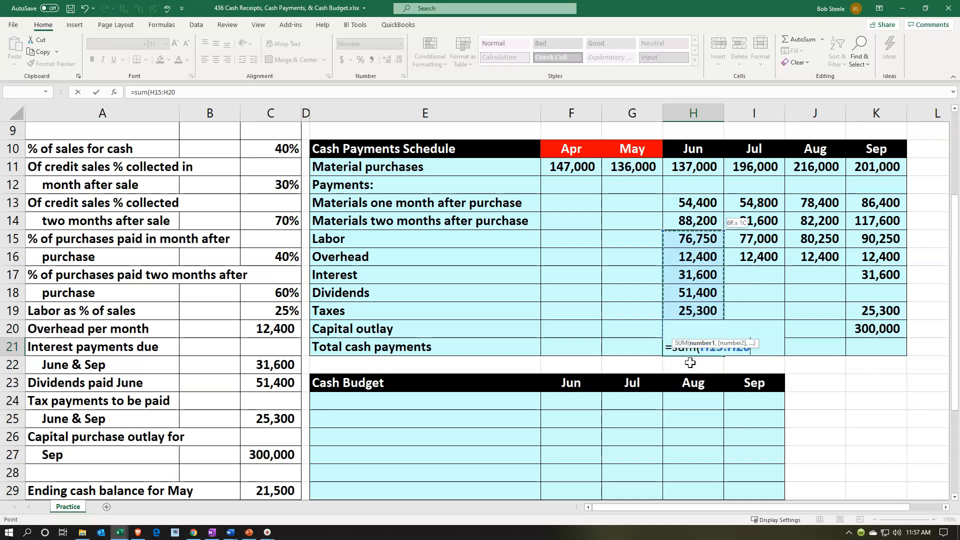
key("Return")
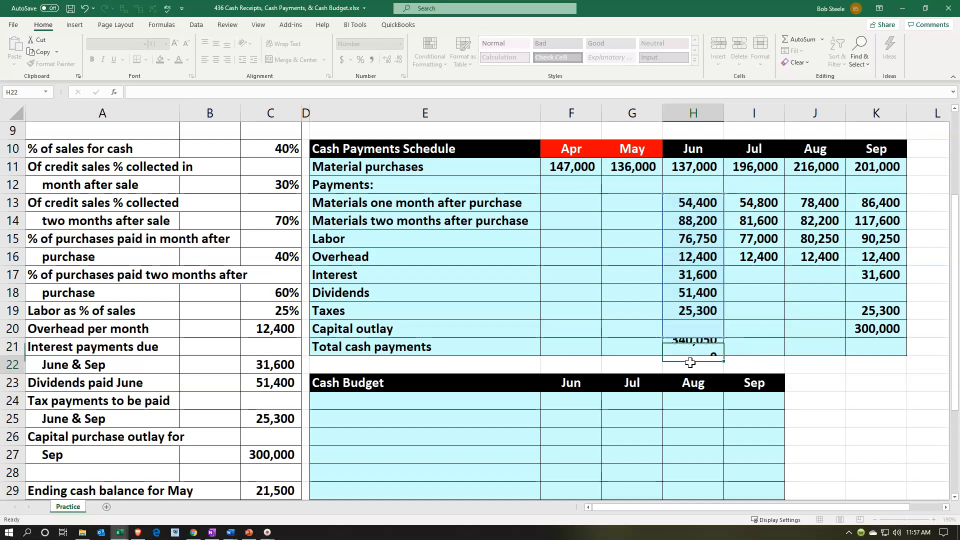
Copy June's total cash payments formula to July through September in I21:K21 and check the September and August sum ranges
key("Up")
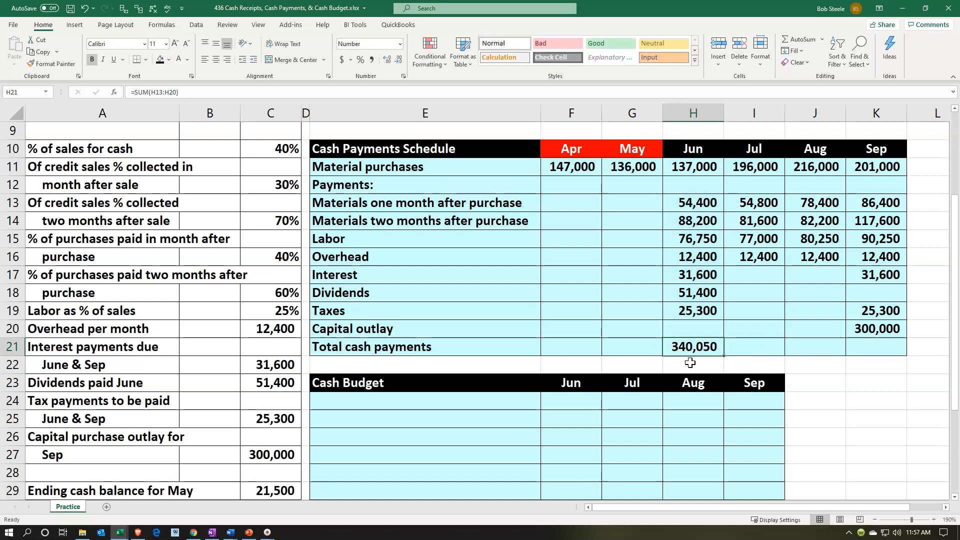
key("ctrl+c")
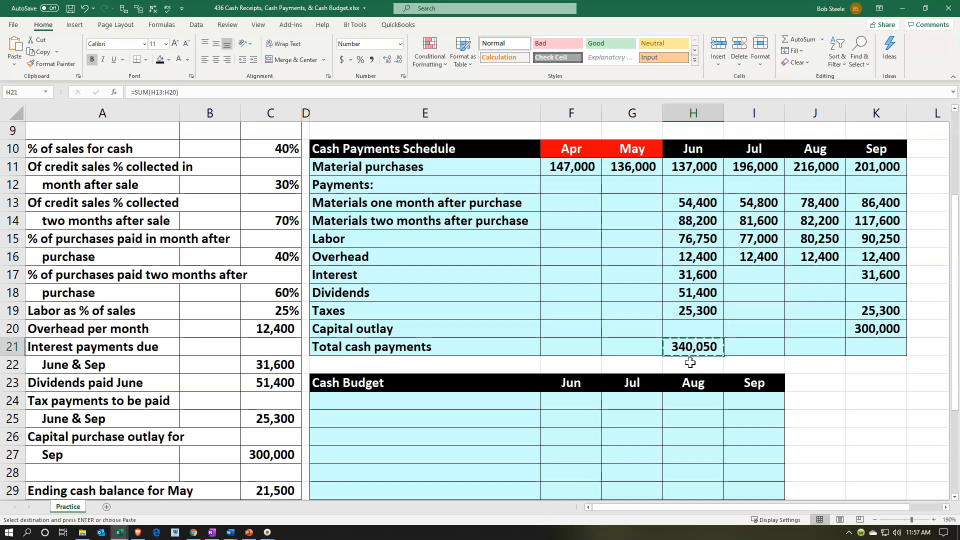
key("Right")
key("shift+Right")
key("shift+Right")
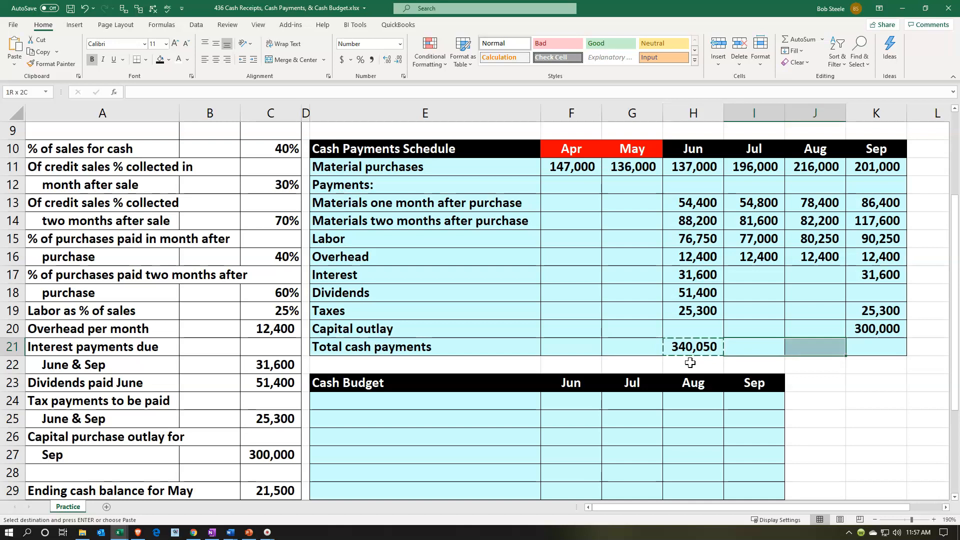
key("ctrl+v")
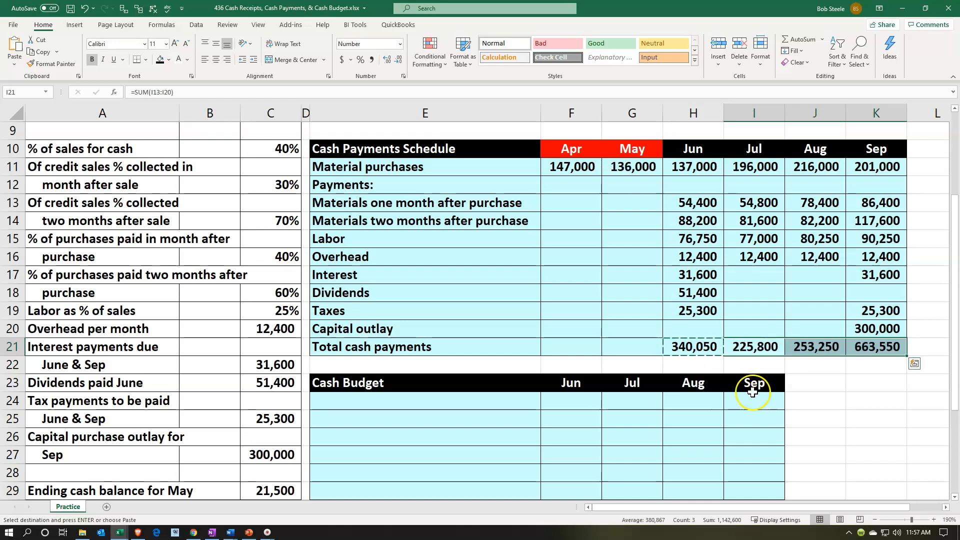
double_click(885, 346)
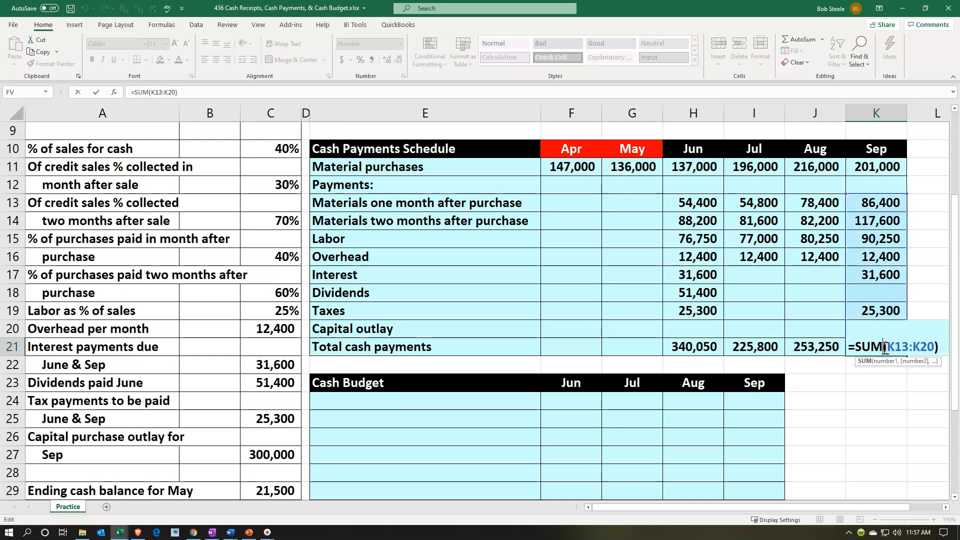
key("Escape")
double_click(828, 349)
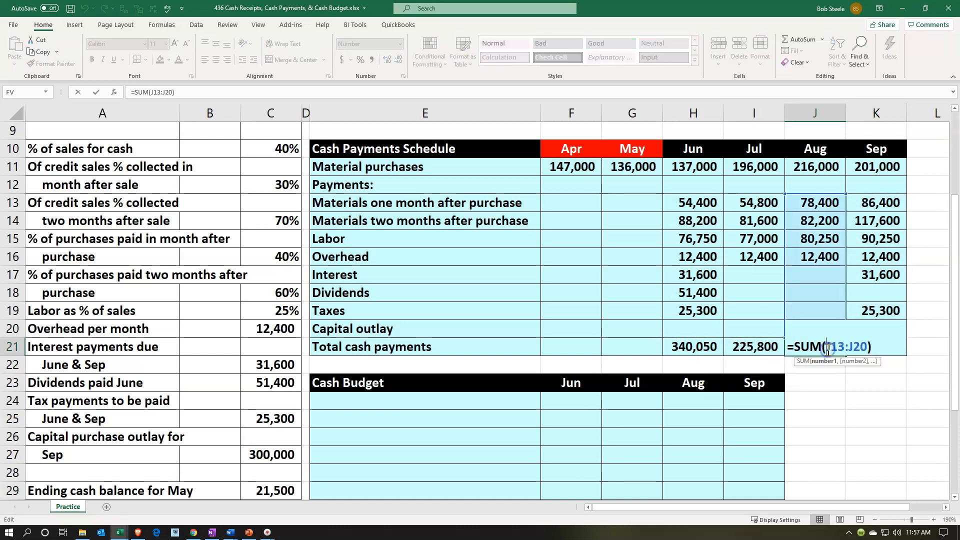
key("Return")
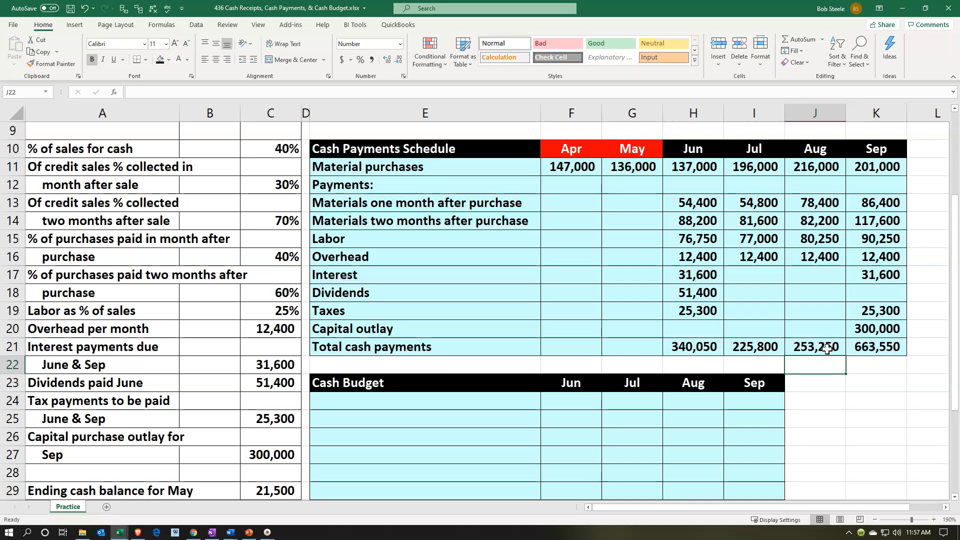
Enter 0 for July's interest, dividends and taxes in I17:I19
left_click(751, 279)
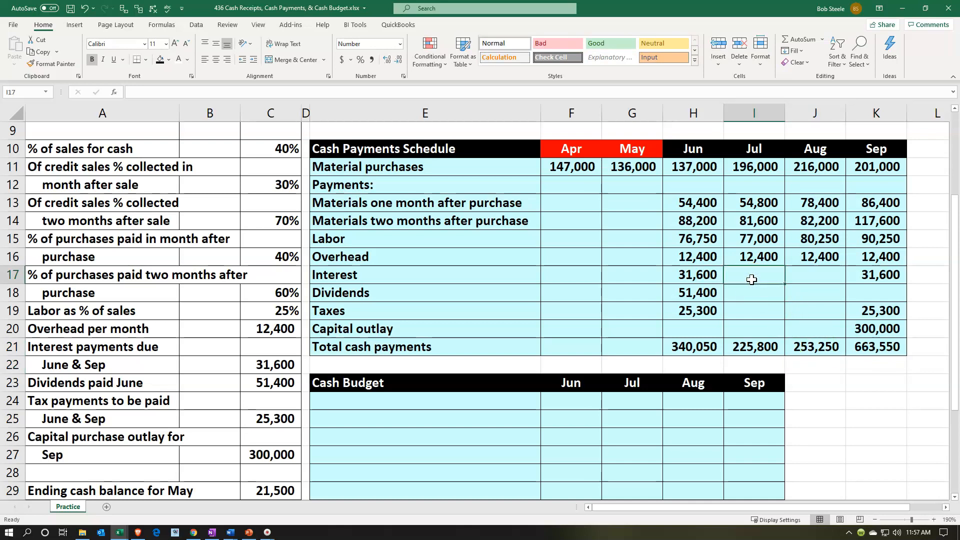
type("0")
key("Return")
type("0")
key("Return")
type("00")
key("Return")
Enter 0 for June's capital outlay in H20
key("Left")
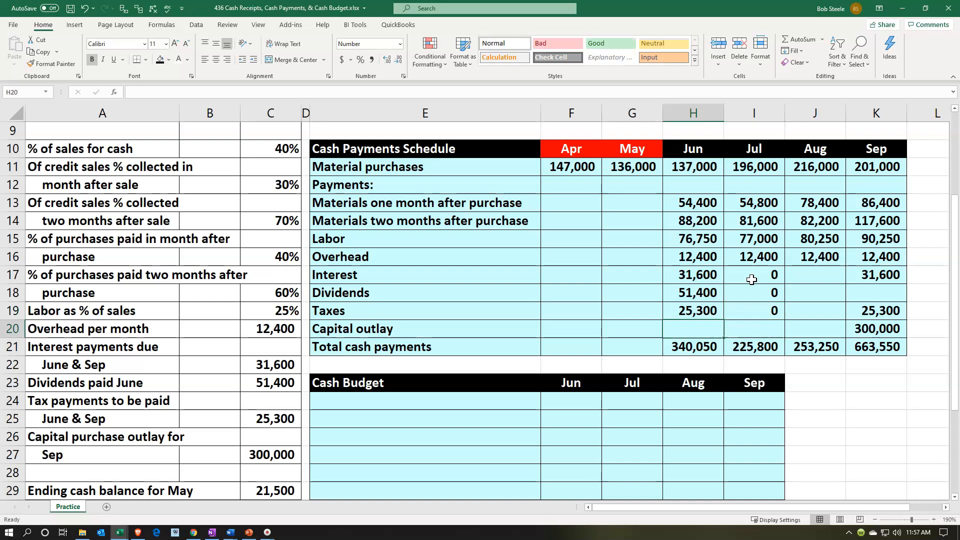
type("0")
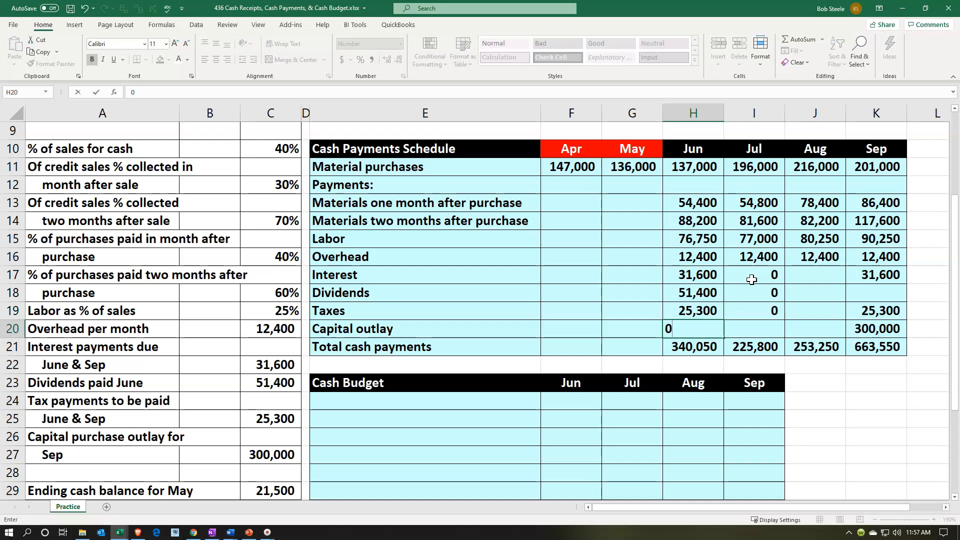
key("Tab")
Underline the June to September capital outlay amounts in H20:K20
left_click(711, 328)
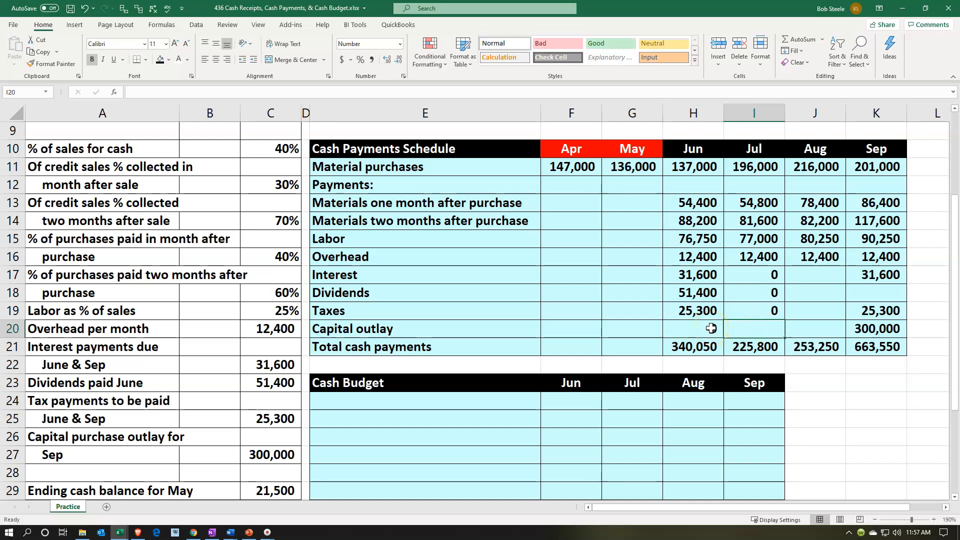
left_click_drag(711, 328, 856, 328)
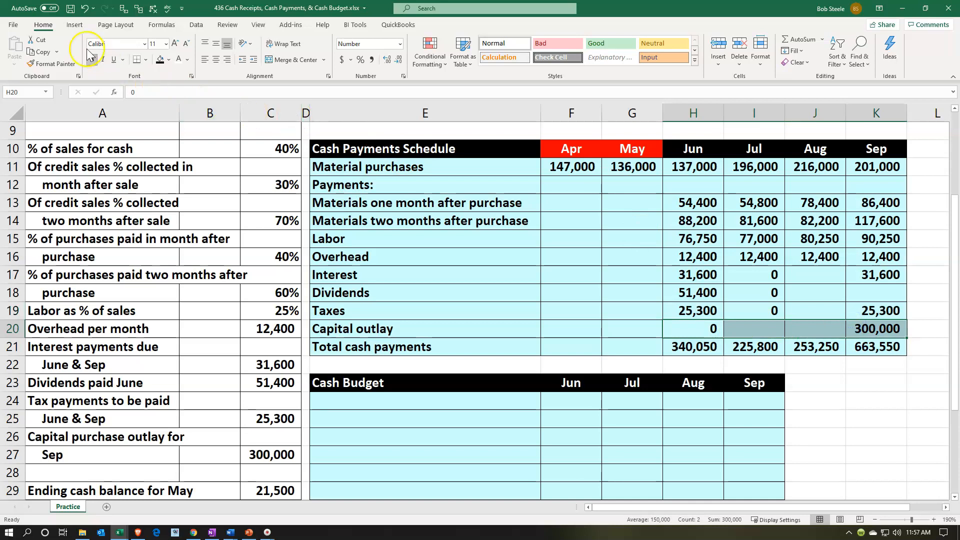
left_click(114, 59)
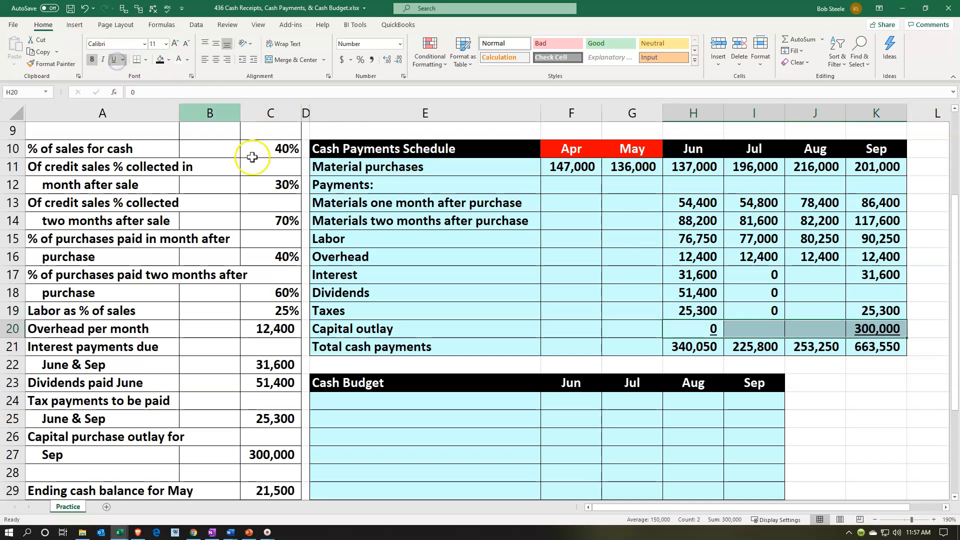
Enter 0 for the July and August capital outlay in I20 and J20
left_click(691, 324)
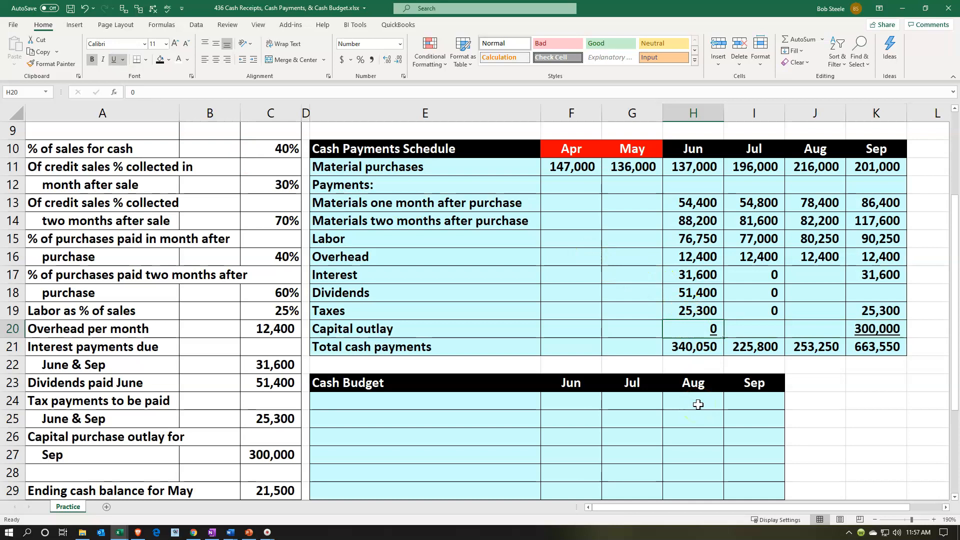
key("Right")
type("0")
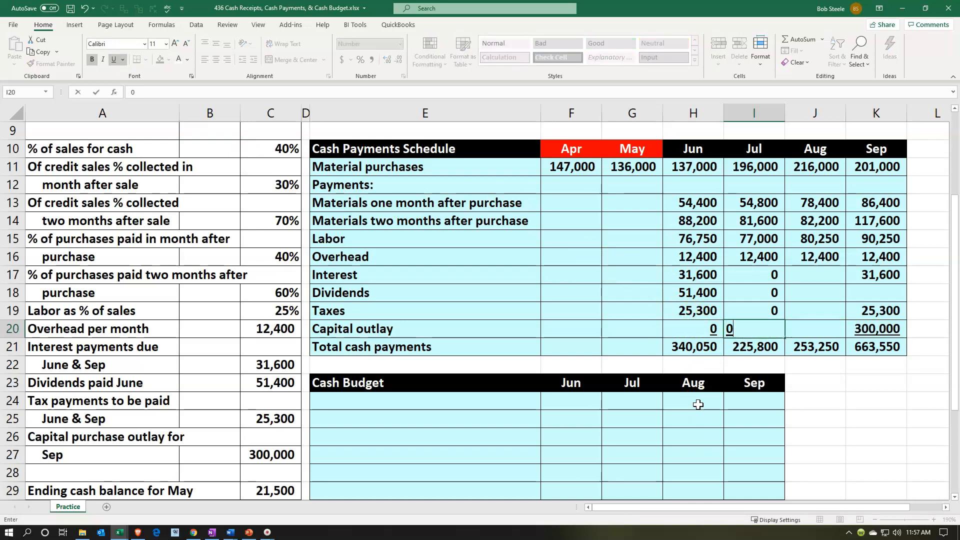
key("Right")
type("0")
Enter 0 for August's interest, dividends and taxes in J17:J19
key("Up")
key("Up")
key("Up")
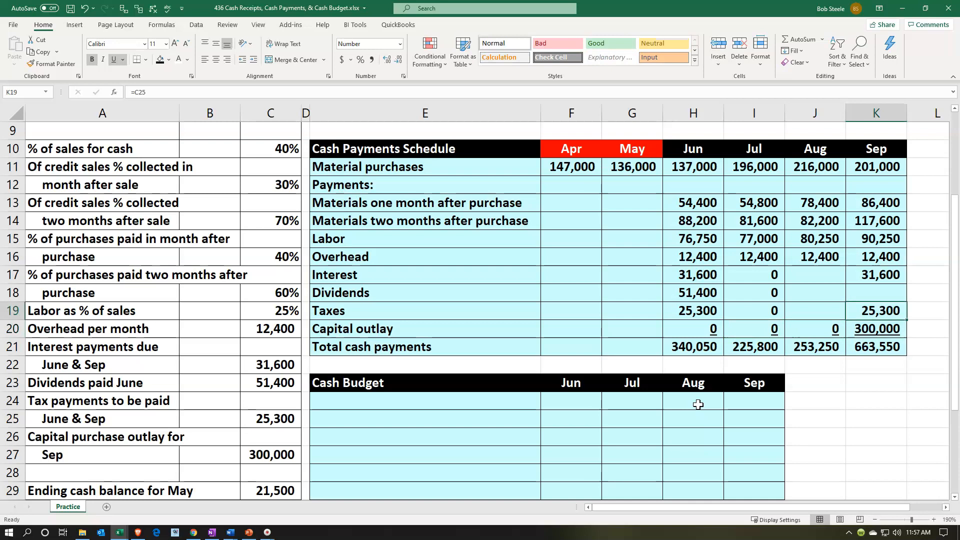
type("0")
key("Return")
type("0")
key("Return")
type("0")
key("Return")
Enter 0 for September's dividends in K18
key("Up")
key("Up")
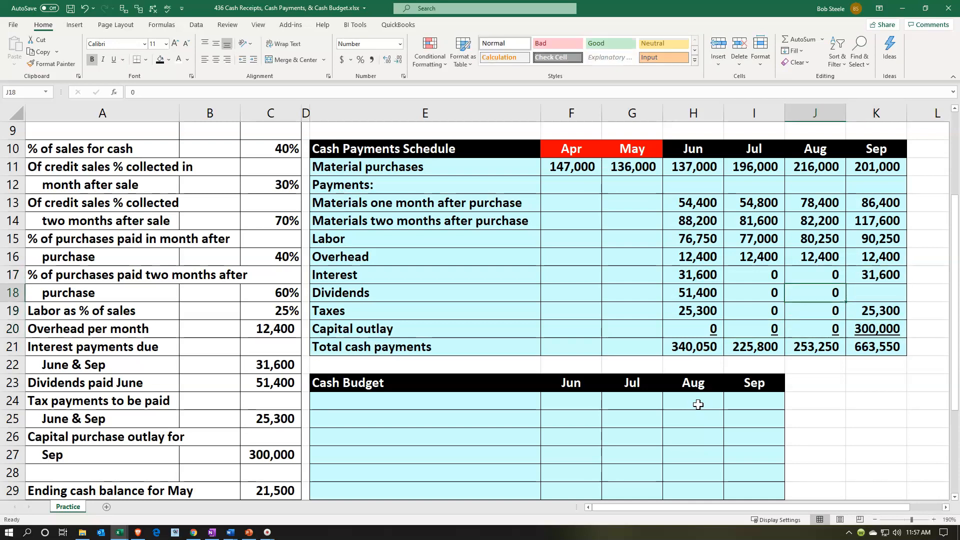
key("Right")
type("0")
key("Return")
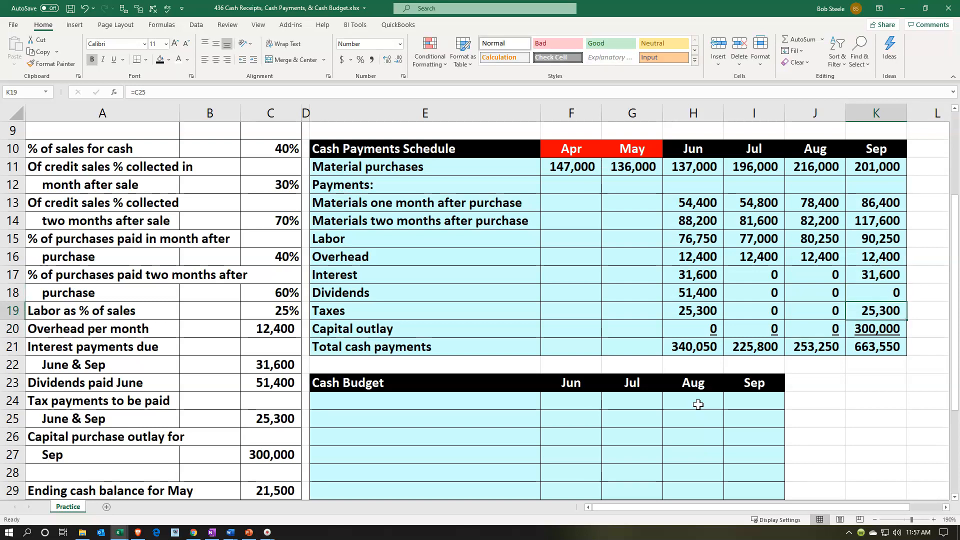
Apply a double underline to the total cash payments in H21:K21
left_click_drag(697, 347, 856, 347)
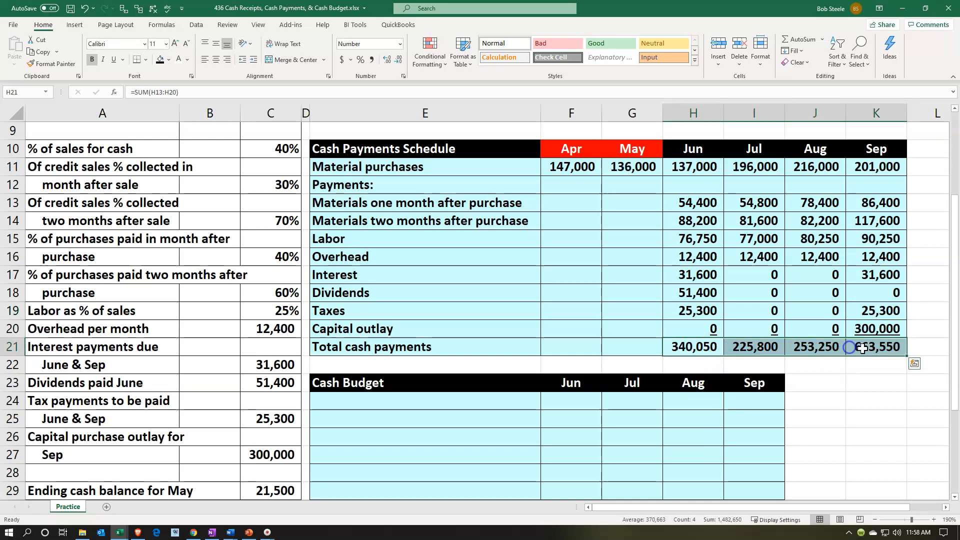
left_click(122, 59)
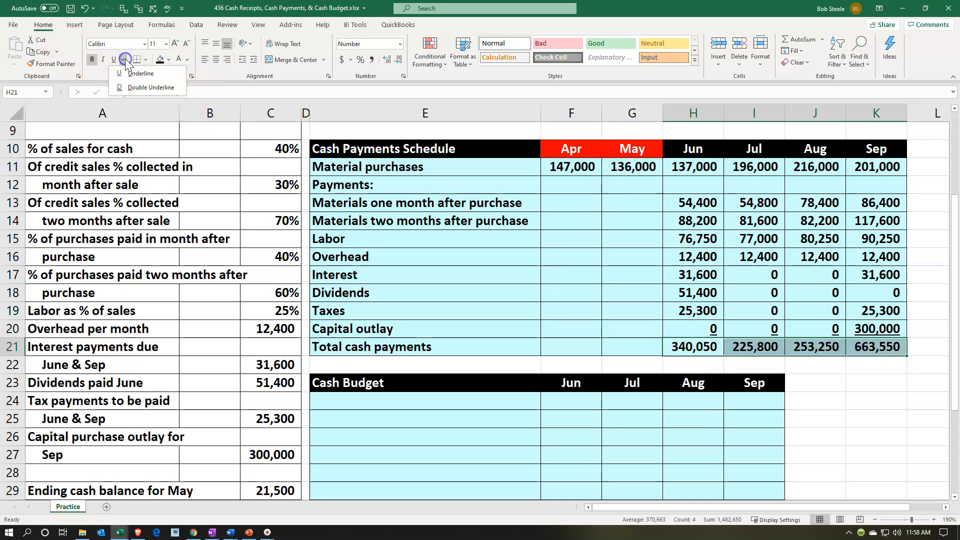
left_click(134, 88)
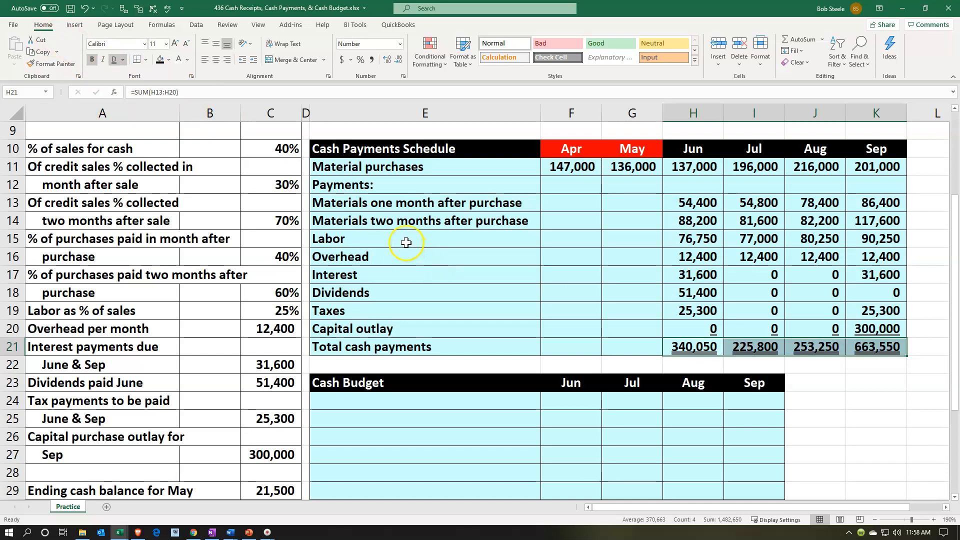
Indent the payment labels in E13:E20, from Materials one month after purchase through Capital outlay, one level
left_click_drag(406, 243, 410, 321)
left_click_drag(375, 203, 377, 328)
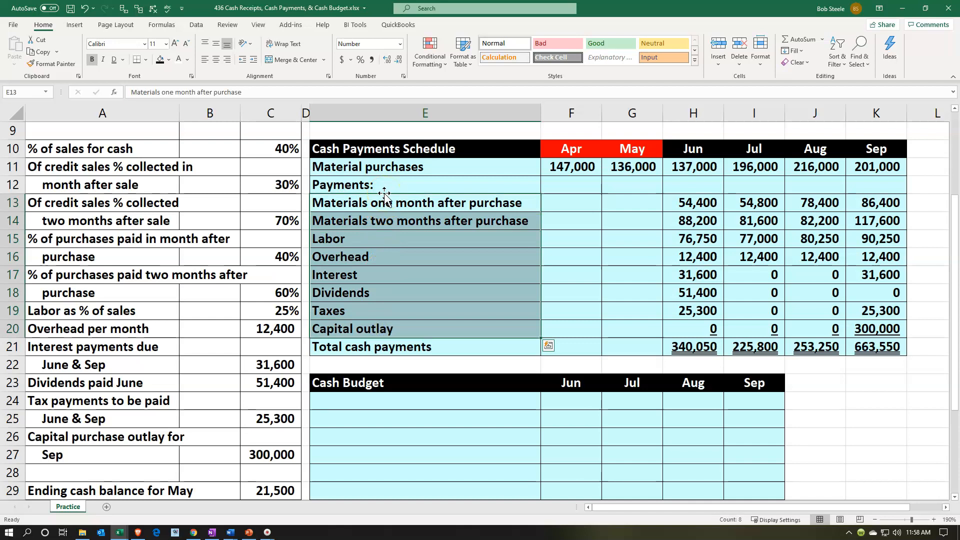
left_click(253, 59)
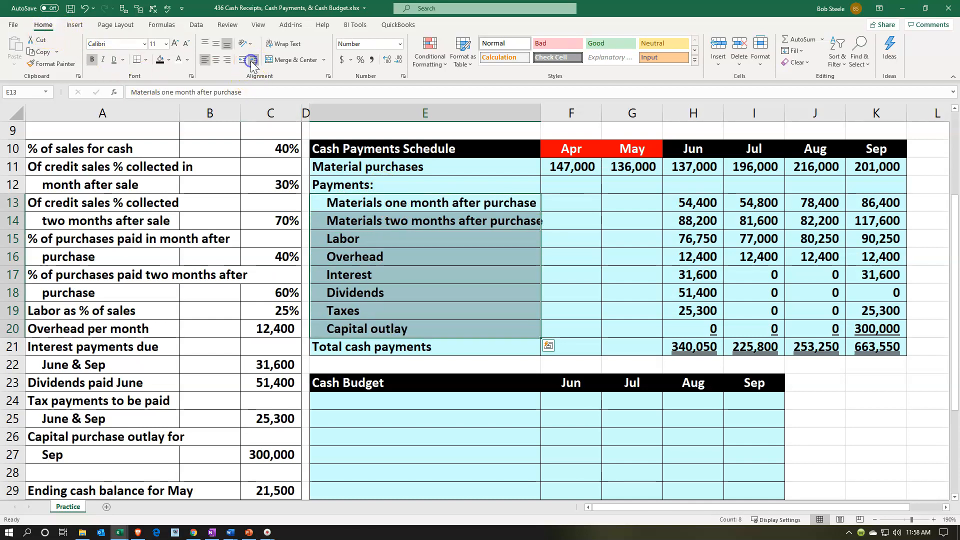
left_click(566, 233)
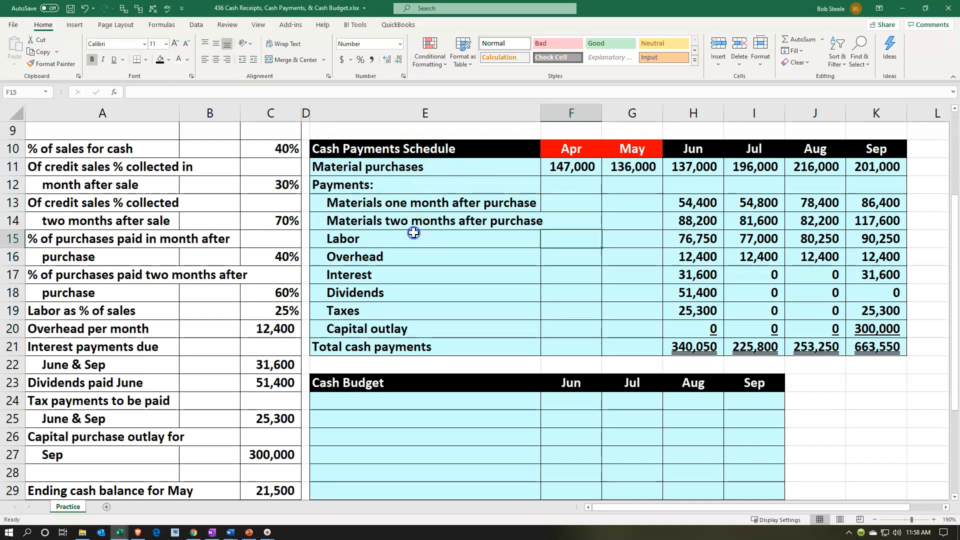
Review the blank Cash Budget and the cash balance assumptions, including the maximum desired balance in C33
scroll(421, 235, "down", 2)
scroll(420, 234, "down", 3)
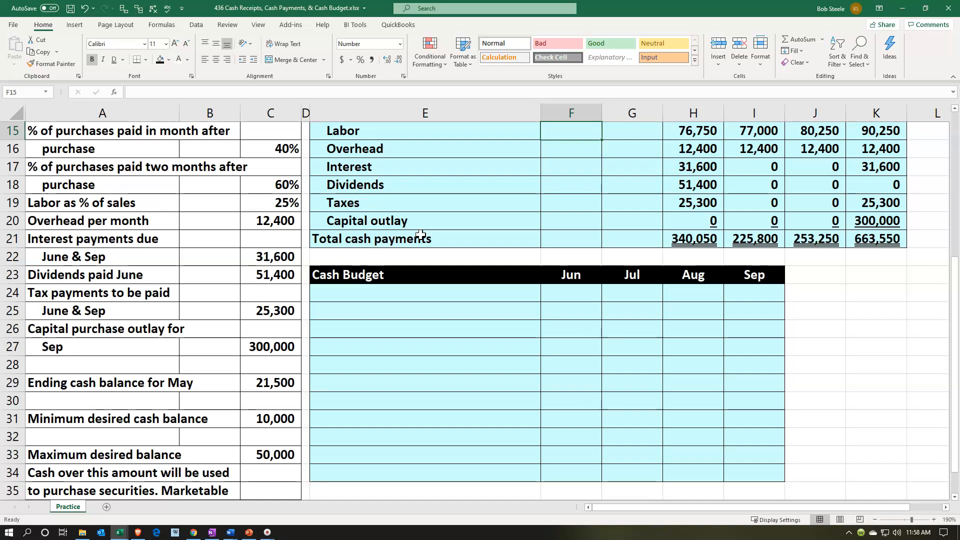
left_click(331, 429)
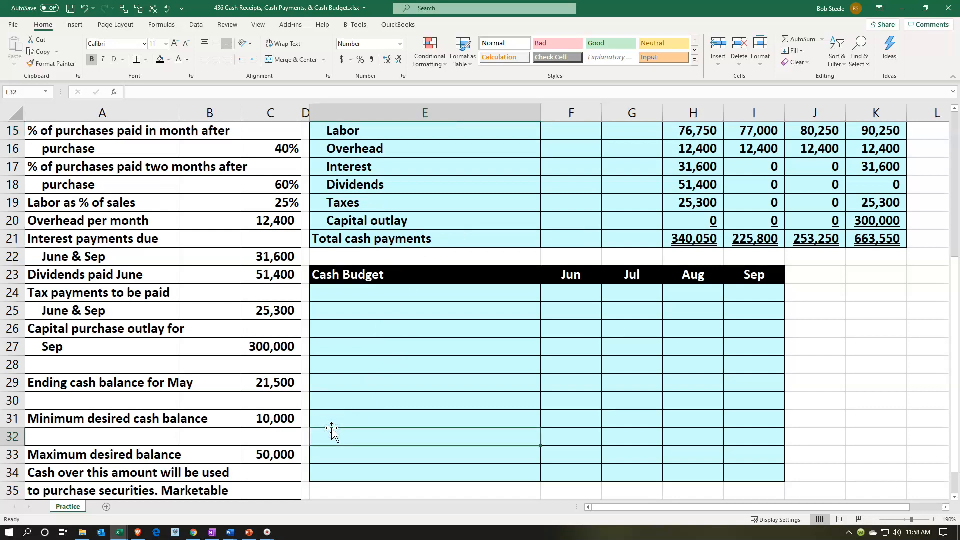
left_click(293, 455)
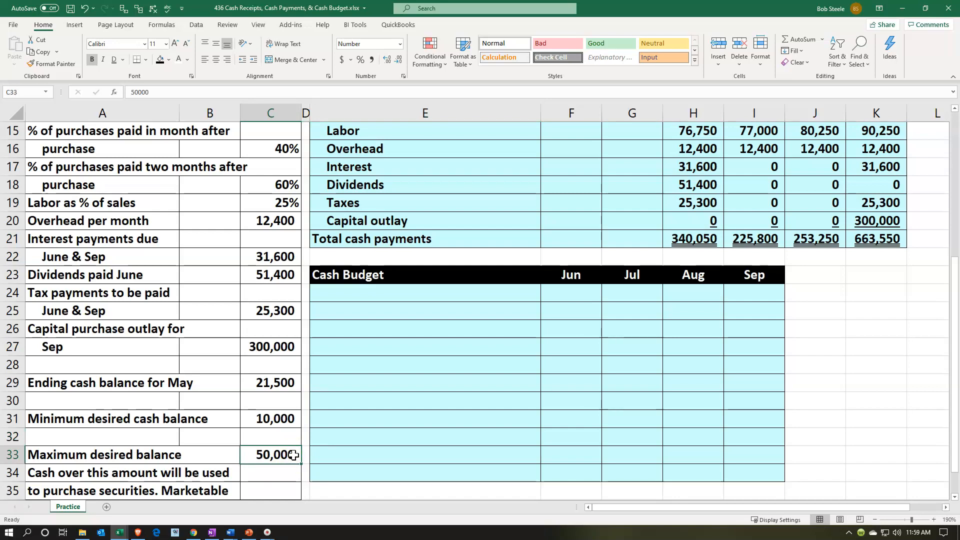
Label the first Cash Budget row in E24 by linking it to the Total cash receipts label in E8
left_click(292, 347)
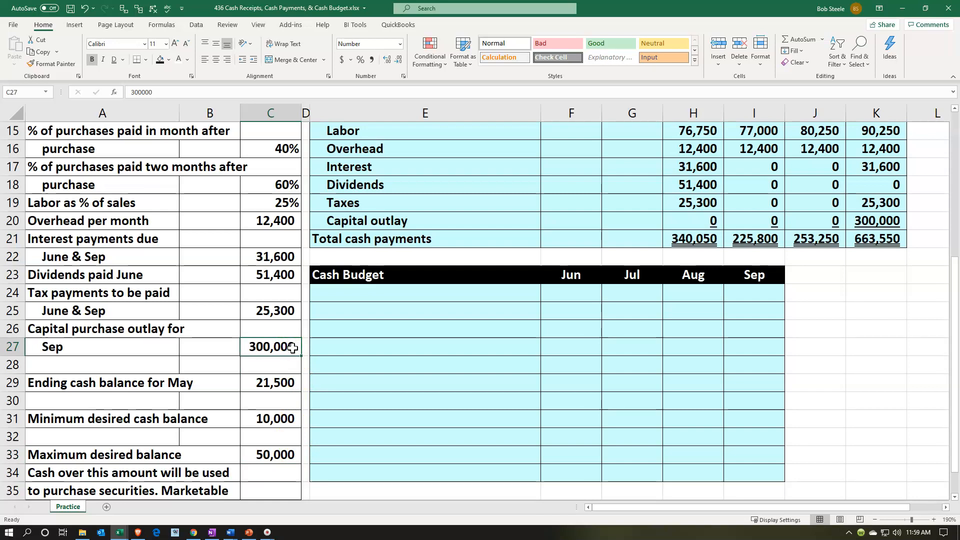
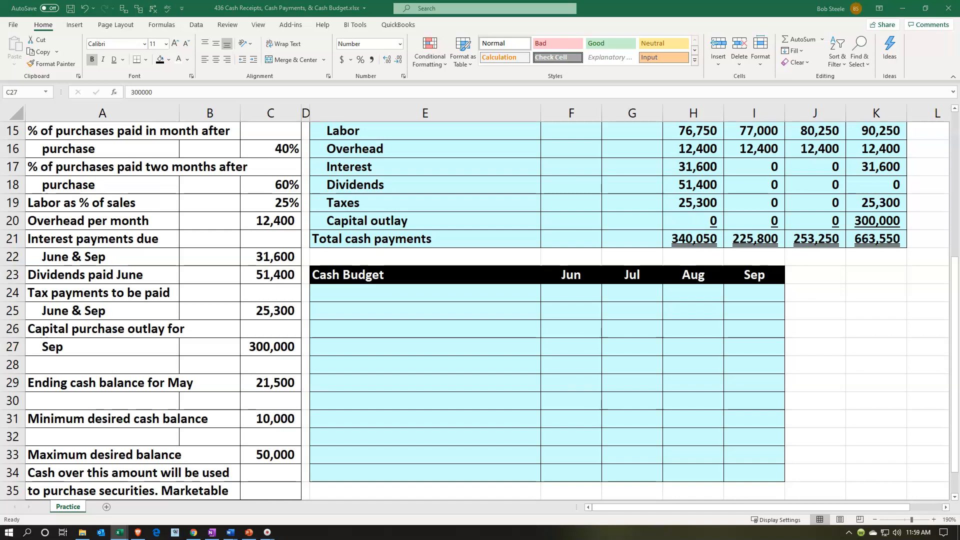
key("ctrl+c")
left_click(422, 294)
scroll(457, 431, "up", 1)
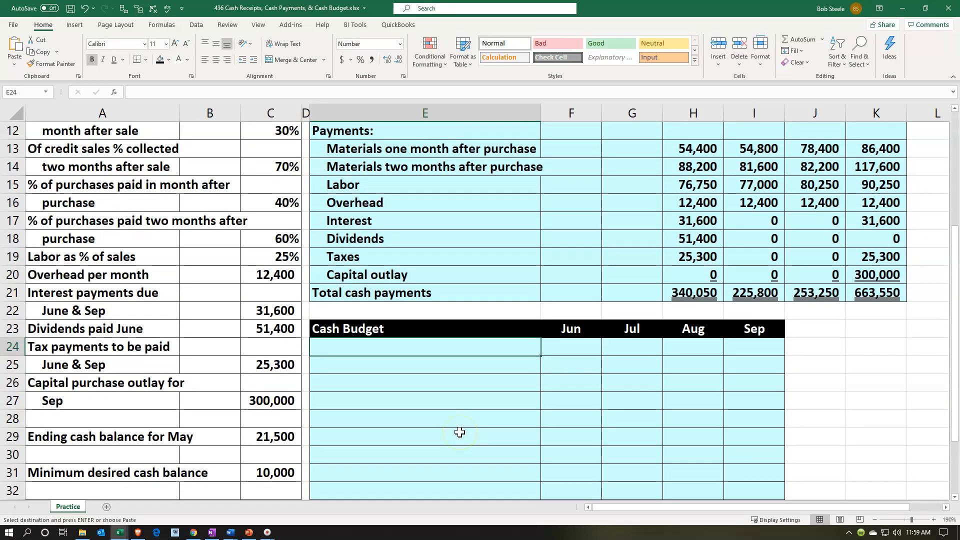
type("=")
key("Up")
key("Up")
key("Up")
key("Up")
key("Up")
key("Up")
key("Up")
key("Up")
key("Up")
key("Up")
key("Up")
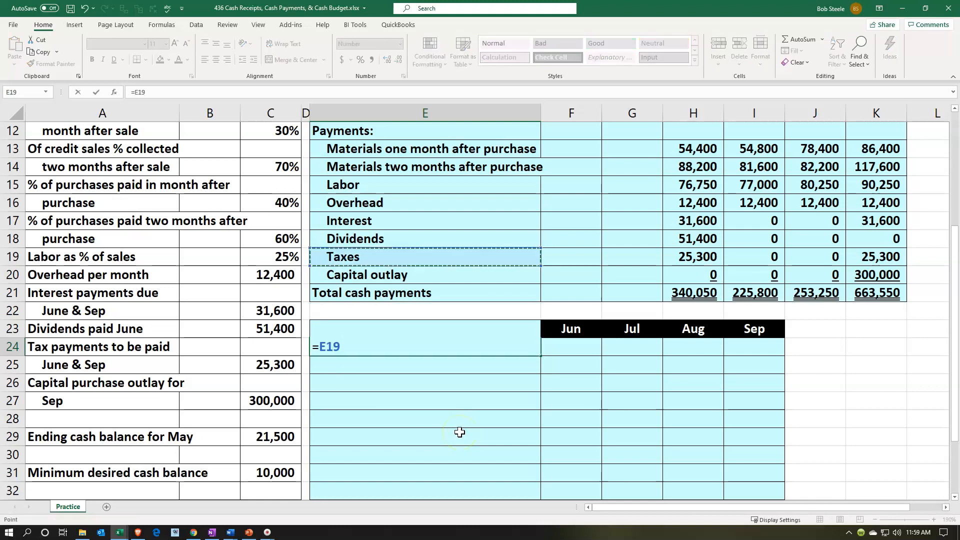
key("Up")
key("Up")
key("Up")
key("Up")
key("Up")
key("Up")
key("Up")
key("Up")
key("Up")
key("Up")
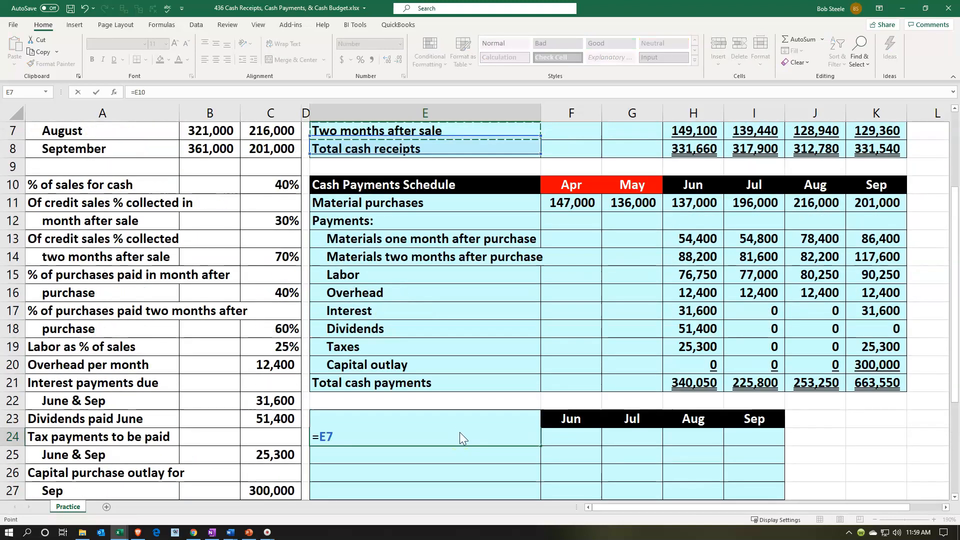
key("Up")
key("Up")
key("Down")
key("Down")
key("Down")
key("Down")
key("Down")
key("Down")
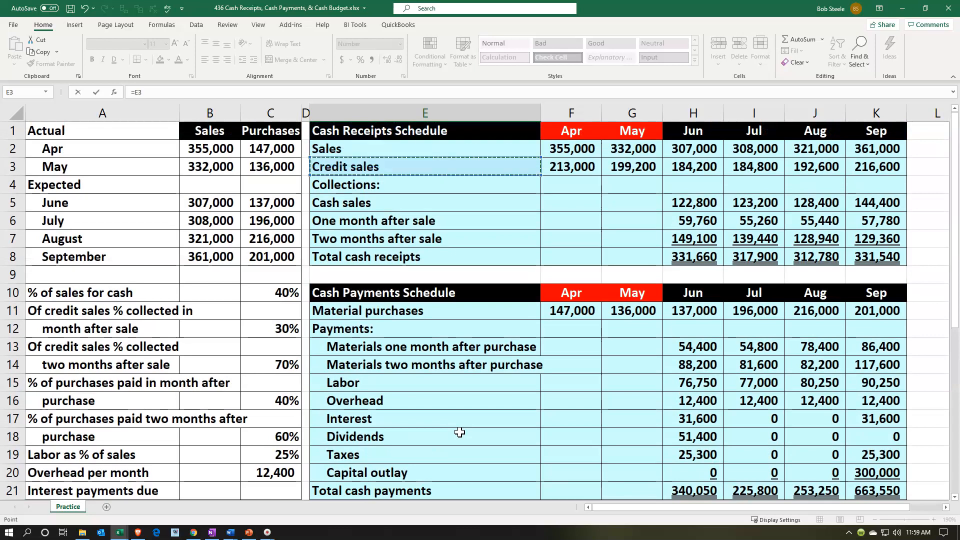
key("Down")
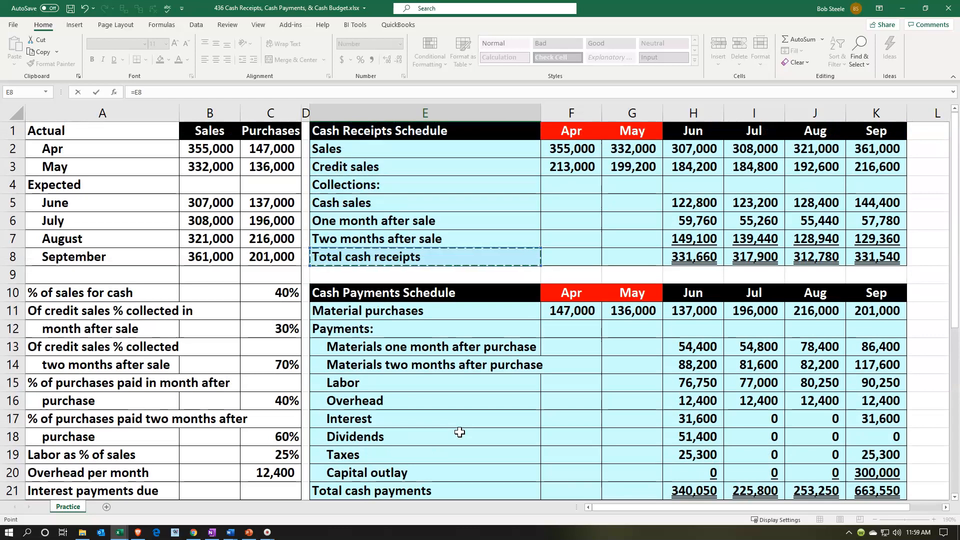
key("Escape")
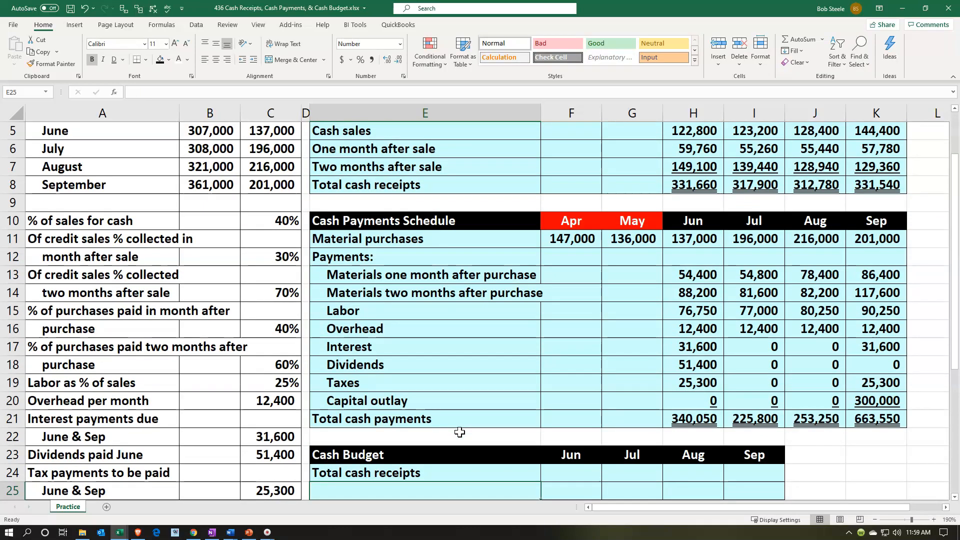
Link June's total cash receipts in F24 of the Cash Budget to H8 in the receipts schedule
type("=")
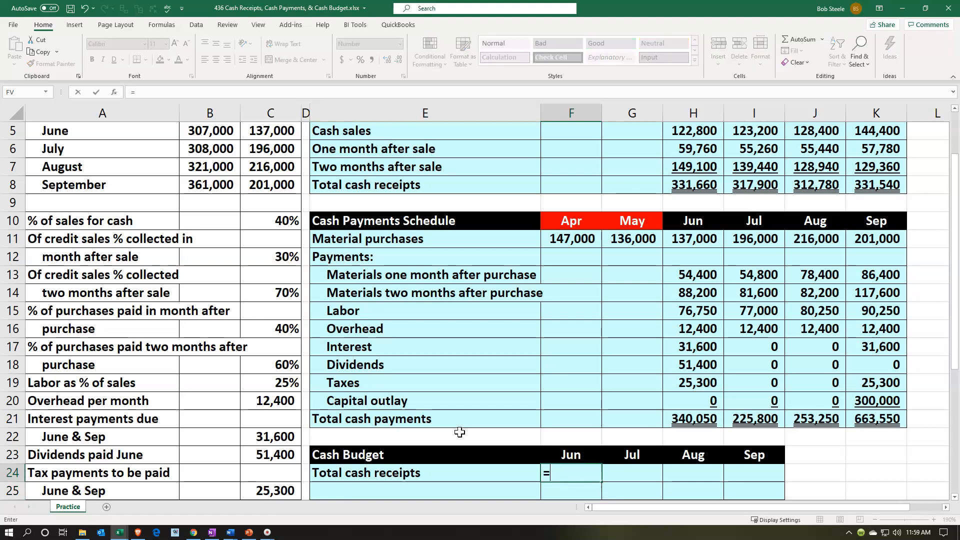
scroll(768, 368, "up", 2)
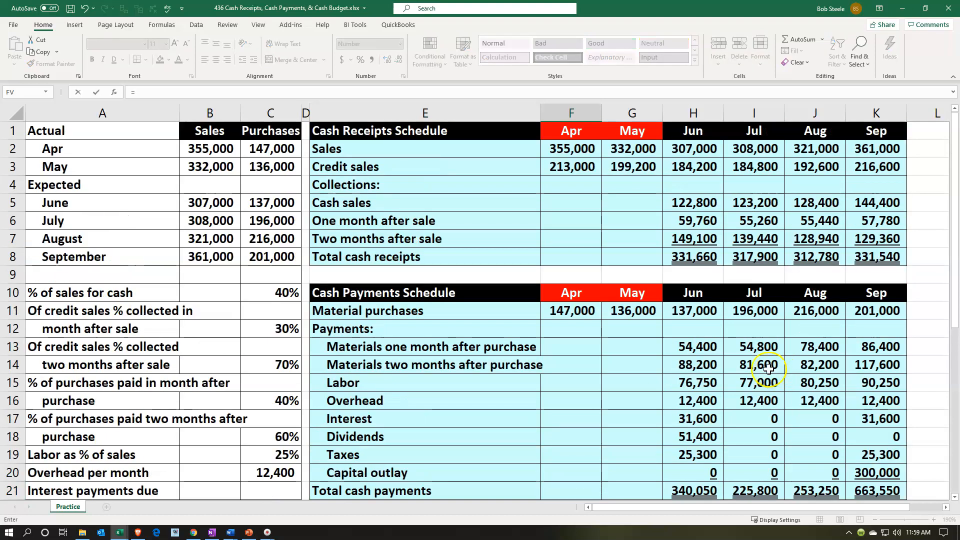
left_click(698, 262)
key("ctrl+Return")
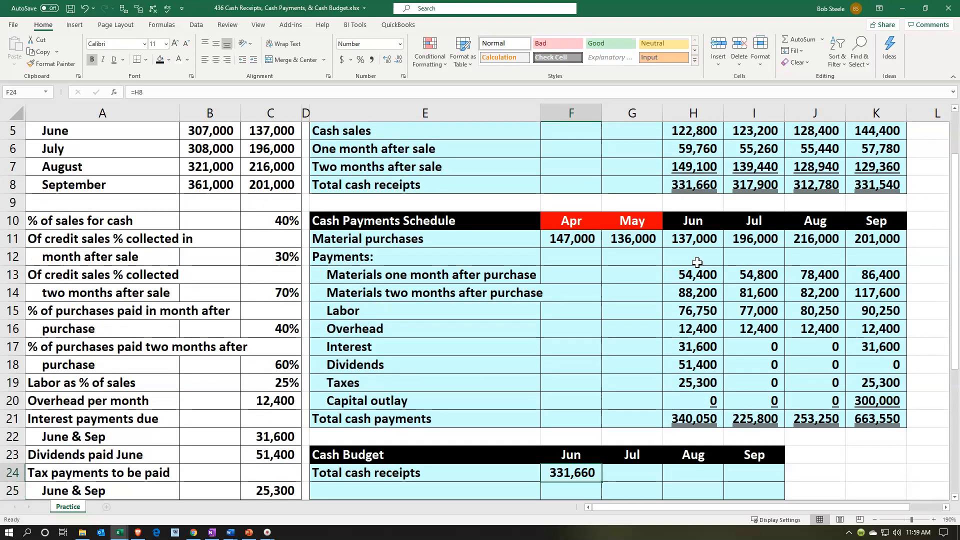
Copy June's total cash receipts formula across July to September in G24:I24 and compare with H8:K8
key("ctrl+c")
key("Right")
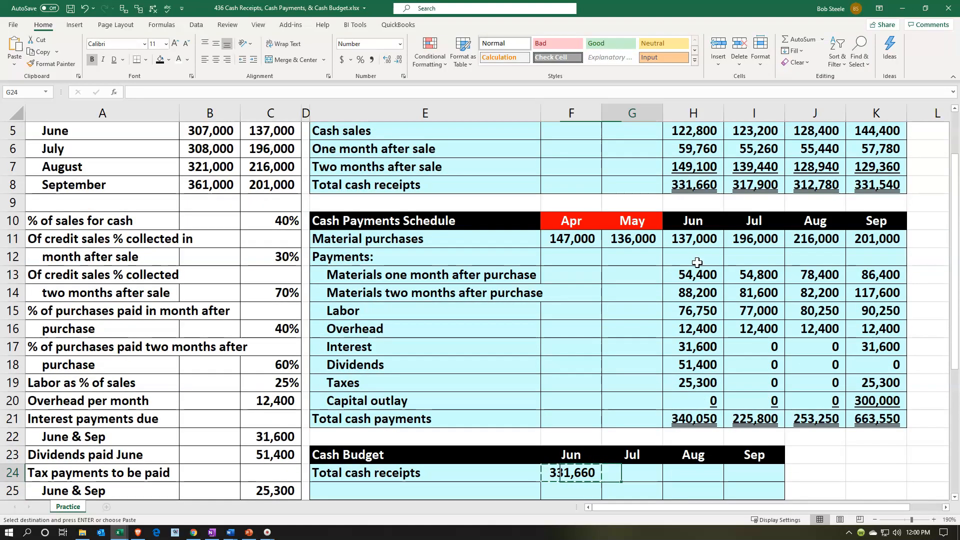
key("shift+Right")
key("shift+Right")
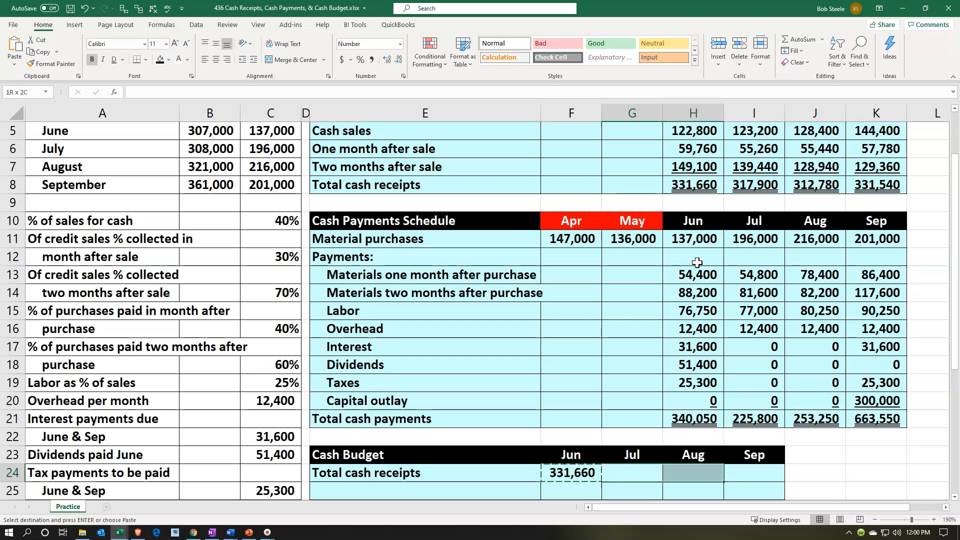
key("ctrl+v")
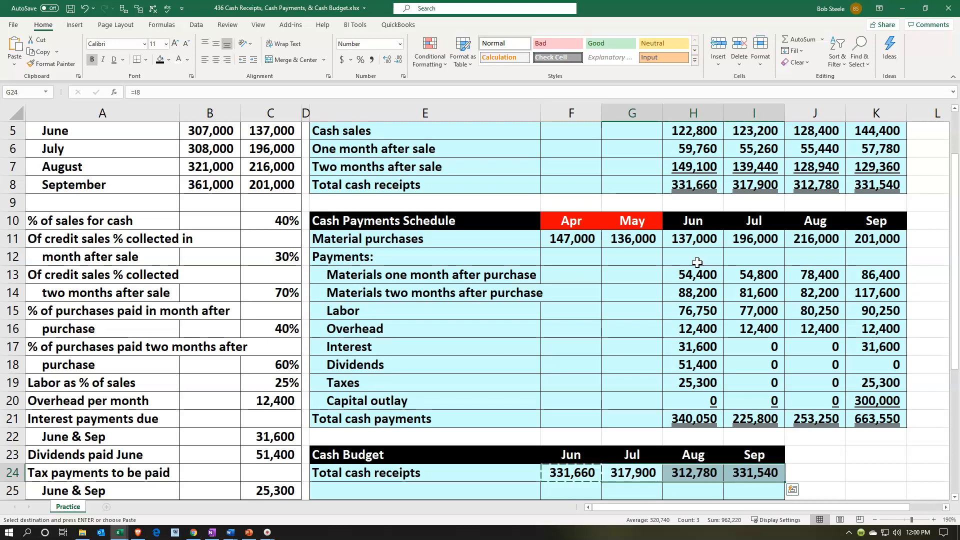
left_click_drag(718, 186, 852, 186)
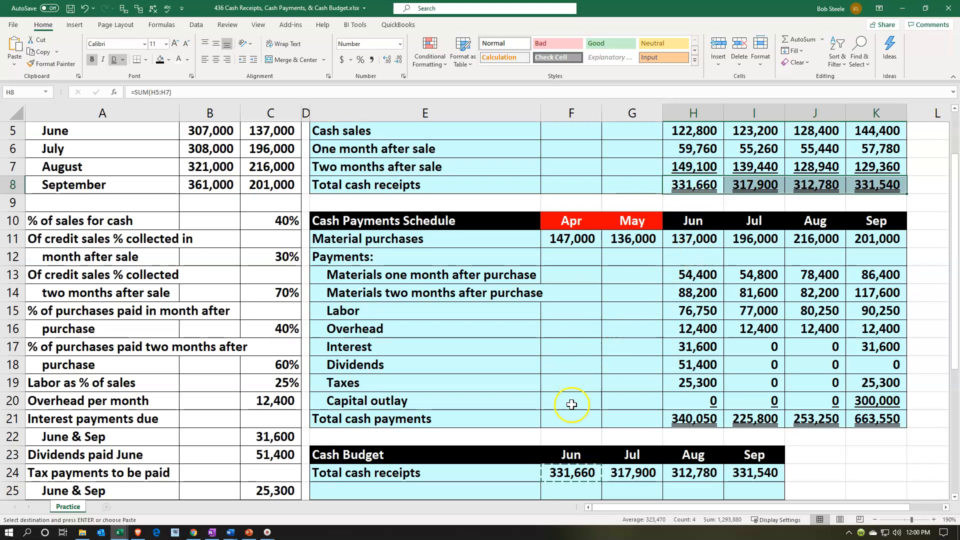
Label Cash Budget row E25 by linking it to the Total cash payments label in E21
left_click(454, 493)
scroll(453, 493, "down", 1)
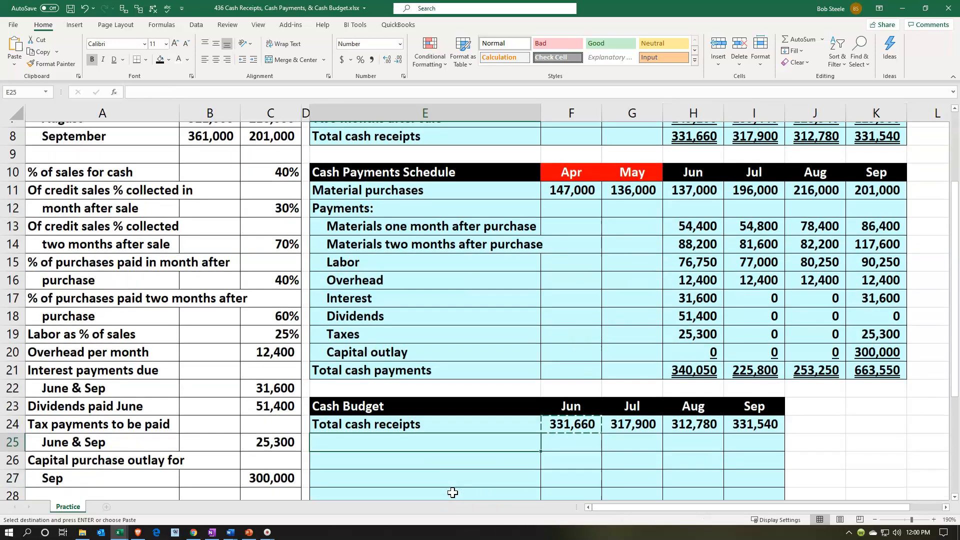
type("=")
key("Up")
key("Up")
key("Up")
key("Up")
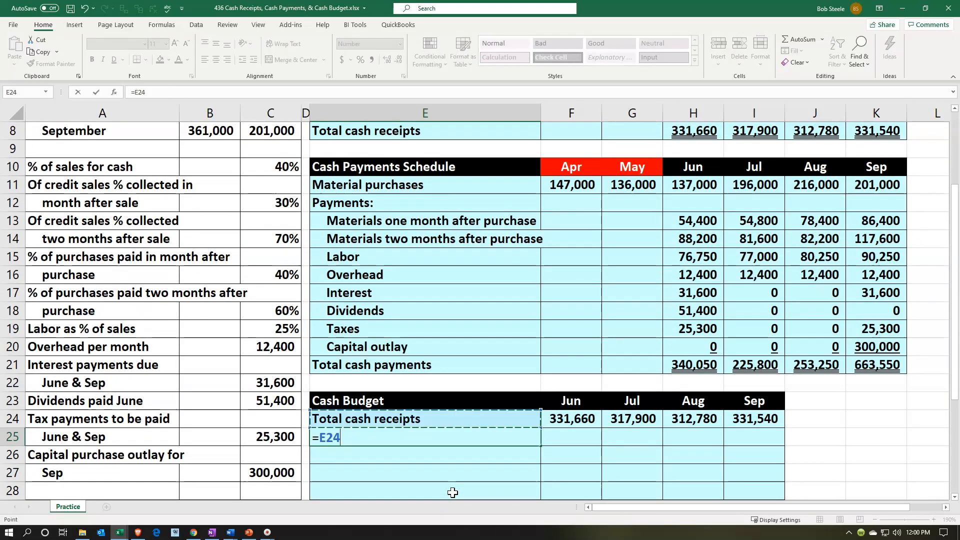
key("Return")
Link June's total cash payments in F25 of the Cash Budget to H21 in the payments schedule
key("Right")
key("Up")
type("=")
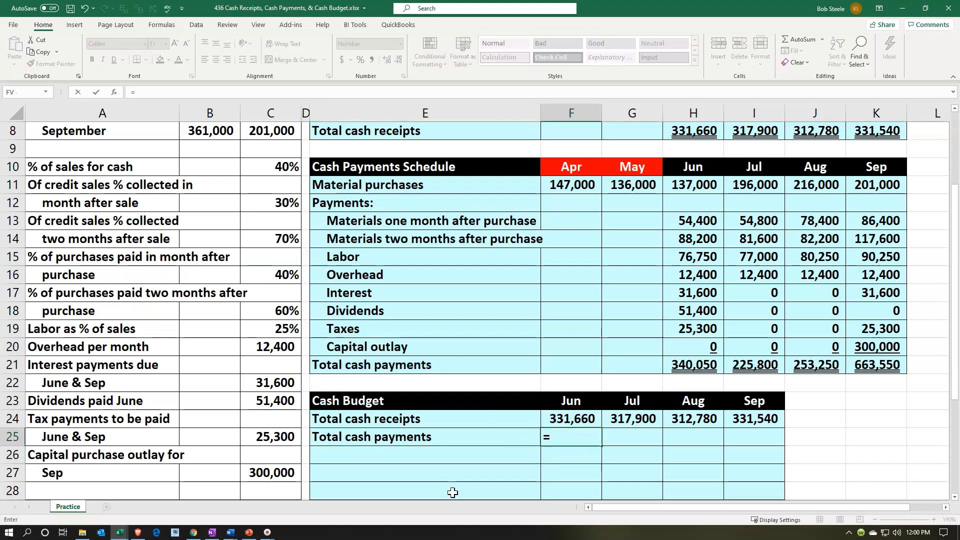
key("Right")
key("Right")
key("Up")
key("Up")
key("Up")
key("Up")
key("Return")
Copy June's total cash payments formula across July to September in G25:I25
key("Up")
key("ctrl+c")
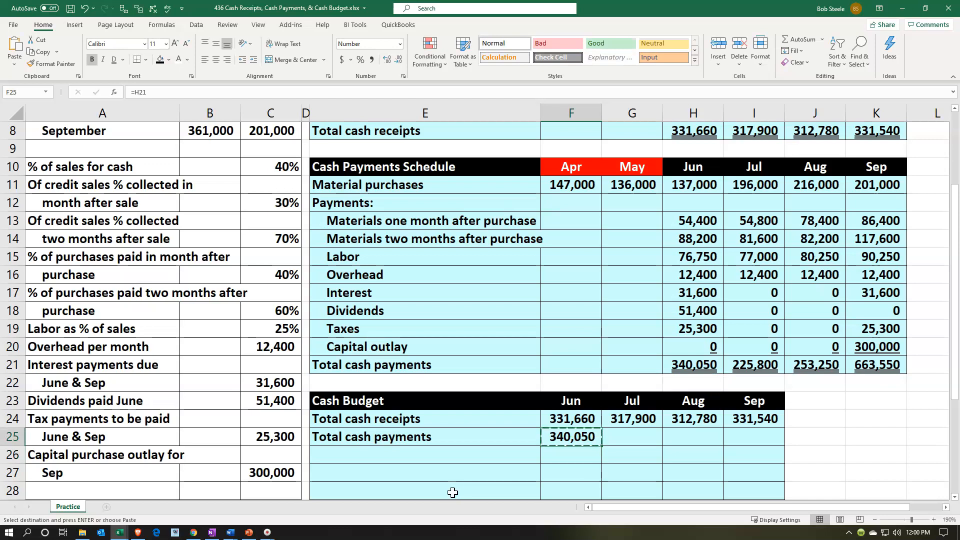
key("Right")
key("shift+Right")
key("shift+Right")
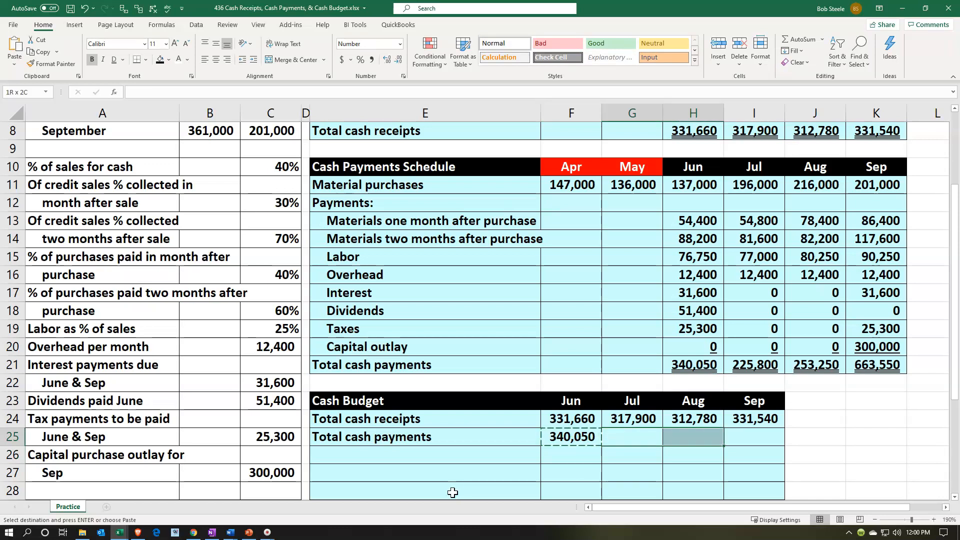
key("ctrl+v")
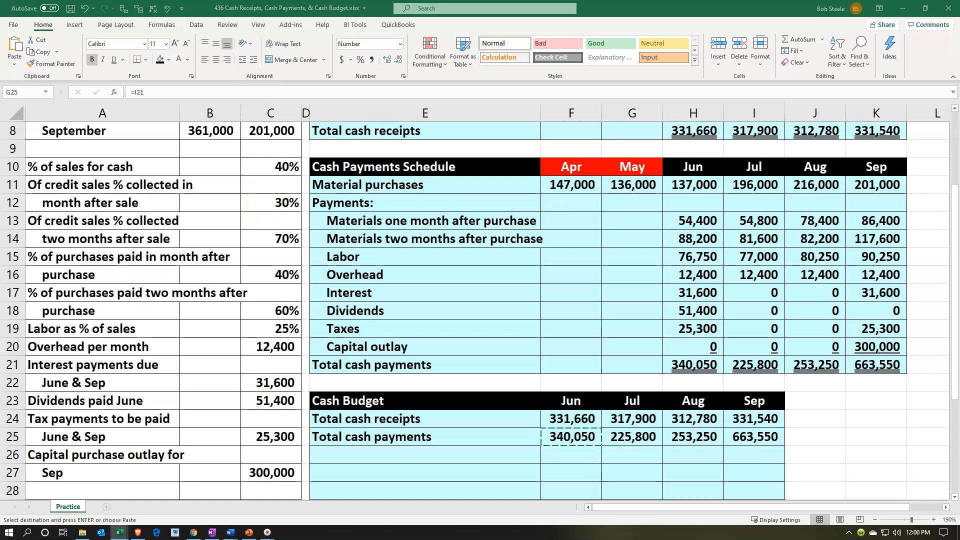
Label E26 Net cash flow and calculate June's amount in F26 as receipts minus payments, =F24-F25
left_click(394, 459)
type("Net cash flow")
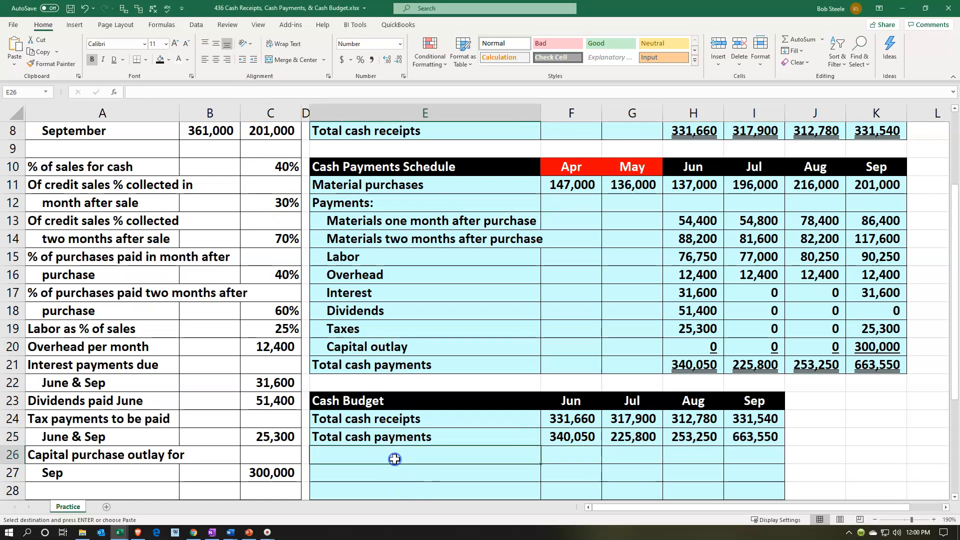
key("Tab")
type("=")
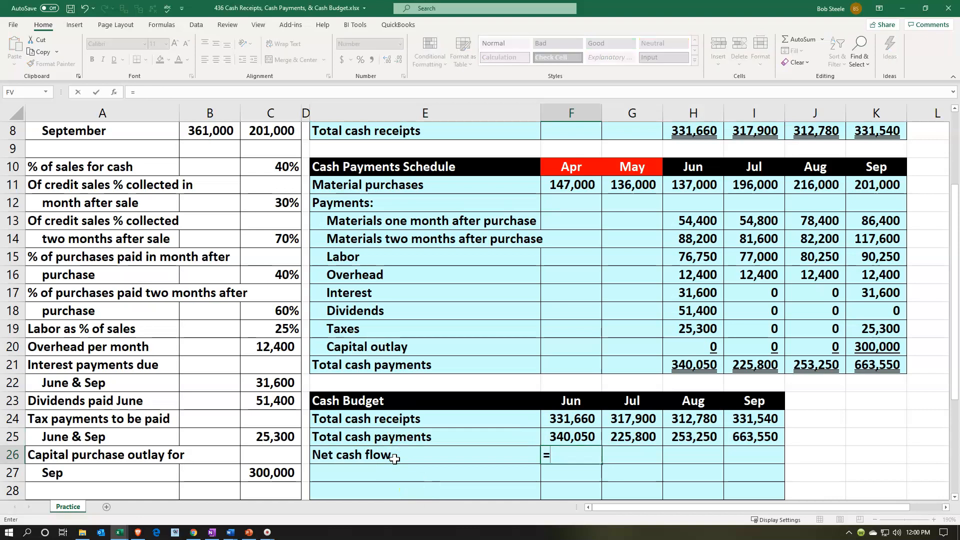
key("Up")
key("Up")
type("-")
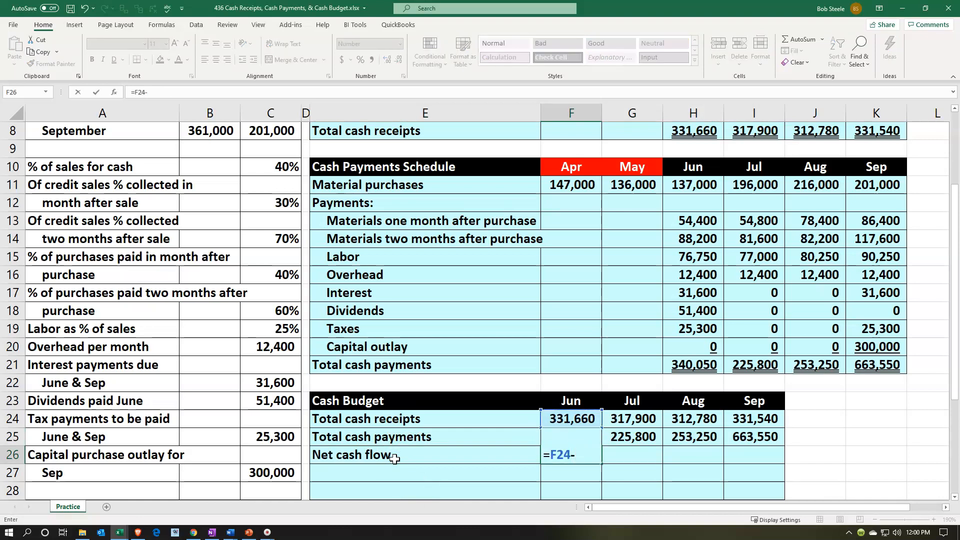
key("Up")
key("Return")
Copy June's net cash flow formula across July to September in G26:I26
key("Up")
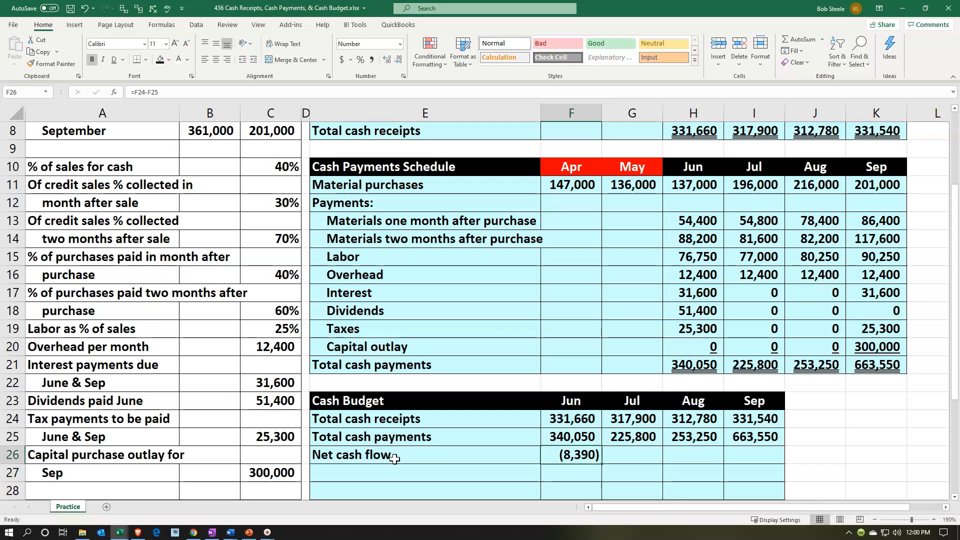
key("ctrl+c")
key("Right")
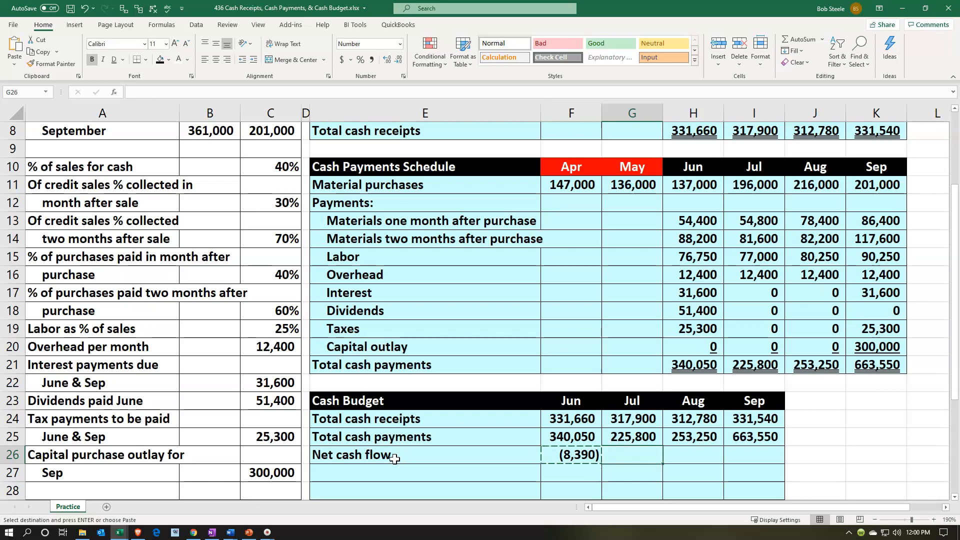
key("shift+Right")
key("shift+Right")
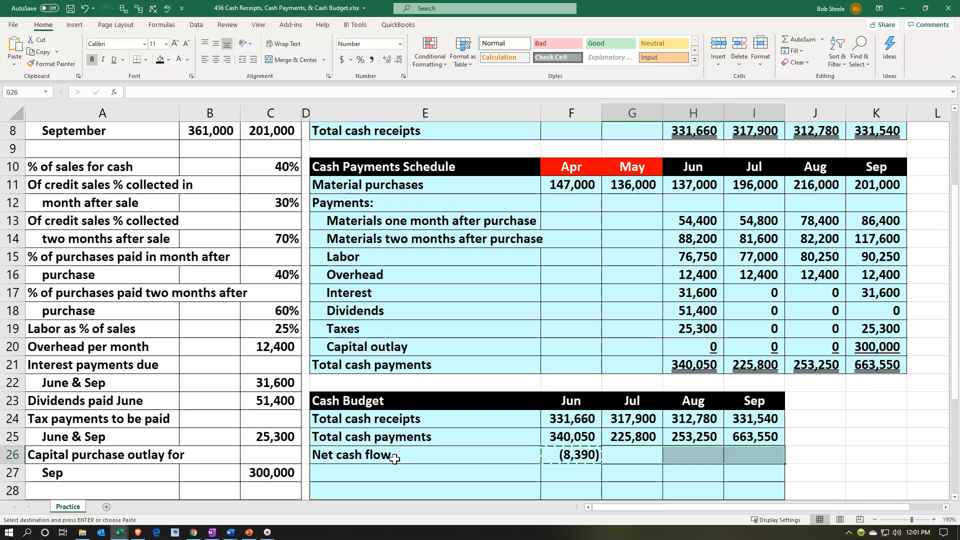
key("ctrl+v")
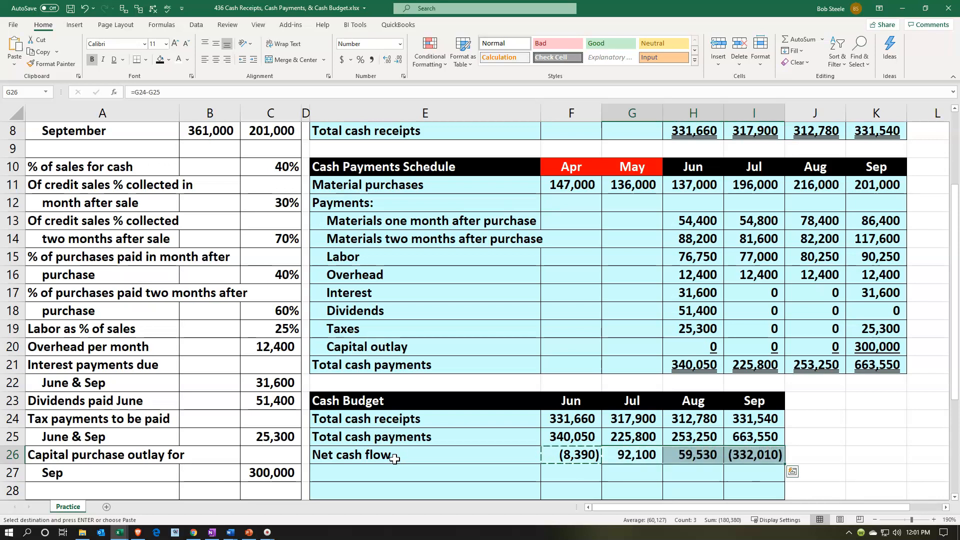
Review the net cash flow for each month from June to September in row 26
left_click(395, 459)
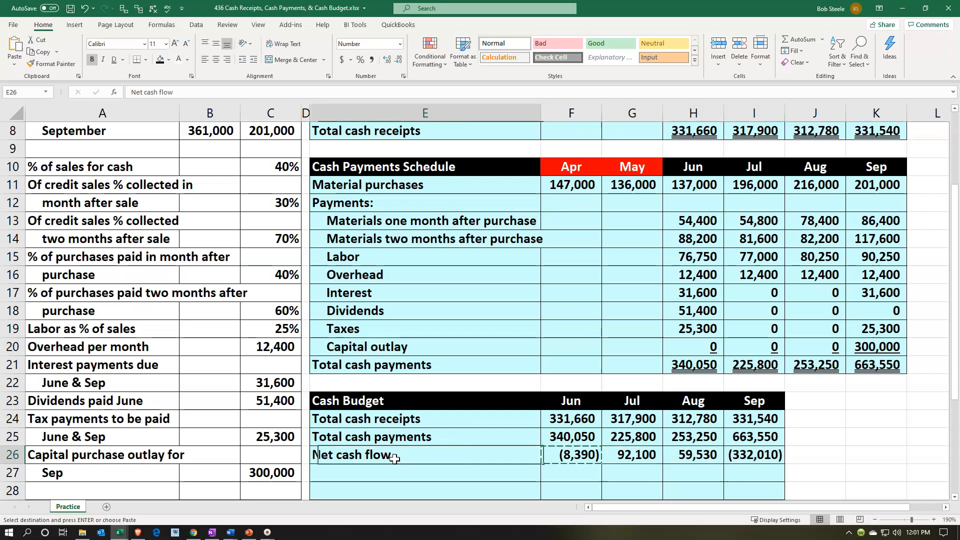
key("Right")
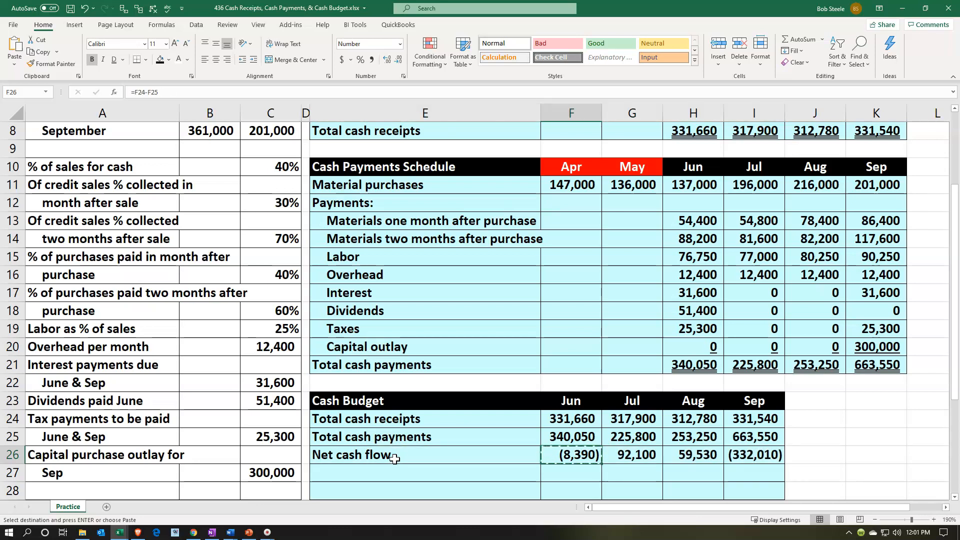
key("Right")
key("Right")
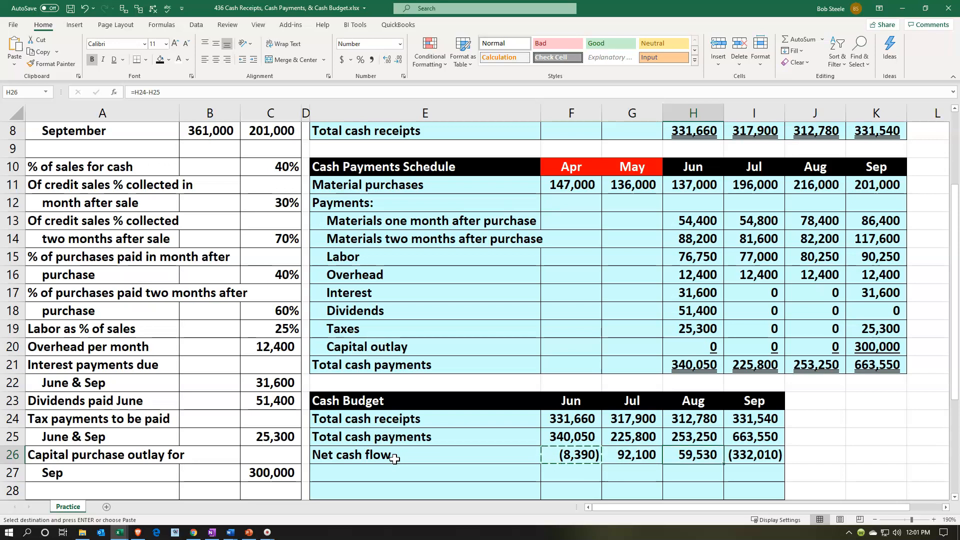
key("Right")
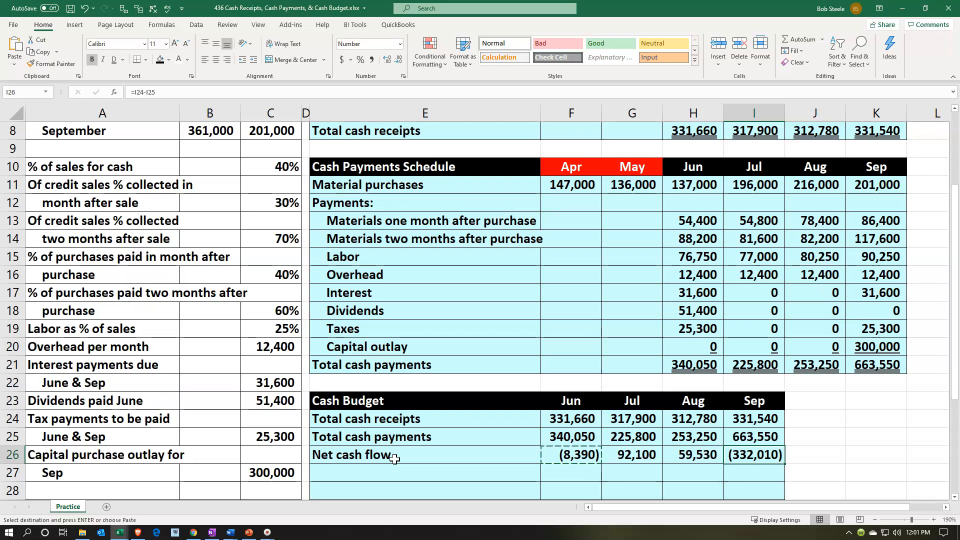
key("Left")
key("Left")
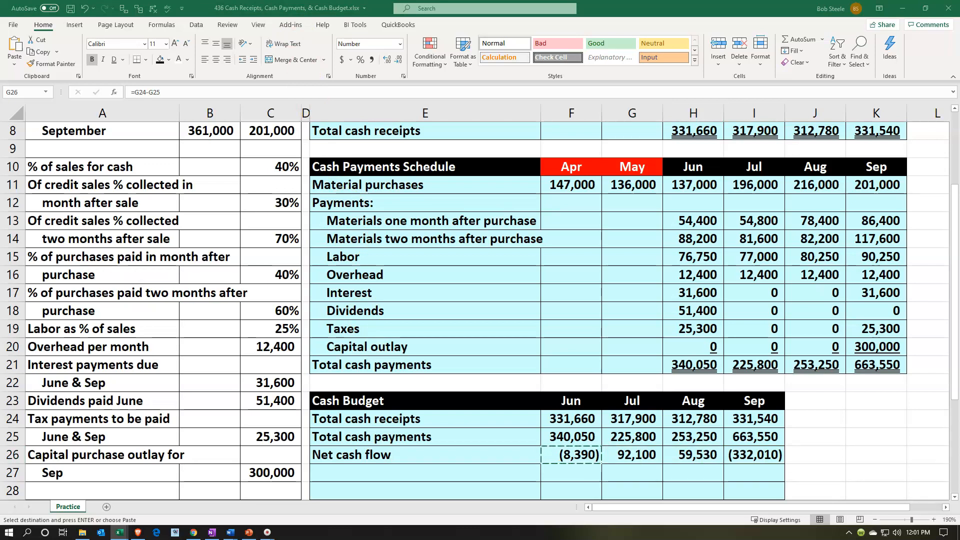
Add the label Beginning cash balance in E27 of the cash budget
left_click(434, 444)
left_click(400, 471)
key("ctrl+v")
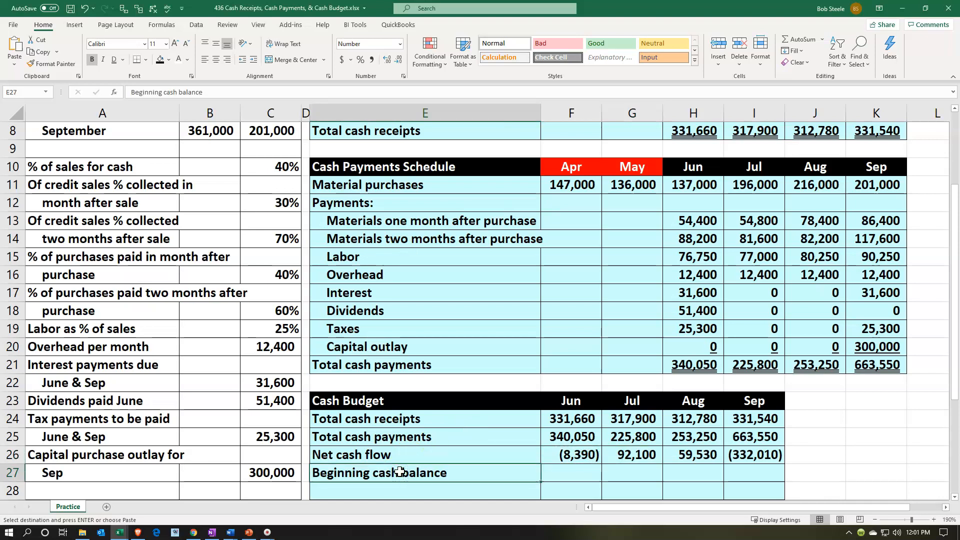
Link June's beginning cash balance in F27 to the ending cash balance for May with =C29
key("Right")
type("=")
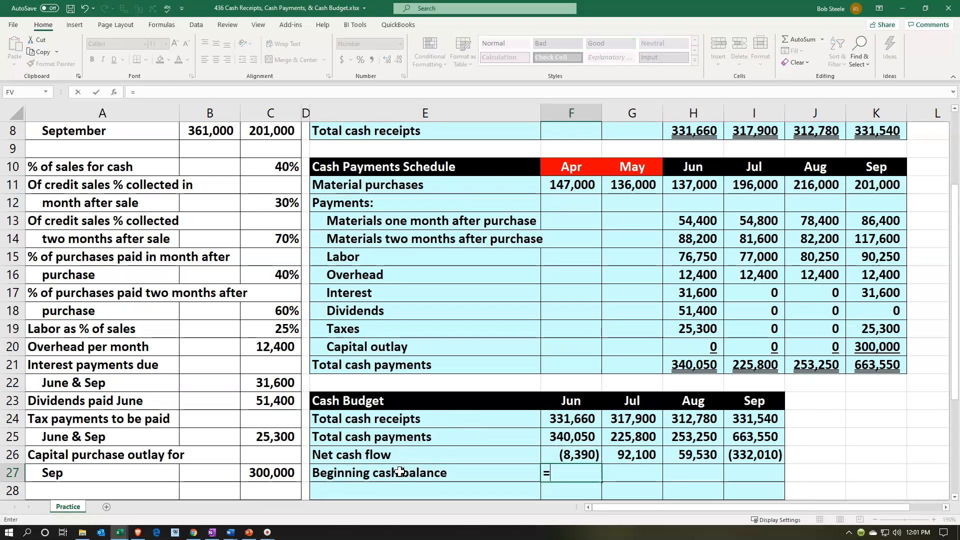
key("Down")
key("Down")
key("Down")
key("Down")
key("Down")
key("Down")
key("Down")
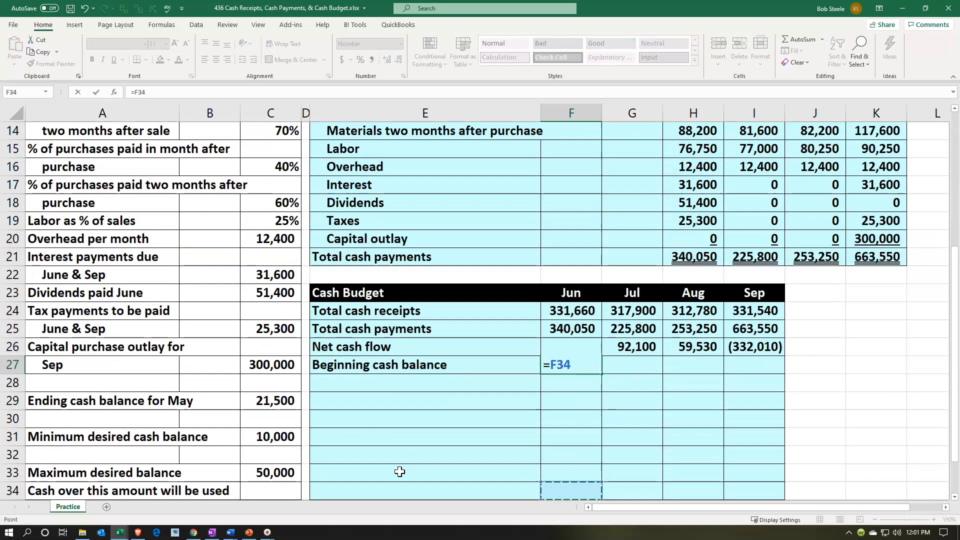
key("Down")
key("Down")
key("Left")
key("Left")
key("Left")
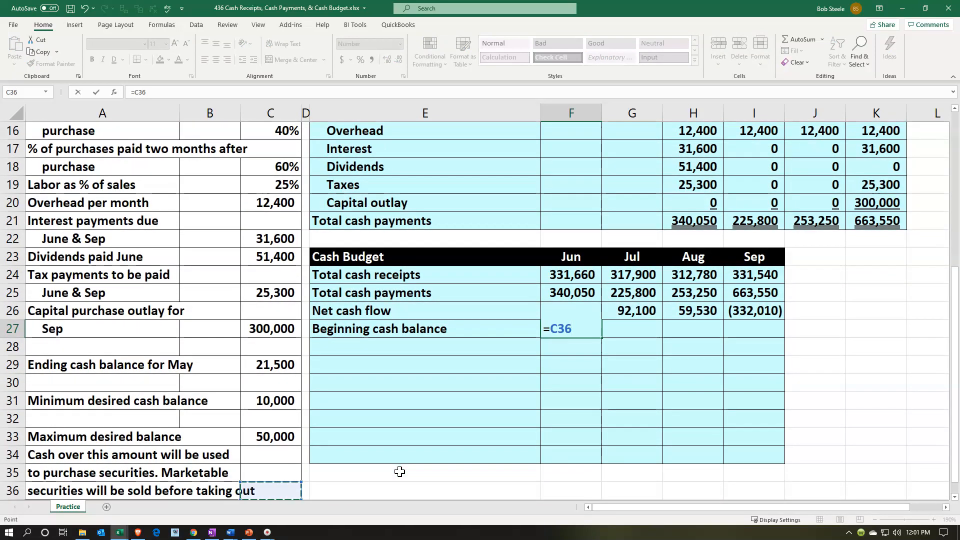
key("Down")
key("Down")
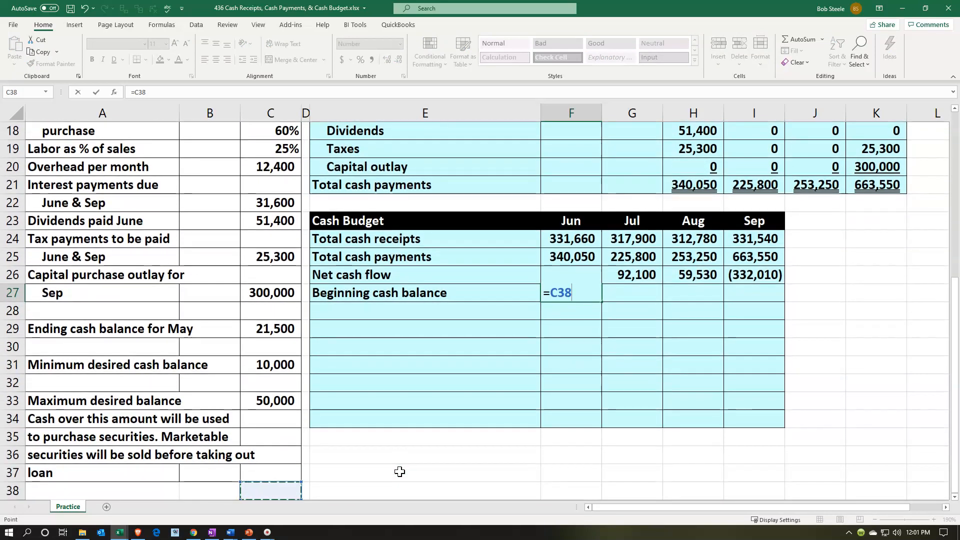
key("Up")
key("Up")
key("Up")
key("Up")
key("Up")
key("Up")
key("Up")
key("Up")
key("Up")
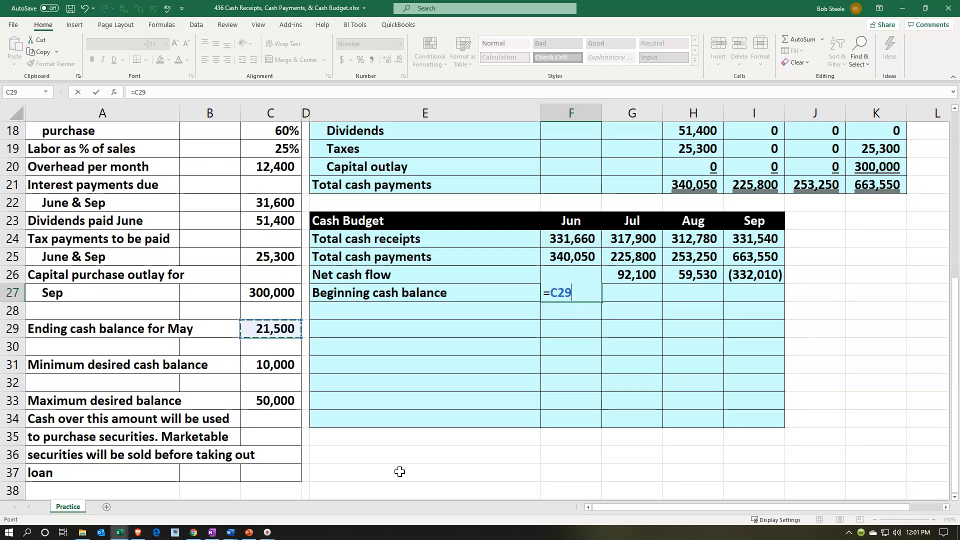
key("Return")
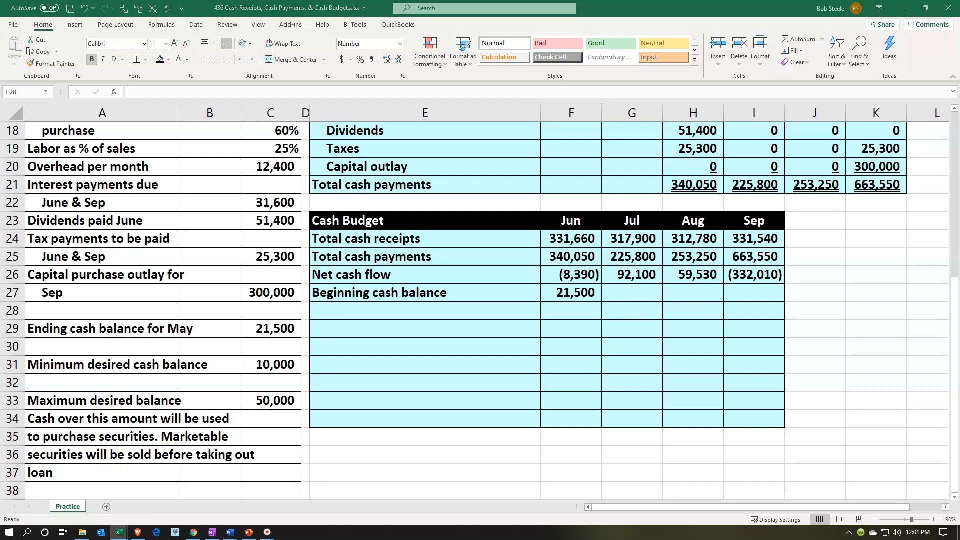
Label E28 Cash balance before loan consideration and total June's net cash flow and beginning balance in F28 with =SUM(F26:F27)
key("ctrl+c")
left_click(378, 293)
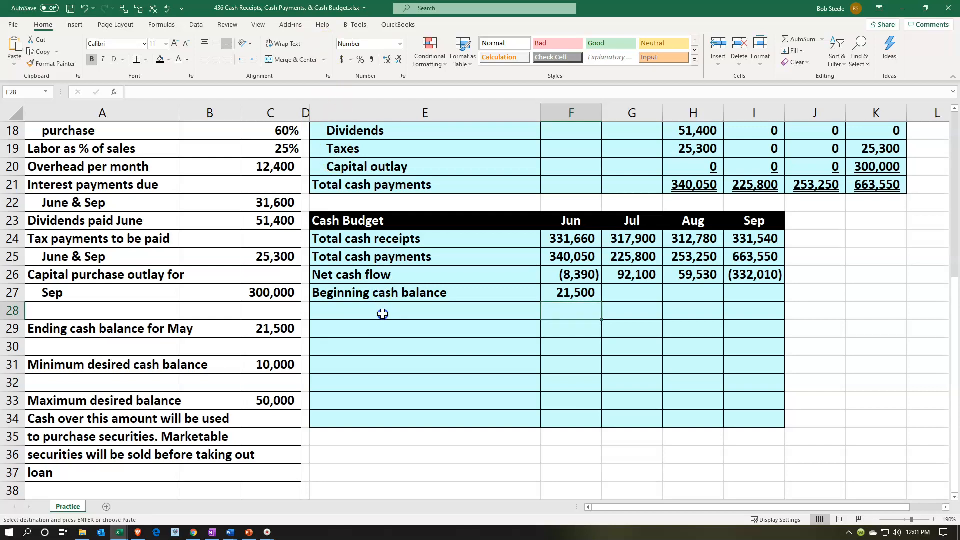
left_click(383, 314)
key("ctrl+v")
key("Right")
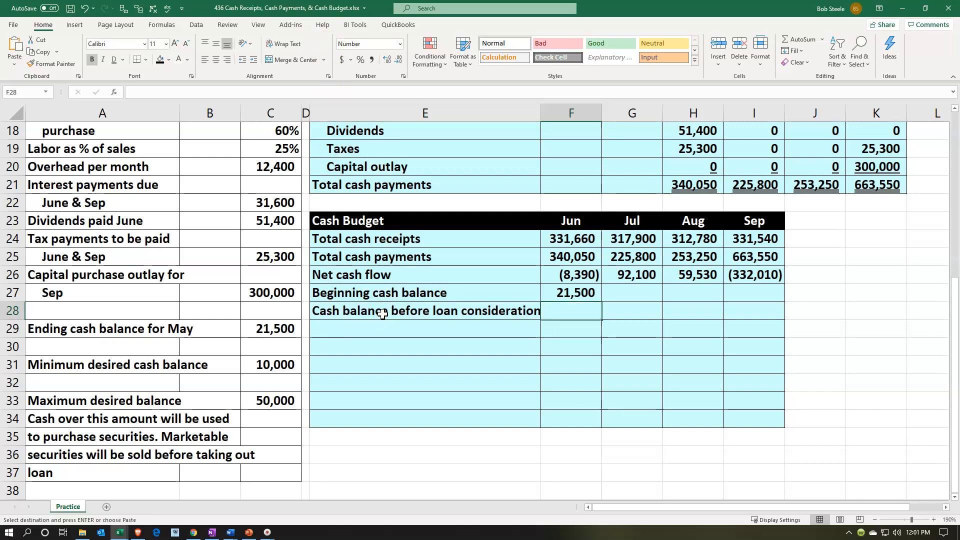
type("=sum(")
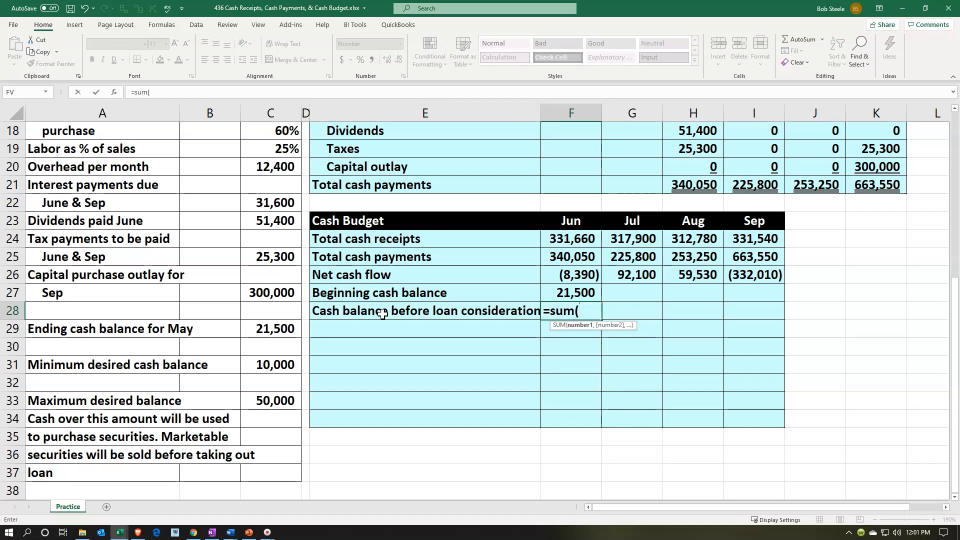
key("Up")
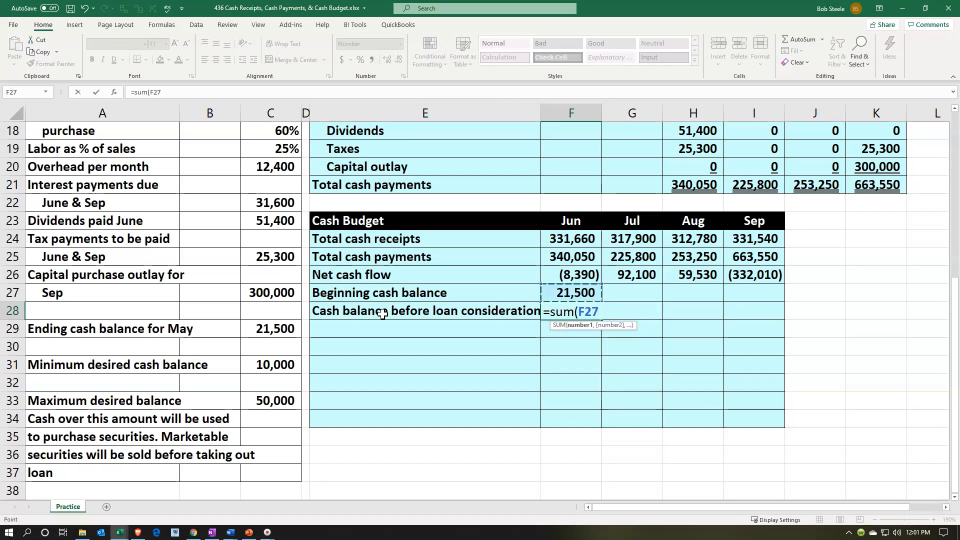
key("shift+Up")
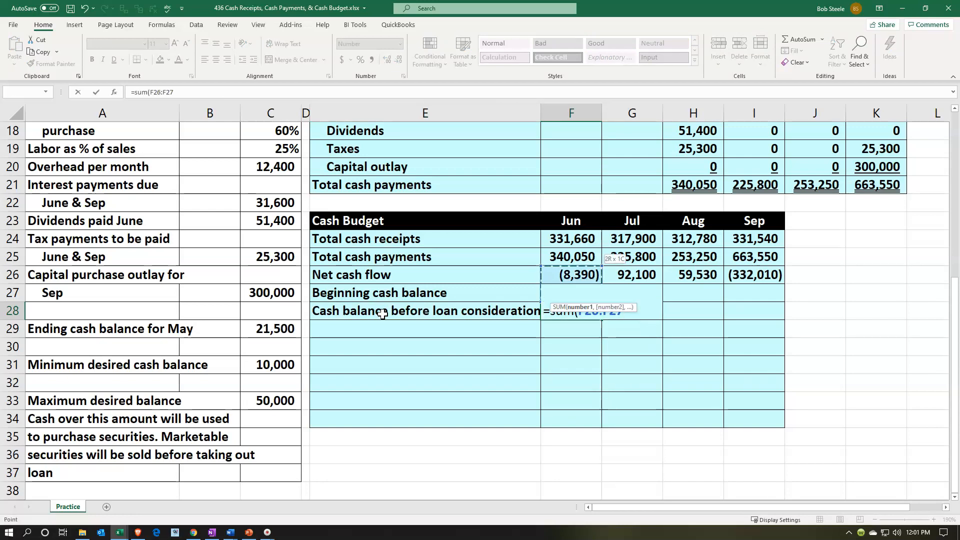
key("Return")
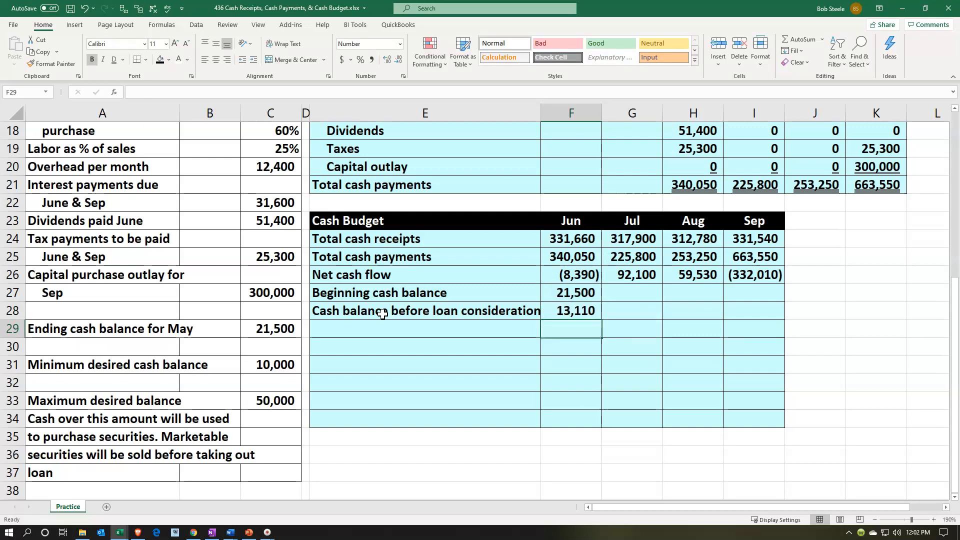
left_click(566, 275)
left_click(564, 291)
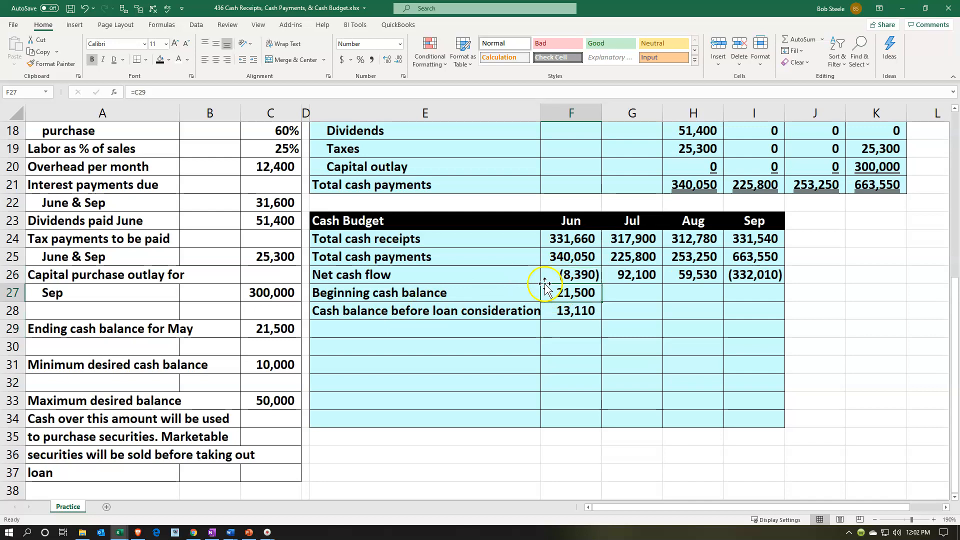
left_click(556, 308)
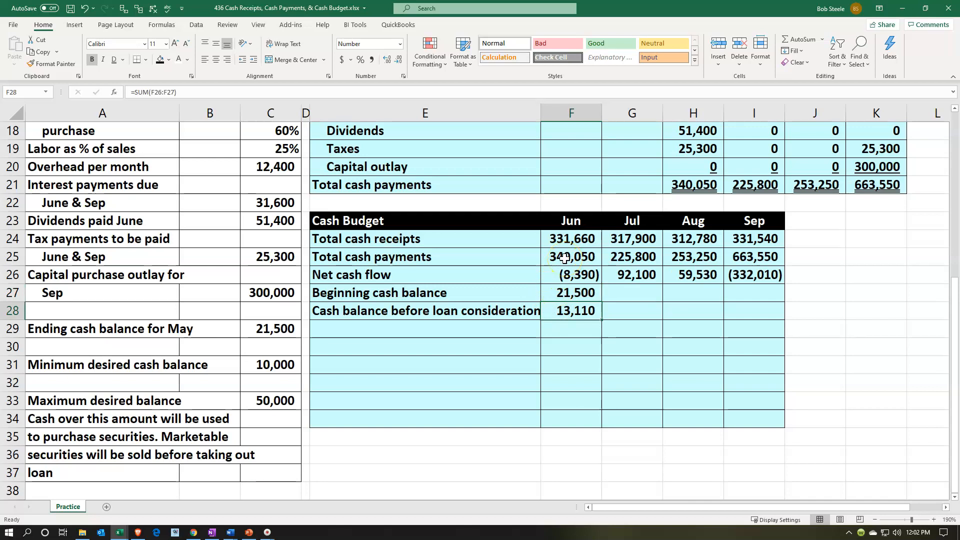
Underline the total cash payments amounts for June to September in F25:I25
left_click_drag(565, 258, 742, 261)
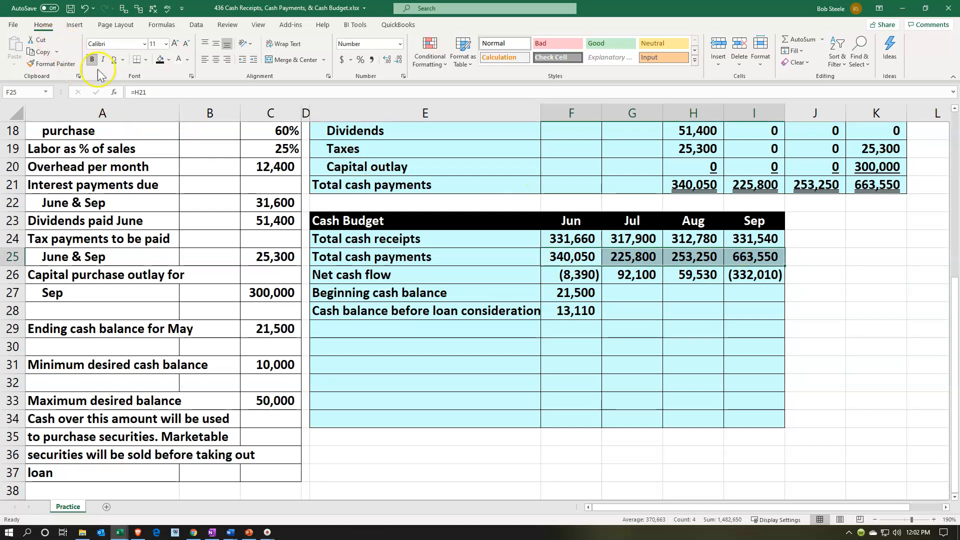
left_click(122, 60)
left_click(125, 73)
left_click(520, 311)
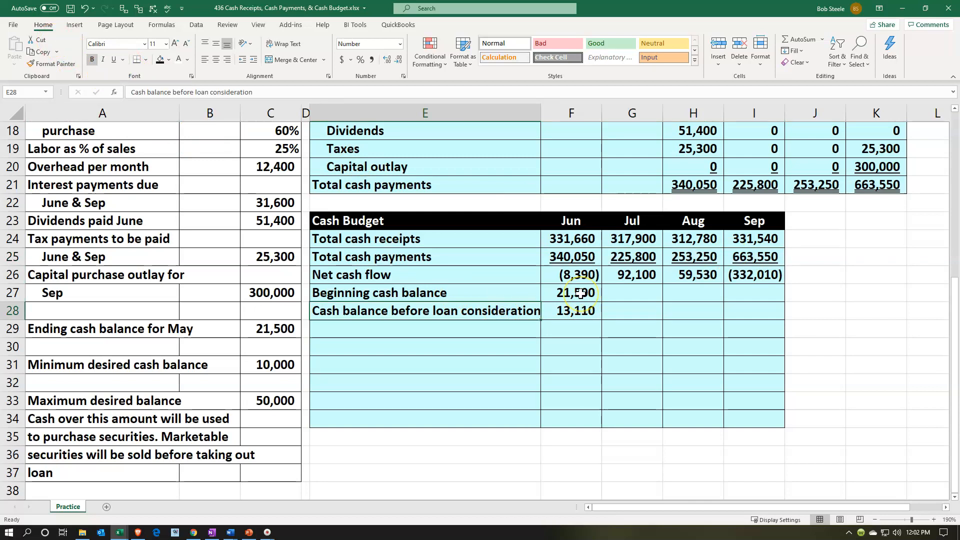
Underline the beginning cash balance cells for June to September in F27:I27
left_click_drag(580, 293, 743, 288)
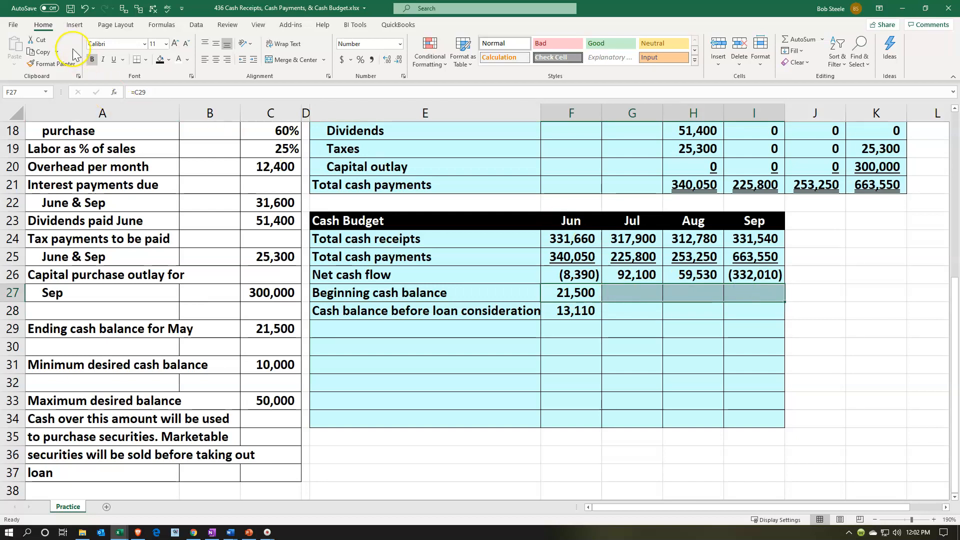
left_click(115, 61)
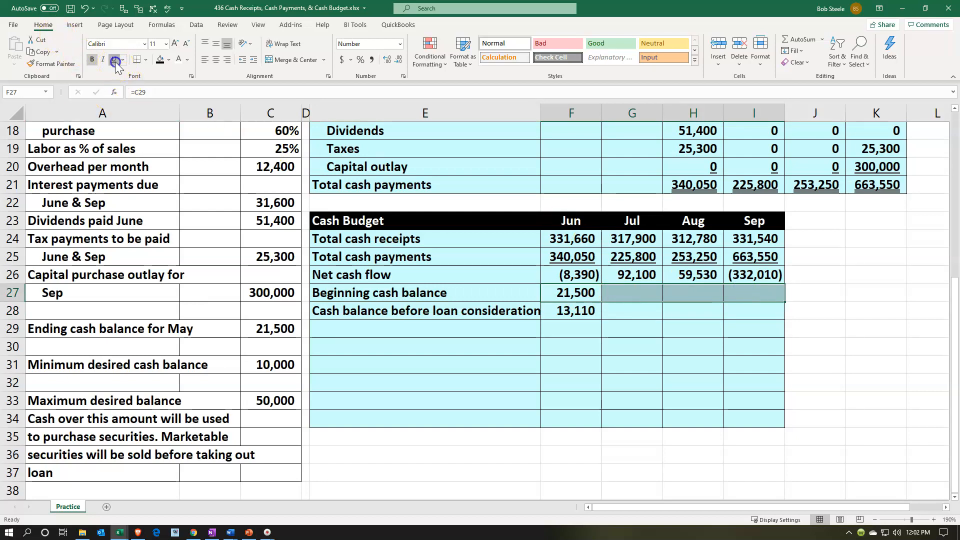
left_click(552, 328)
left_click(548, 340)
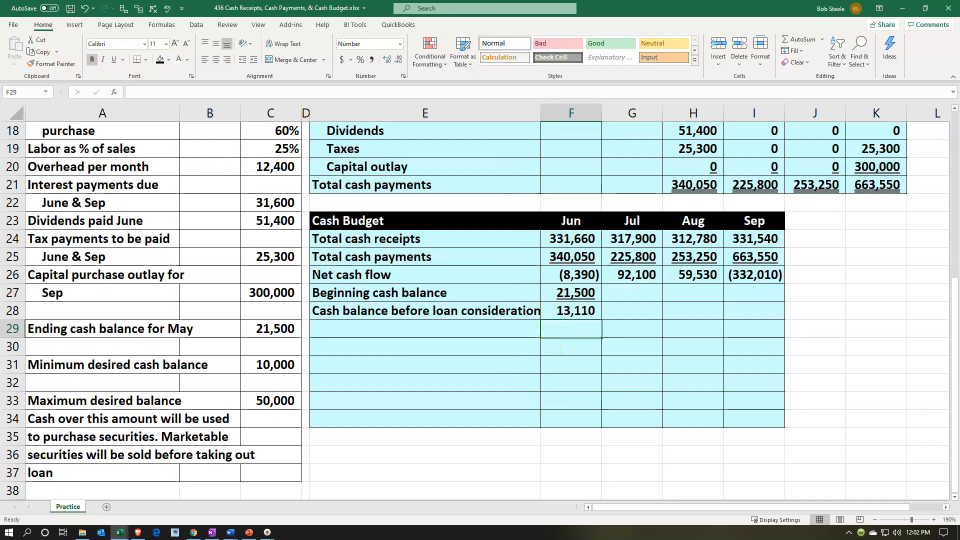
Label E29 Loan and E30 Marketable securities in the cash budget
left_click(315, 324)
type("LOa")
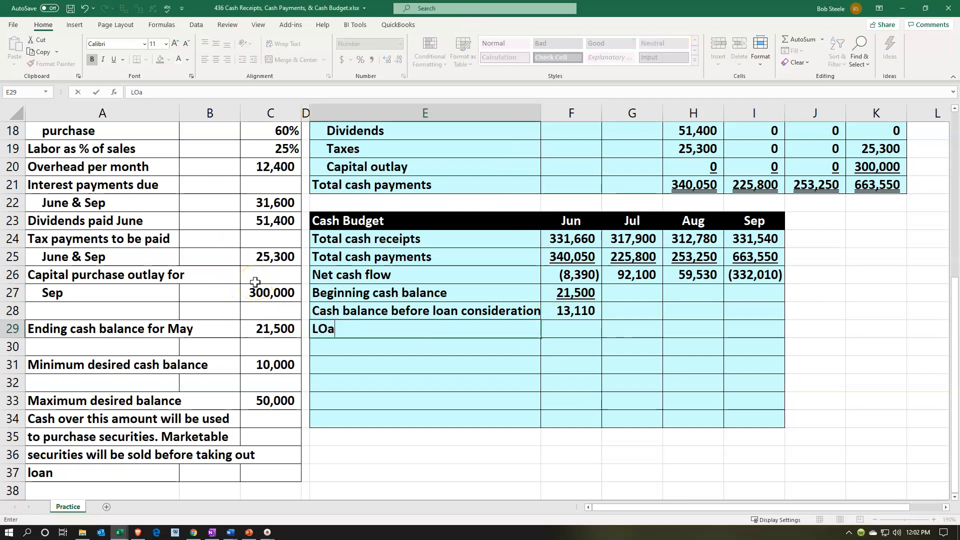
type("n")
key("BackSpace")
key("BackSpace")
type("an")
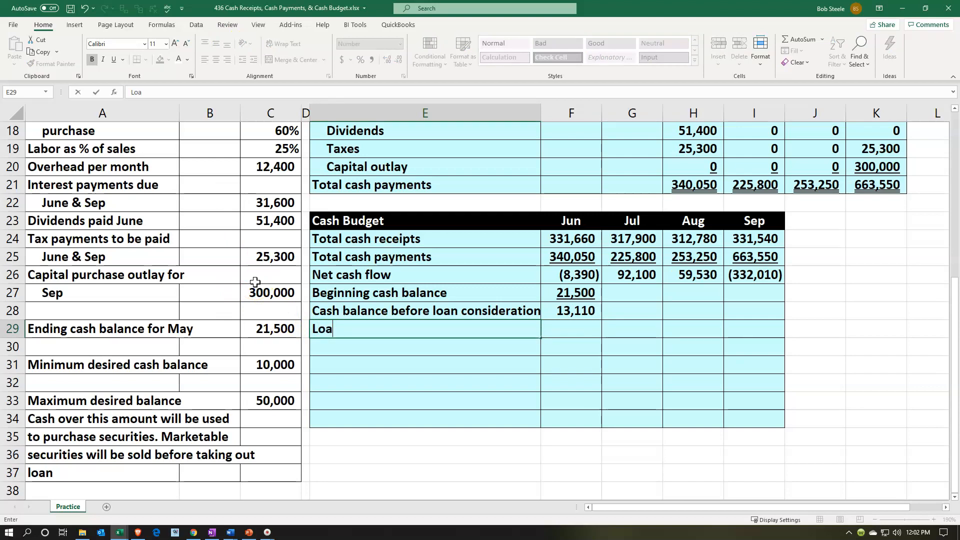
key("Return")
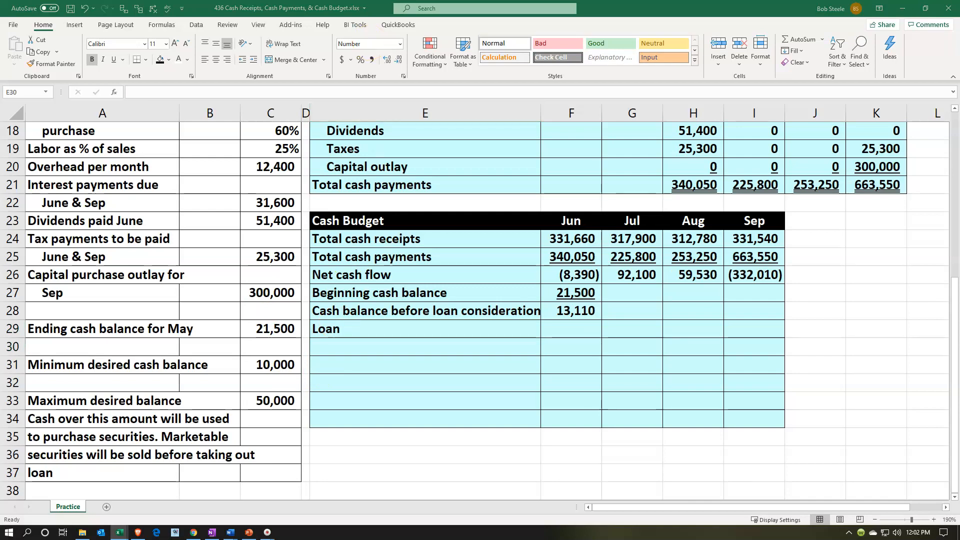
left_click(396, 352)
type("Marketable securities")
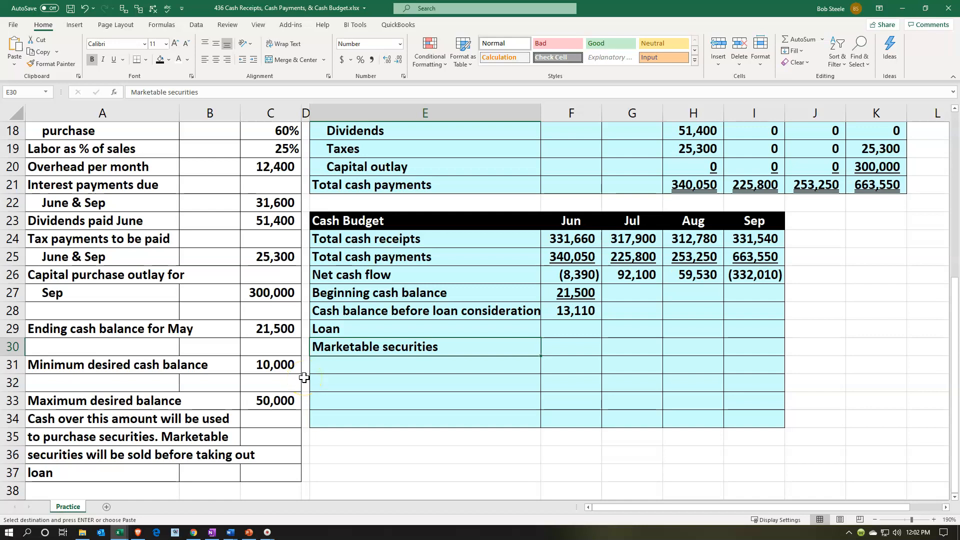
Enter 0 for June's loan in F29 and 0 for June's marketable securities in F30
key("Up")
key("Right")
type("0")
key("Return")
type("0")
key("Return")
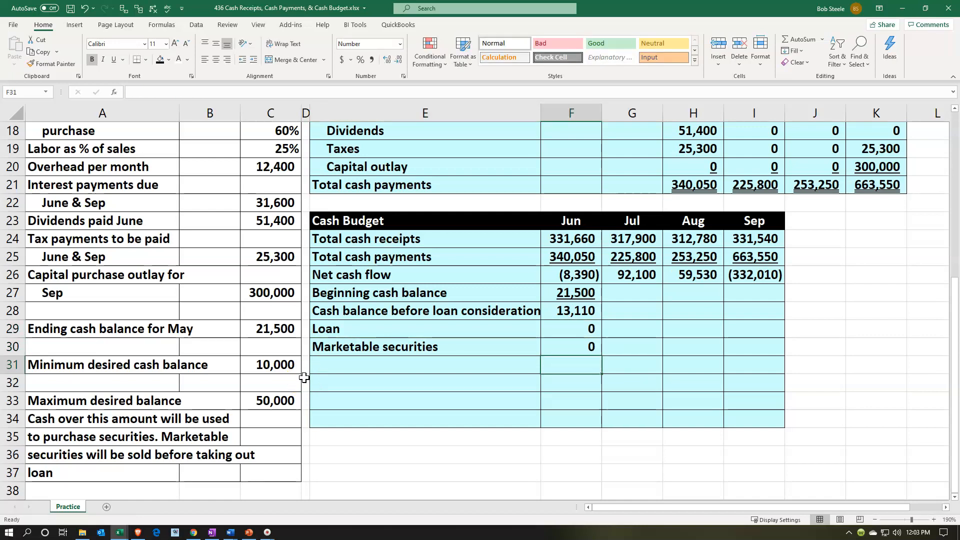
Label E31 Ending cash balance and calculate June's amount in F31 with =SUM(F28:F30)
key("Left")
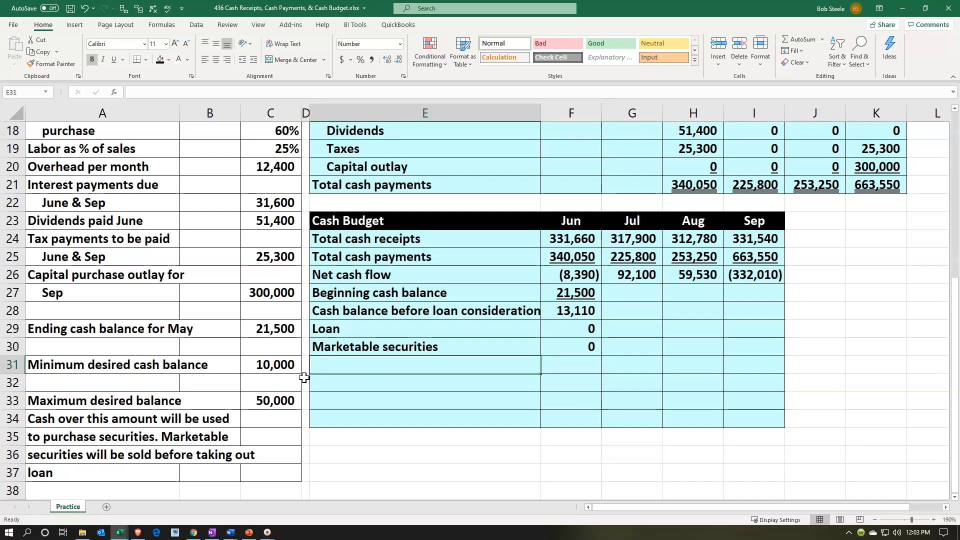
type("Ending cash balance")
key("Right")
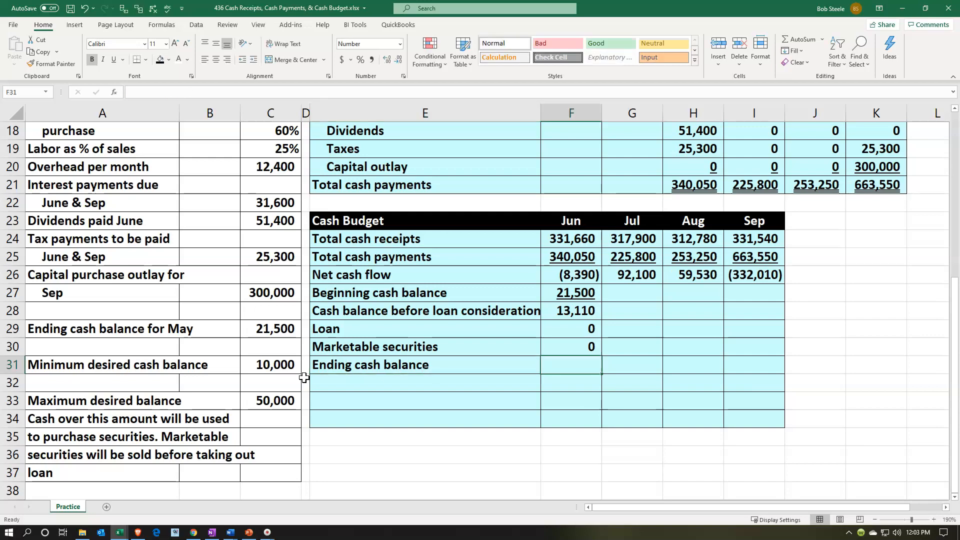
type("sum(")
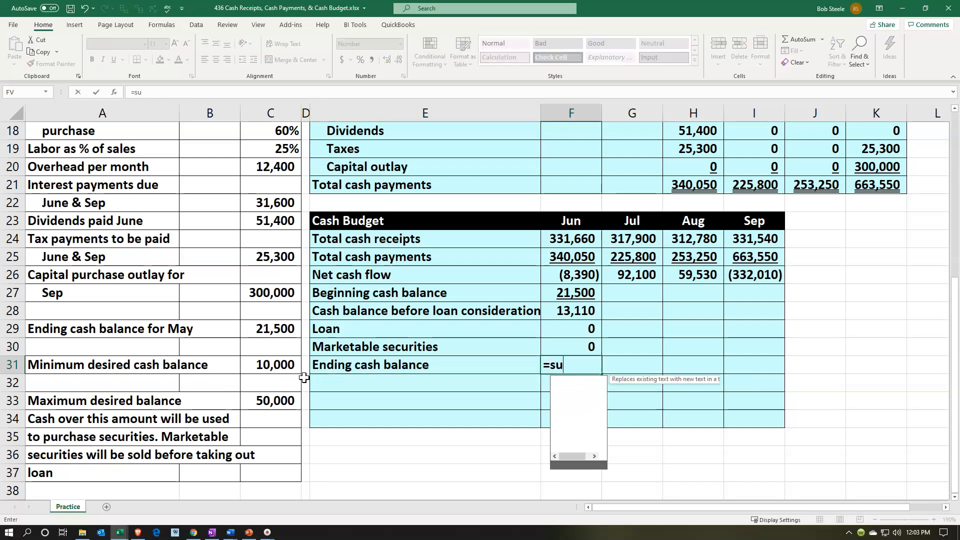
key("Up")
key("shift+Up")
key("shift+Up")
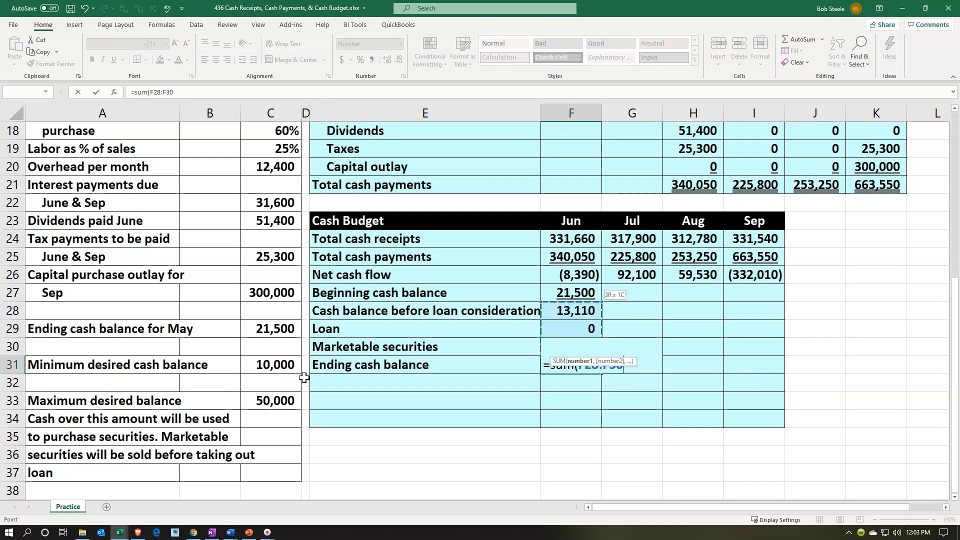
key("Return")
Underline the marketable securities cells for June to September in F30:I30
key("Up")
key("Up")
key("Right")
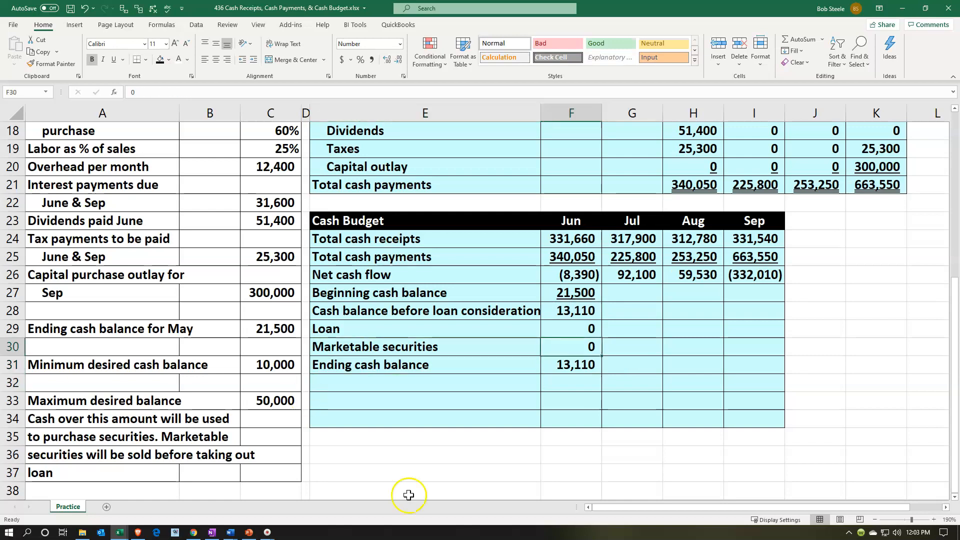
left_click_drag(595, 346, 734, 340)
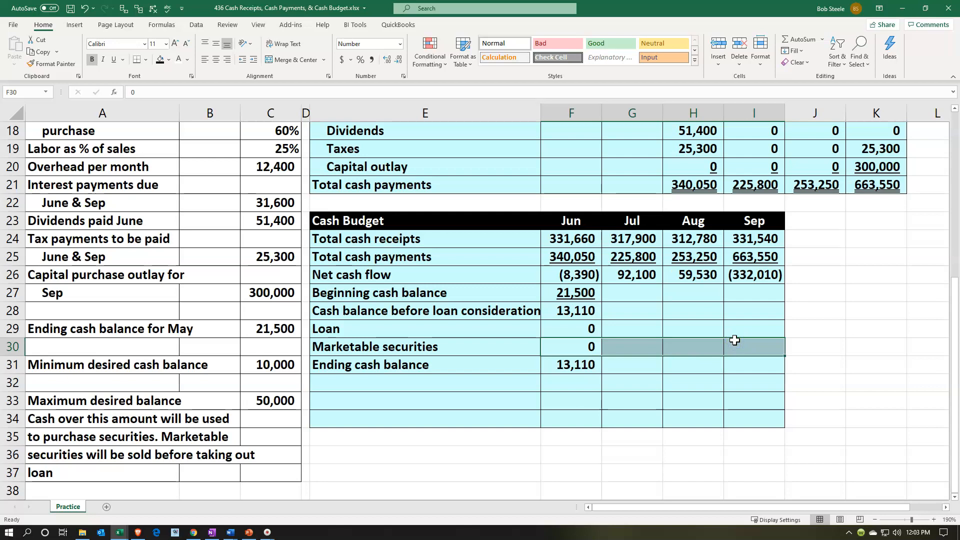
left_click(114, 59)
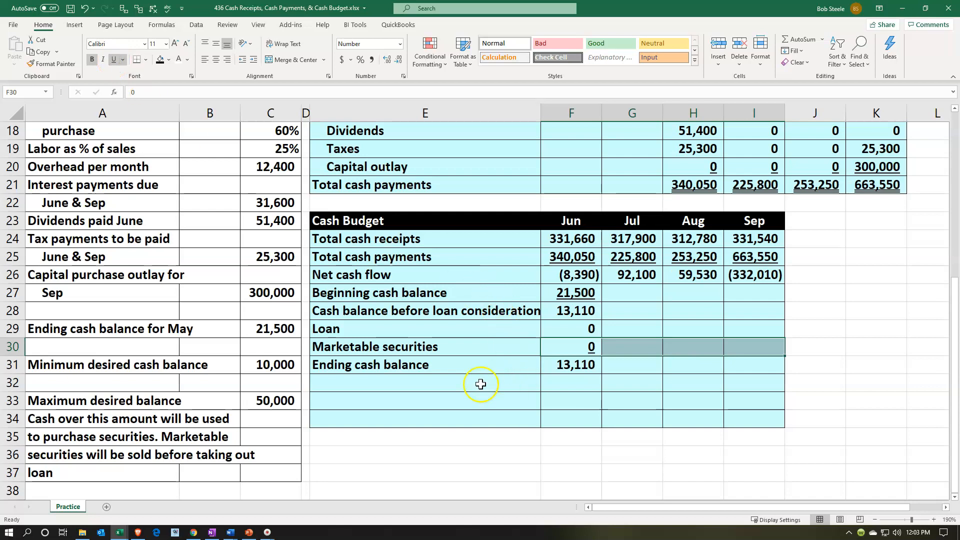
Label E33 Loan balance and E34 Securities balance below the ending cash balance
left_click(410, 396)
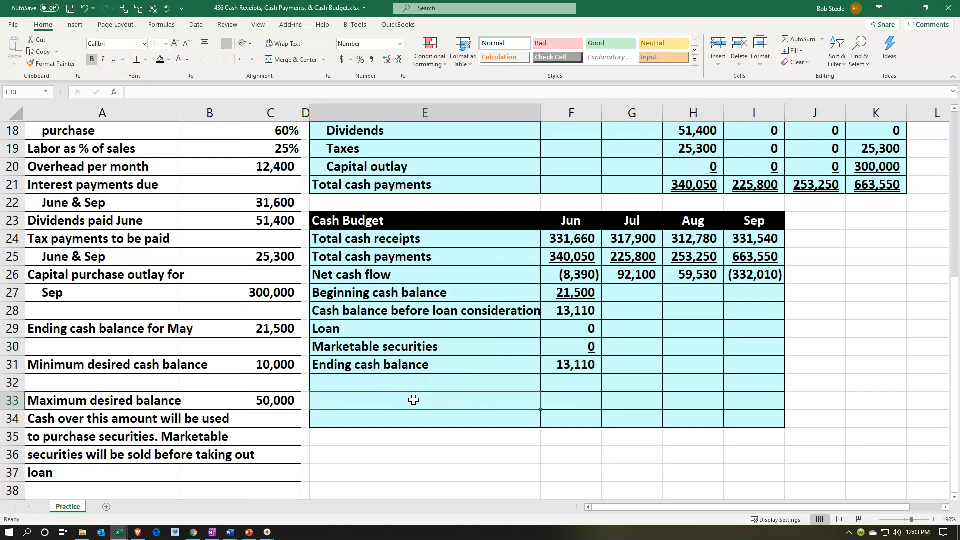
type("Lain")
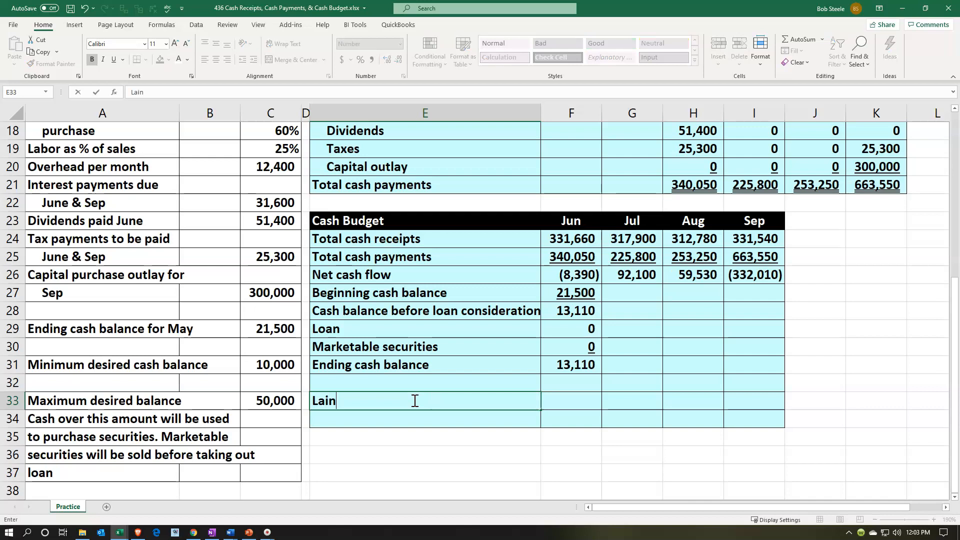
type("an balance")
key("Return")
type("Securities balance")
key("Return")
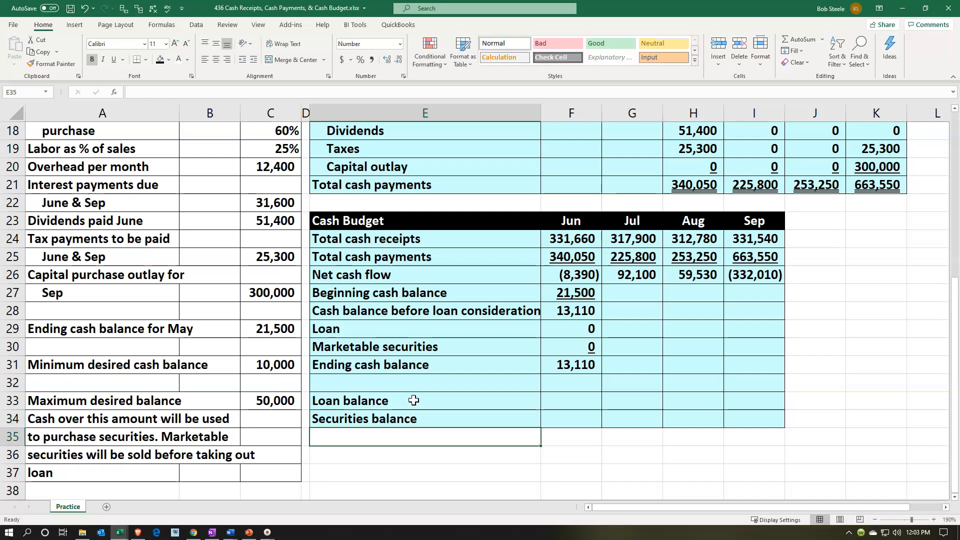
Link June's loan balance in F33 to June's loan amount and its securities balance in F34 to June's marketable securities
left_click(565, 400)
type("=")
key("Up")
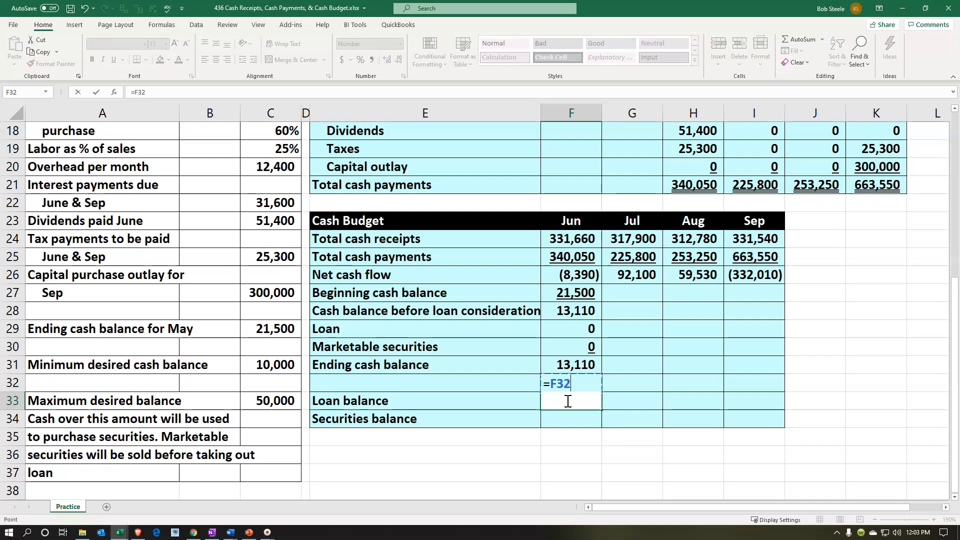
key("Return")
type("+")
key("Up")
key("Up")
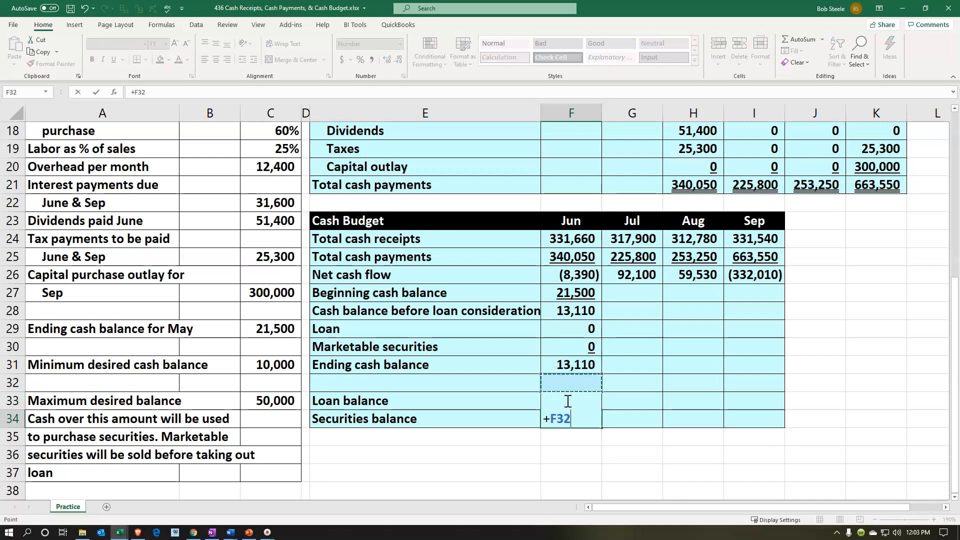
key("Up")
key("Up")
key("Return")
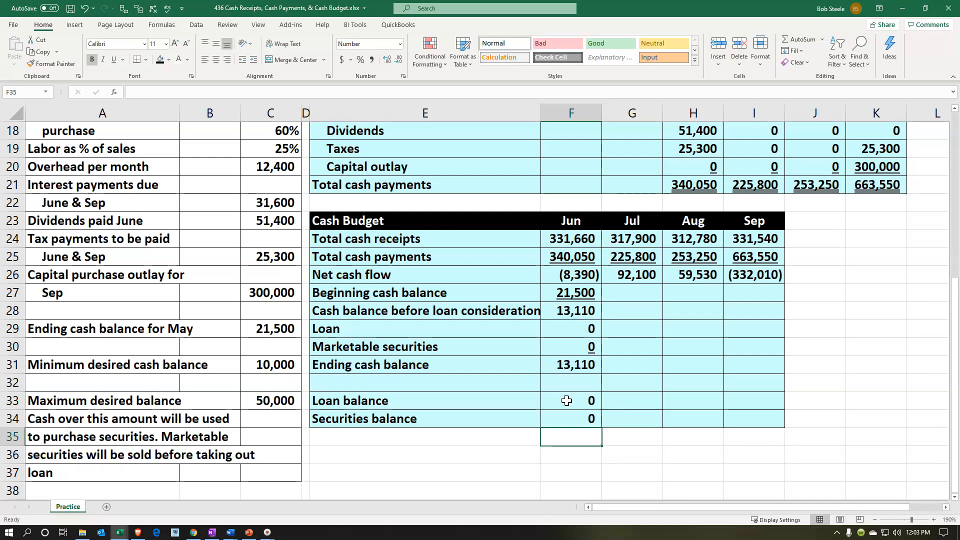
Set July's beginning cash balance in G27 equal to June's ending cash balance with =F31
left_click(572, 365)
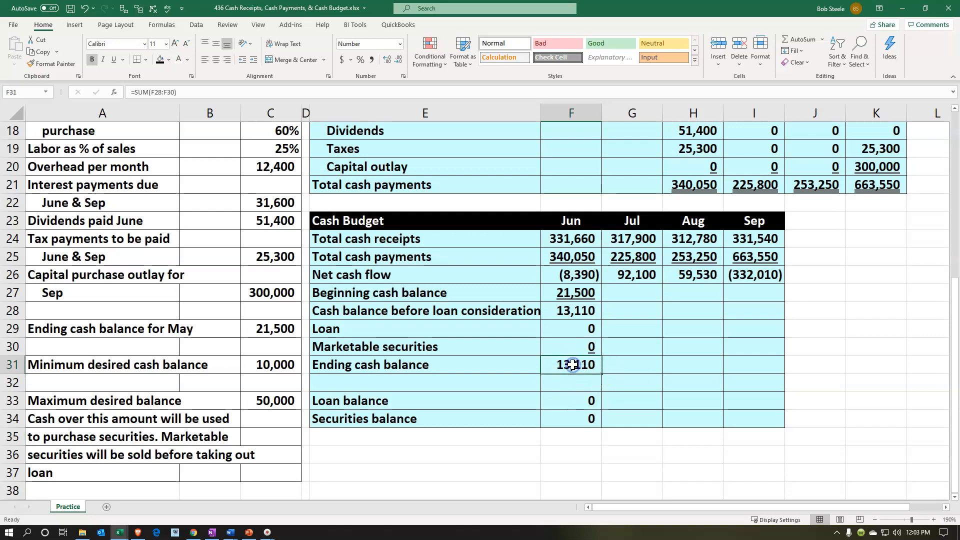
left_click(624, 296)
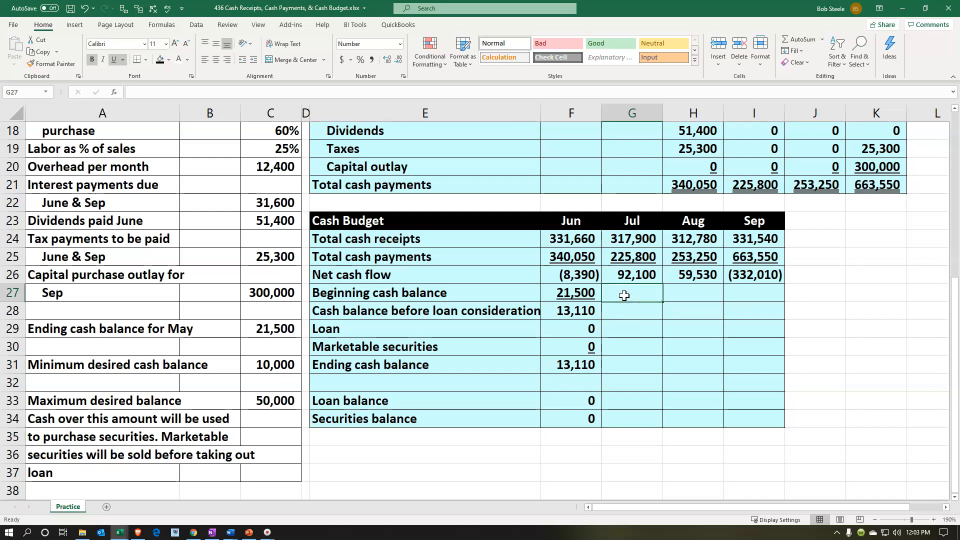
type("=")
key("Down")
key("Down")
key("Down")
key("Down")
key("Down")
key("Left")
key("Up")
key("Return")
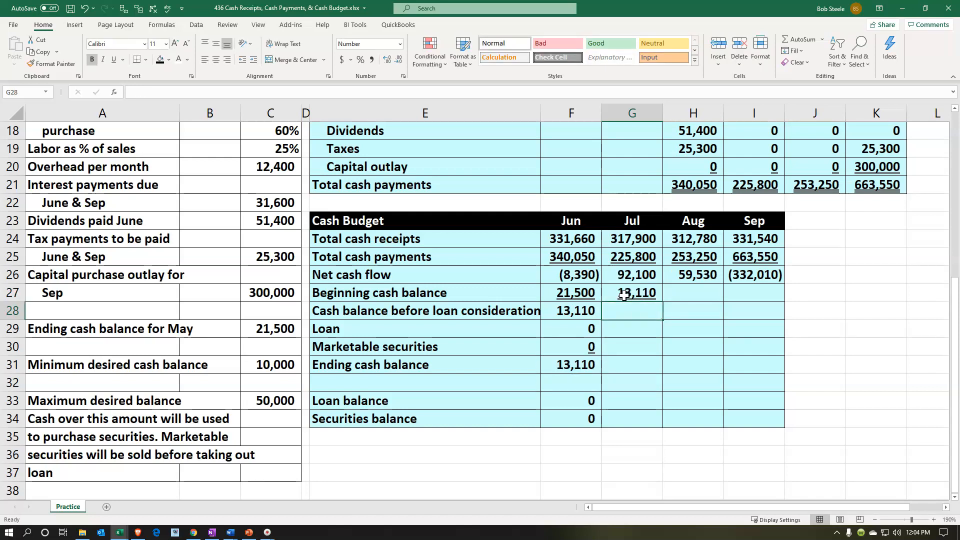
Try to calculate July's cash balance before loan consideration in G28 with -SUM(G26:G27)
type("-su")
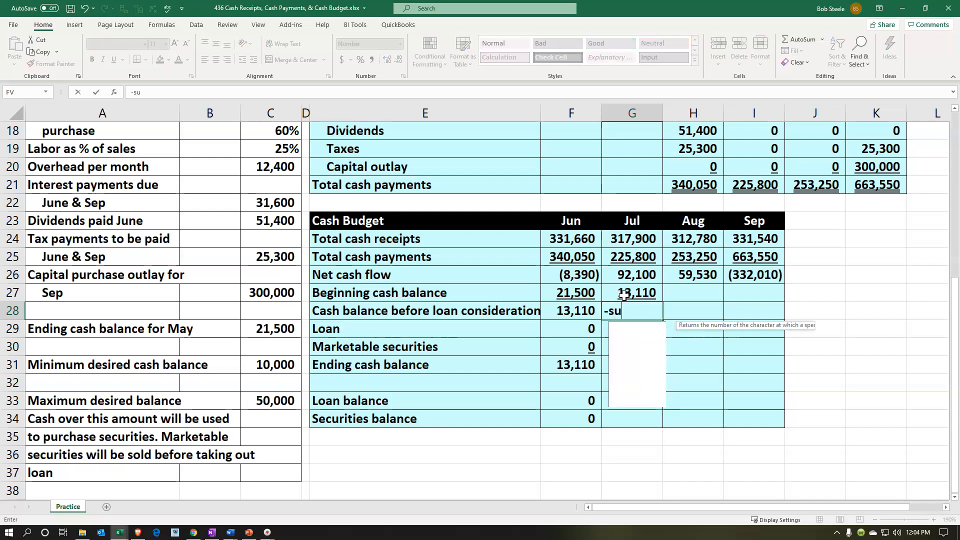
type("m(")
key("Up")
key("Up")
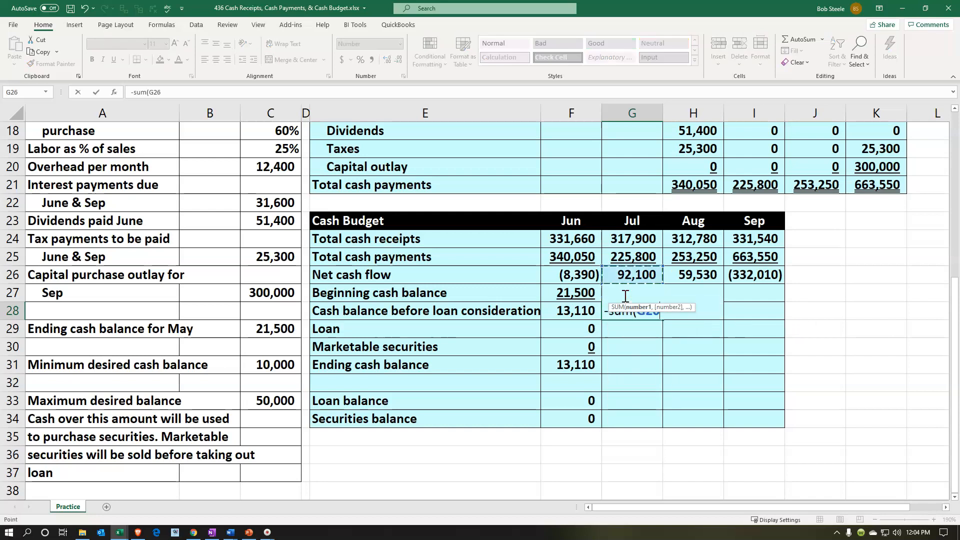
key("shift+Down")
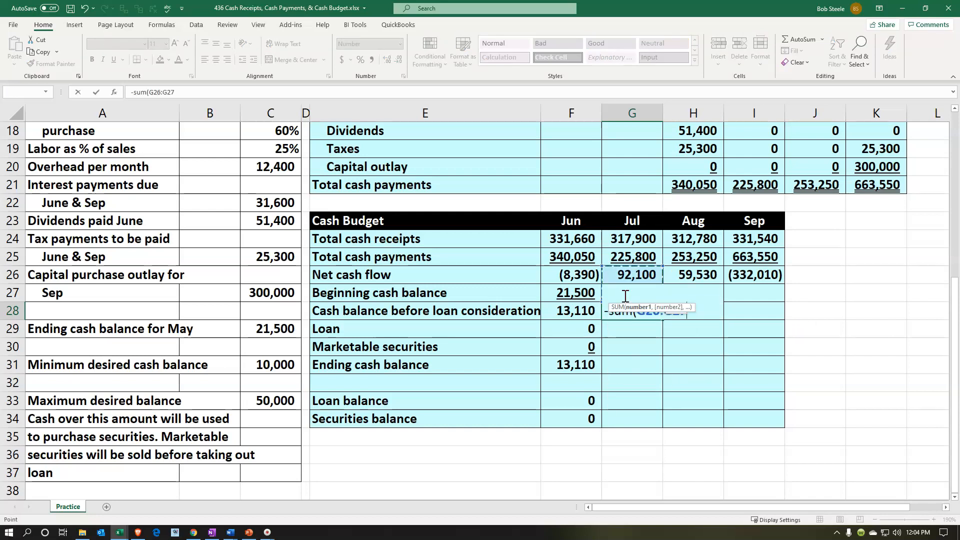
key("Return")
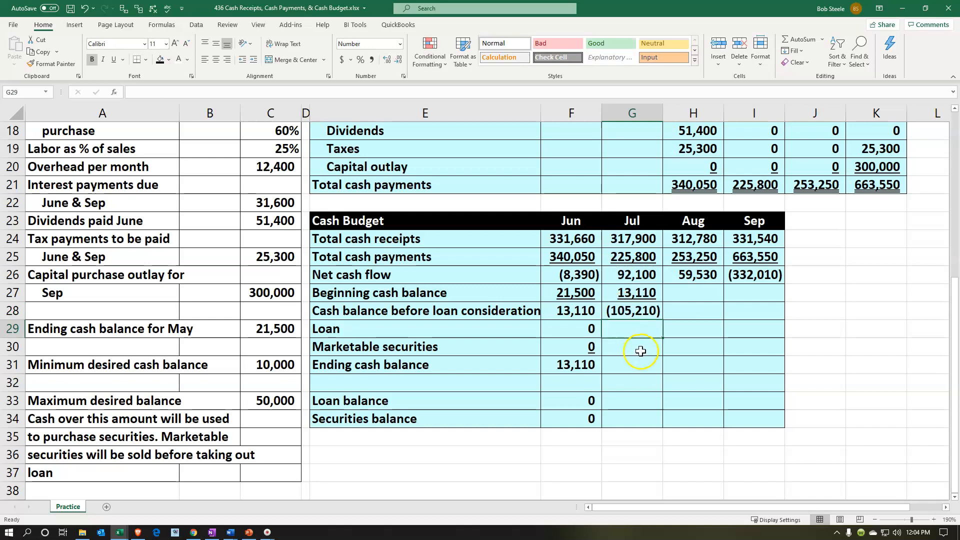
Calculate July's cash balance before loan consideration in G28 with =SUM(G26:G27) and enter 0 for July's loan in G29
left_click(634, 310)
type("=sum(")
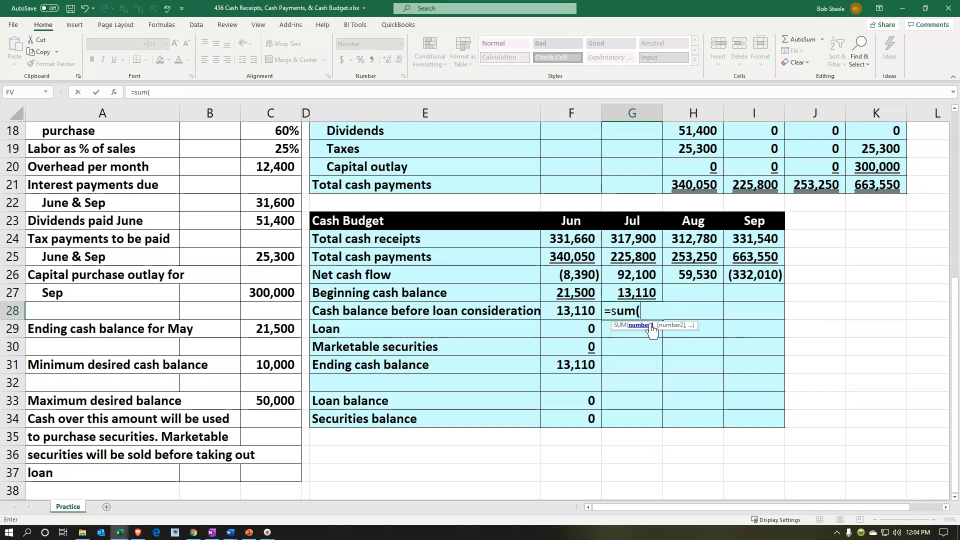
left_click_drag(633, 294, 634, 276)
key("Return")
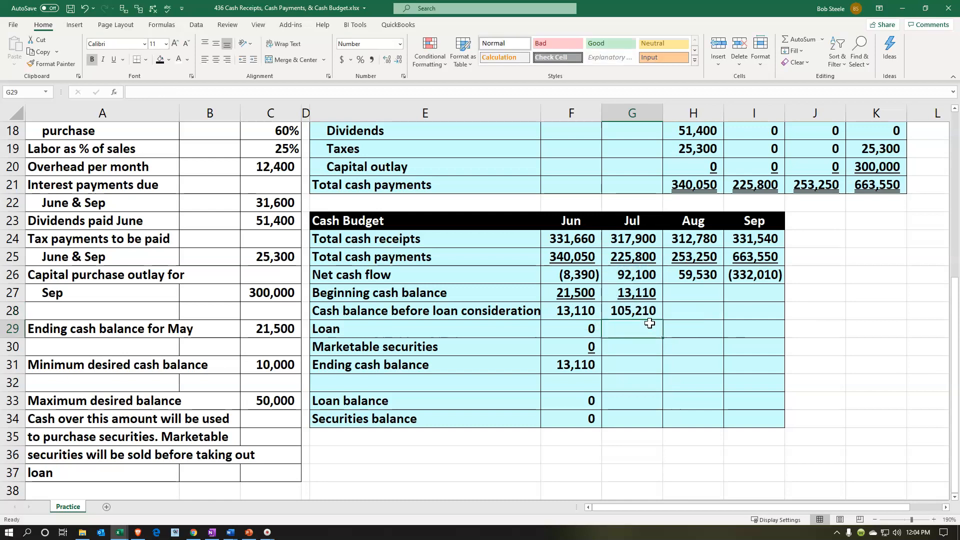
left_click(645, 340)
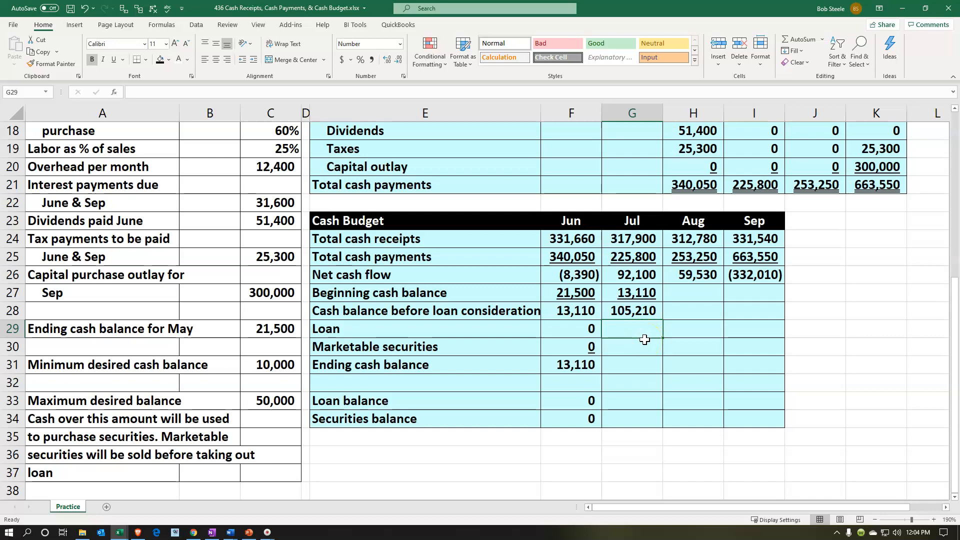
type("0")
key("Return")
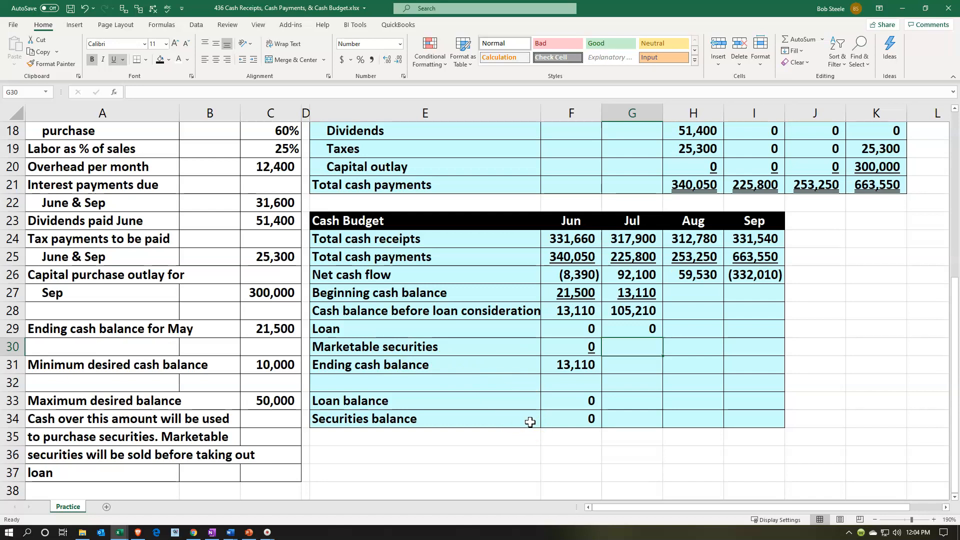
Calculate July's marketable securities in G30 as the maximum desired balance less the balance before loans, using =C33-G28
type("=")
key("Left")
key("Left")
key("Left")
key("Left")
key("Left")
key("Down")
key("Down")
key("Down")
key("Right")
type("-")
key("Up")
key("Up")
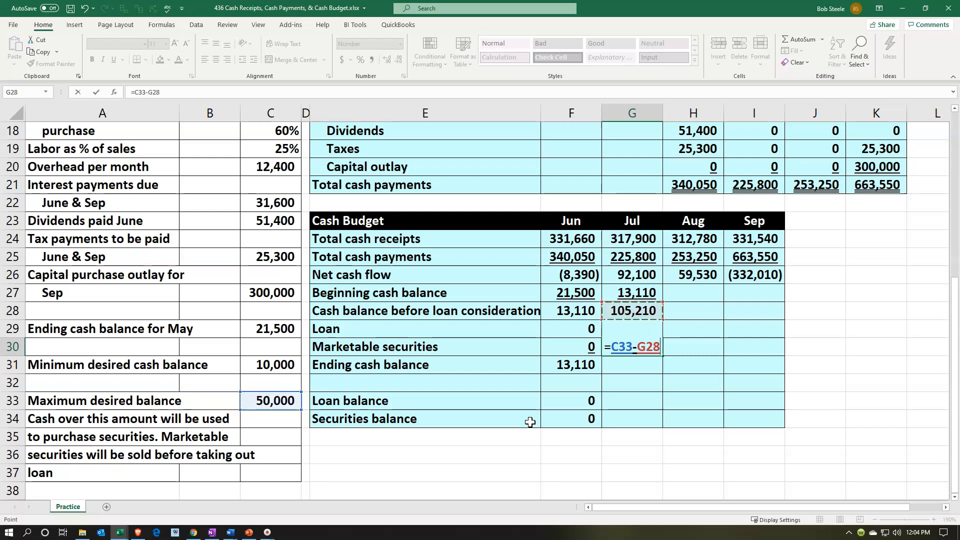
key("Return")
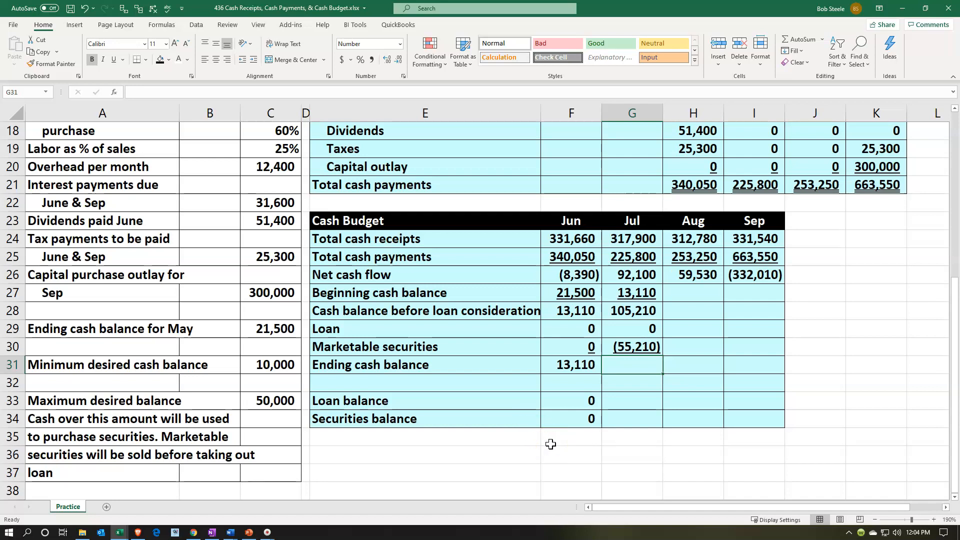
Calculate July's ending cash balance in G31 with =SUM(G28:G30)
left_click(633, 369)
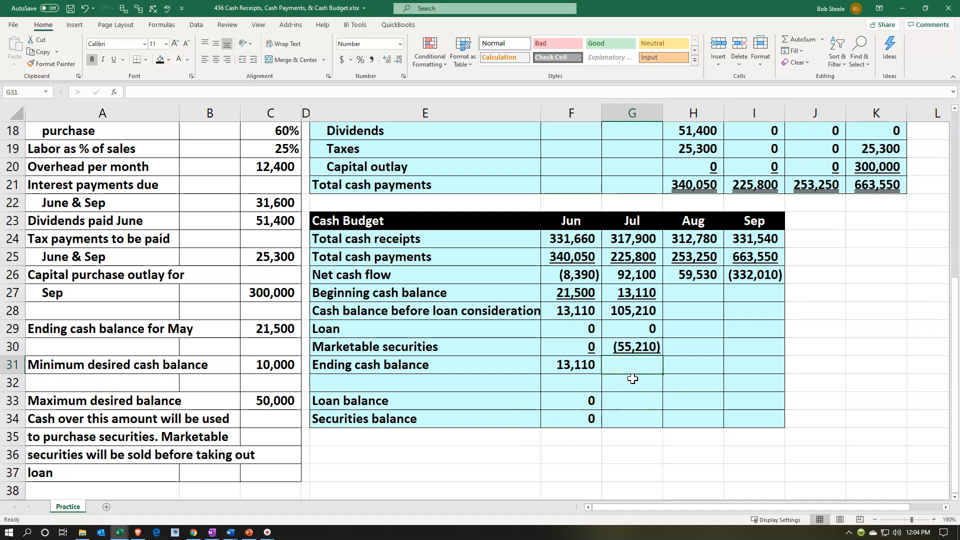
type("=sum(")
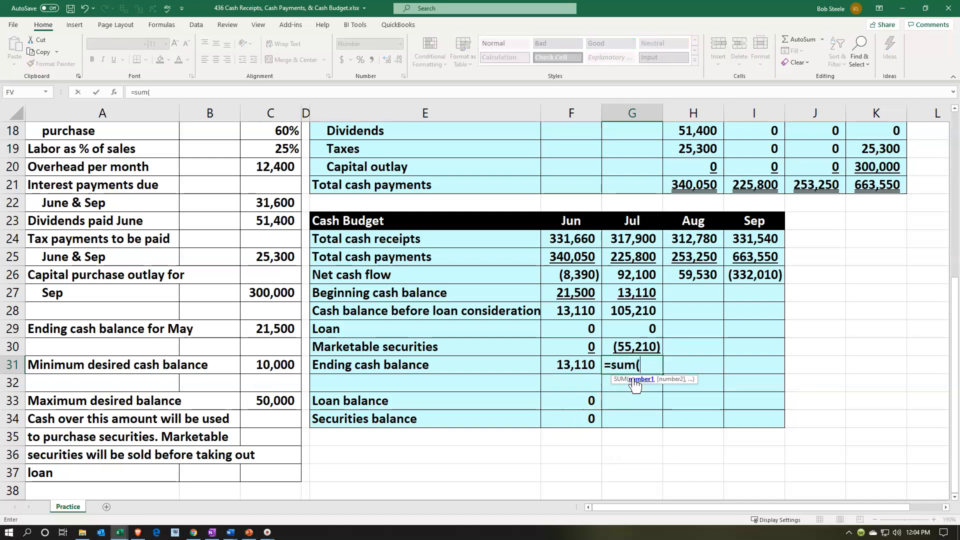
key("Up")
key("shift+Up")
key("shift+Up")
key("Return")
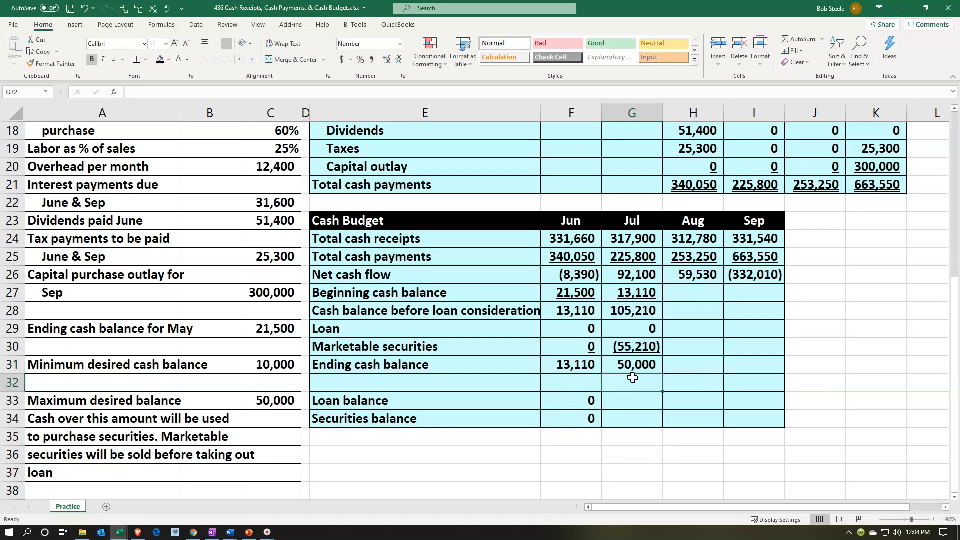
Calculate July's loan balance in G33 as June's balance plus July's loan with =F33+G29
left_click(629, 349)
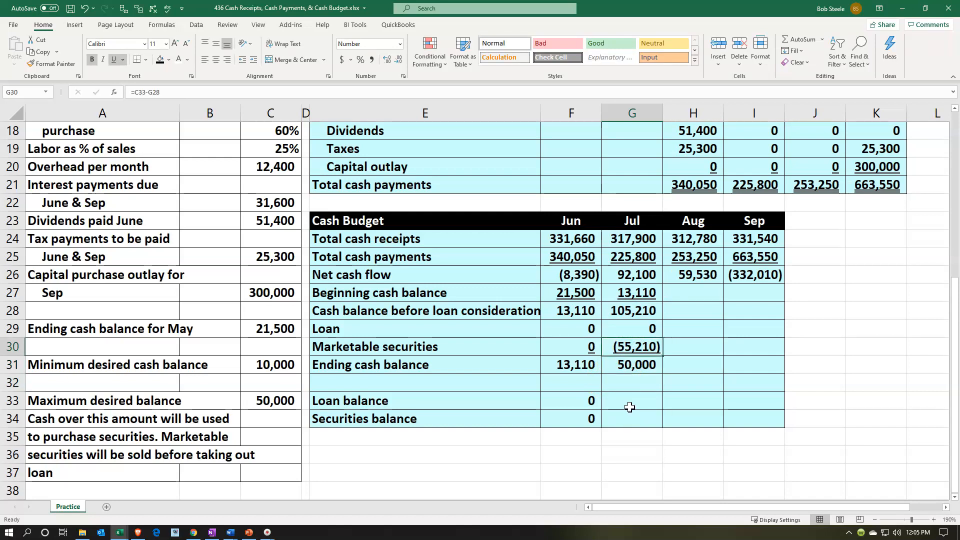
key("Down")
key("Down")
key("Down")
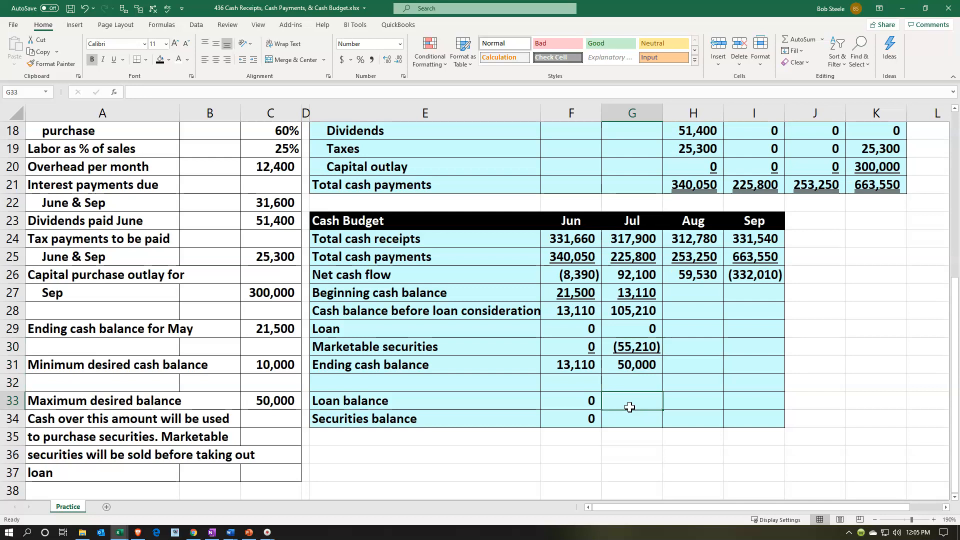
type("=")
key("Left")
type("+")
key("Up")
key("Up")
key("Up")
key("Up")
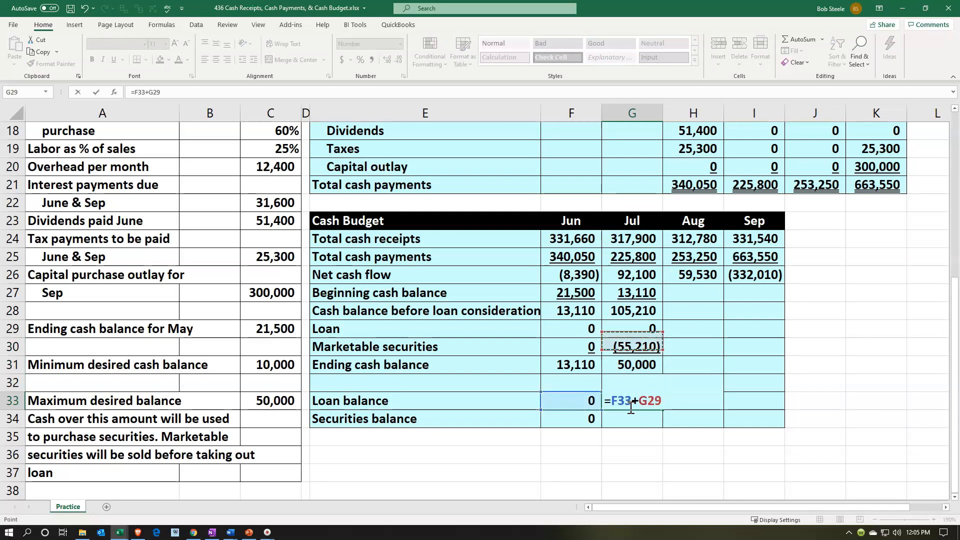
key("Return")
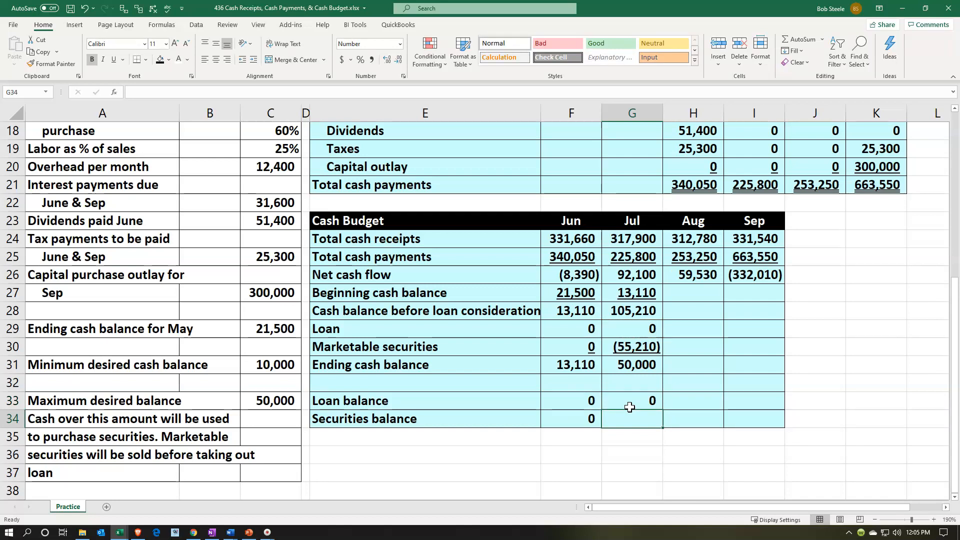
Set July's securities balance in G34 to the negated July marketable securities amount with =-G30
type("-")
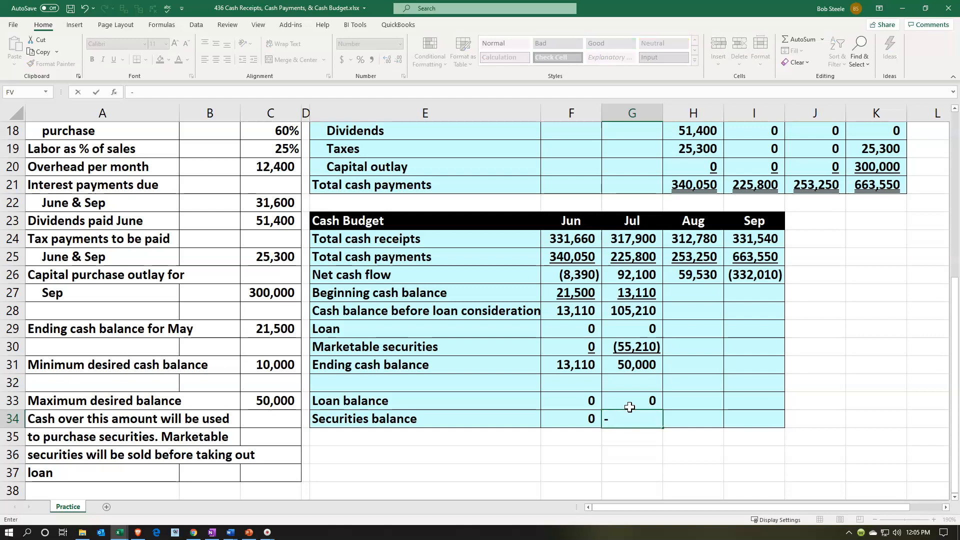
key("Up")
key("Up")
key("Up")
key("Up")
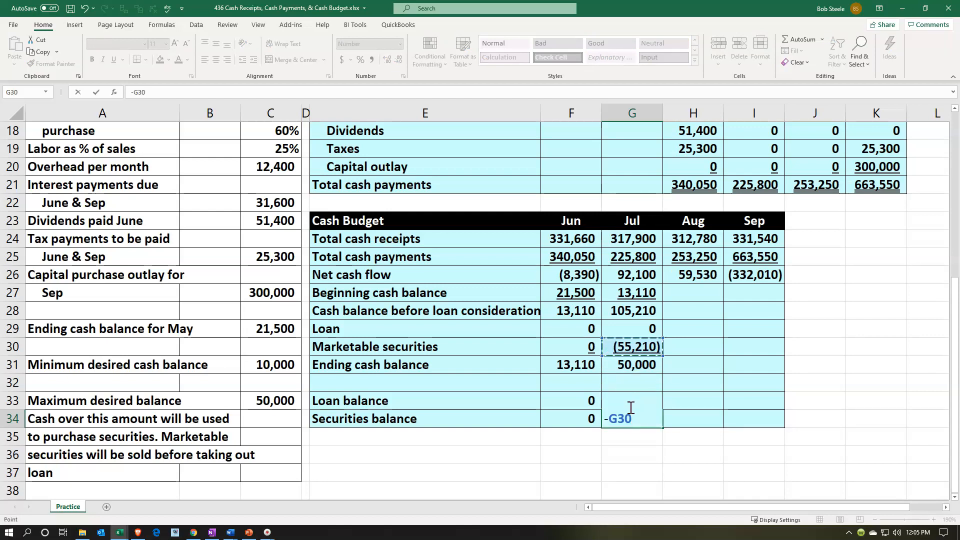
key("ctrl+Return")
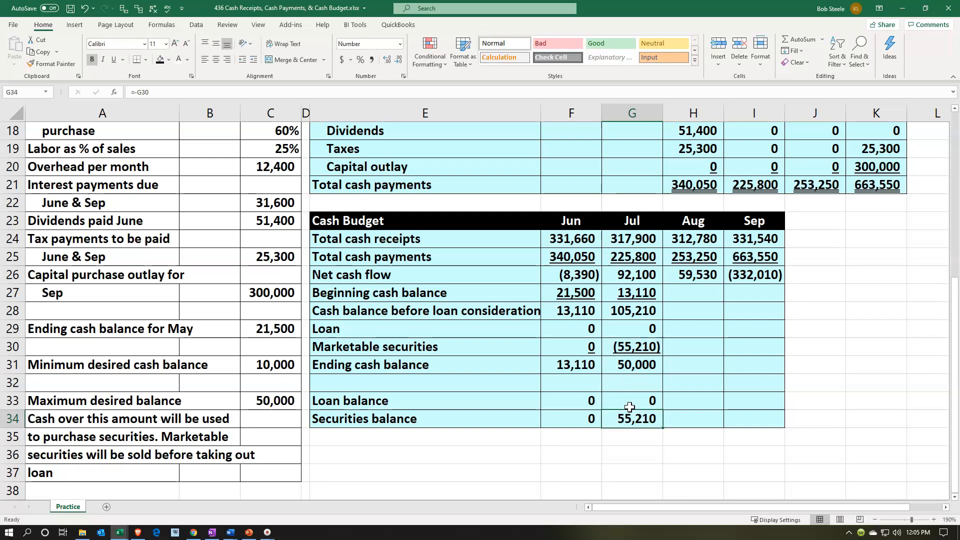
Set August's beginning cash balance in H27 equal to July's ending cash balance with =G31
left_click(625, 368)
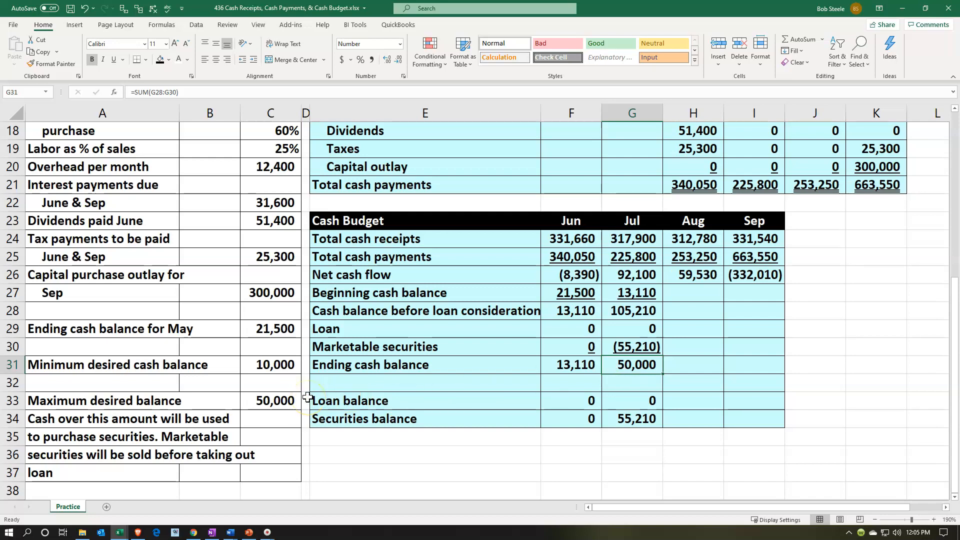
left_click(702, 295)
type("=")
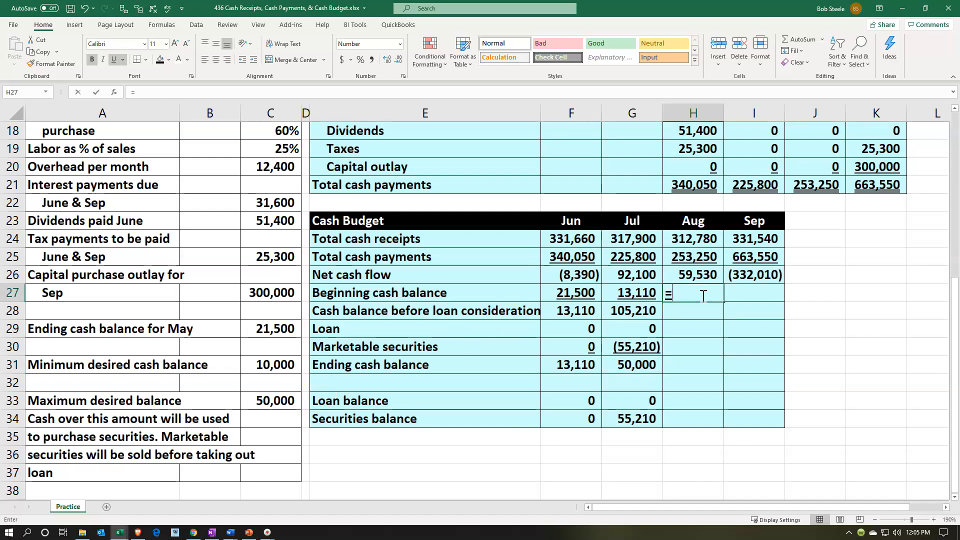
key("Down")
key("Down")
key("Down")
key("Down")
key("Left")
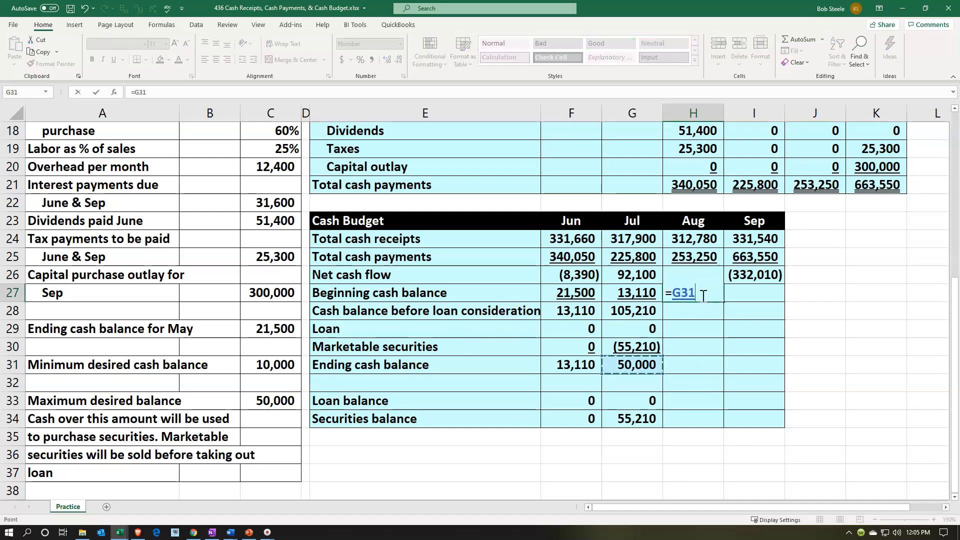
key("Return")
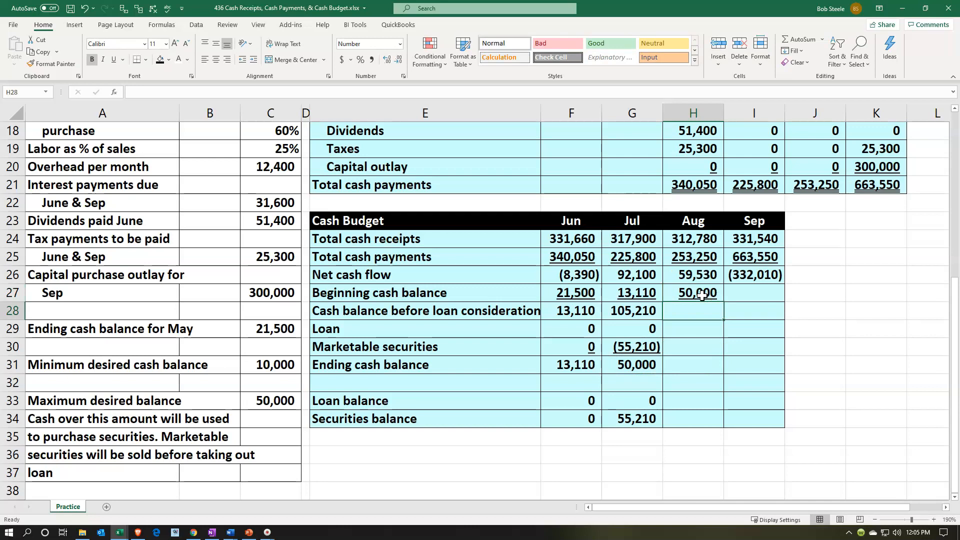
Calculate August's cash balance before loan consideration in H28 with =SUM(H26:H27) and enter 0 for August's loan in H29
type("=sum(")
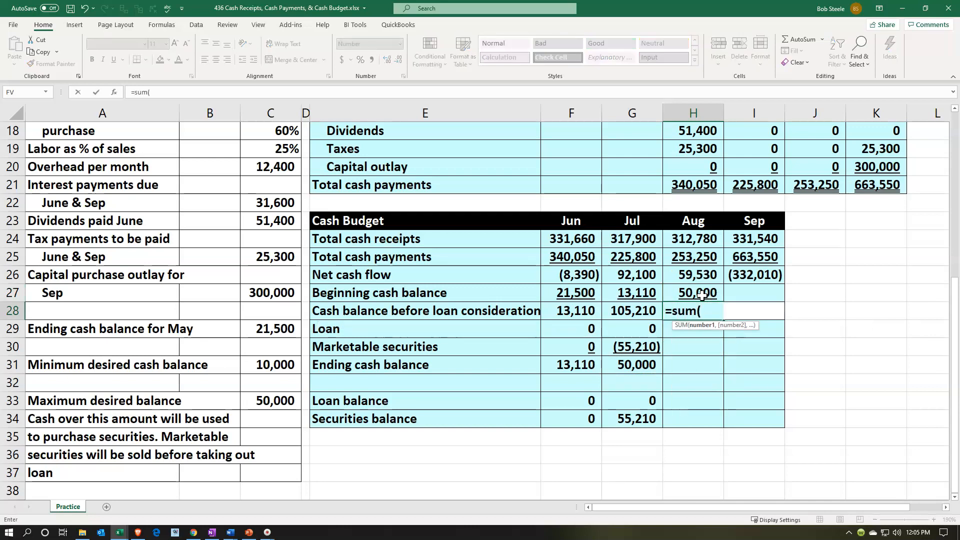
left_click_drag(696, 275, 703, 296)
key("Return")
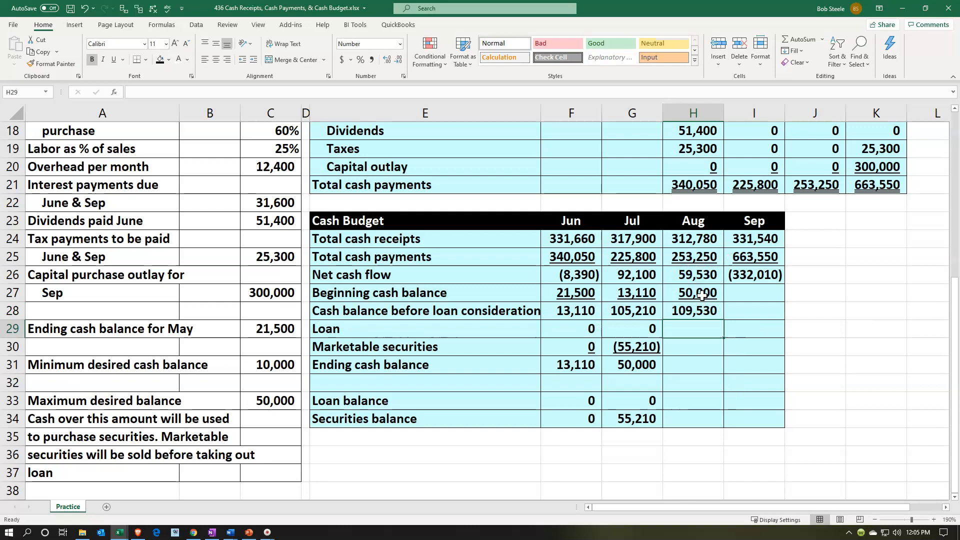
left_click(690, 337)
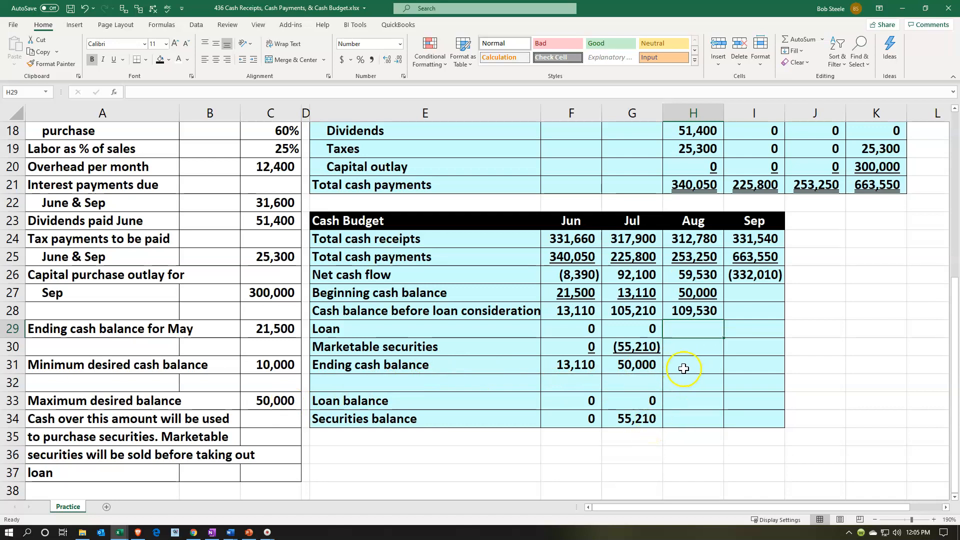
type("0")
key("Return")
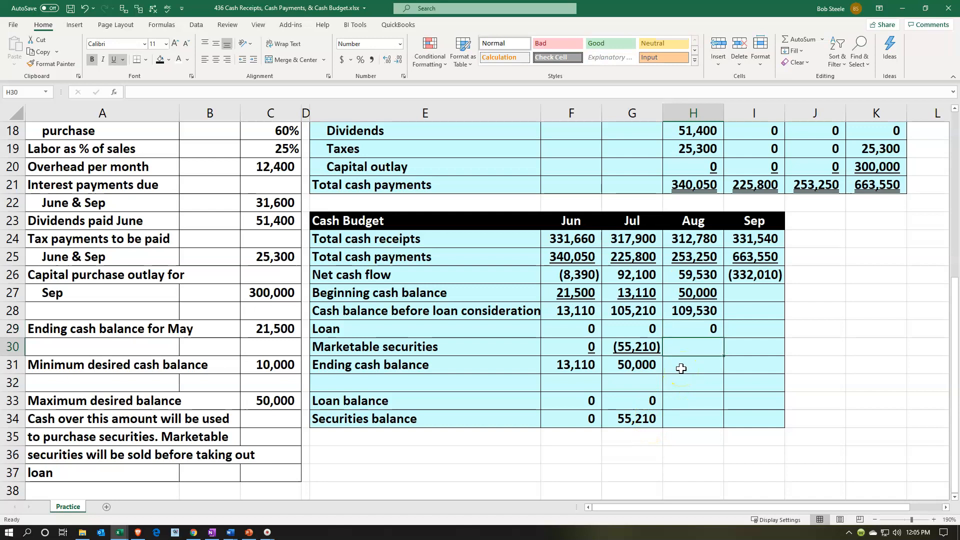
Calculate August's marketable securities in H30 as the maximum desired balance minus the cash balance before loan consideration with =C33-H28
type("=")
key("Left")
key("Left")
key("Left")
key("Left")
key("Down")
key("Down")
key("Down")
key("Left")
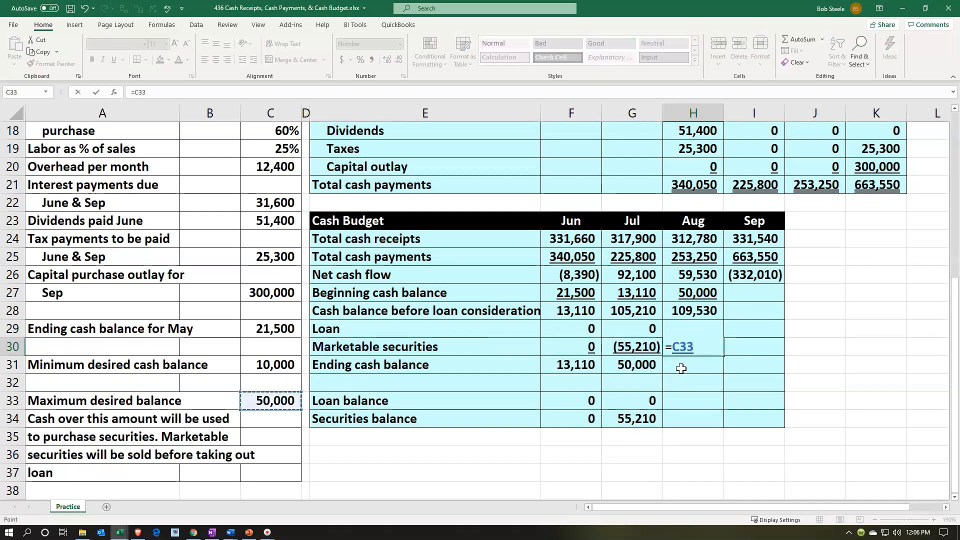
type("-")
key("Up")
key("Up")
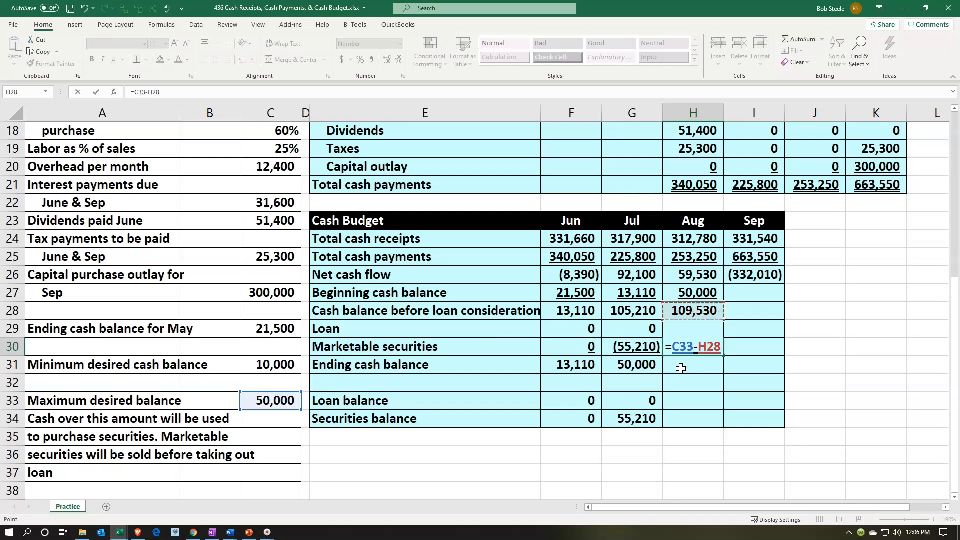
key("Return")
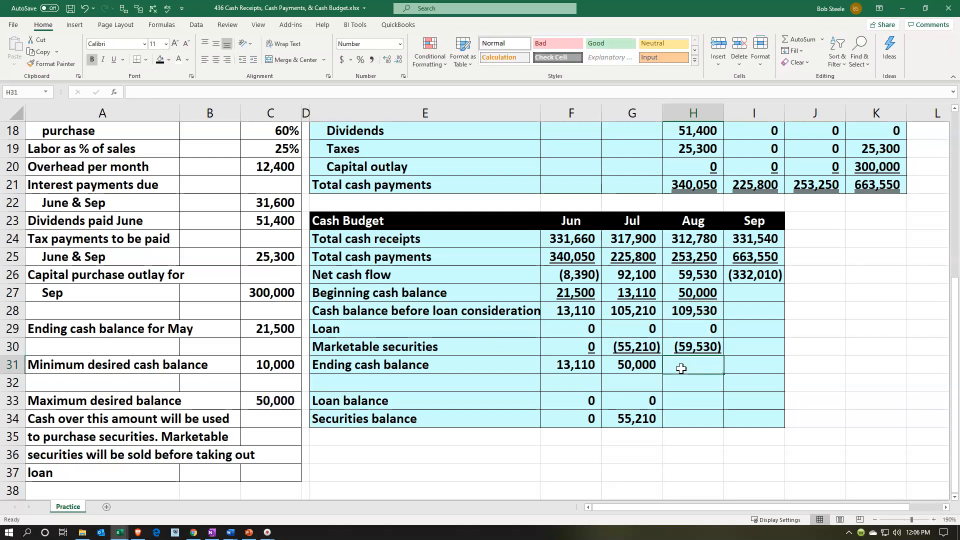
Calculate August's ending cash balance in H31 with =SUM(H28:H30)
type("=")
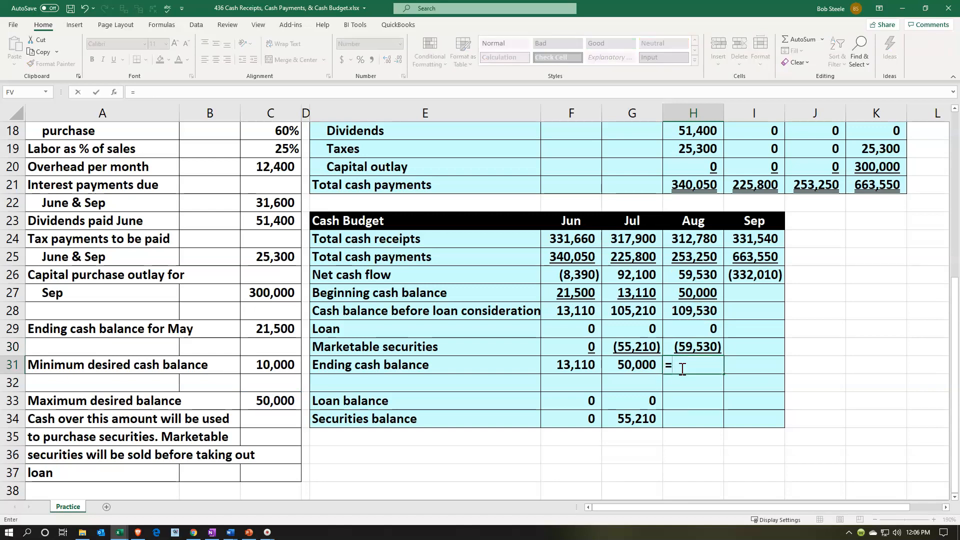
type("sum(")
key("Up")
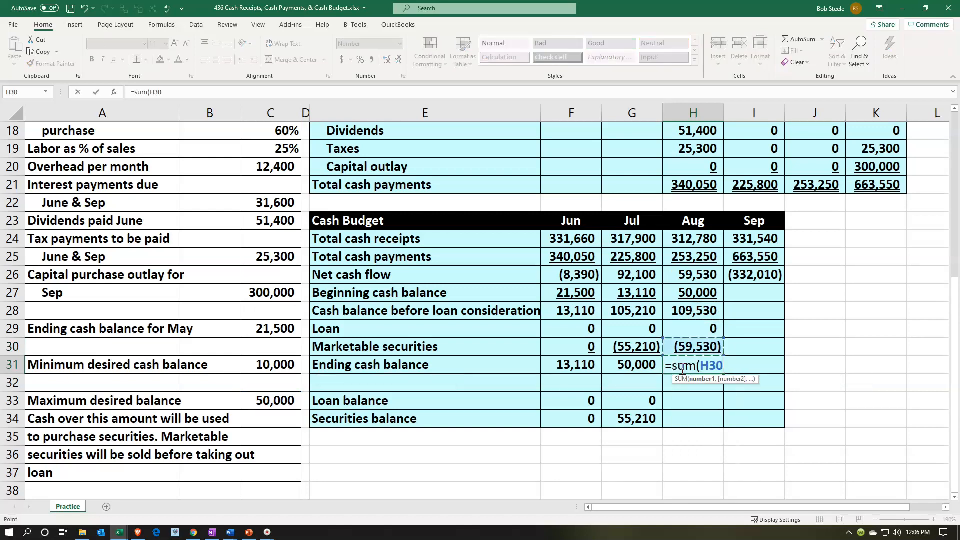
key("Up")
key("Up")
key("shift+Down")
key("shift+Down")
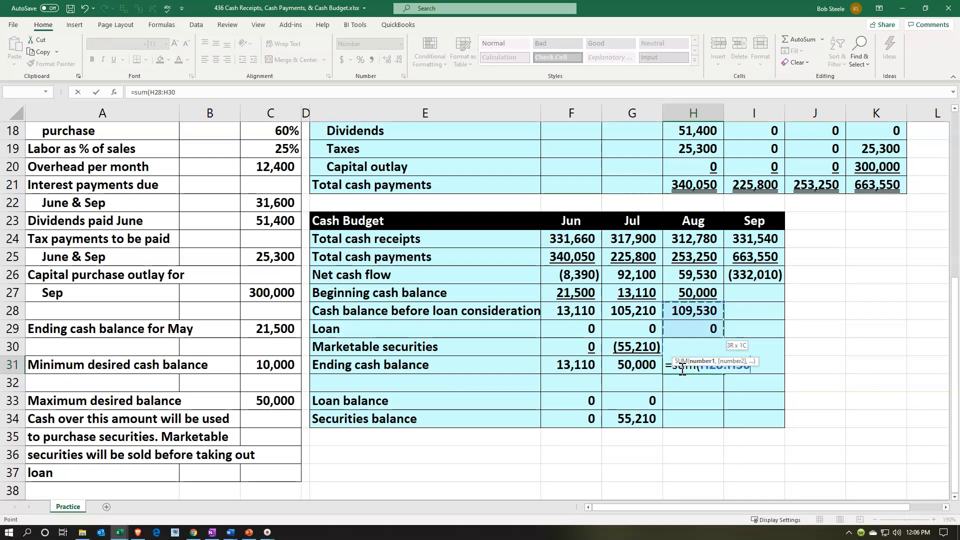
key("Return")
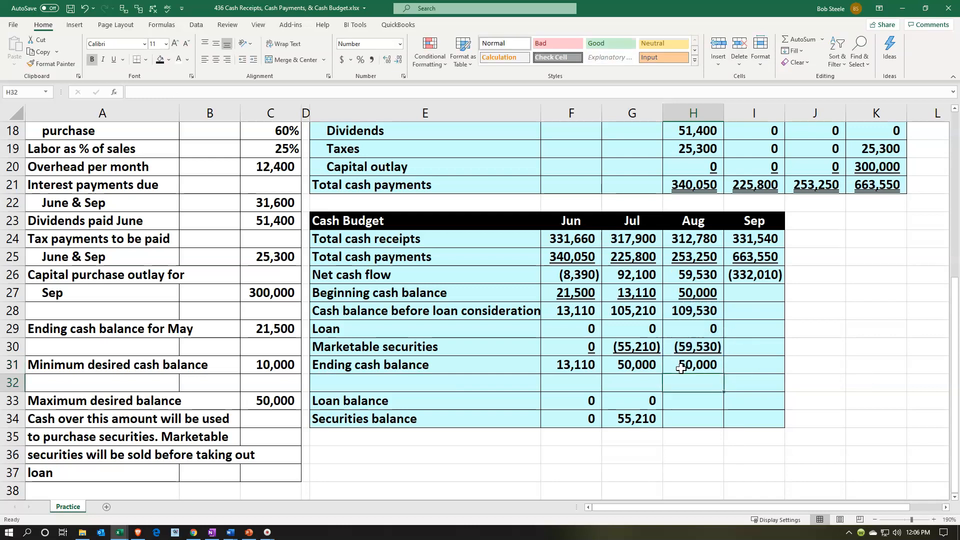
Calculate August's loan balance in H33 as August's loan plus July's loan balance with =+H29+G33
key("Down")
type("+")
key("Up")
key("Up")
key("Up")
key("Up")
type("+")
key("Left")
key("Return")
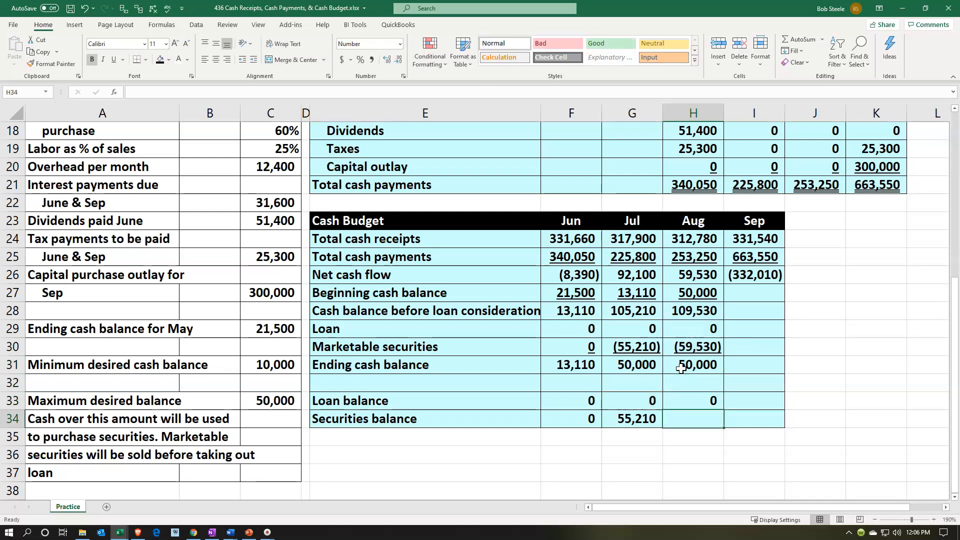
Calculate August's securities balance in H34 as July's balance minus August's marketable securities amount with =G34-H30
type("=")
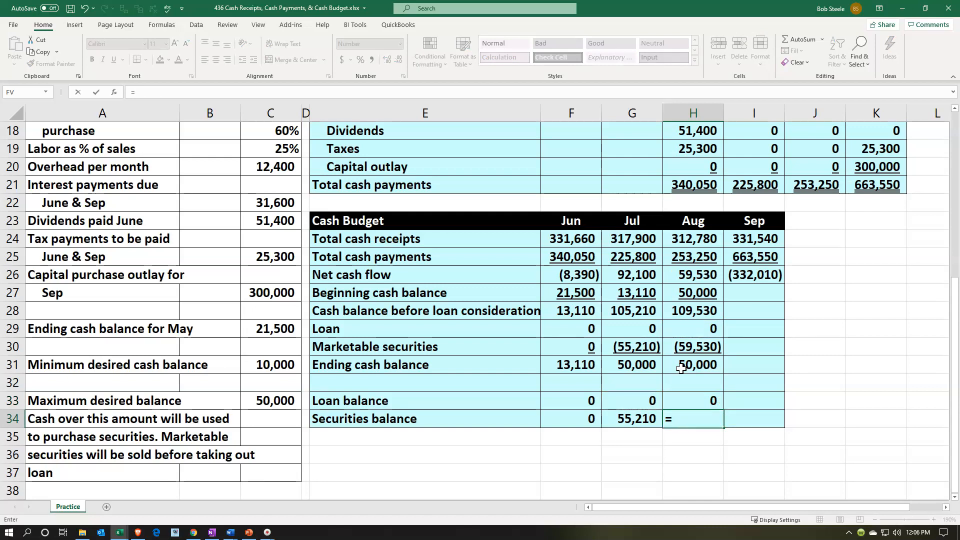
key("Left")
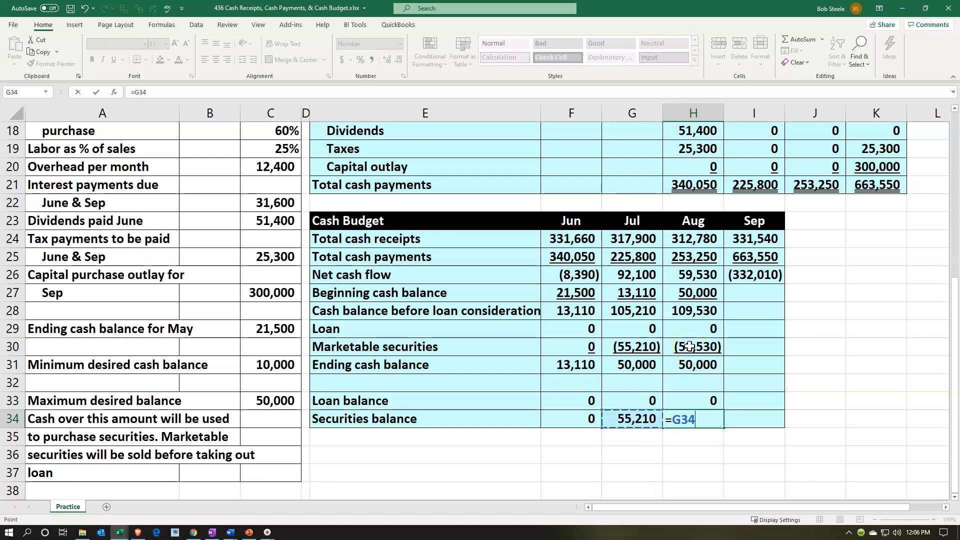
type("-")
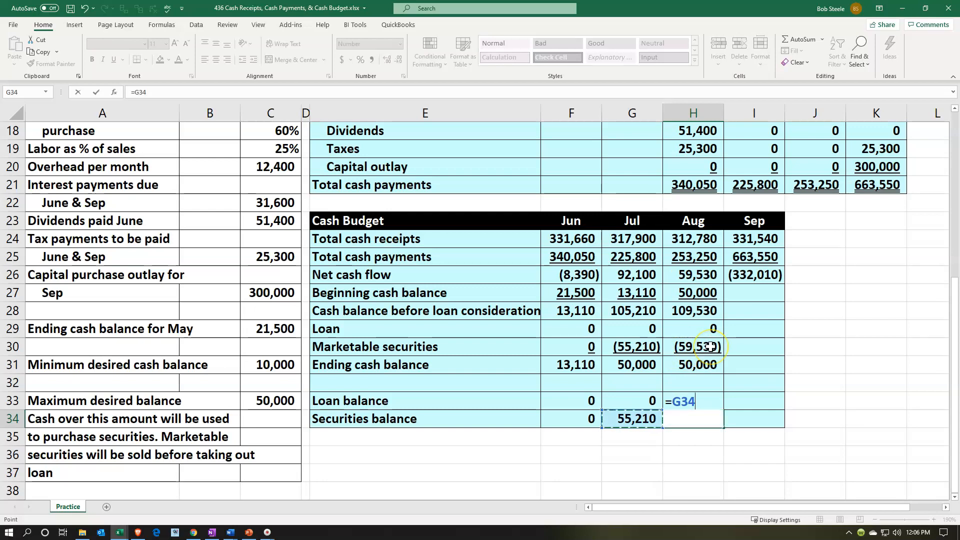
key("Up")
key("Up")
key("Up")
key("Up")
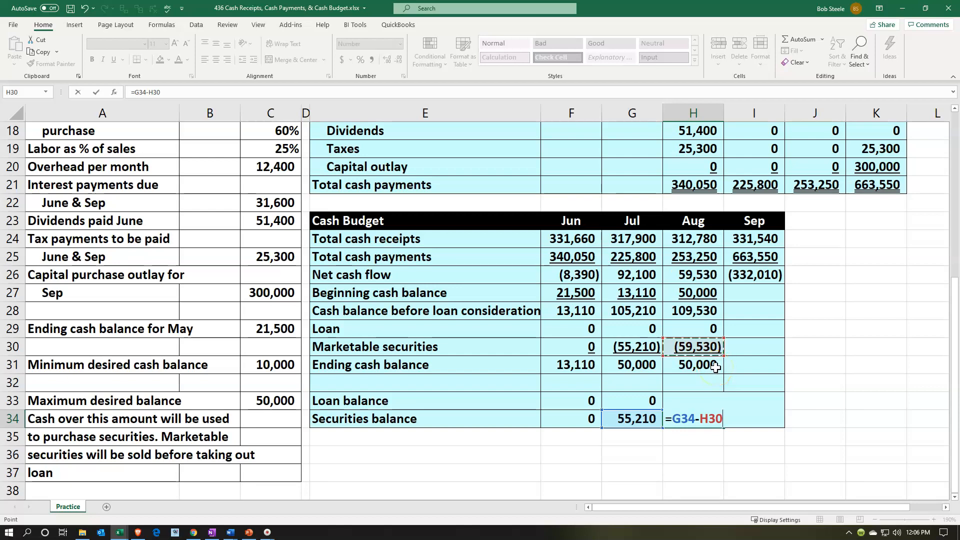
key("ctrl+Return")
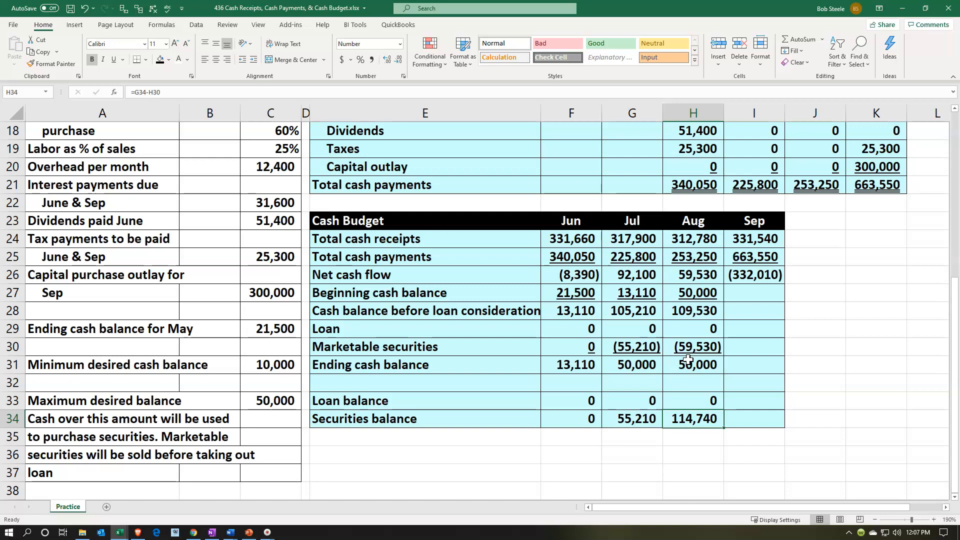
Set September's beginning cash balance in I27 equal to August's ending cash balance with =H31
left_click(750, 298)
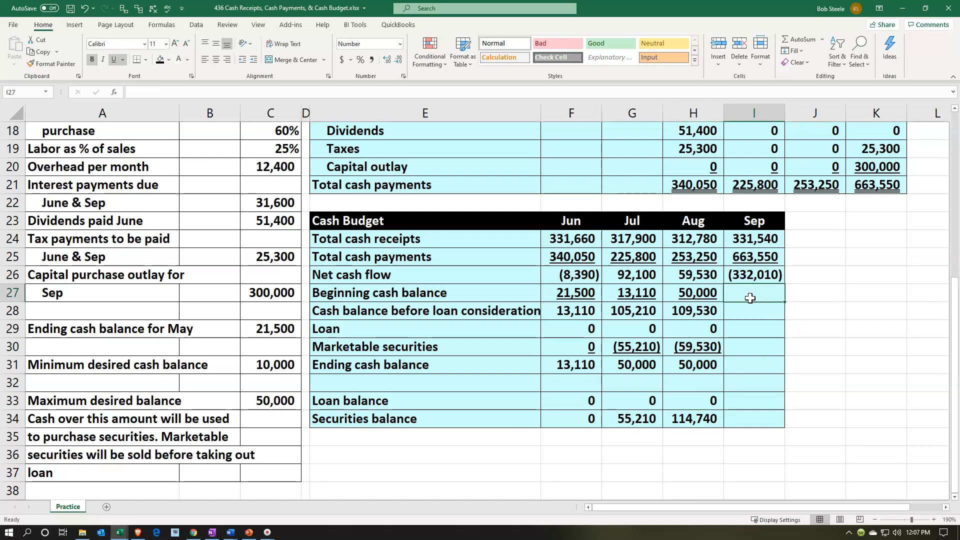
type("=")
key("Down")
key("Down")
key("Down")
key("Down")
key("Left")
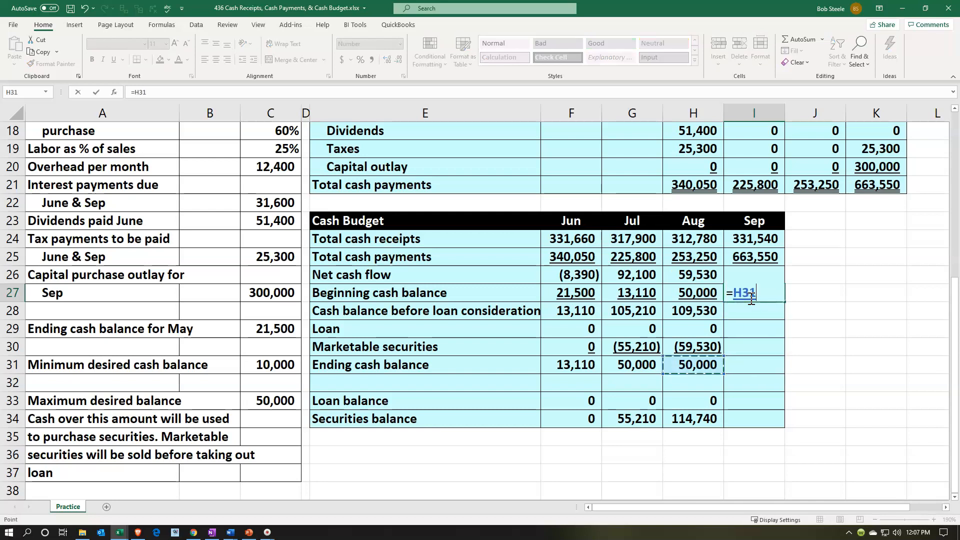
key("Return")
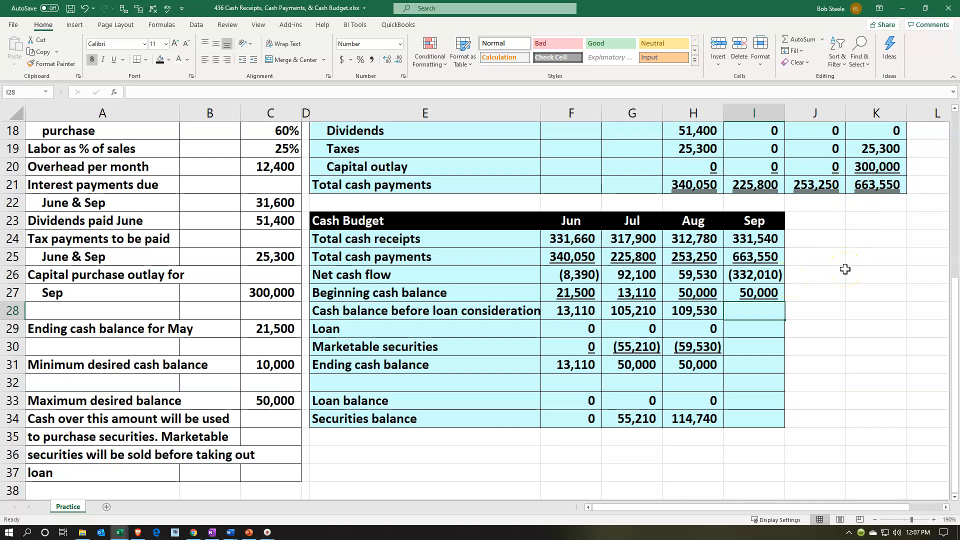
Calculate September's cash balance before loan consideration in I28 with =SUM(I26:I27)
type("=sum(")
key("Up")
key("shift+Up")
key("Return")
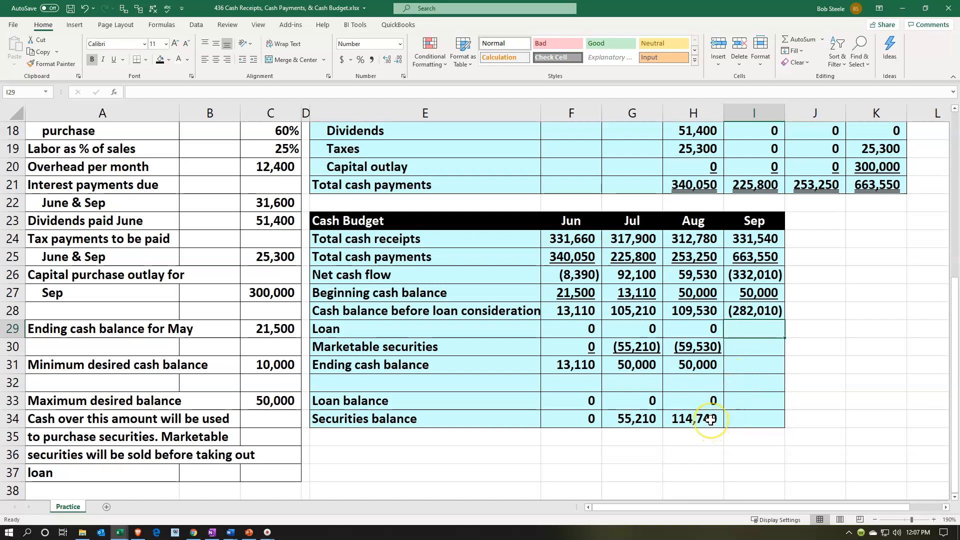
Set September's marketable securities in I30 to August's full securities balance with =H34
left_click(739, 344)
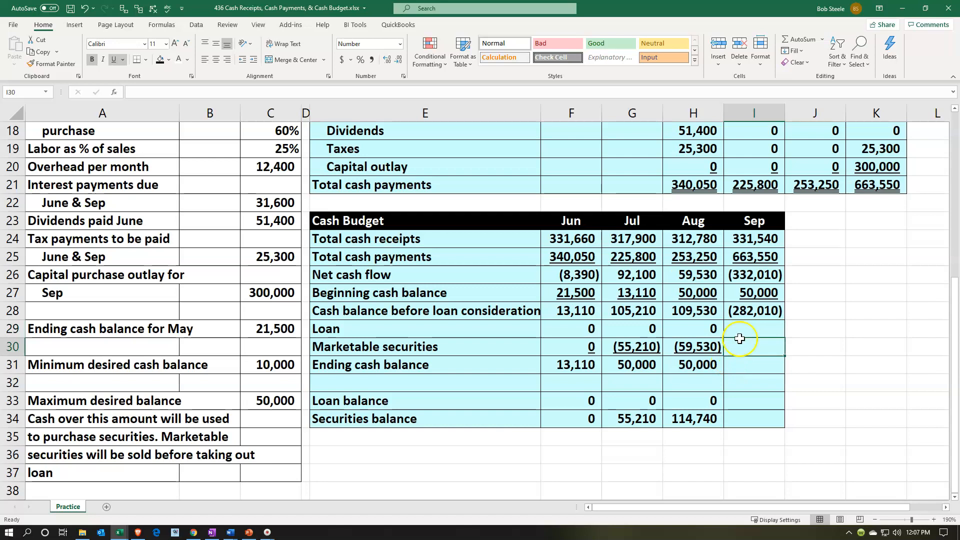
type("=")
key("Down")
key("Down")
key("Down")
key("Down")
key("Left")
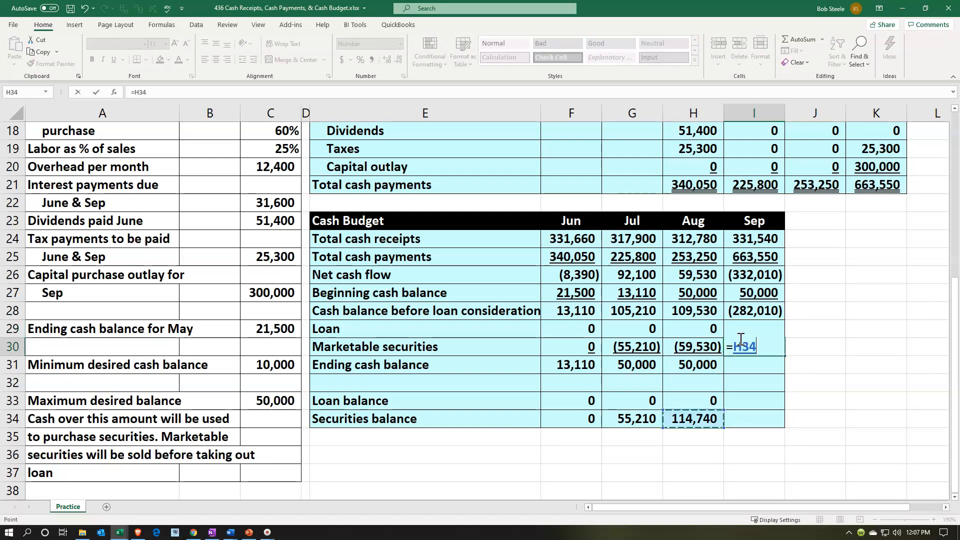
key("Return")
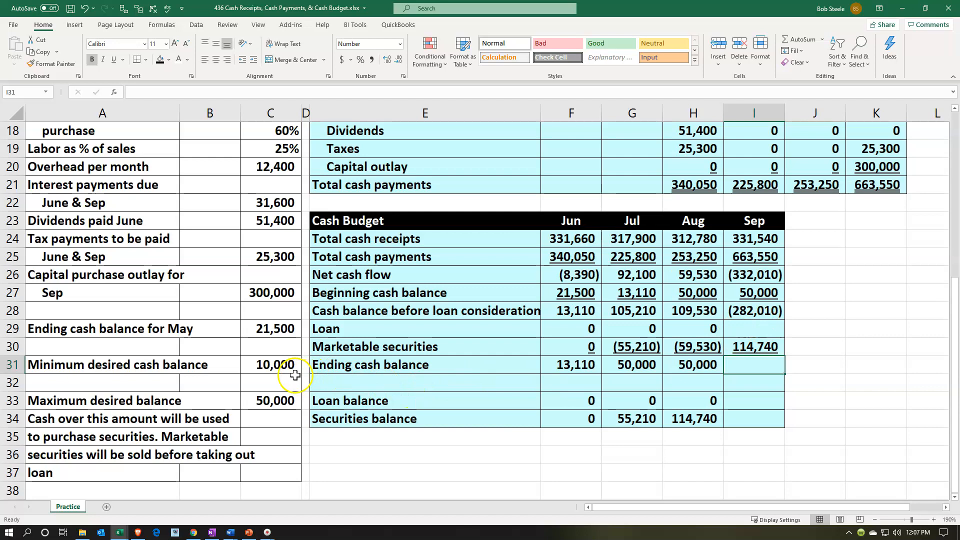
Calculate September's ending cash balance in I31 with =SUM(I28:I30)
type("=sum(")
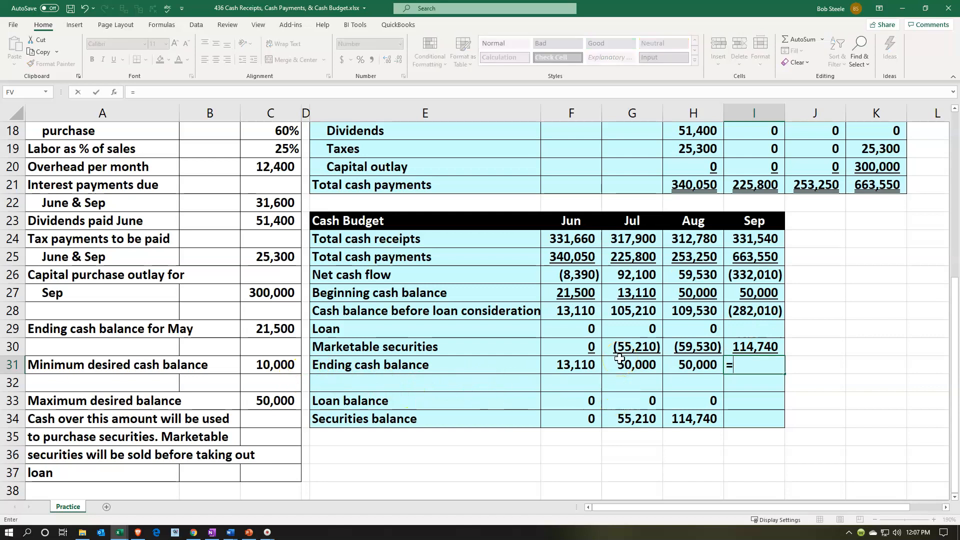
key("Up")
key("shift+Up")
key("shift+Up")
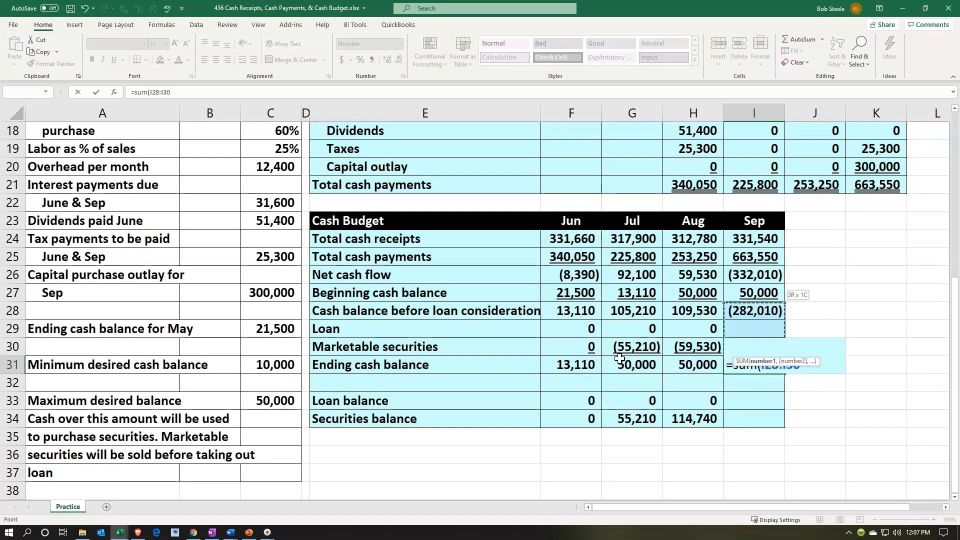
key("Return")
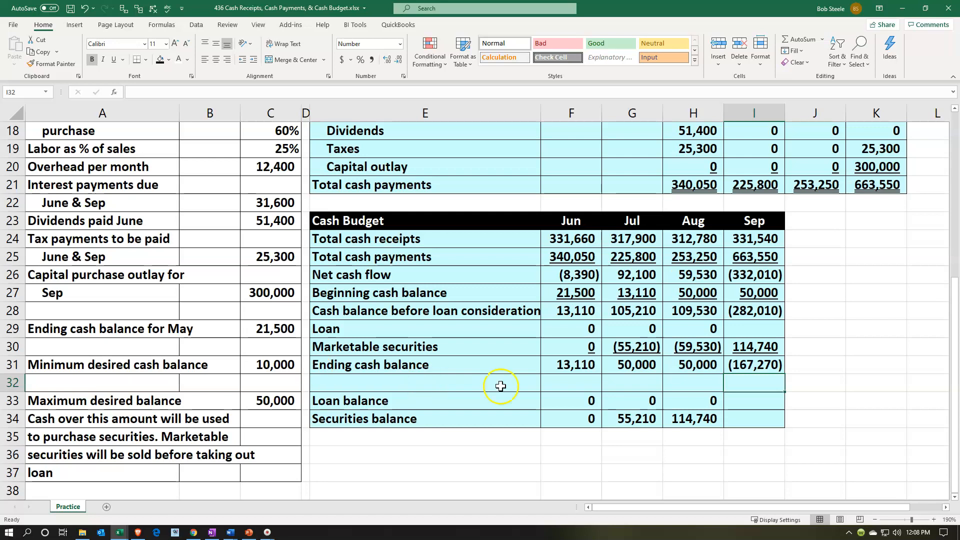
Calculate September's loan in I29 from the minimum desired cash balance with =C31-(I28+I30), and check the ending cash balance formula in I31
left_click(745, 332)
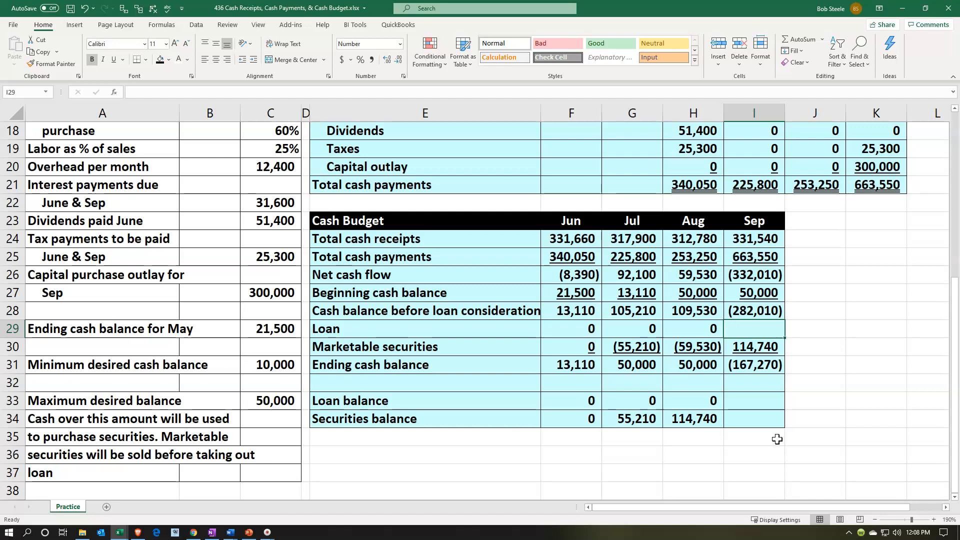
type("=")
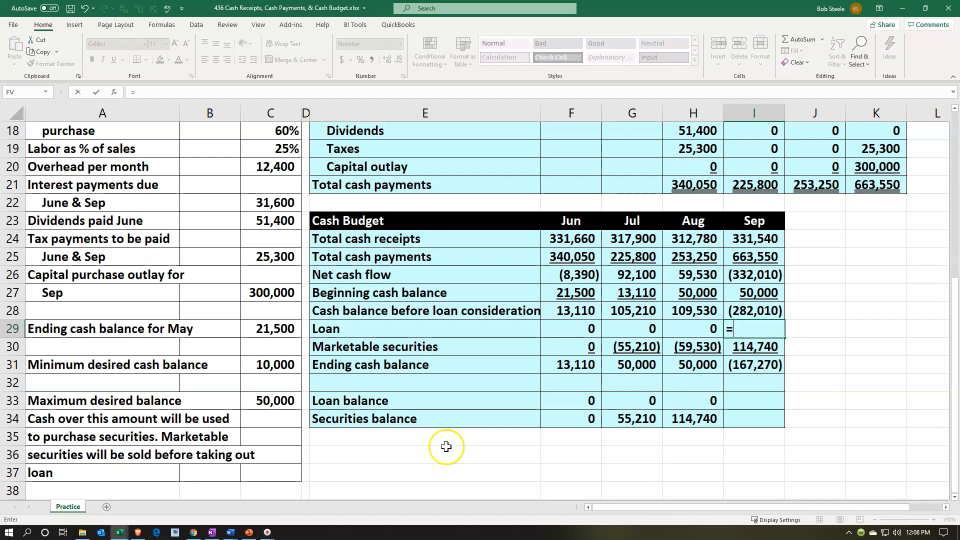
left_click(281, 371)
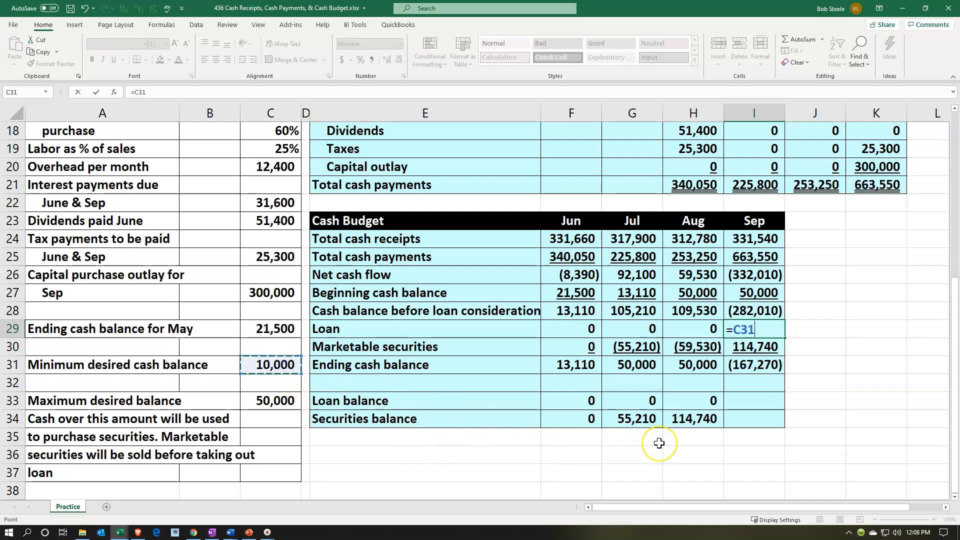
type("-")
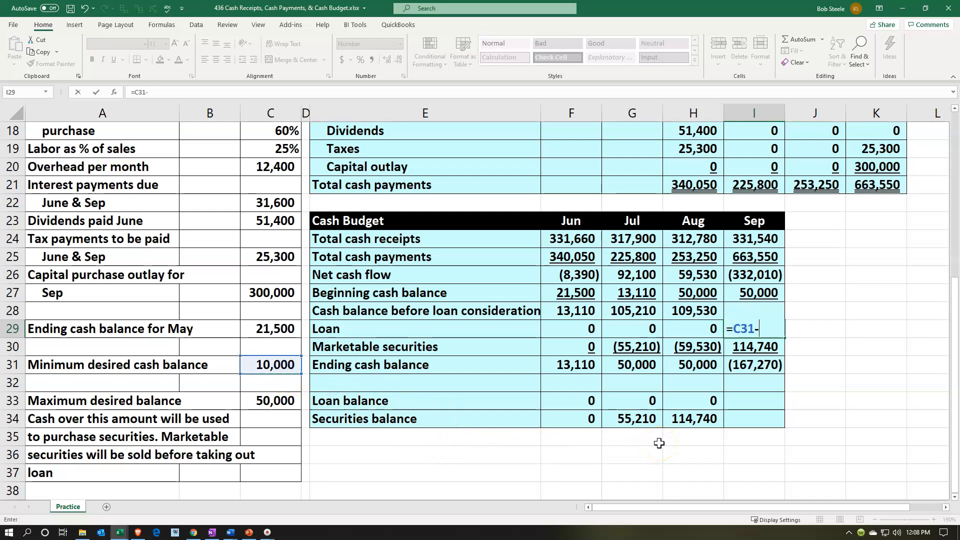
type(")")
key("Return")
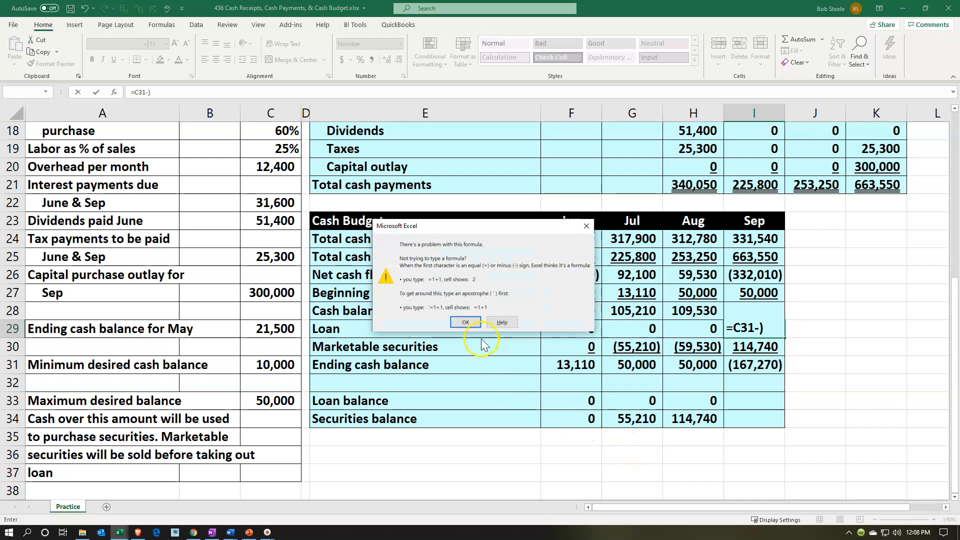
left_click(465, 323)
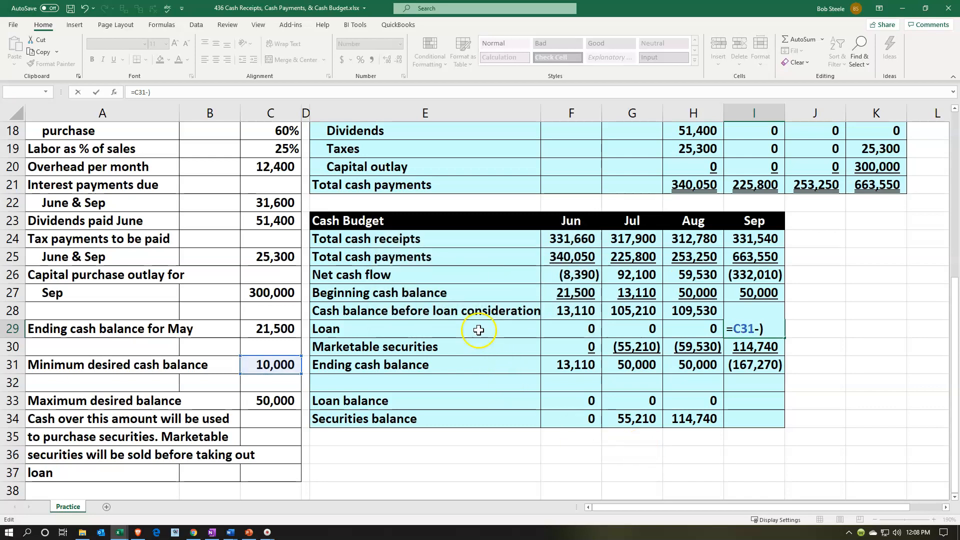
left_click(187, 93)
key("BackSpace")
type("(")
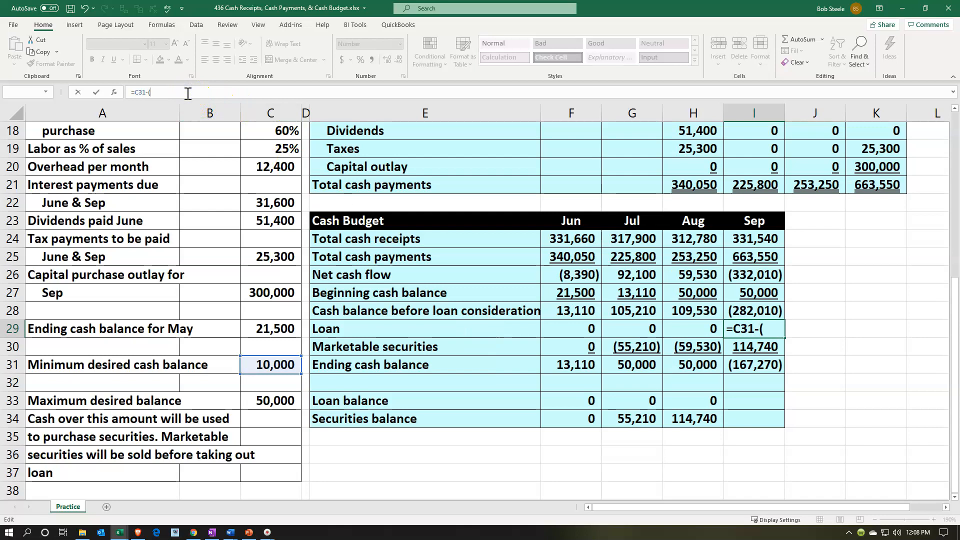
left_click(755, 311)
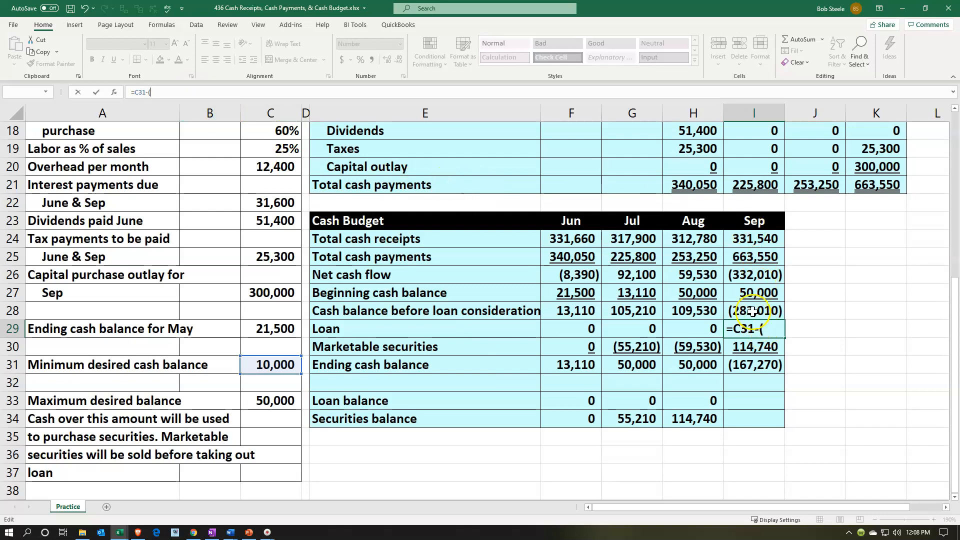
type("+")
left_click(764, 350)
type(")")
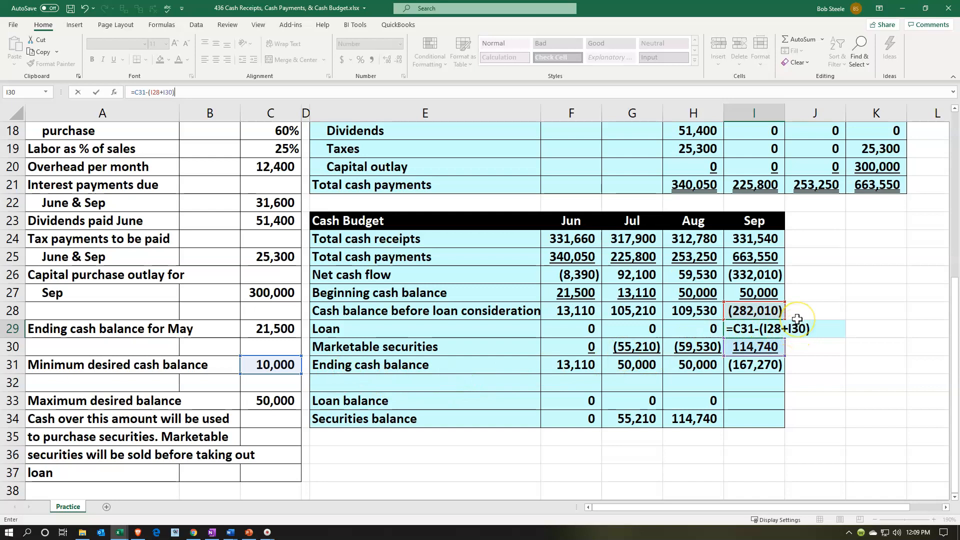
key("Return")
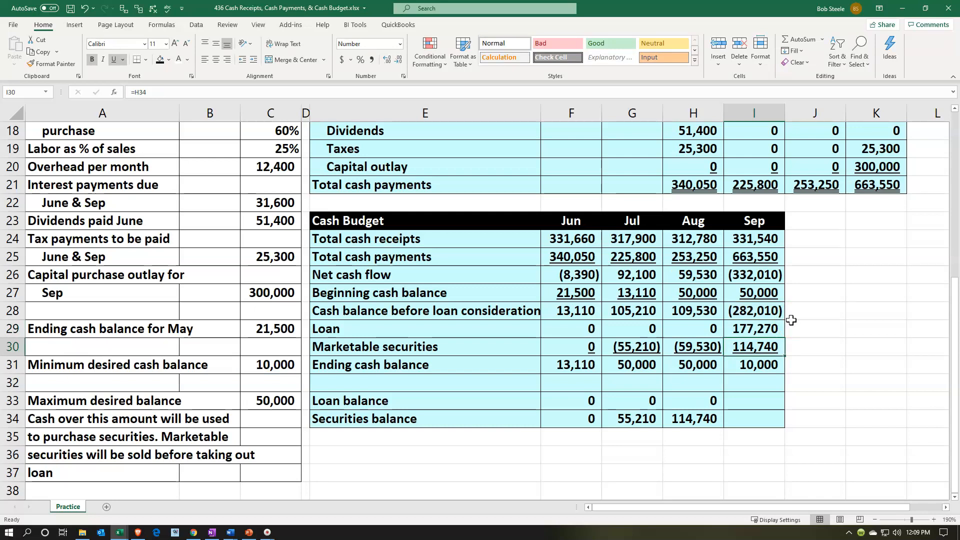
double_click(773, 366)
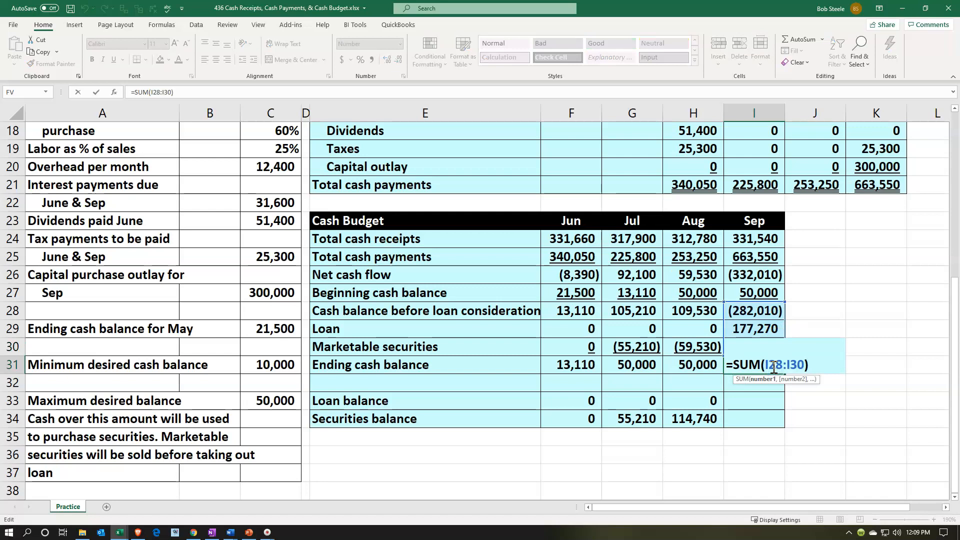
key("Return")
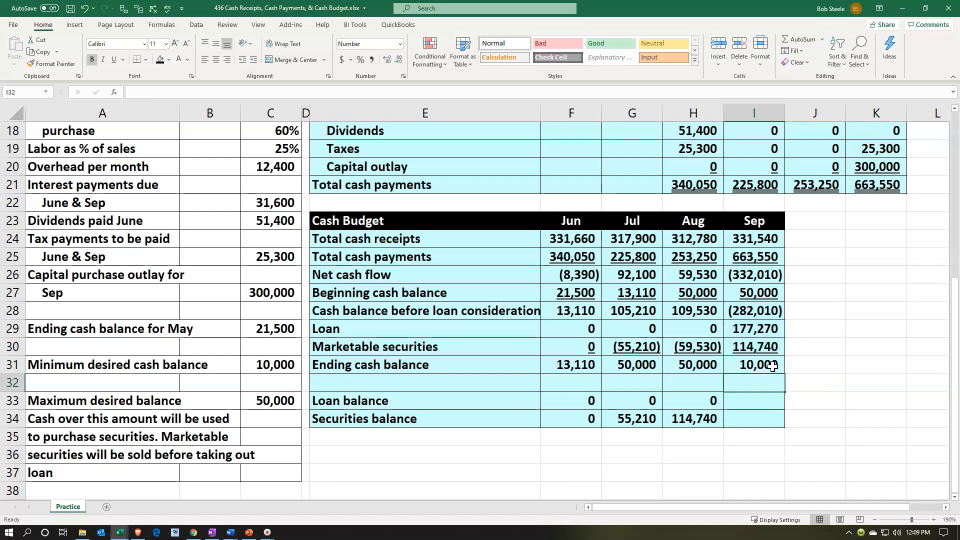
Examine the cell references in September's loan formula in I29, leaving =C31-(I28+I30) in the cell
double_click(765, 330)
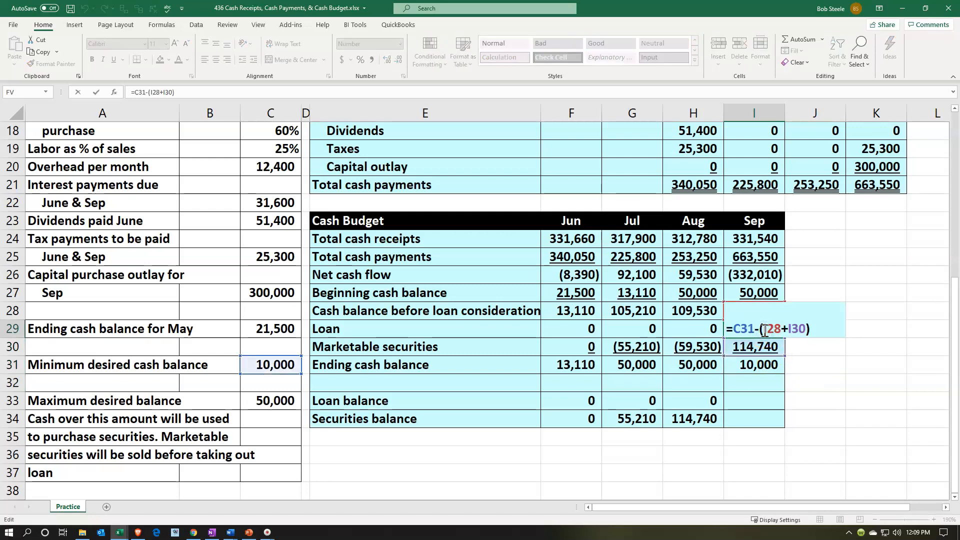
key("ctrl+Return")
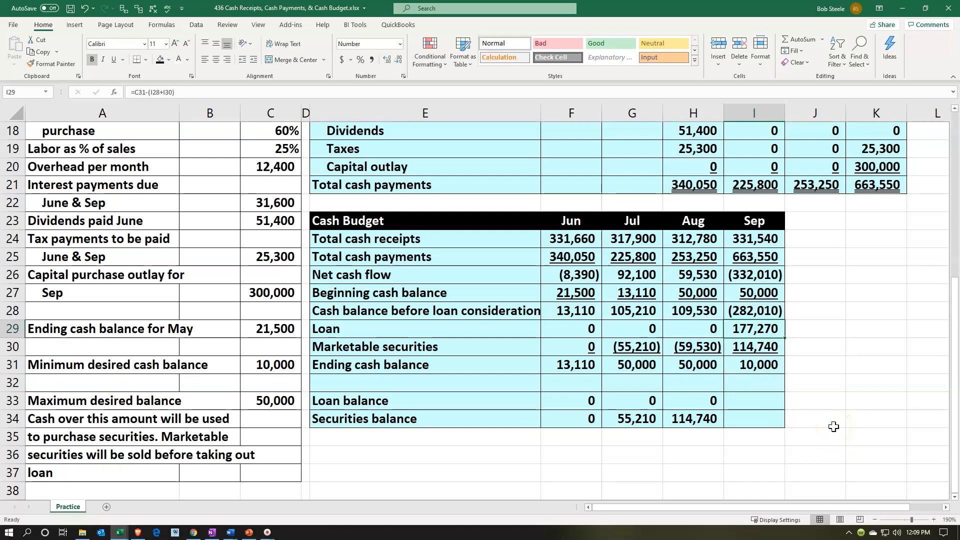
double_click(754, 329)
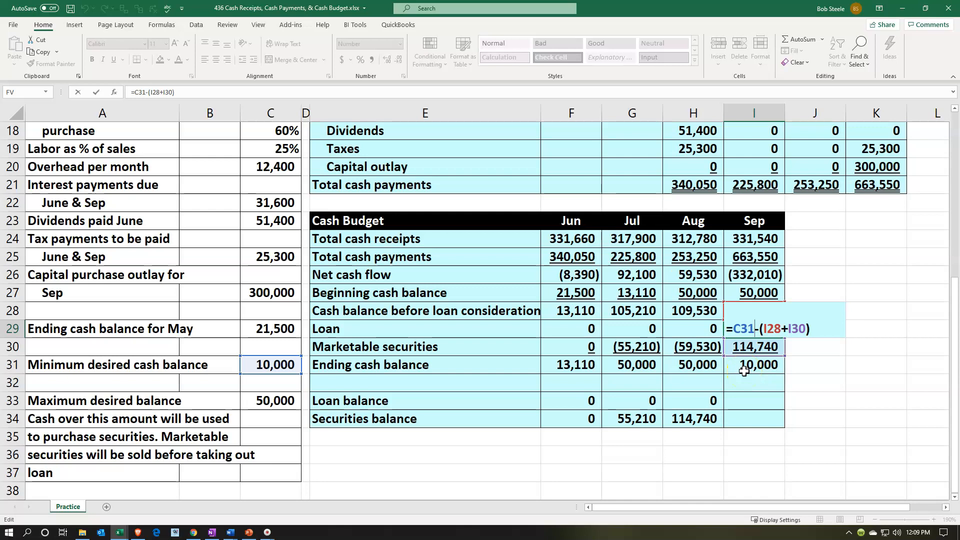
key("BackSpace")
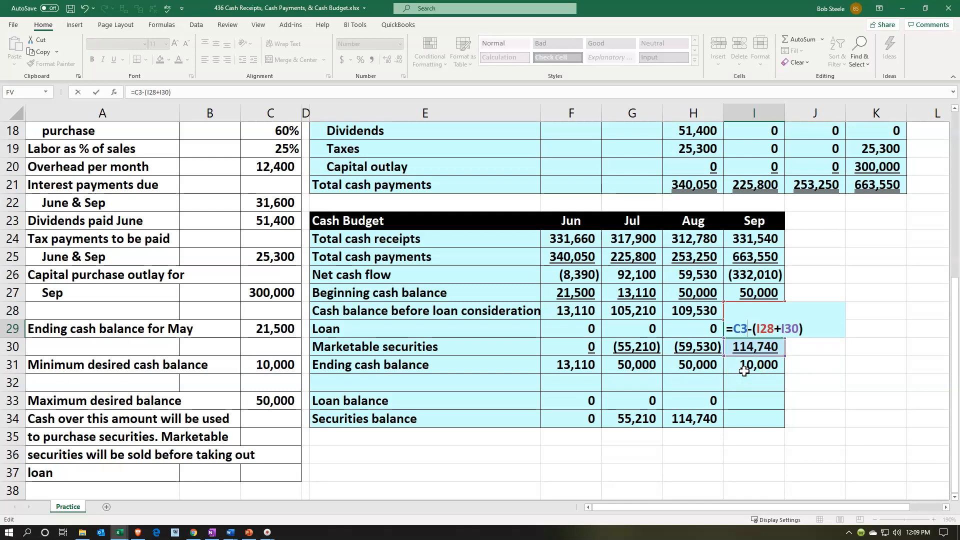
left_click(85, 8)
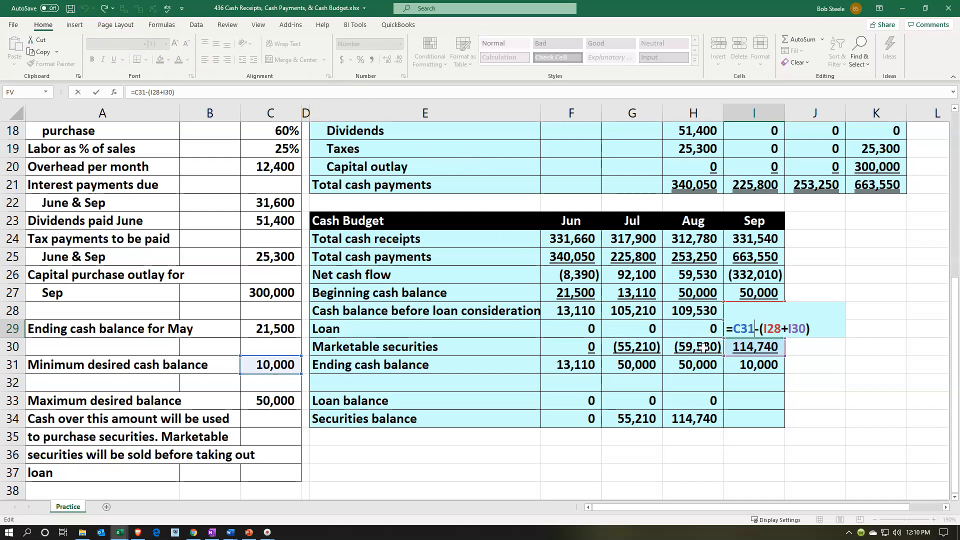
key("Return")
Clear September's loan formula from I29
key("Up")
key("Delete")
key("Down")
key("Up")
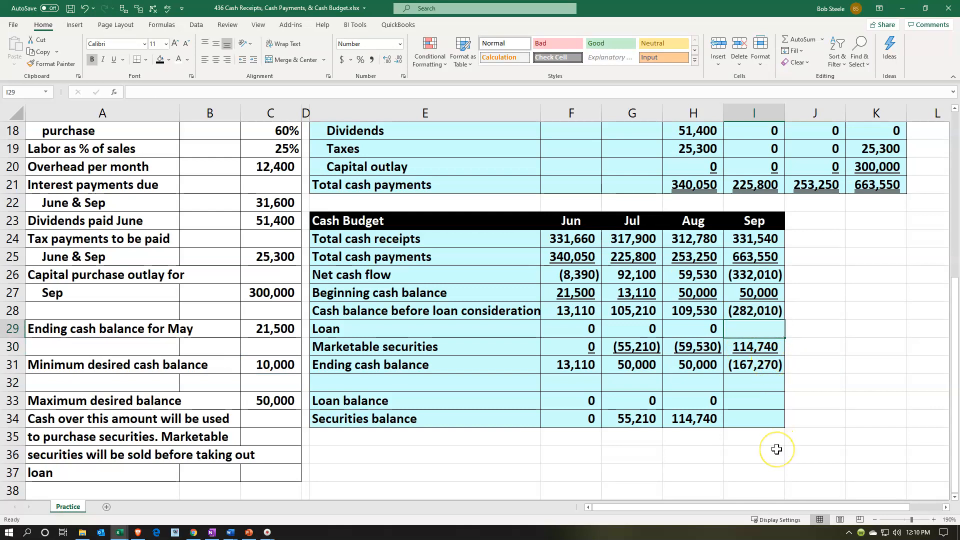
Try to calculate September's loan in I29 from the ending cash balance and minimum desired cash balance with =I31+C31
type("=")
key("Down")
key("Down")
type("+")
key("Left")
key("Left")
key("Left")
key("Left")
key("Left")
key("Left")
key("Down")
key("Down")
key("ctrl+Return")
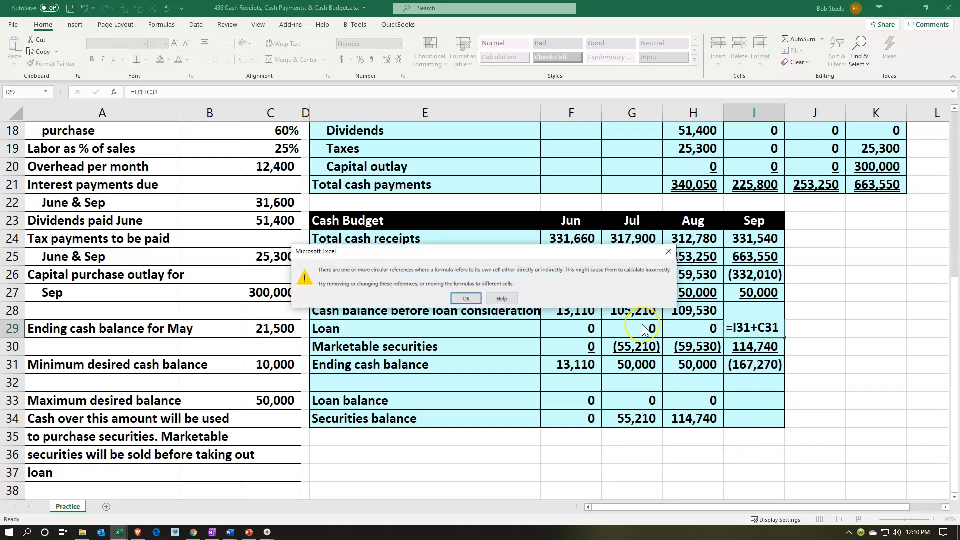
left_click(668, 254)
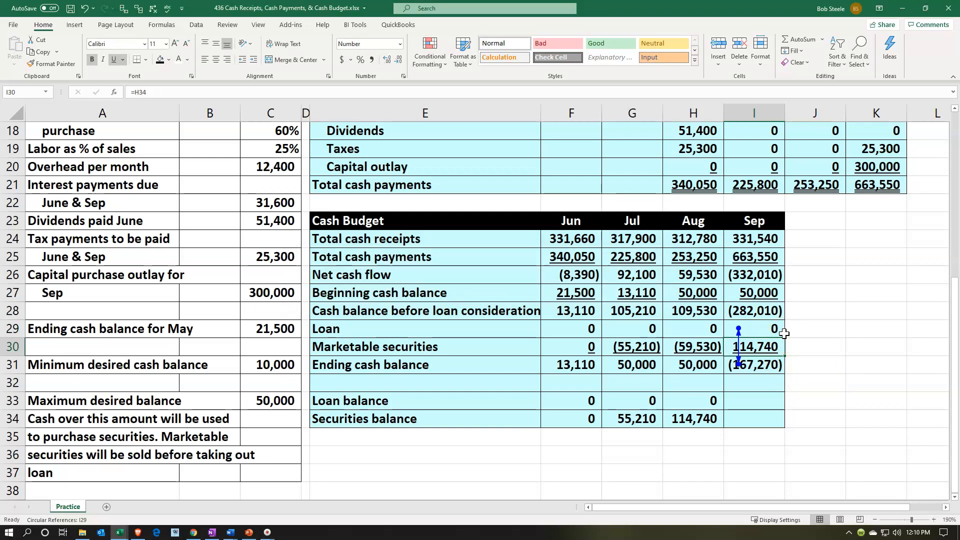
Undo the trial changes to September's loan in I29 back to =C31-(I28+I30), and review the formula
left_click(85, 9)
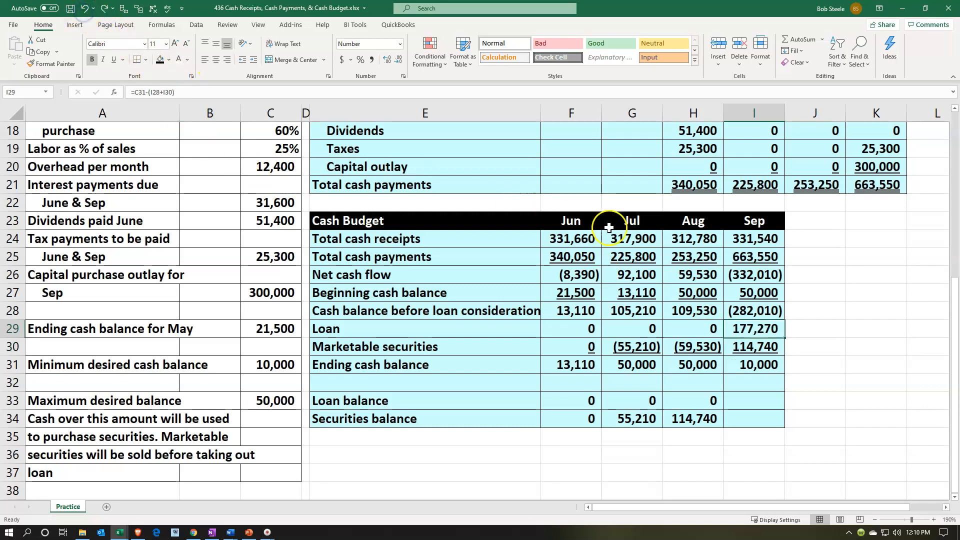
double_click(774, 330)
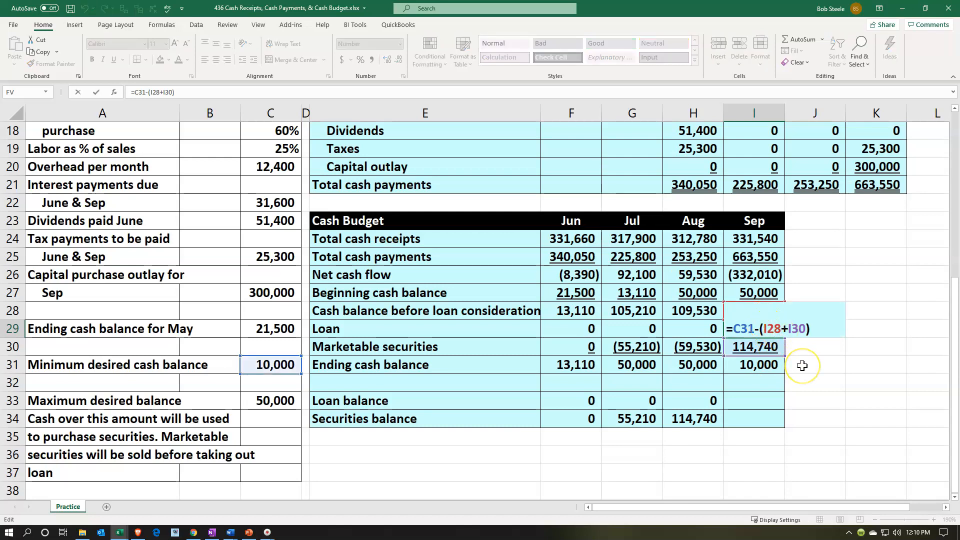
key("Return")
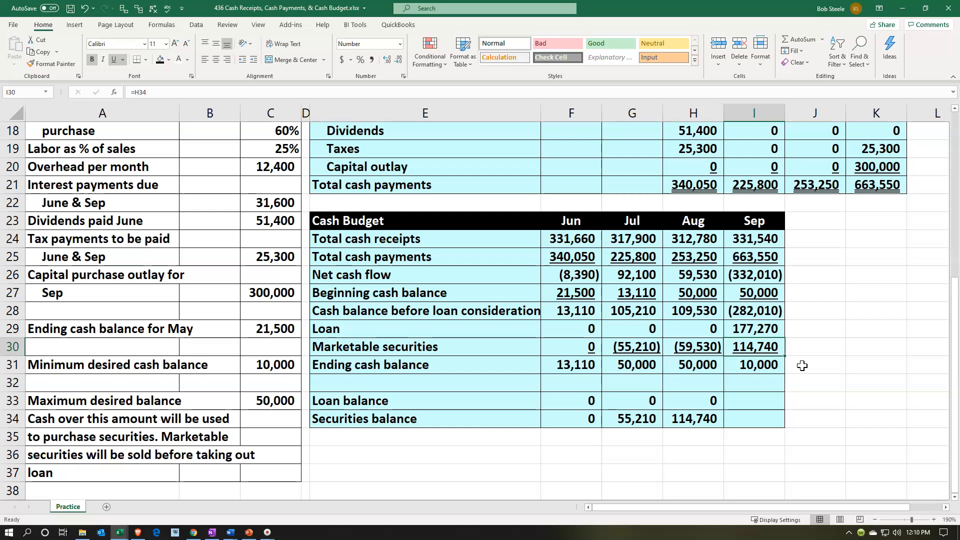
Set September's loan balance in I33 to the September loan amount with =I29
left_click(751, 400)
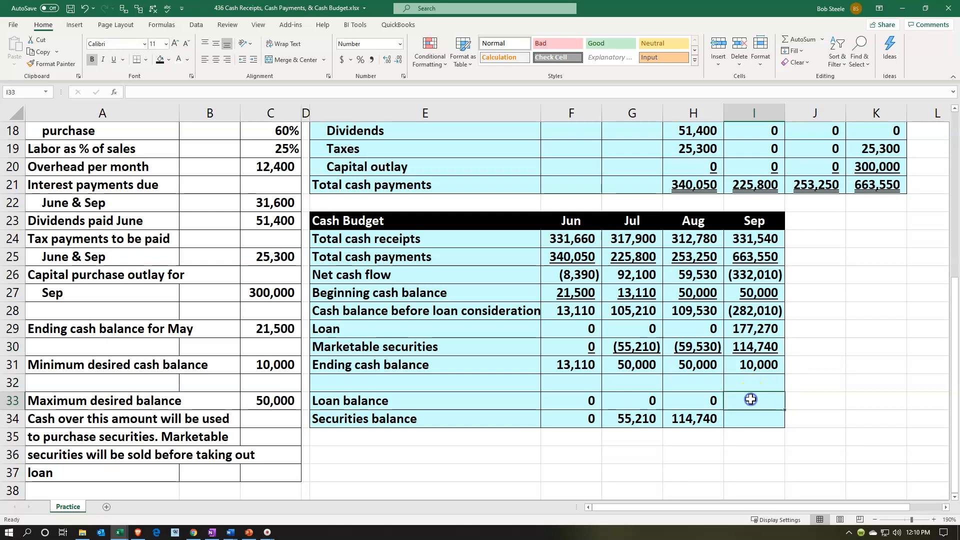
type("=")
key("Up")
key("Up")
key("Up")
key("Up")
key("Return")
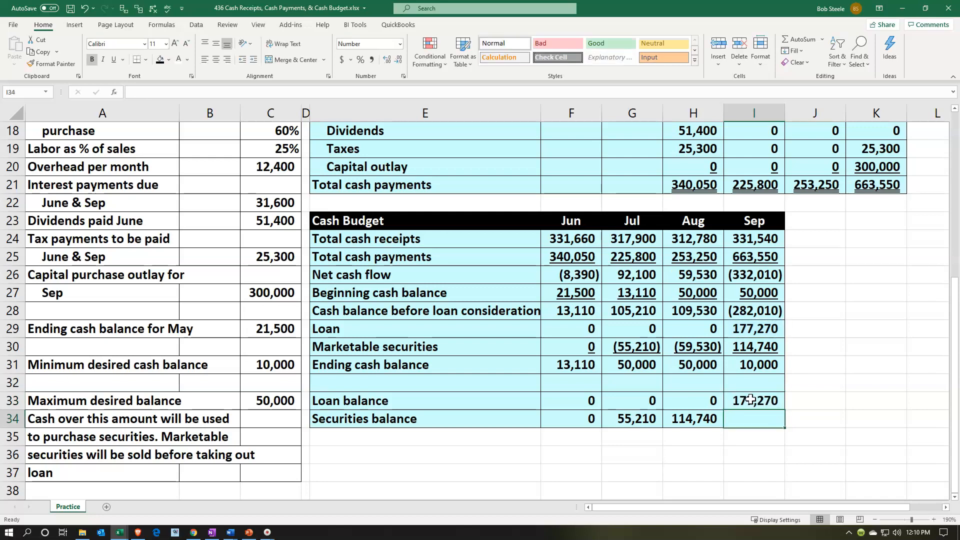
Calculate September's securities balance in I34 with +H34-I30, and check the formulas in I33 and I31
type("+")
key("Left")
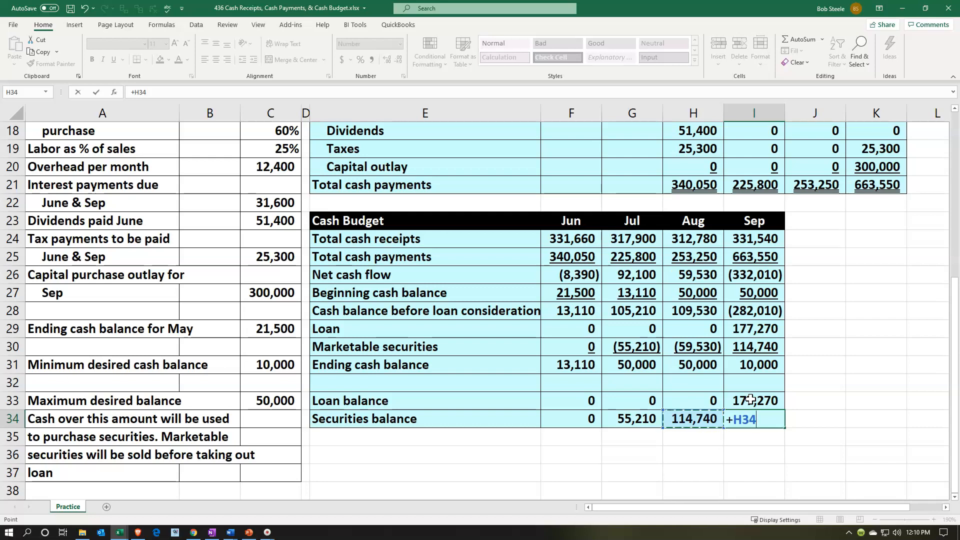
type("-")
key("Up")
key("Up")
key("Up")
key("Up")
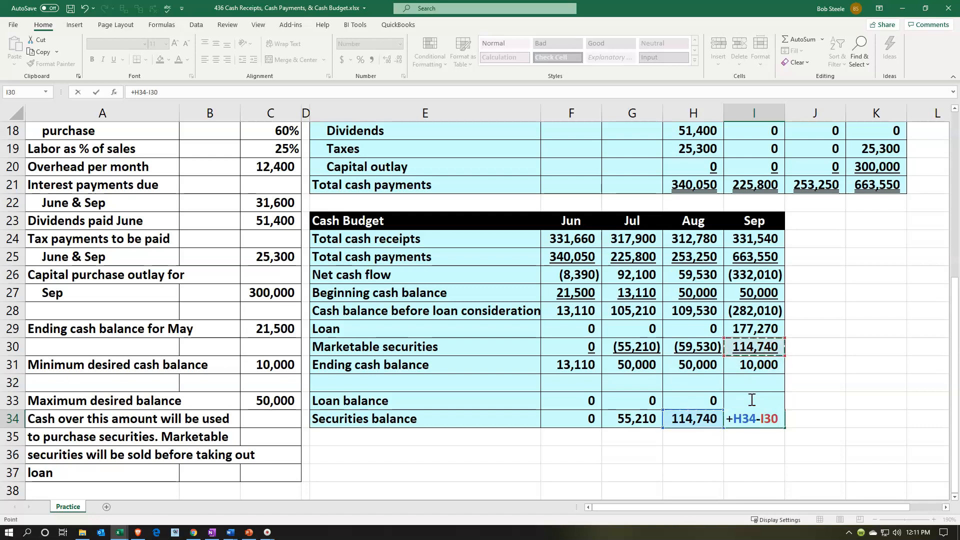
key("Return")
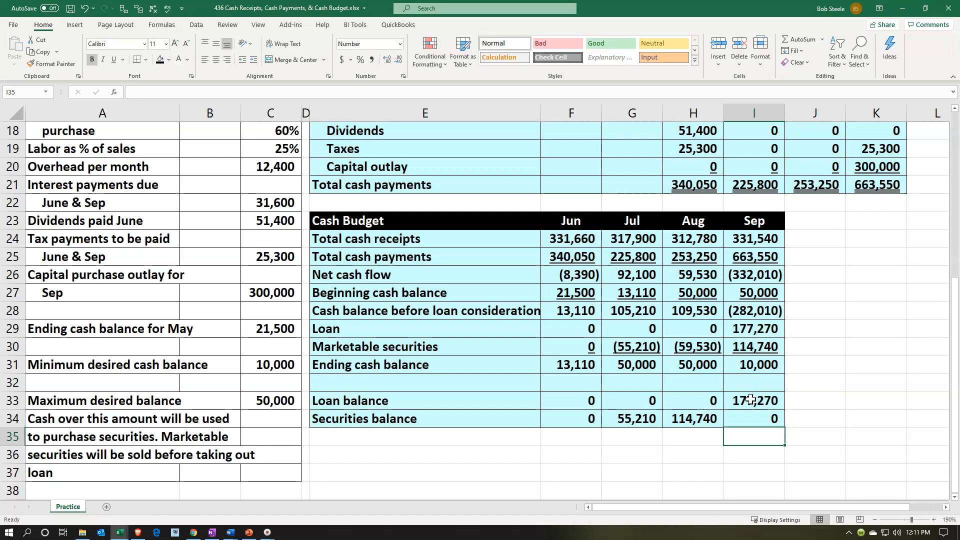
key("Up")
key("Up")
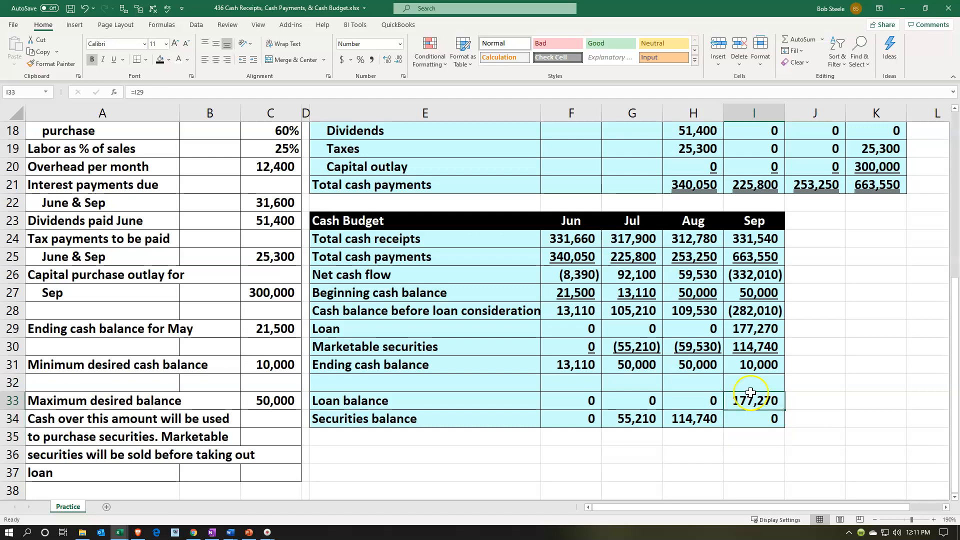
left_click(747, 364)
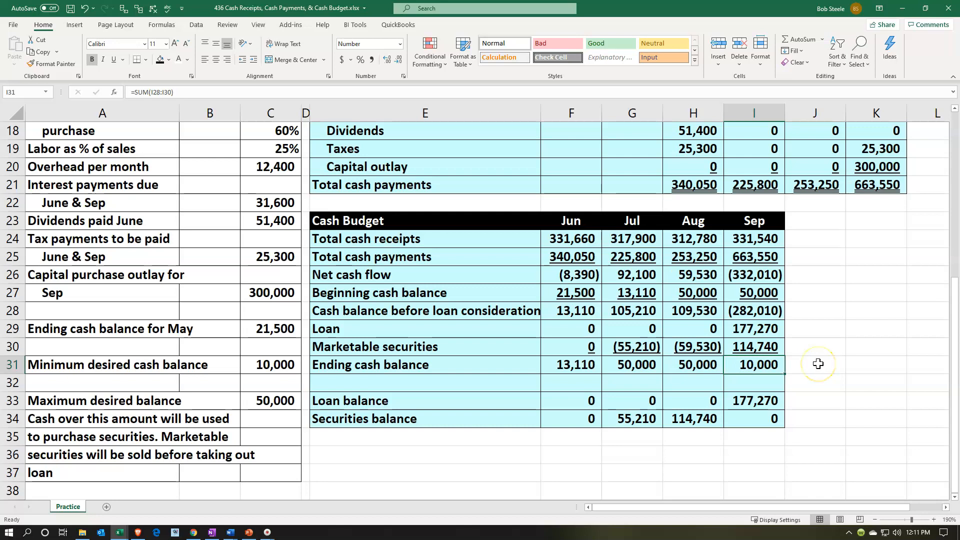